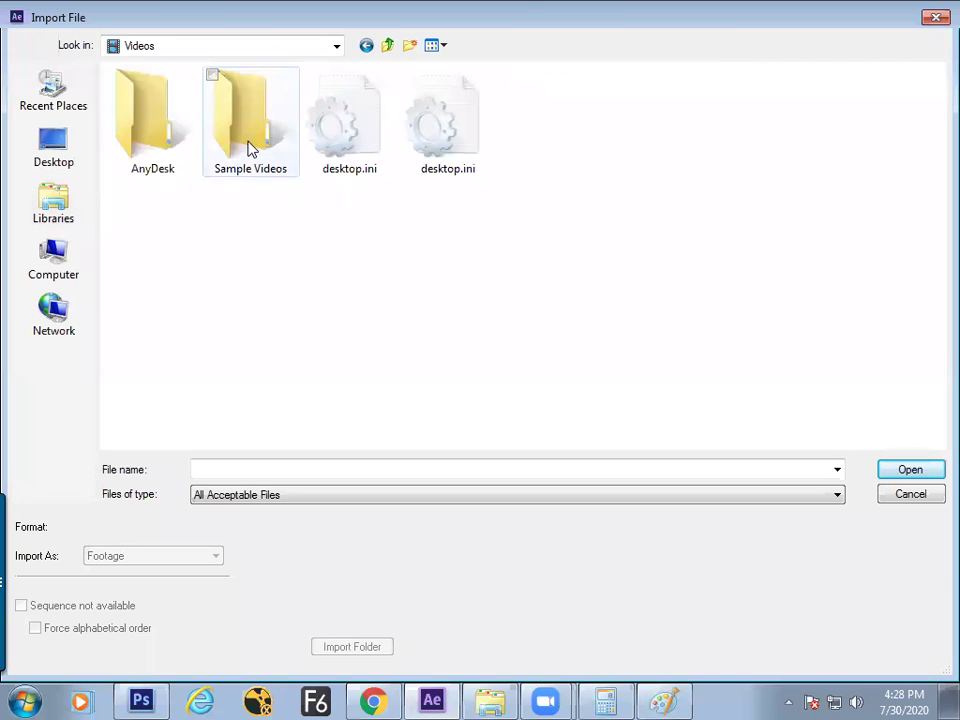
Import Wildlife.wmv from the Sample Videos folder and widen the Project panel.
double_click(253, 135)
double_click(150, 118)
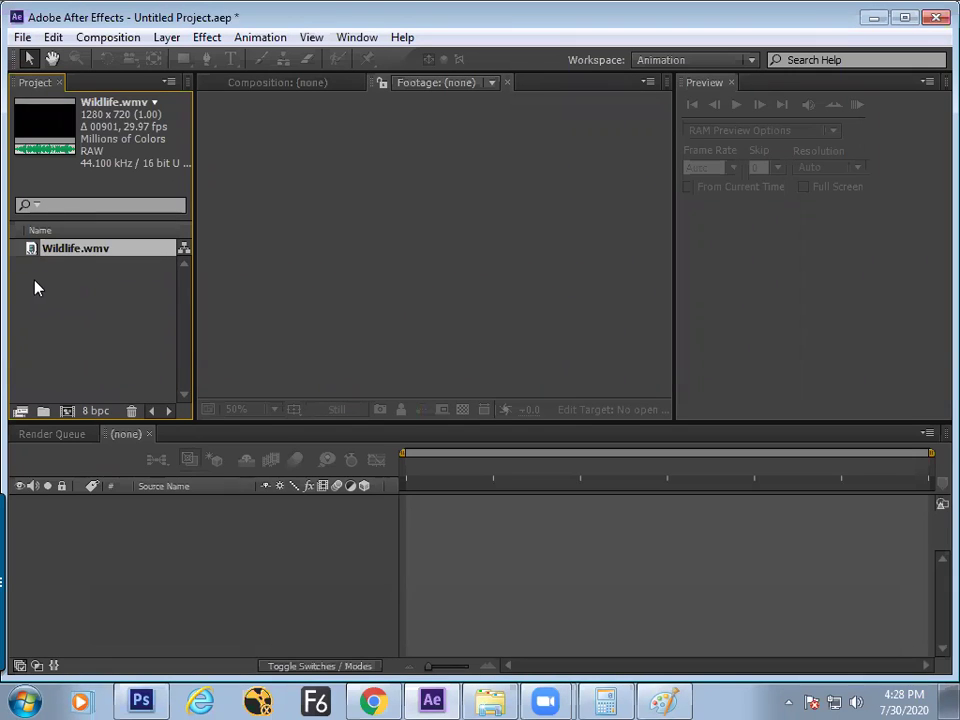
click(35, 288)
drag(191, 249, 280, 245)
click(60, 250)
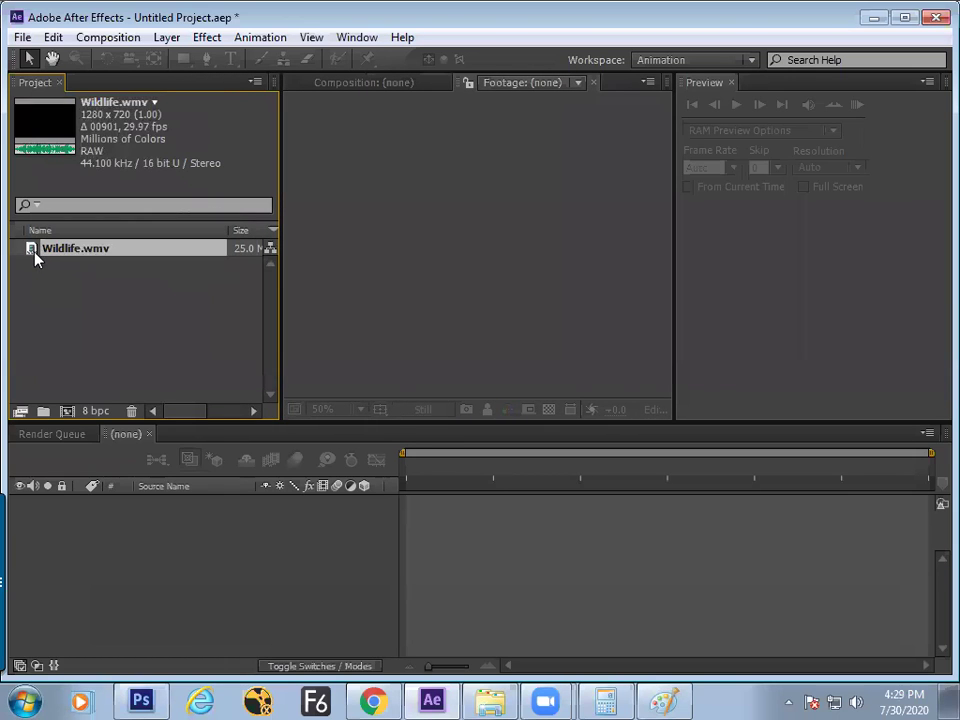
Open Wildlife.wmv in the Footage viewer, close the viewer, and open the clip in it again.
double_click(38, 251)
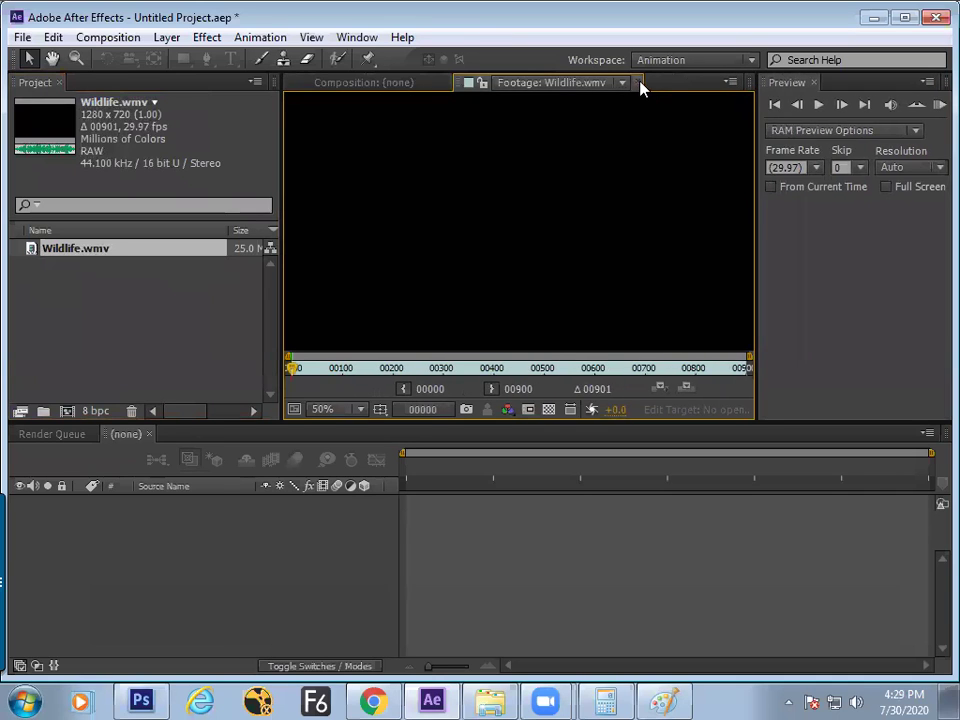
click(638, 83)
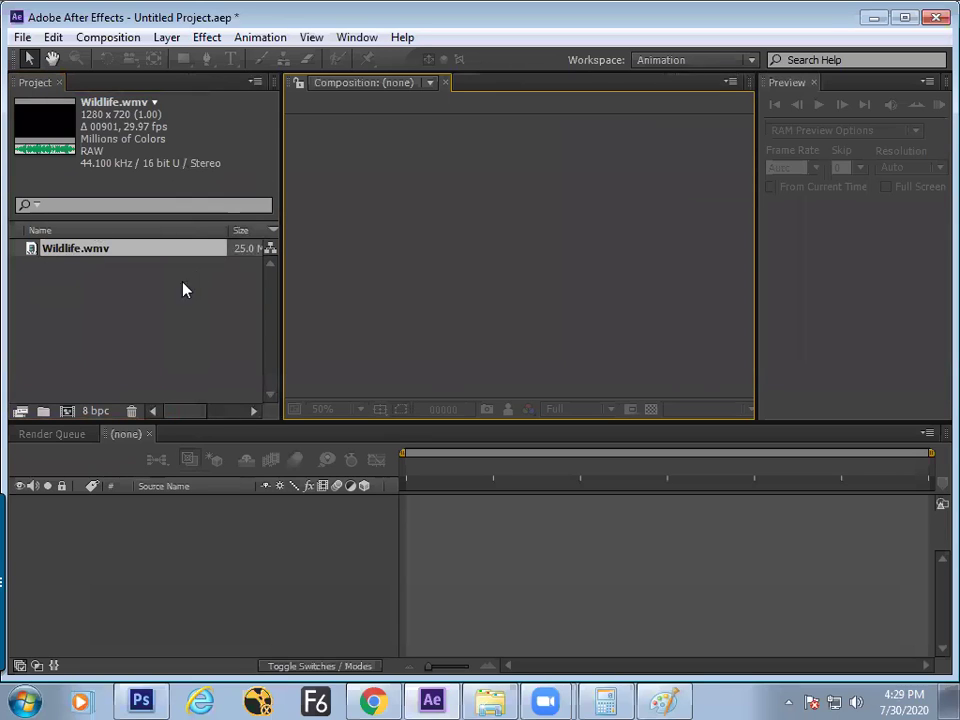
click(36, 250)
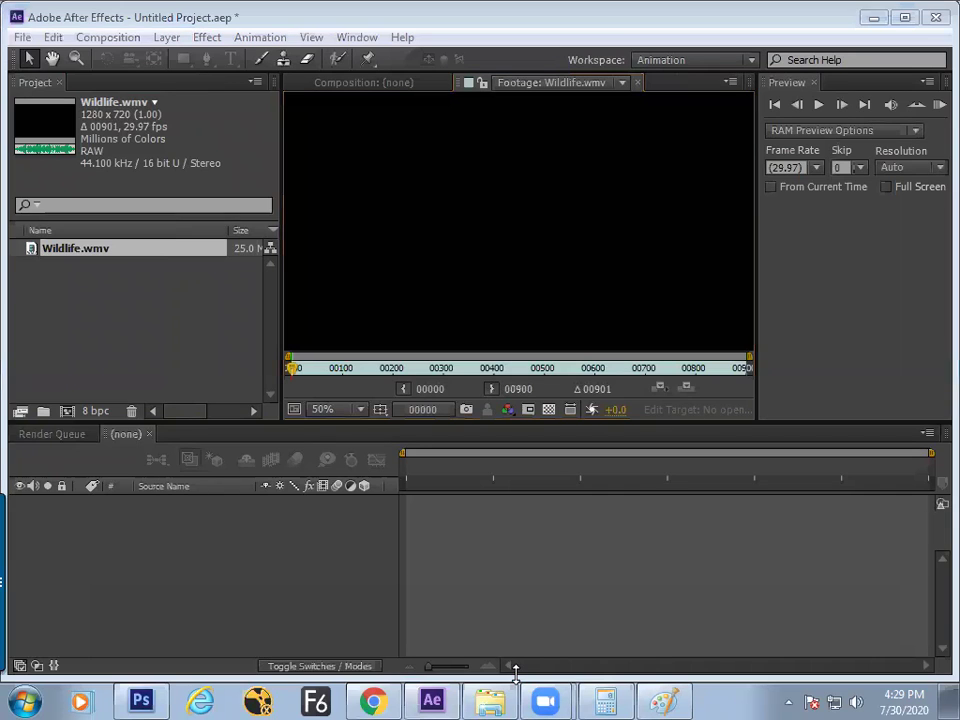
Switch to Paint, handwrite "Footage" below the underlined title and draw a two-way branch line beneath it.
click(662, 702)
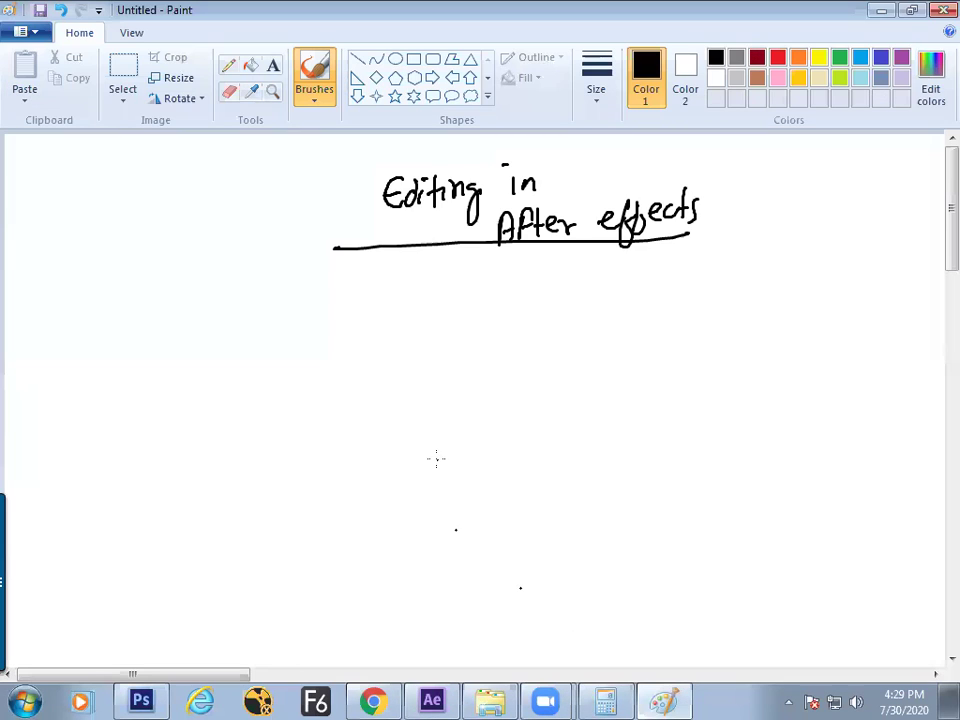
mouse_move(373, 286)
mouse_down()
mouse_move(372, 321)
mouse_move(388, 283)
mouse_up()
drag(371, 302, 382, 300)
drag(392, 296, 413, 311)
mouse_move(403, 293)
mouse_down()
mouse_move(421, 290)
mouse_move(438, 305)
mouse_move(444, 296)
mouse_move(447, 326)
mouse_move(457, 298)
mouse_up()
drag(418, 318, 417, 338)
mouse_move(261, 379)
mouse_down()
mouse_move(544, 327)
mouse_move(540, 350)
mouse_up()
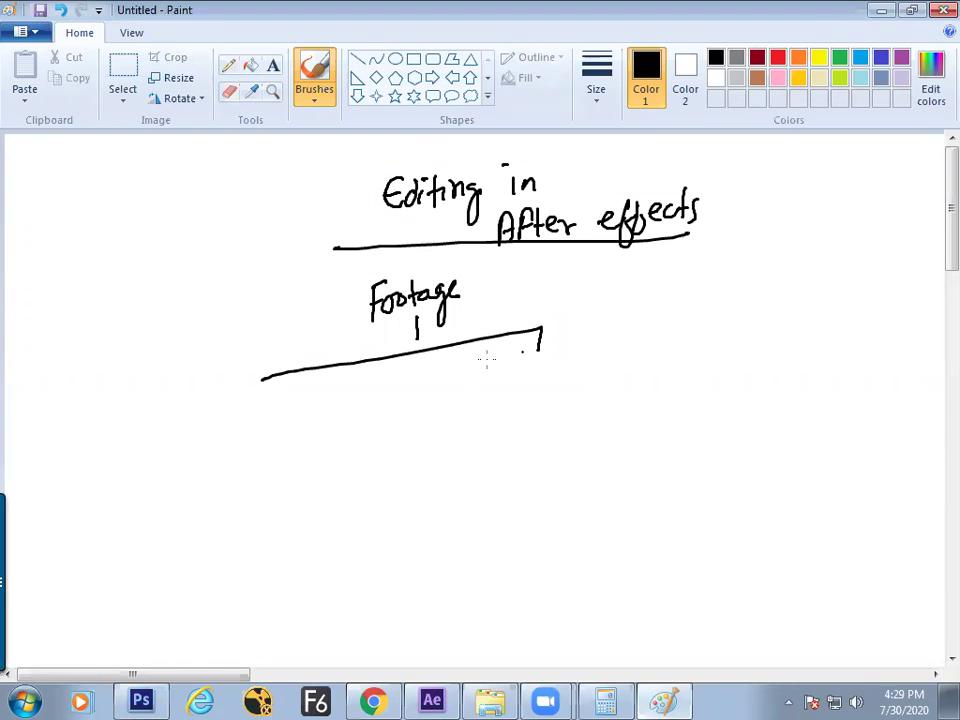
Draw a short stem under the lower end of the branch line and handwrite "double click" below it.
mouse_move(260, 391)
mouse_down()
mouse_move(259, 413)
mouse_move(208, 468)
mouse_move(222, 430)
mouse_up()
mouse_move(226, 445)
mouse_down()
mouse_move(236, 460)
mouse_move(262, 455)
mouse_up()
drag(264, 426, 271, 456)
mouse_move(280, 442)
mouse_down()
mouse_move(290, 434)
mouse_move(262, 490)
mouse_up()
mouse_move(274, 462)
mouse_down()
mouse_move(274, 487)
mouse_move(297, 487)
mouse_up()
mouse_move(310, 460)
mouse_down()
mouse_move(309, 486)
mouse_move(322, 481)
mouse_up()
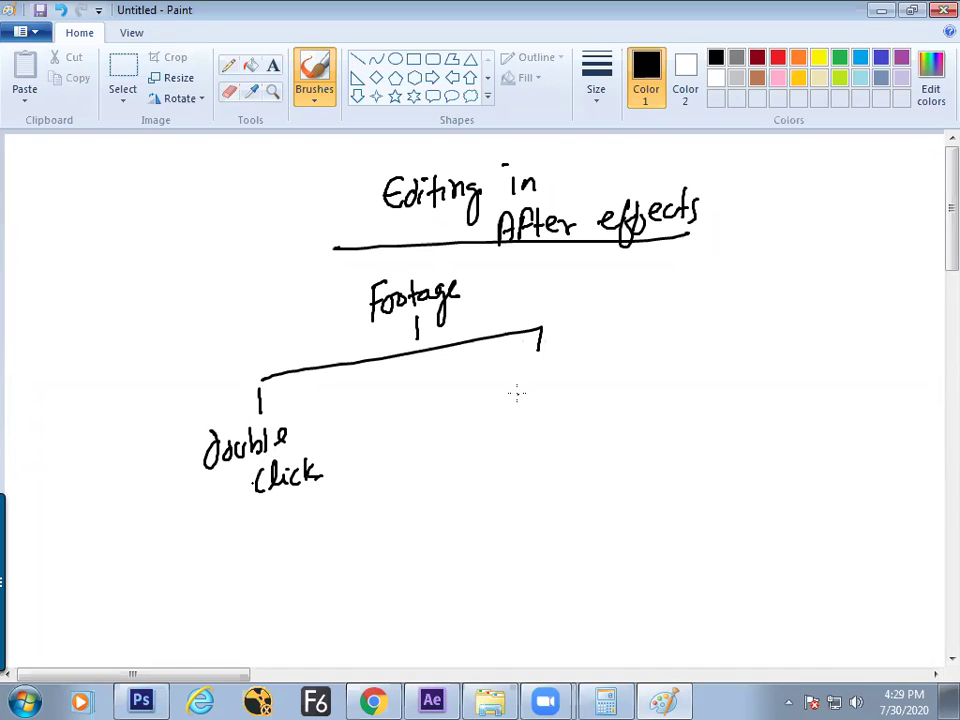
Handwrite "nukkey Enter" under the upper end of the branch line.
mouse_move(515, 400)
mouse_down()
mouse_move(533, 380)
mouse_move(551, 380)
mouse_up()
mouse_move(557, 363)
mouse_down()
mouse_move(557, 396)
mouse_move(572, 394)
mouse_move(580, 374)
mouse_move(585, 393)
mouse_up()
mouse_move(597, 372)
mouse_down()
mouse_move(596, 390)
mouse_move(605, 378)
mouse_up()
mouse_move(613, 352)
mouse_down()
mouse_move(575, 420)
mouse_move(570, 411)
mouse_move(597, 432)
mouse_up()
click(428, 515)
mouse_move(604, 405)
mouse_down()
mouse_move(605, 428)
mouse_move(611, 411)
mouse_up()
mouse_move(612, 418)
mouse_down()
mouse_move(621, 428)
mouse_move(640, 401)
mouse_up()
click(646, 398)
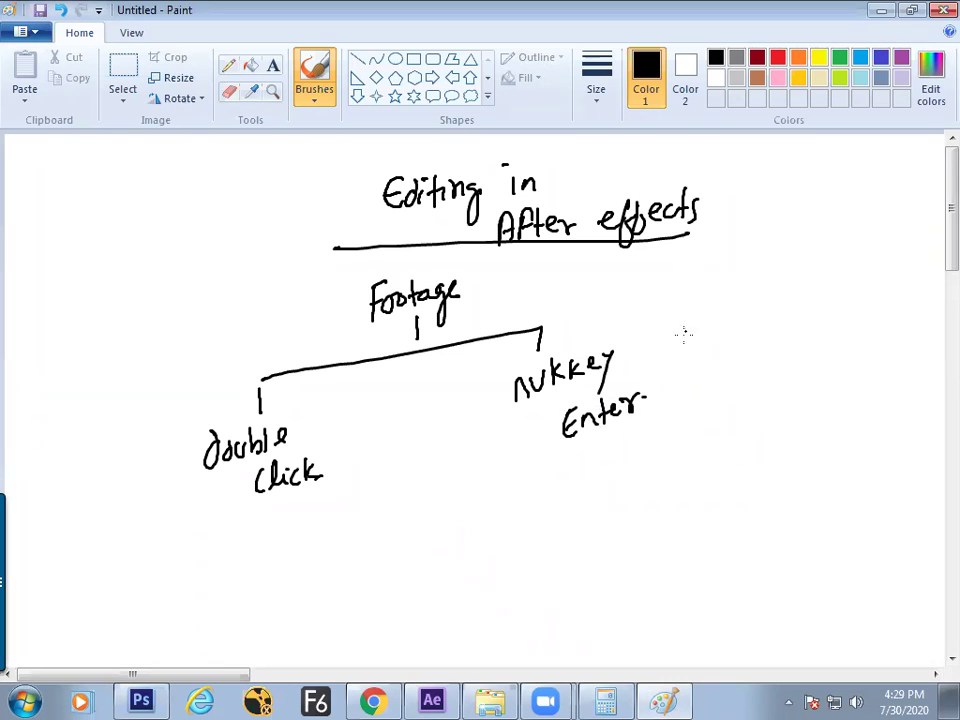
Handwrite "Footage Pannel" beside the branch diagram and draw a box around it.
drag(489, 284, 643, 277)
key(ctrl+z)
drag(693, 347, 707, 312)
drag(713, 327, 723, 329)
mouse_move(731, 318)
mouse_down()
mouse_move(733, 342)
mouse_move(738, 325)
mouse_up()
drag(746, 330, 755, 352)
drag(762, 335, 768, 333)
drag(793, 286, 795, 322)
mouse_move(793, 287)
mouse_down()
mouse_move(813, 318)
mouse_move(858, 318)
mouse_up()
mouse_move(860, 312)
mouse_down()
mouse_move(871, 298)
mouse_move(878, 322)
mouse_up()
mouse_move(656, 302)
mouse_down()
mouse_move(889, 269)
mouse_move(863, 347)
mouse_move(683, 372)
mouse_move(675, 306)
mouse_up()
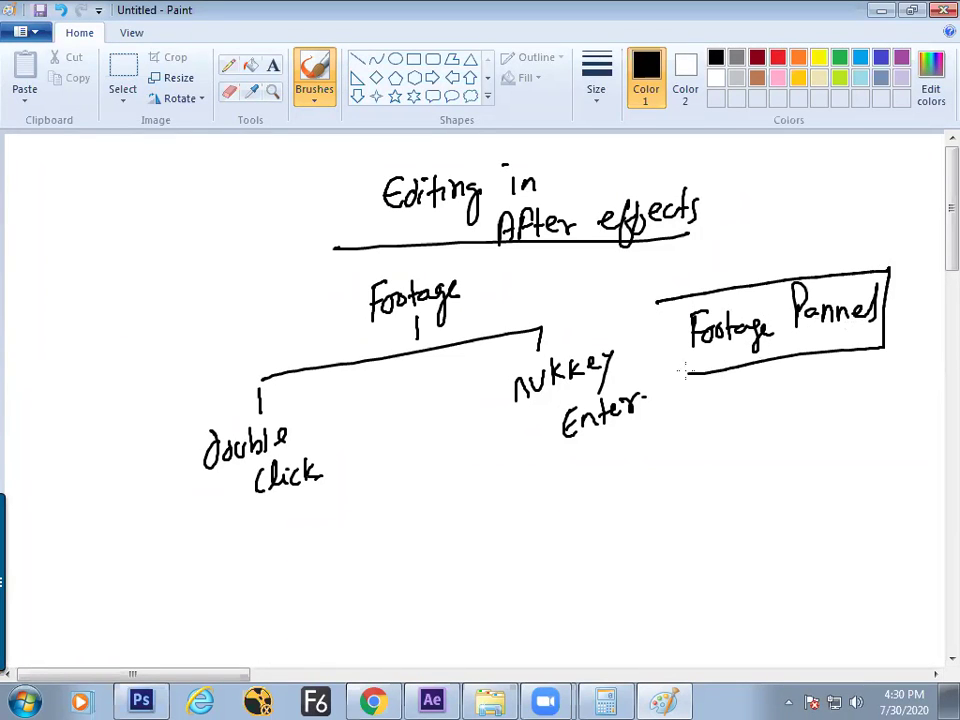
Switch to After Effects, narrow the Project panel and reduce the footage magnification to 25%.
key(alt+Tab)
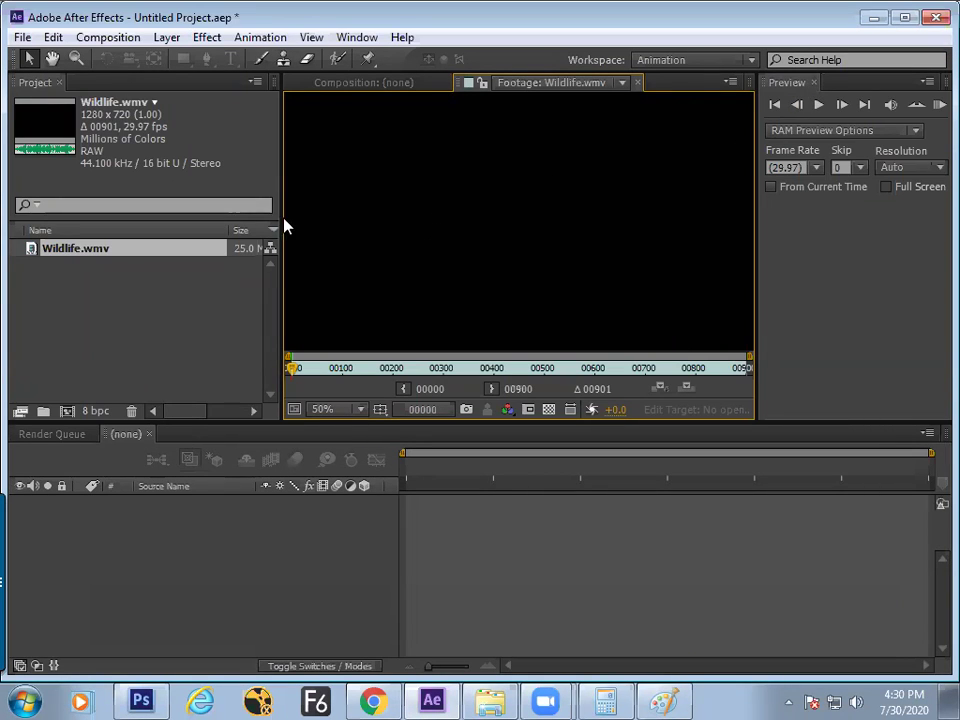
drag(281, 218, 172, 218)
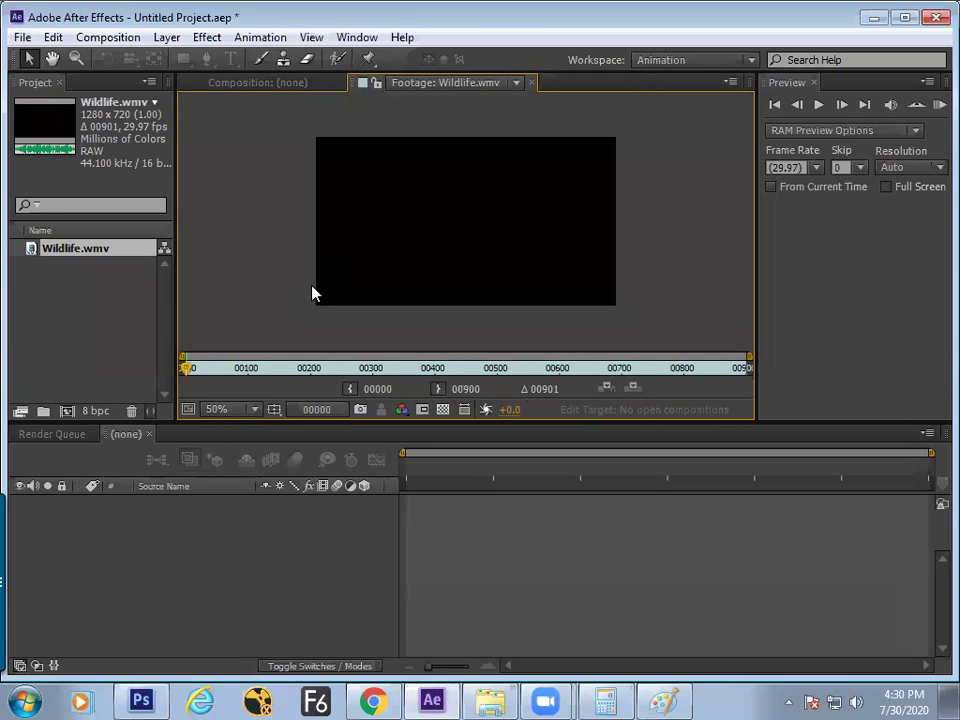
scroll(310, 292, down, 1)
Play and pause the Wildlife.wmv footage in the Footage viewer.
click(818, 105)
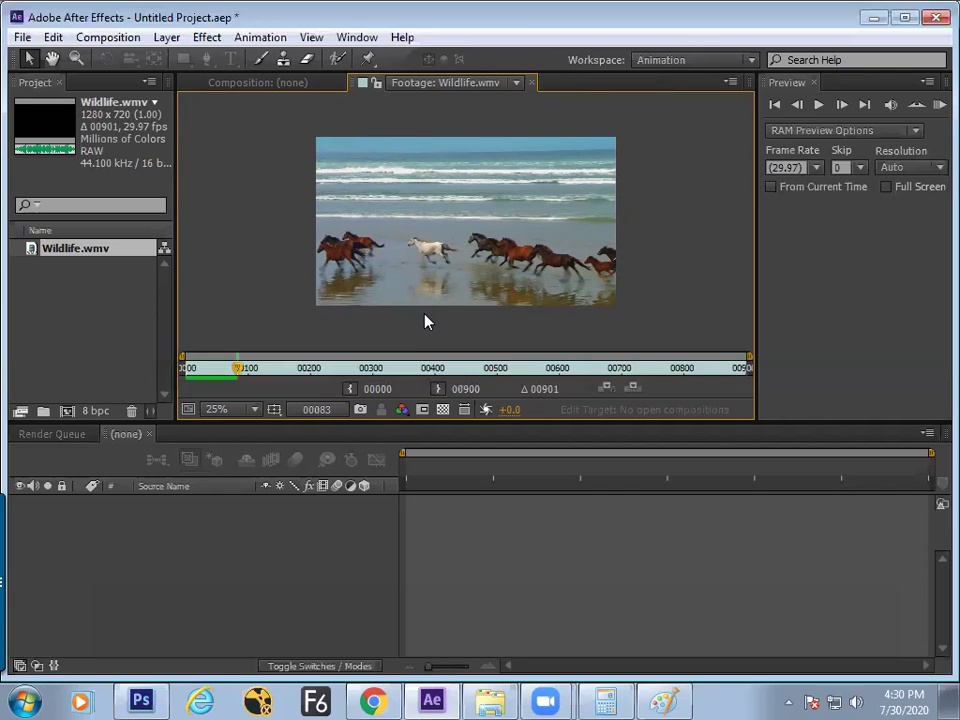
key(space)
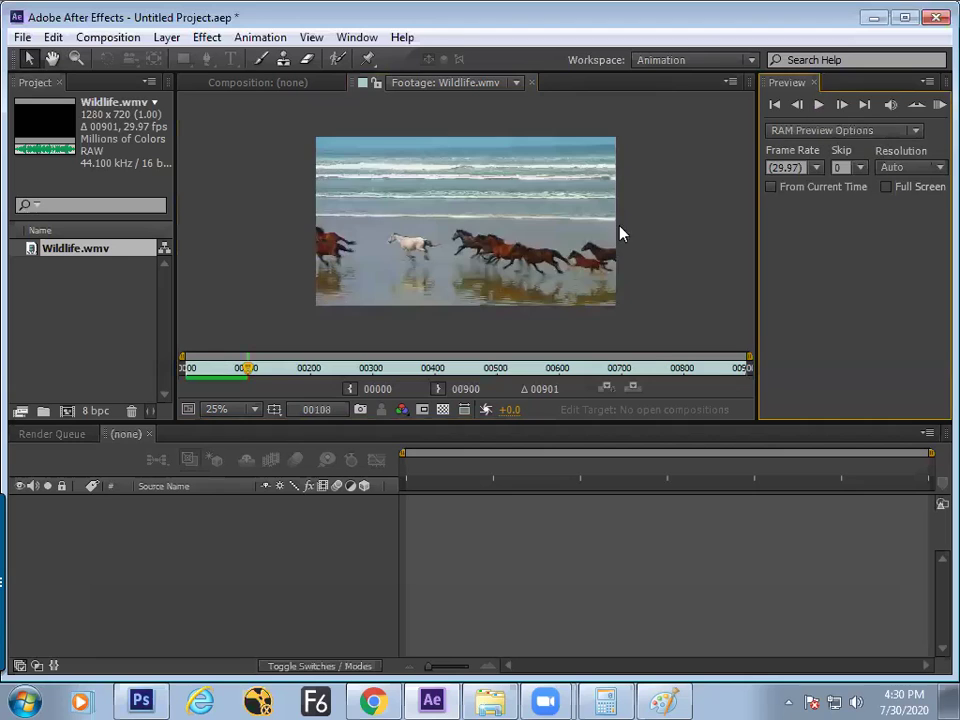
key(space)
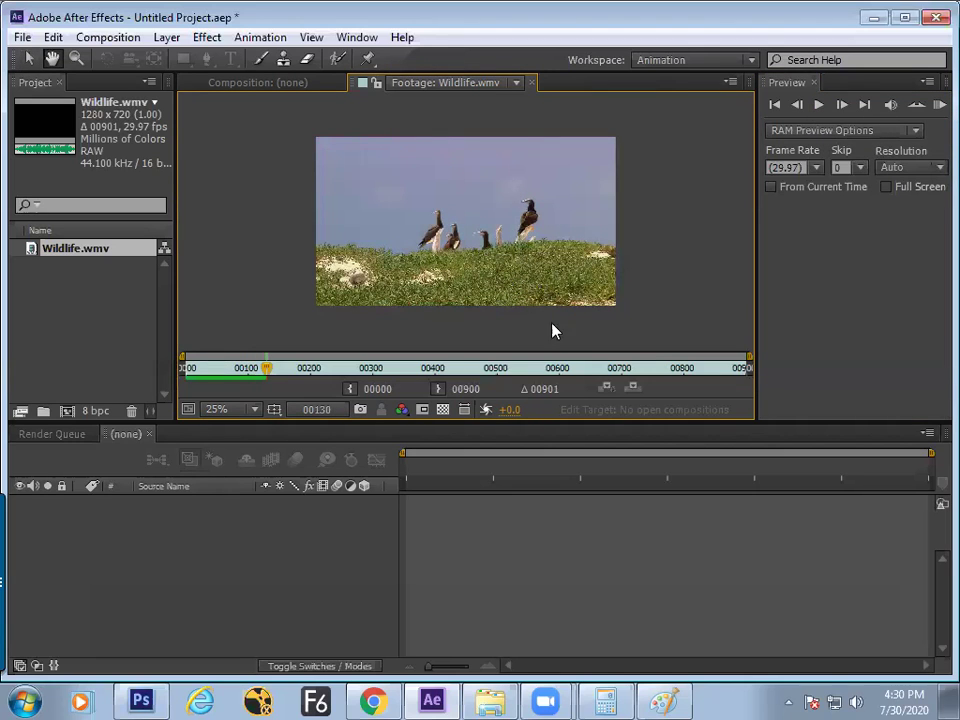
Switch to Paint and handwrite "Play = Space Bar" below the branch diagram.
click(664, 700)
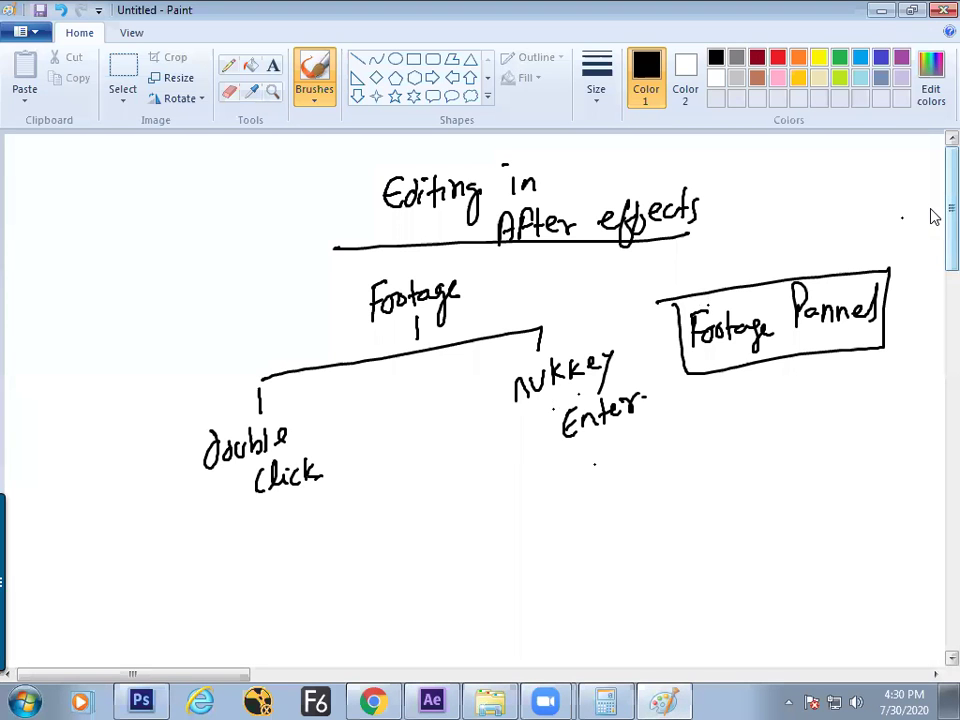
scroll(930, 217, down, 5)
mouse_move(197, 302)
mouse_down()
mouse_move(196, 345)
mouse_move(199, 332)
mouse_move(224, 340)
mouse_up()
mouse_move(237, 322)
mouse_down()
mouse_move(246, 348)
mouse_move(288, 319)
mouse_move(329, 342)
mouse_up()
drag(330, 318, 366, 325)
drag(377, 318, 394, 317)
drag(395, 288, 396, 316)
mouse_move(432, 300)
mouse_down()
mouse_move(437, 314)
mouse_move(453, 294)
mouse_up()
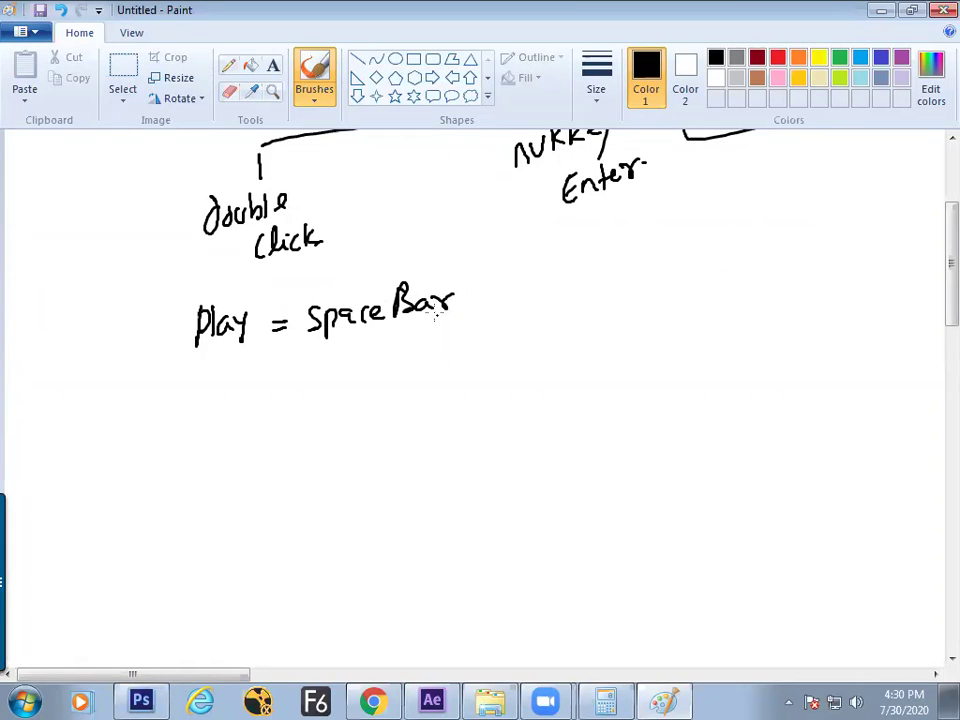
Add a slash and the word "Pause" in front of "Play" in the Space Bar note.
drag(199, 283, 159, 404)
mouse_move(79, 318)
mouse_down()
mouse_move(78, 356)
mouse_move(84, 338)
mouse_up()
drag(95, 326, 106, 346)
drag(108, 328, 126, 344)
drag(135, 330, 148, 318)
Switch to After Effects, play and pause the Wildlife.wmv footage, and step forward one frame.
key(alt+Tab)
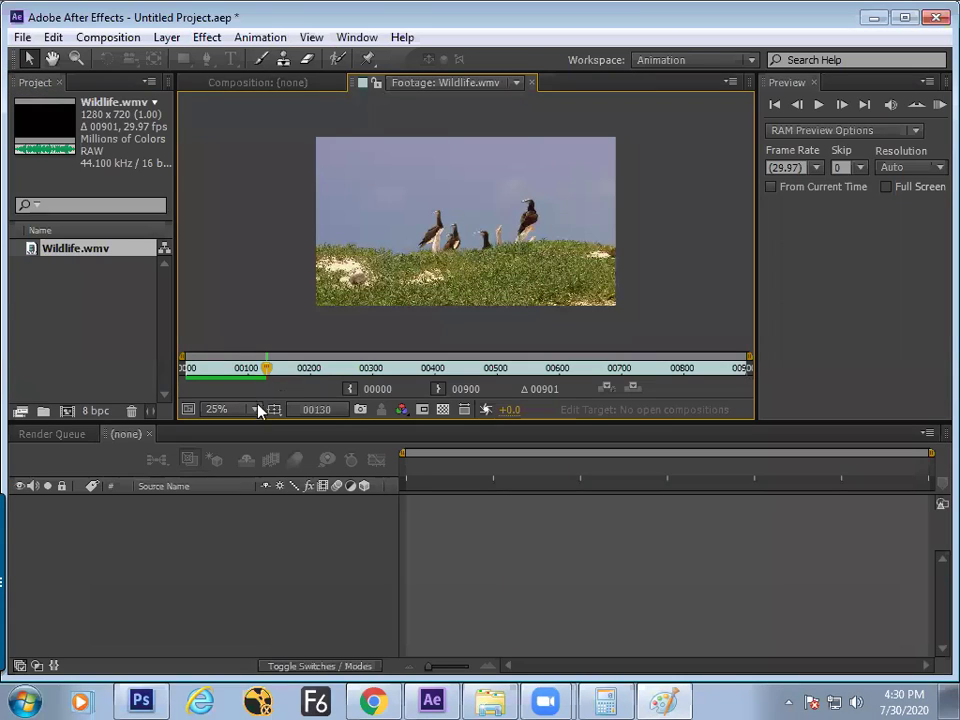
key(space)
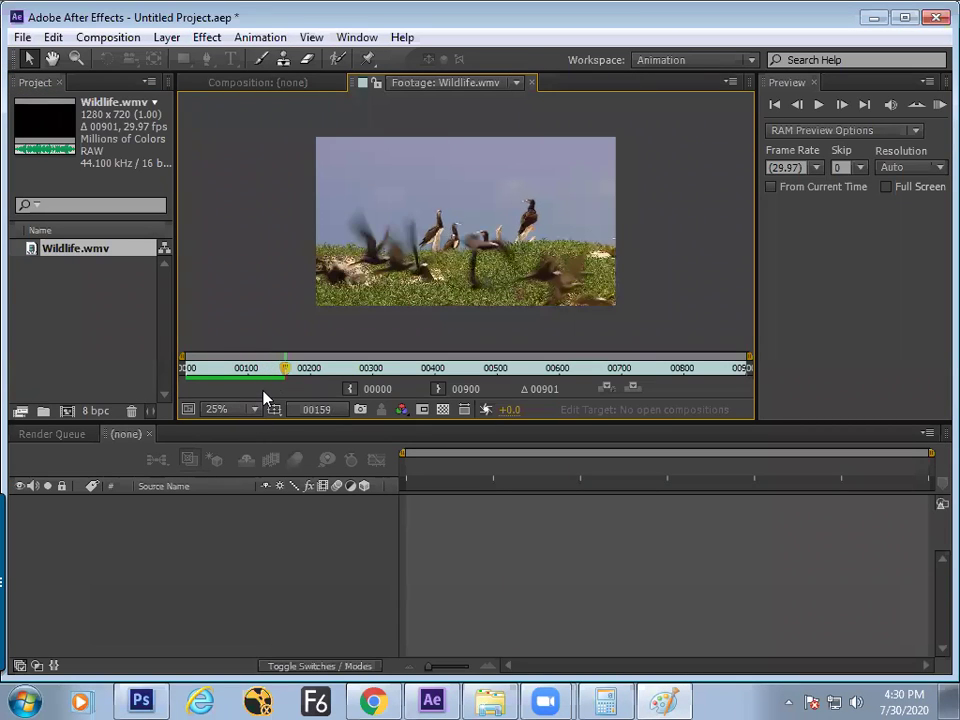
click(818, 104)
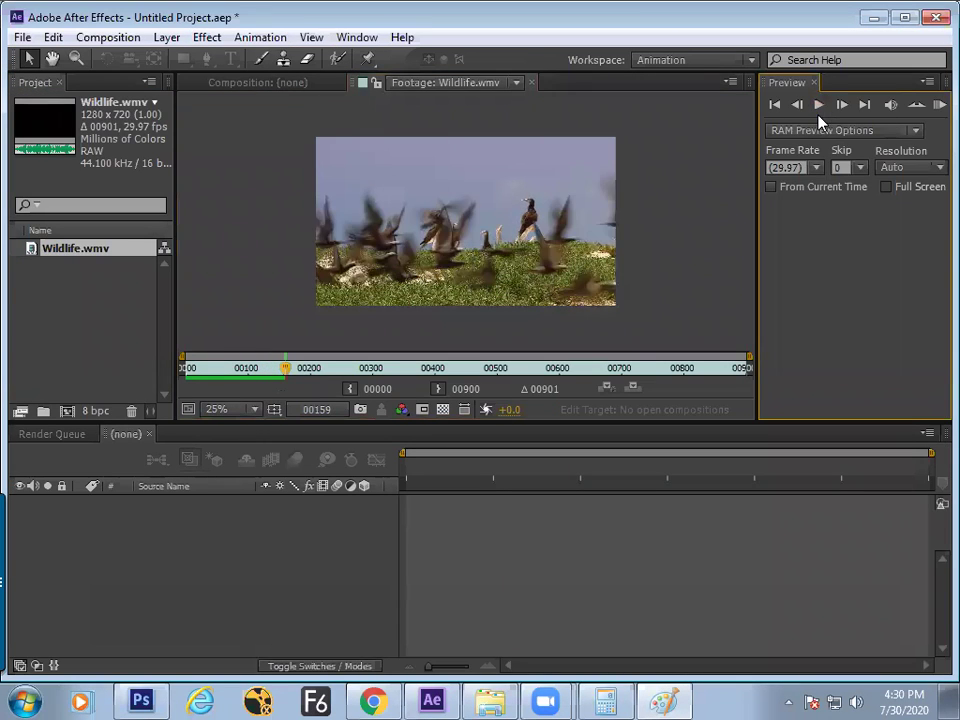
click(820, 106)
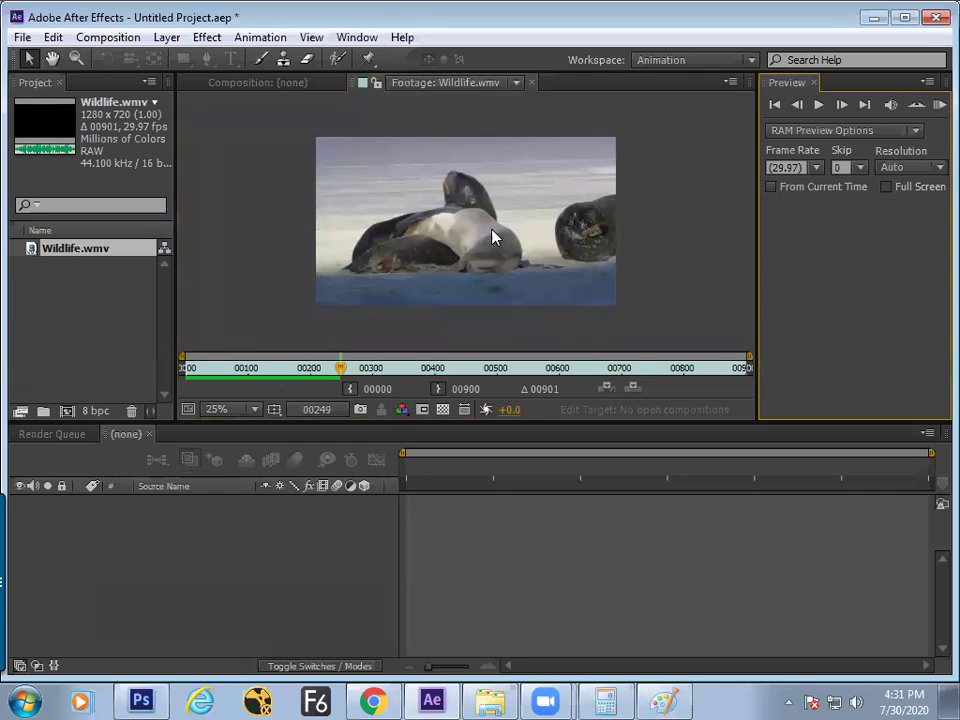
key(Page_Down)
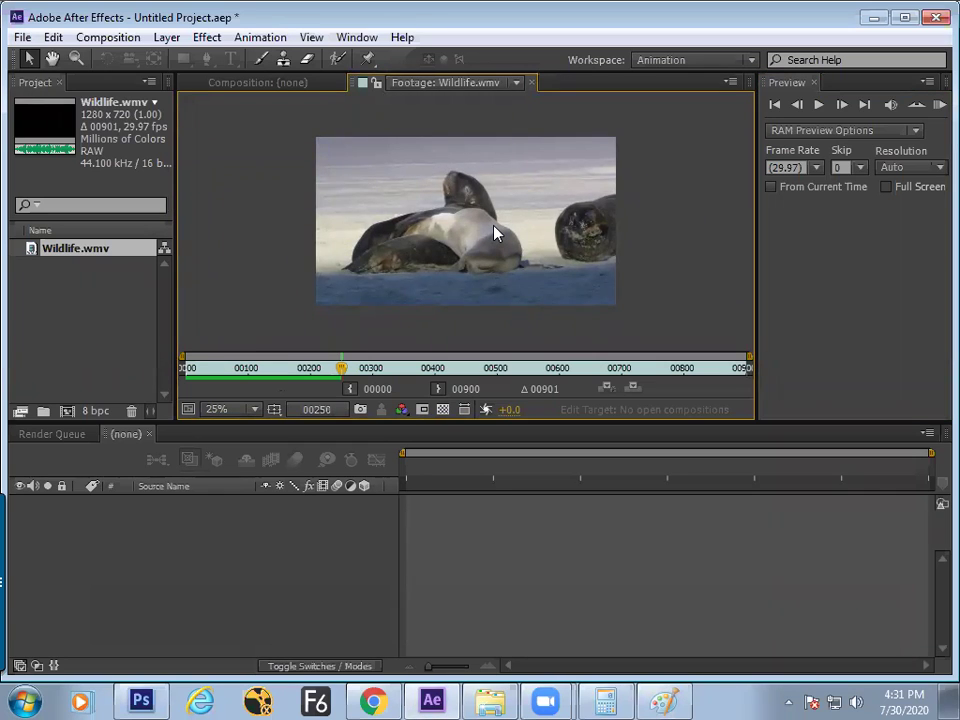
Switch to Paint and handwrite "Page Up/down =" below the Pause/Play line.
key(alt+Tab)
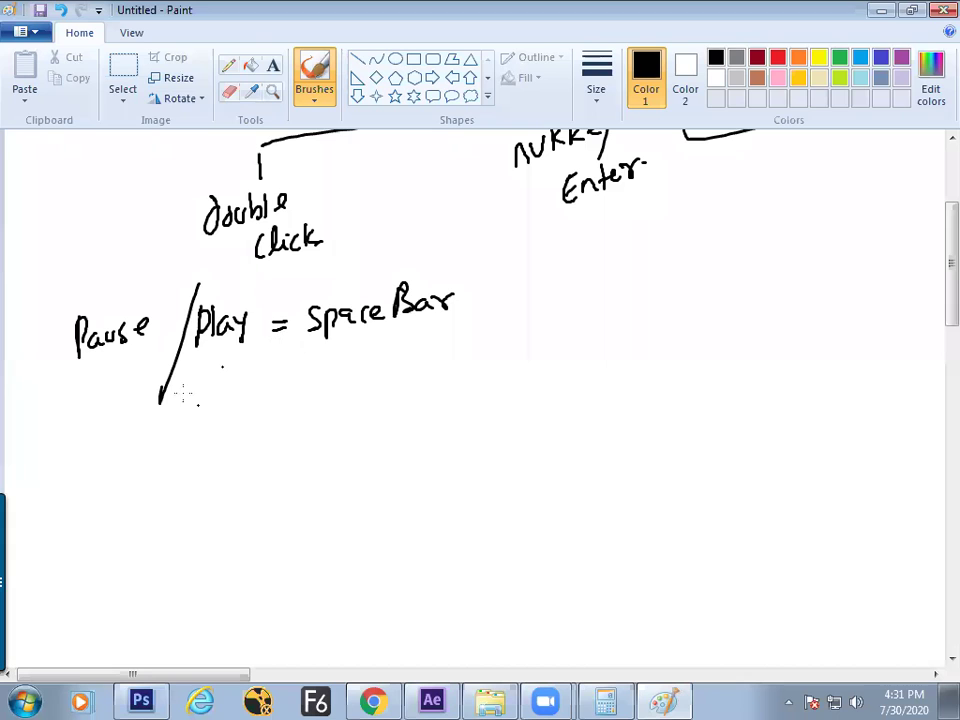
mouse_move(104, 406)
mouse_down()
mouse_move(103, 452)
mouse_move(110, 428)
mouse_move(147, 447)
mouse_up()
mouse_move(172, 408)
mouse_down()
mouse_move(189, 408)
mouse_move(196, 434)
mouse_up()
drag(196, 408, 198, 422)
mouse_move(222, 375)
mouse_down()
mouse_move(207, 452)
mouse_move(228, 398)
mouse_up()
drag(246, 410, 252, 424)
mouse_move(253, 410)
mouse_down()
mouse_move(276, 420)
mouse_move(301, 396)
mouse_up()
drag(292, 404, 301, 403)
click(333, 395)
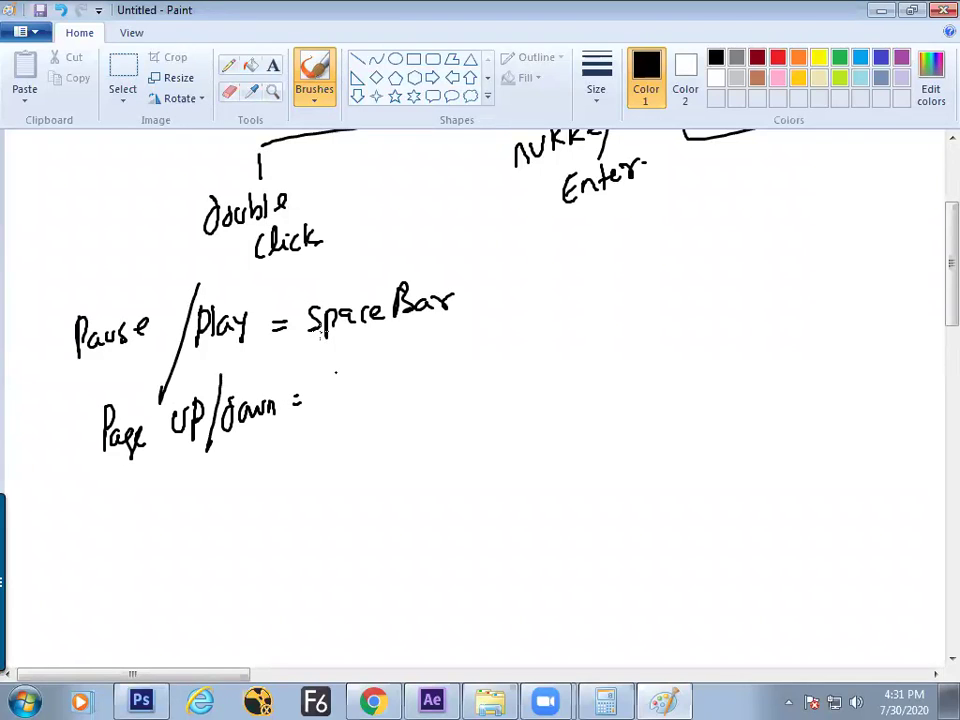
Check frame stepping in After Effects, then complete the Page Up/down line in Paint with "Previous / next Frame".
key(alt+Tab)
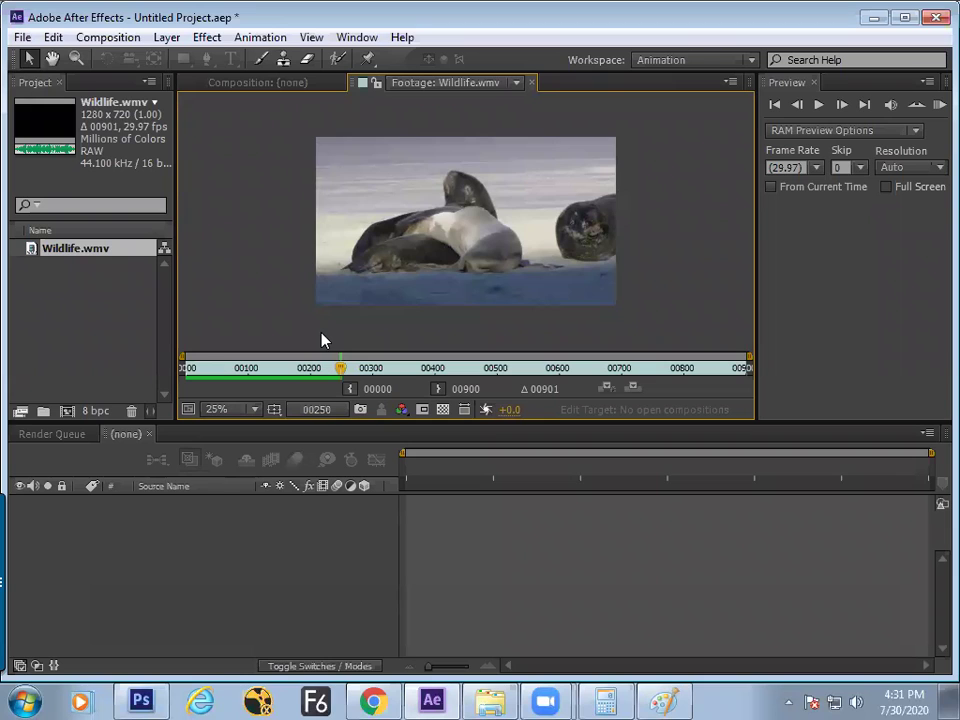
key(alt+Tab)
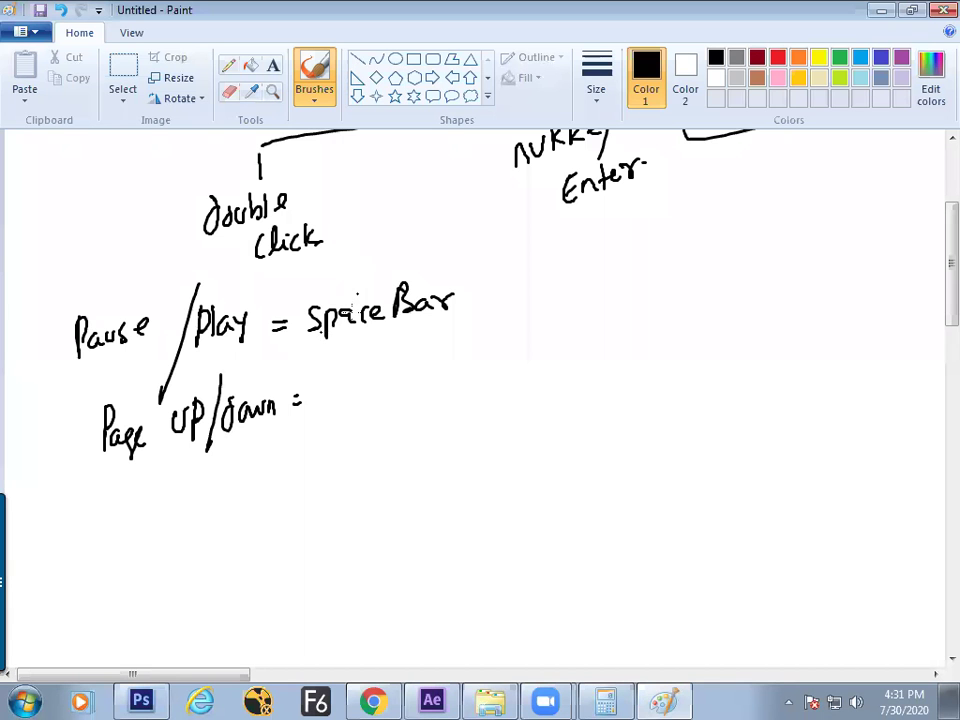
mouse_move(327, 378)
mouse_down()
mouse_move(334, 394)
mouse_move(420, 378)
mouse_up()
mouse_move(456, 341)
mouse_down()
mouse_move(442, 400)
mouse_move(527, 352)
mouse_up()
mouse_move(584, 331)
mouse_down()
mouse_move(569, 366)
mouse_move(581, 348)
mouse_up()
drag(186, 392, 318, 362)
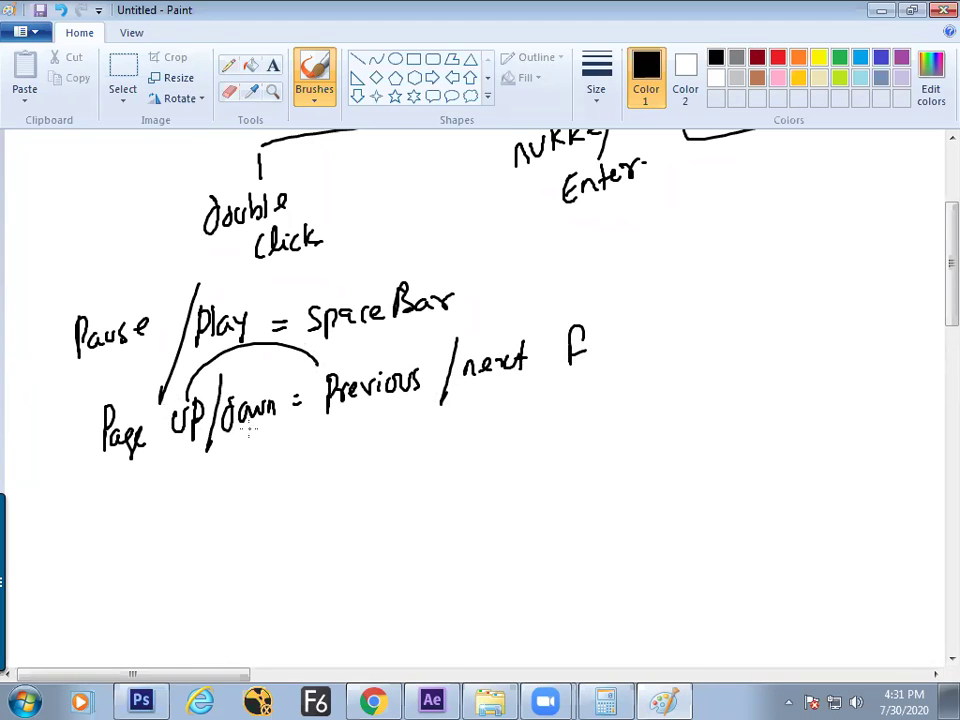
key(ctrl+z)
drag(584, 362, 648, 341)
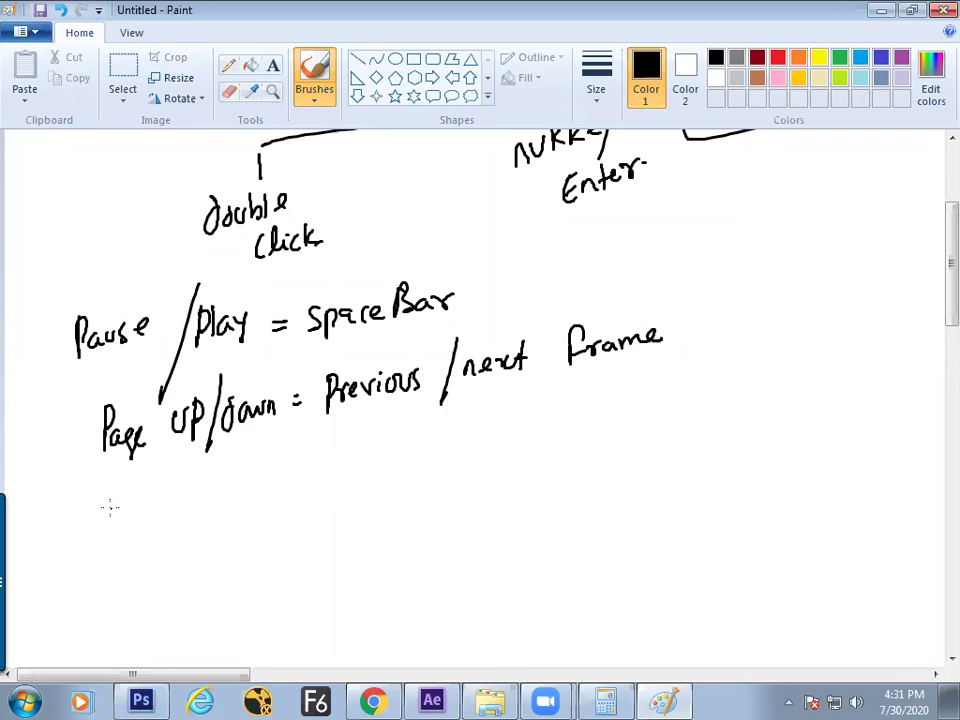
Number the shortcut lines 1 and 2 in the margin and add a 3 for another line below.
key(alt+Tab)
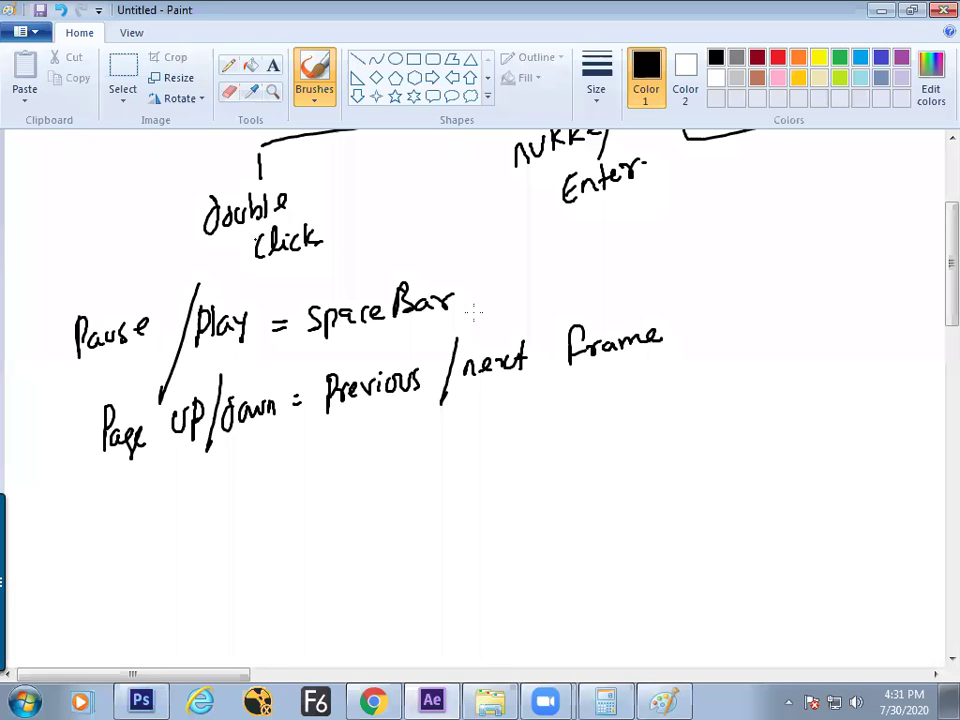
click(44, 506)
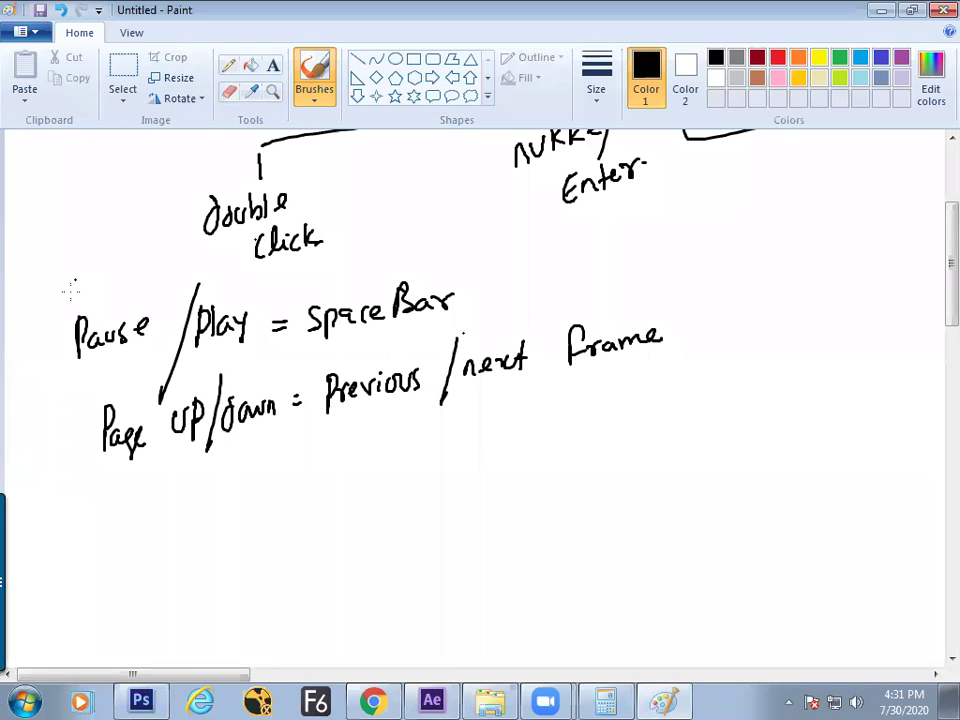
drag(24, 333, 25, 348)
drag(32, 447, 40, 460)
drag(35, 533, 44, 554)
Handwrite line 3 as "Shift +" with a ditto mark, then "= 10 frame" with a second ditto mark.
mouse_move(96, 512)
mouse_down()
mouse_move(88, 540)
mouse_move(112, 538)
mouse_move(155, 502)
mouse_move(163, 512)
mouse_up()
drag(152, 503, 221, 490)
drag(303, 465, 313, 464)
drag(304, 472, 314, 471)
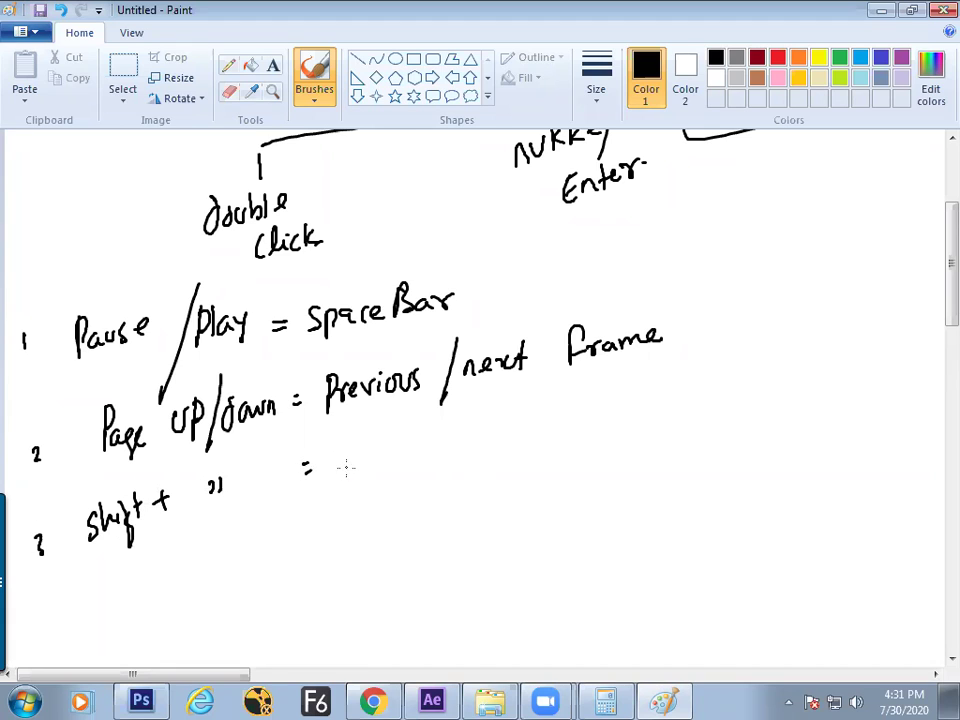
mouse_move(334, 448)
mouse_down()
mouse_move(336, 470)
mouse_move(352, 455)
mouse_move(372, 469)
mouse_up()
drag(366, 456, 395, 452)
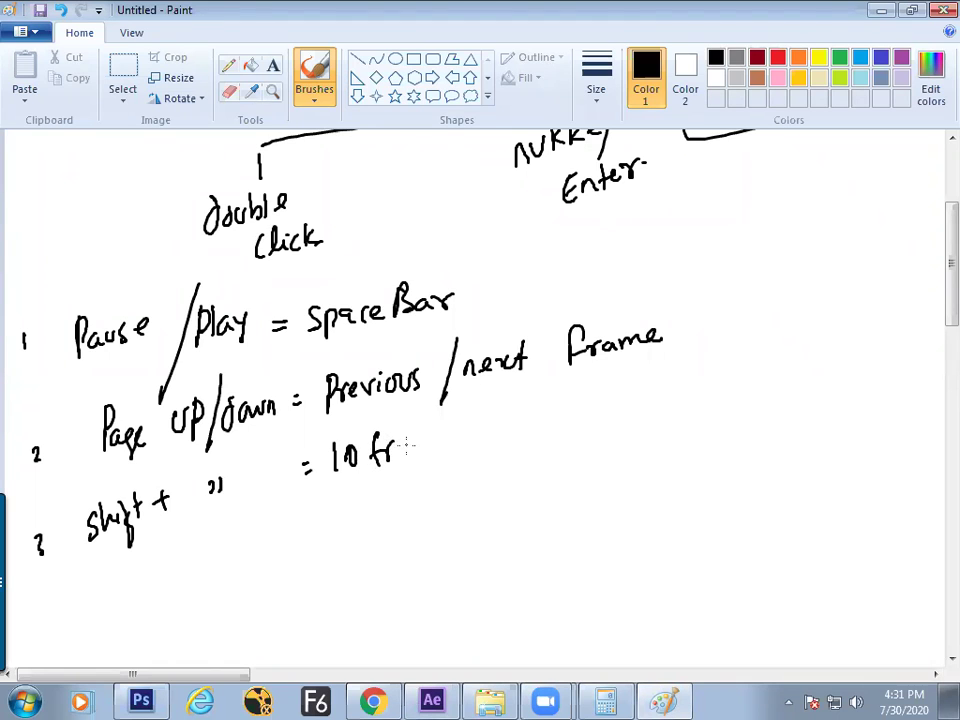
drag(397, 450, 420, 455)
drag(474, 428, 476, 438)
drag(483, 428, 484, 437)
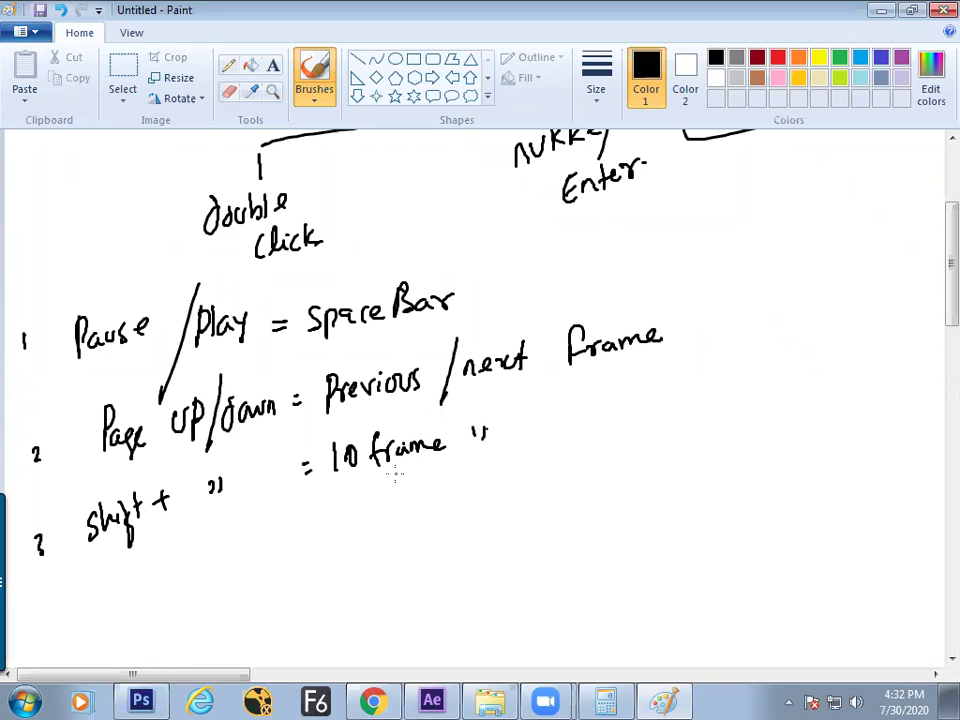
Draw a vertical divider line beside the shortcut notes in Paint and write the number 4 to start a new column.
scroll(932, 272, up, 1)
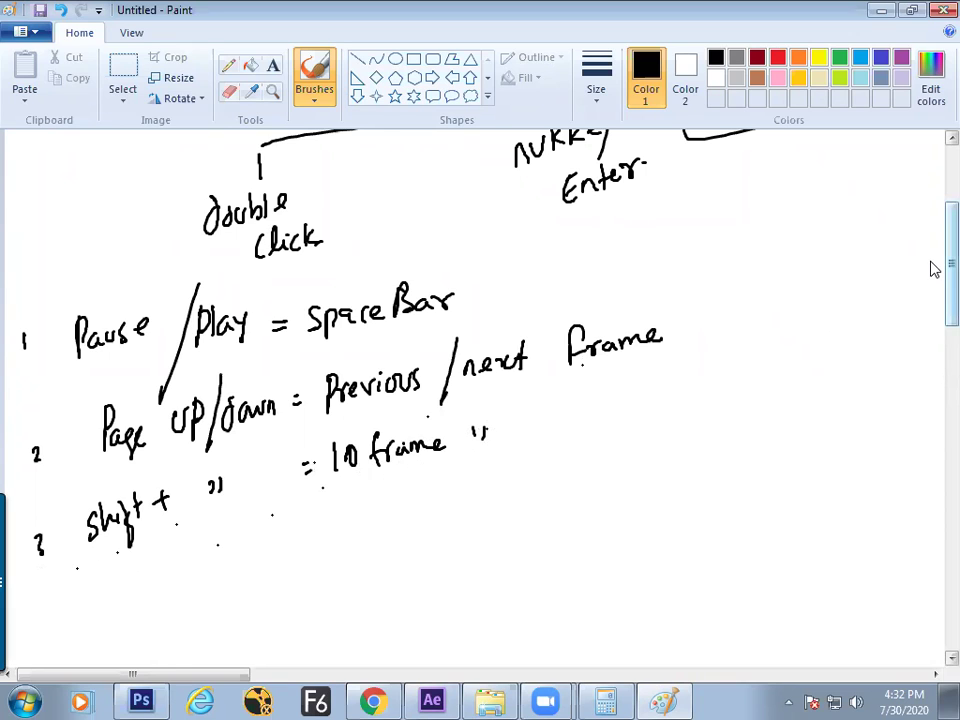
drag(668, 252, 688, 440)
drag(683, 255, 692, 266)
drag(689, 257, 688, 276)
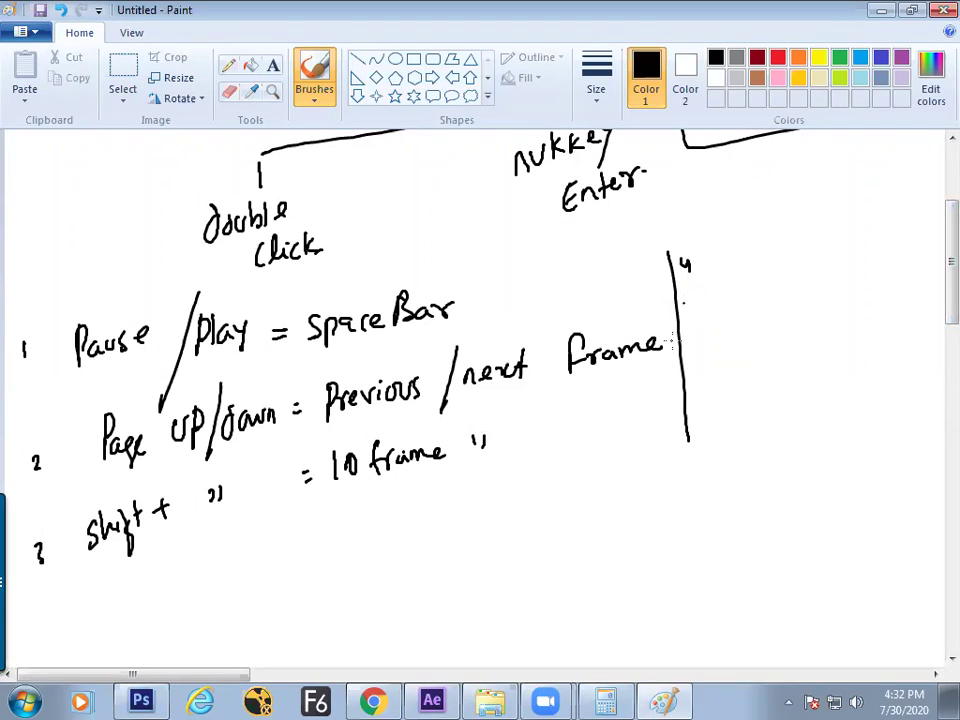
Switch to After Effects, move the Wildlife.wmv playhead to the first frame, and return to Paint.
key(alt+Tab)
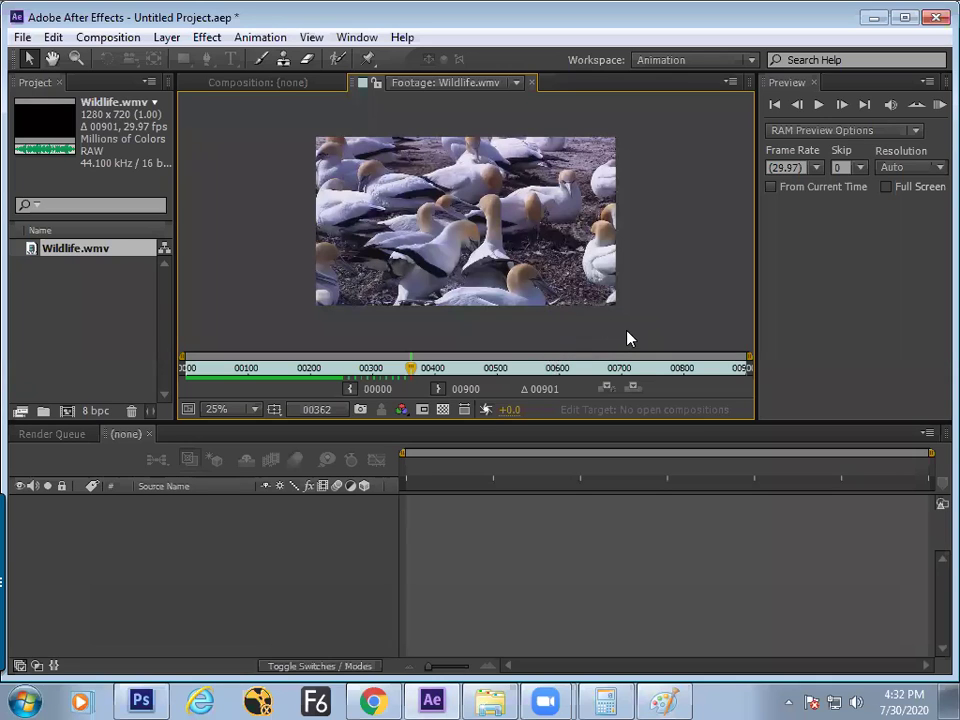
key(Home)
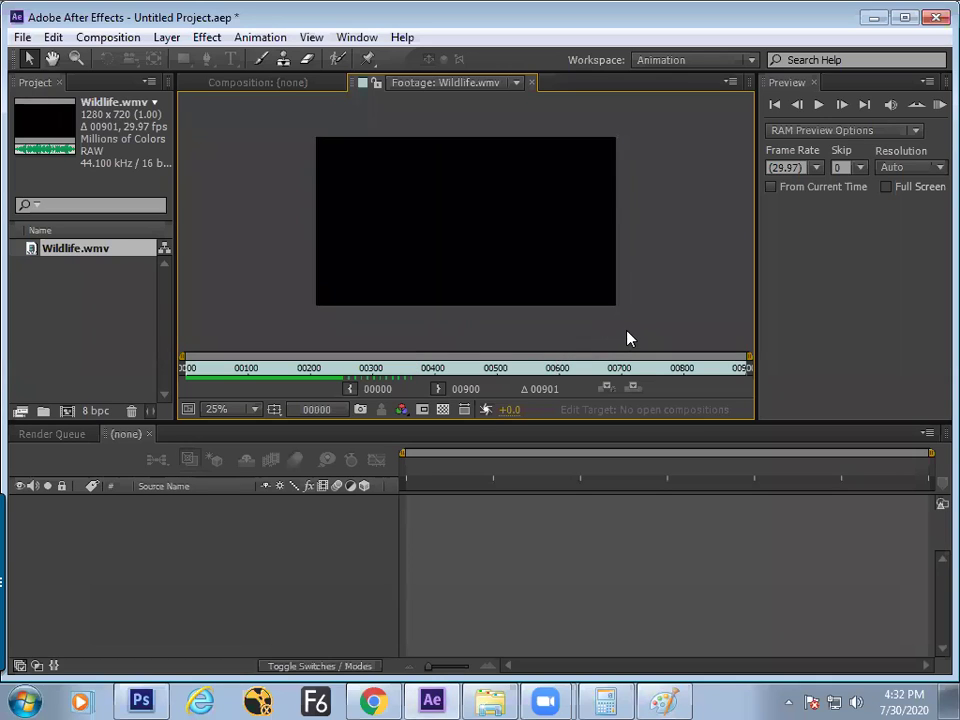
key(alt+Tab)
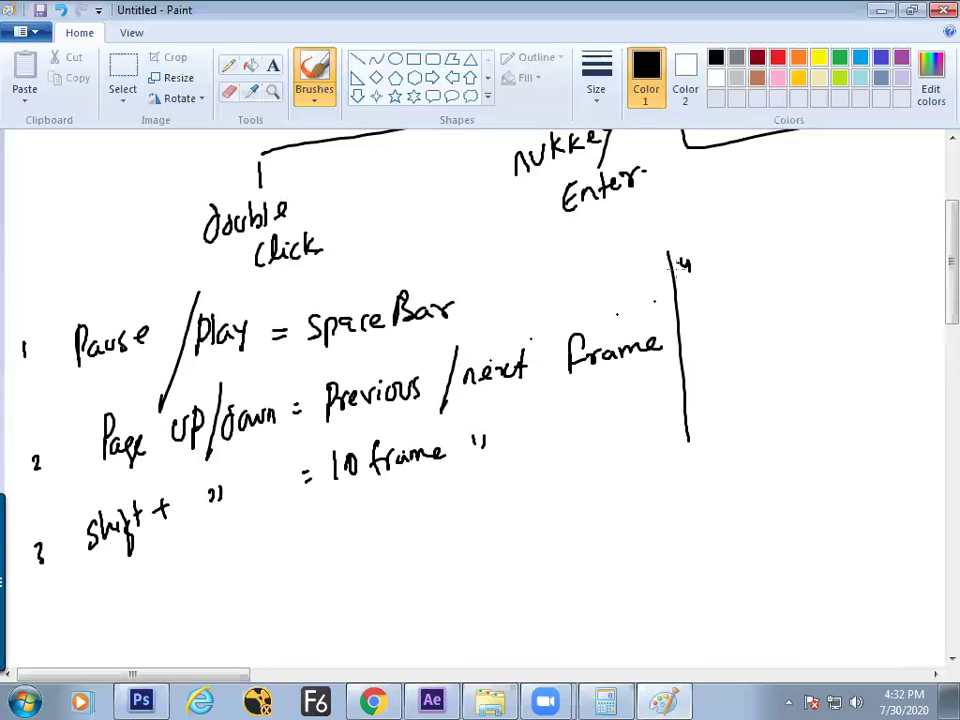
Handwrite "Home = Start" as circled line 4 and "End = end" as circled line 5, then add a 6 below.
mouse_move(687, 243)
mouse_down()
mouse_move(711, 265)
mouse_move(776, 250)
mouse_up()
mouse_move(688, 302)
mouse_down()
mouse_move(692, 312)
mouse_move(778, 299)
mouse_move(775, 283)
mouse_up()
drag(796, 231, 806, 230)
mouse_move(797, 237)
mouse_down()
mouse_move(834, 233)
mouse_move(829, 222)
mouse_move(843, 232)
mouse_move(882, 228)
mouse_up()
key(ctrl+z)
drag(875, 213, 887, 210)
drag(814, 274, 822, 272)
drag(815, 280, 862, 268)
drag(874, 262, 872, 240)
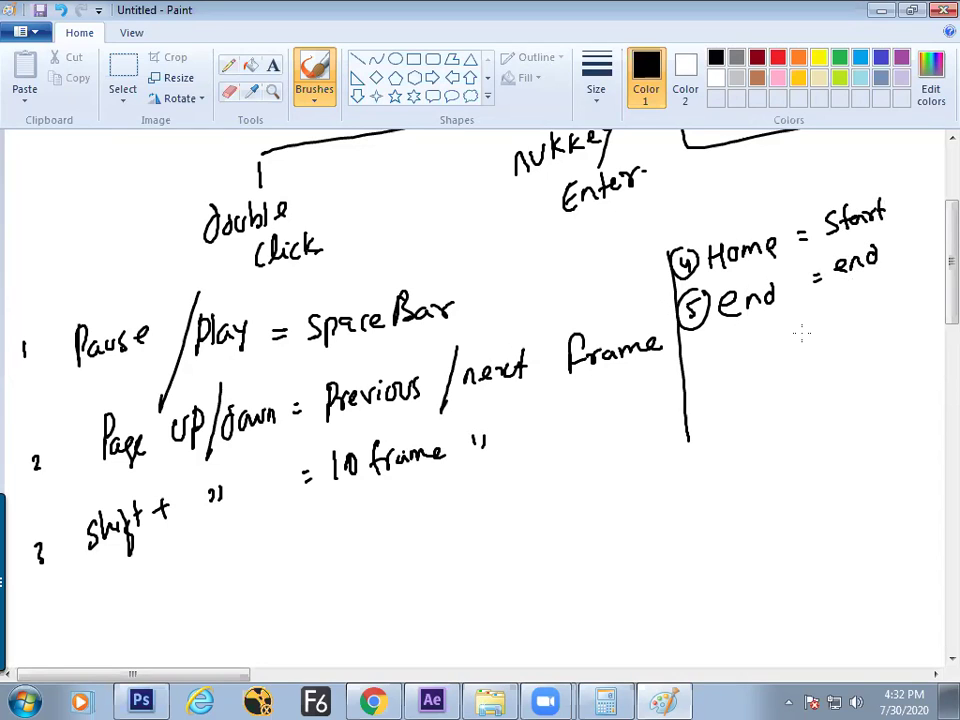
mouse_move(703, 352)
mouse_down()
mouse_move(698, 370)
mouse_move(702, 346)
mouse_up()
Switch to After Effects, play Wildlife.wmv up to frame 125, and set the In point there.
key(alt+Tab)
key(space)
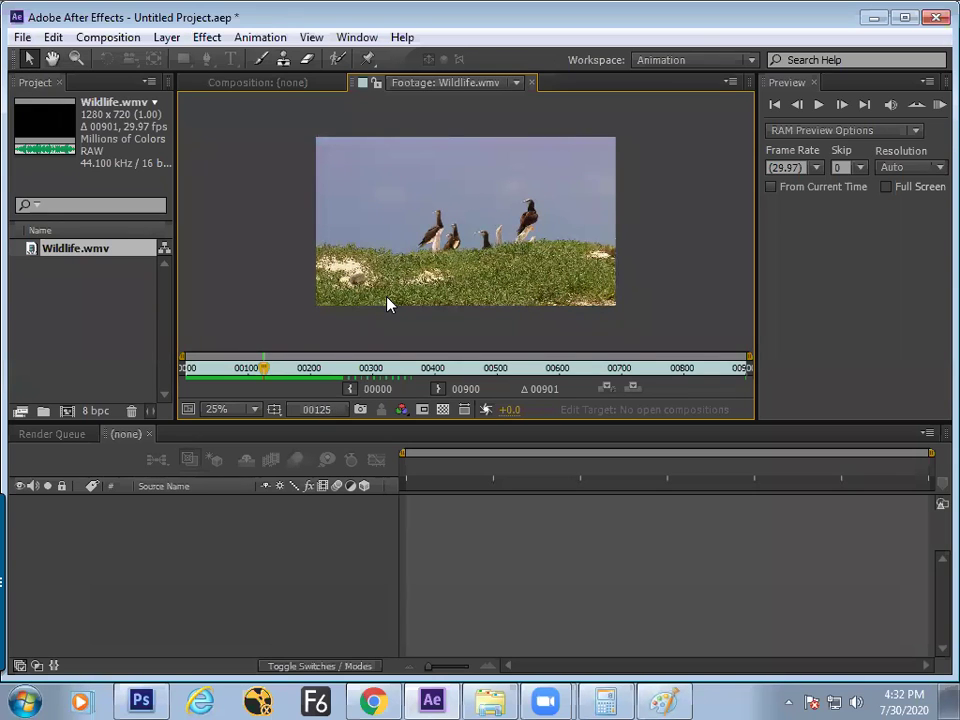
click(351, 397)
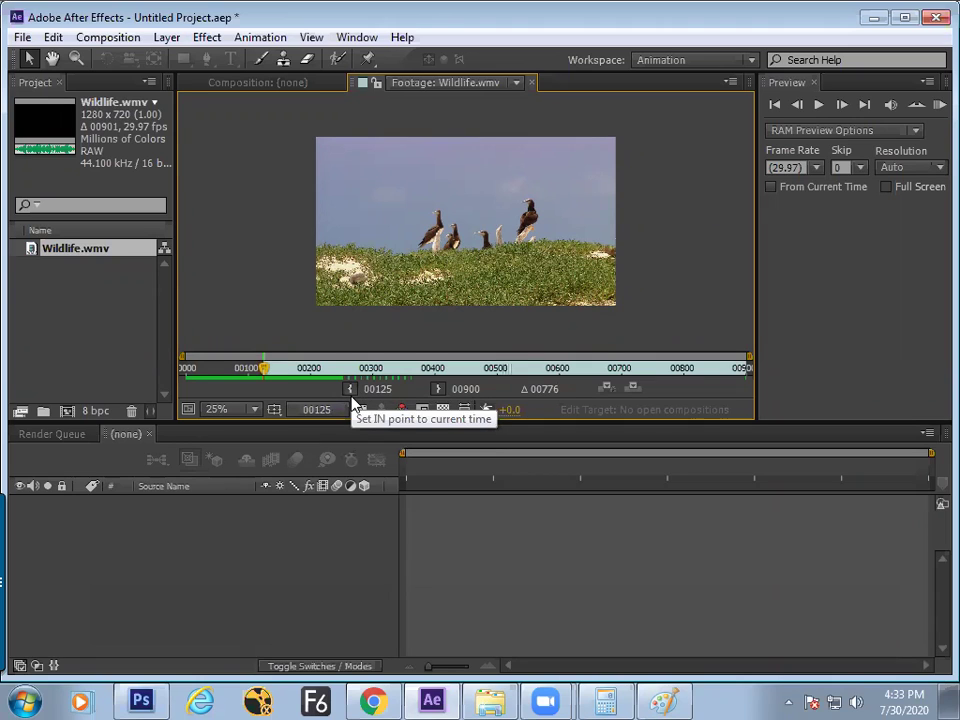
key(ctrl+z)
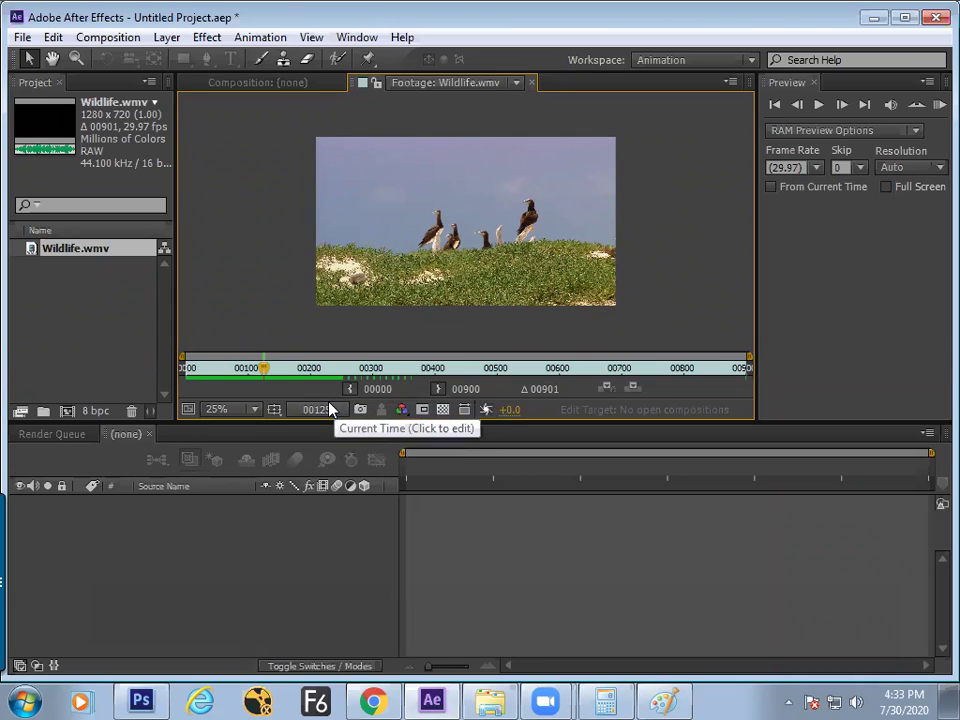
key(ctrl+shift+z)
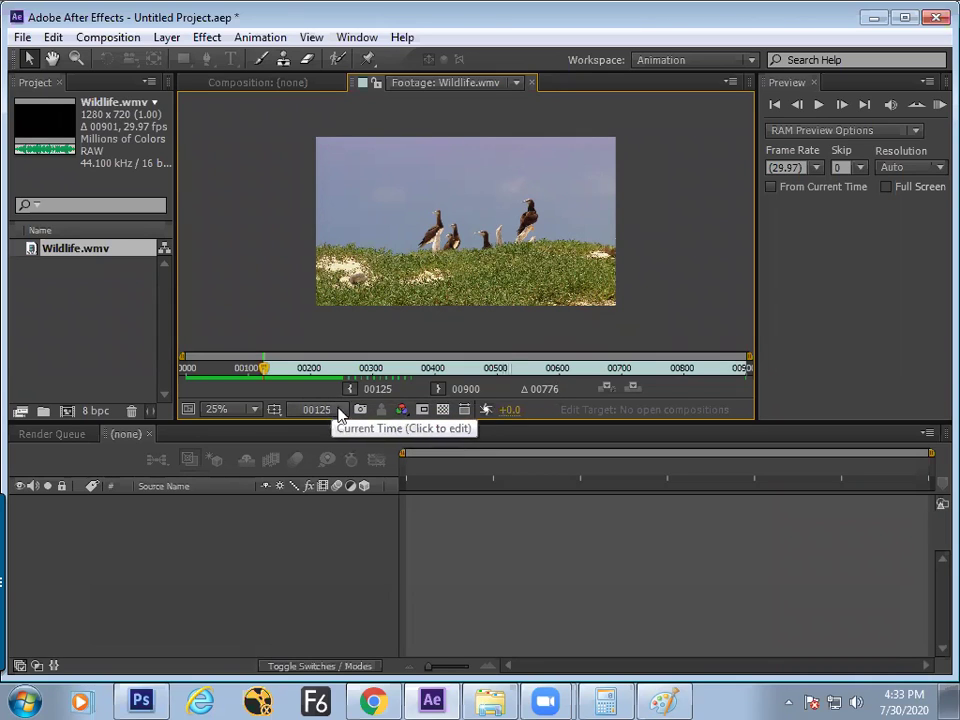
Switch to Paint and handwrite "Alt+[" next to the circled 6.
click(645, 698)
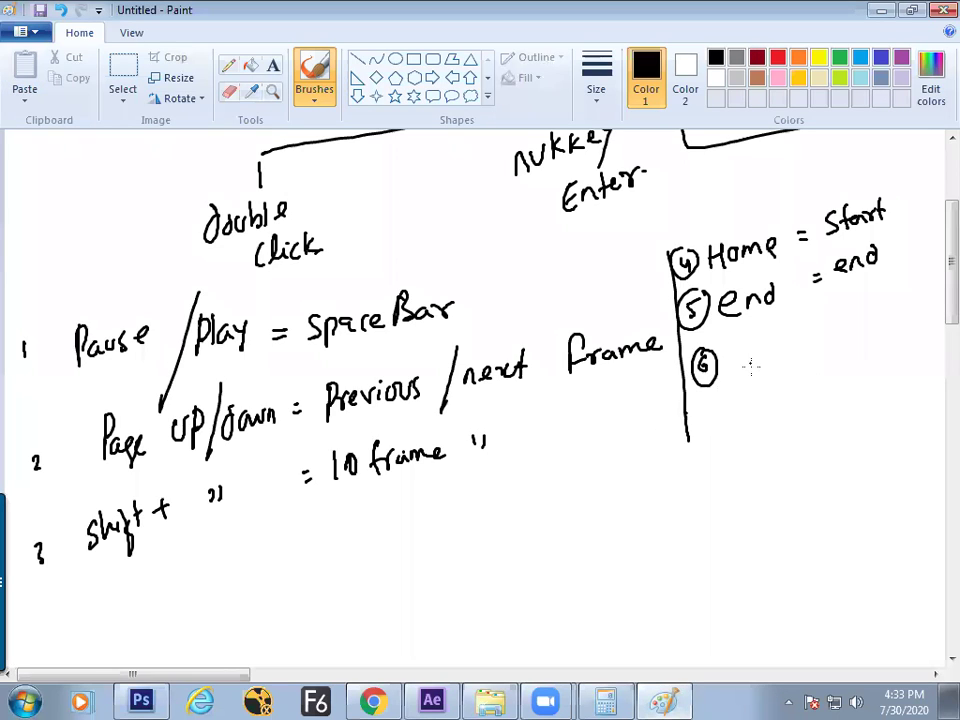
mouse_move(732, 356)
mouse_down()
mouse_move(762, 358)
mouse_move(770, 340)
mouse_move(782, 350)
mouse_move(789, 332)
mouse_move(781, 328)
mouse_move(805, 358)
mouse_up()
click(742, 423)
Launch the Windows On-Screen Keyboard (osk) over the Paint notes.
key(super)
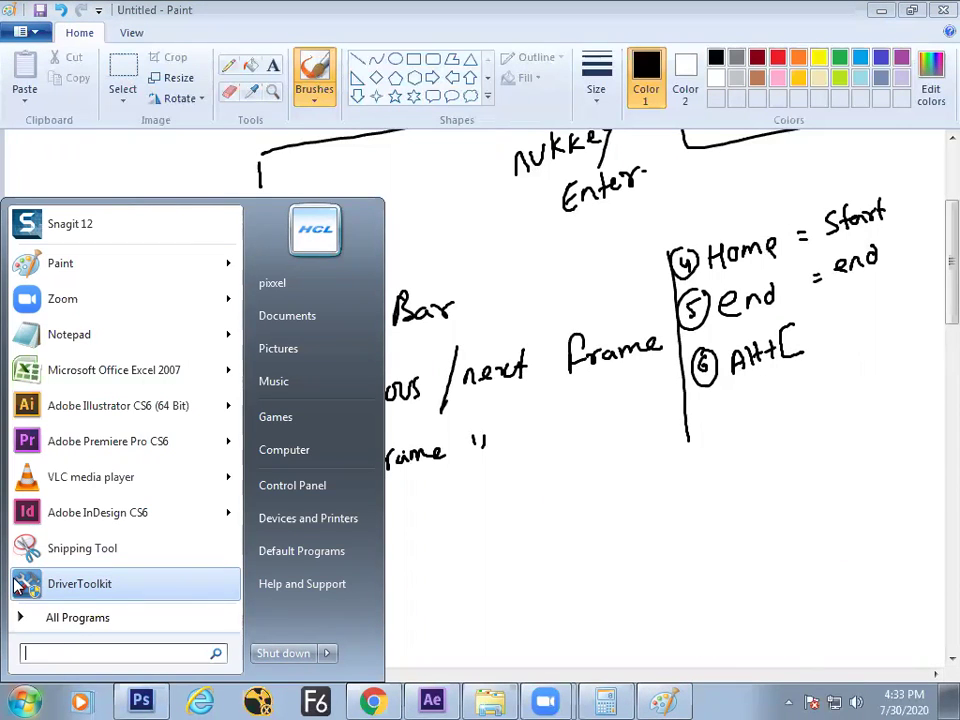
text(osk)
key(Return)
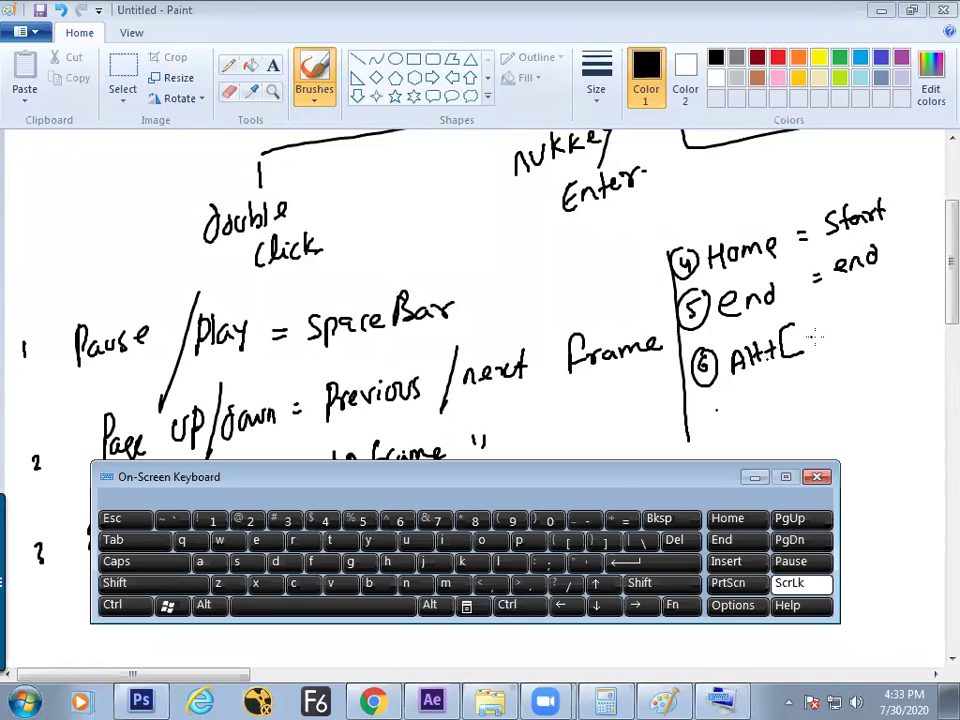
Complete line 6 in Paint with "= in point set" and minimize the On-Screen Keyboard.
mouse_move(813, 352)
mouse_down()
mouse_move(821, 351)
mouse_move(808, 340)
mouse_move(864, 318)
mouse_move(887, 289)
mouse_move(899, 293)
mouse_up()
click(757, 483)
drag(902, 288, 910, 289)
mouse_move(913, 268)
mouse_down()
mouse_move(915, 286)
mouse_move(918, 273)
mouse_up()
drag(242, 677, 270, 677)
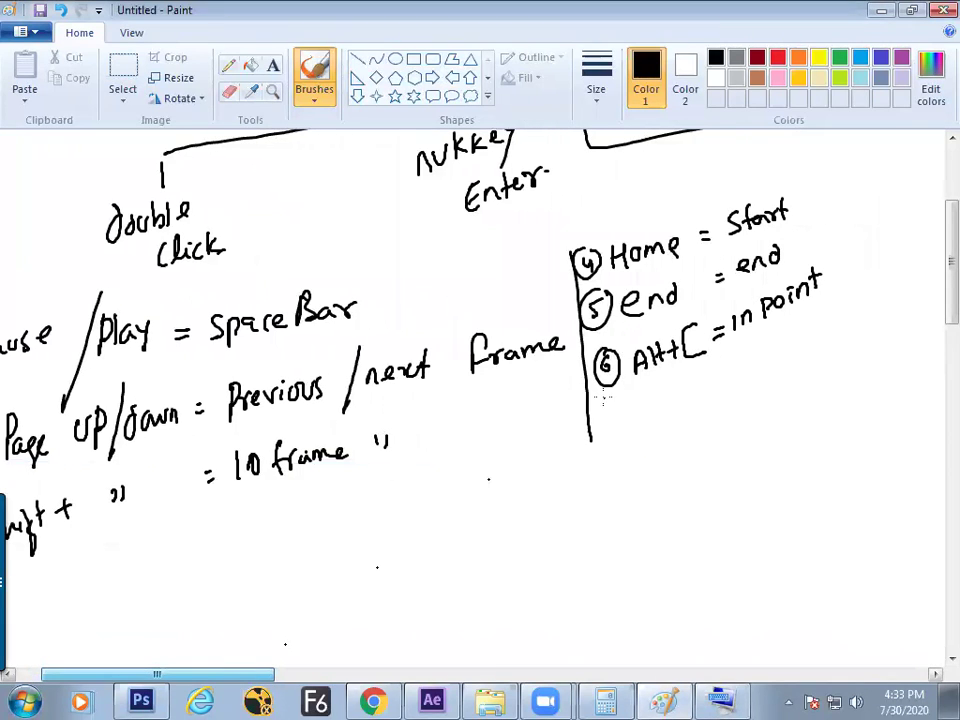
mouse_move(857, 248)
mouse_down()
mouse_move(846, 267)
mouse_move(879, 265)
mouse_up()
drag(870, 253, 885, 250)
Handwrite circled line 7 as "Alt+] = out" followed by ditto marks for "point" and "set".
mouse_move(612, 412)
mouse_down()
mouse_move(626, 440)
mouse_move(622, 404)
mouse_move(682, 418)
mouse_up()
mouse_move(676, 400)
mouse_down()
mouse_move(703, 376)
mouse_move(707, 393)
mouse_move(738, 366)
mouse_up()
mouse_move(728, 379)
mouse_down()
mouse_move(766, 368)
mouse_move(778, 344)
mouse_up()
drag(784, 337, 785, 360)
drag(779, 346, 810, 334)
drag(872, 288, 877, 296)
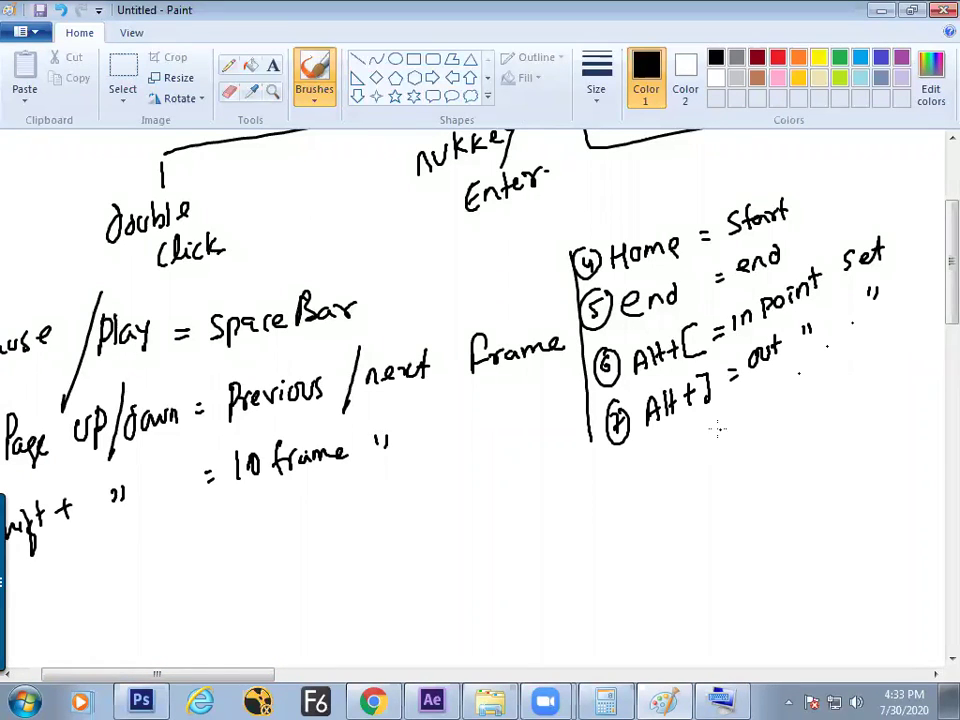
Return to After Effects, advance Wildlife.wmv to frame 213, and set the Out point there.
key(alt+Tab)
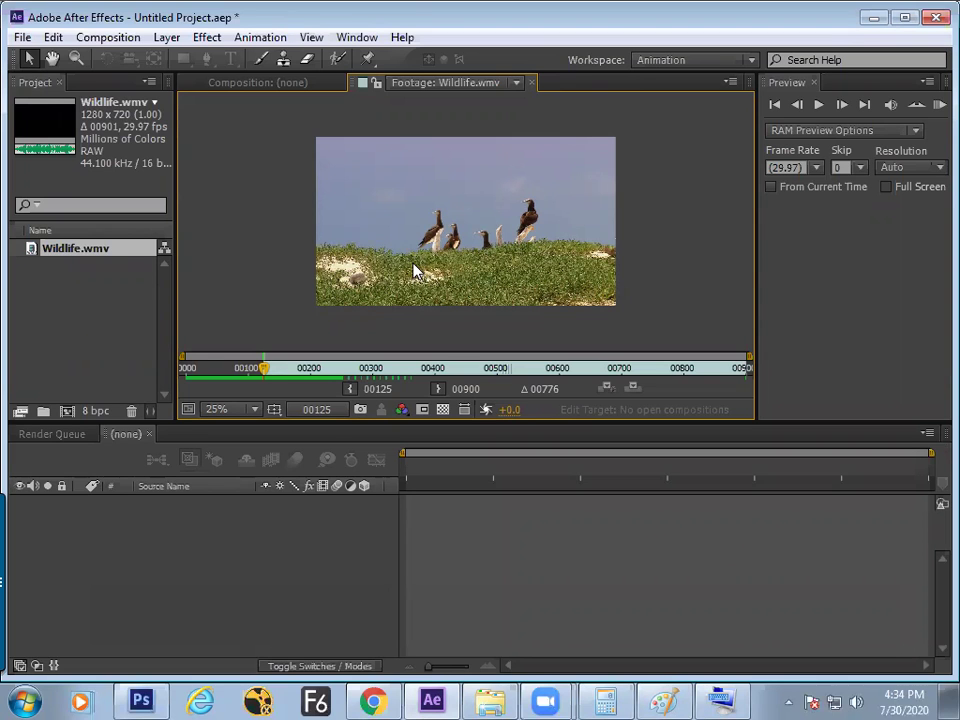
key(space)
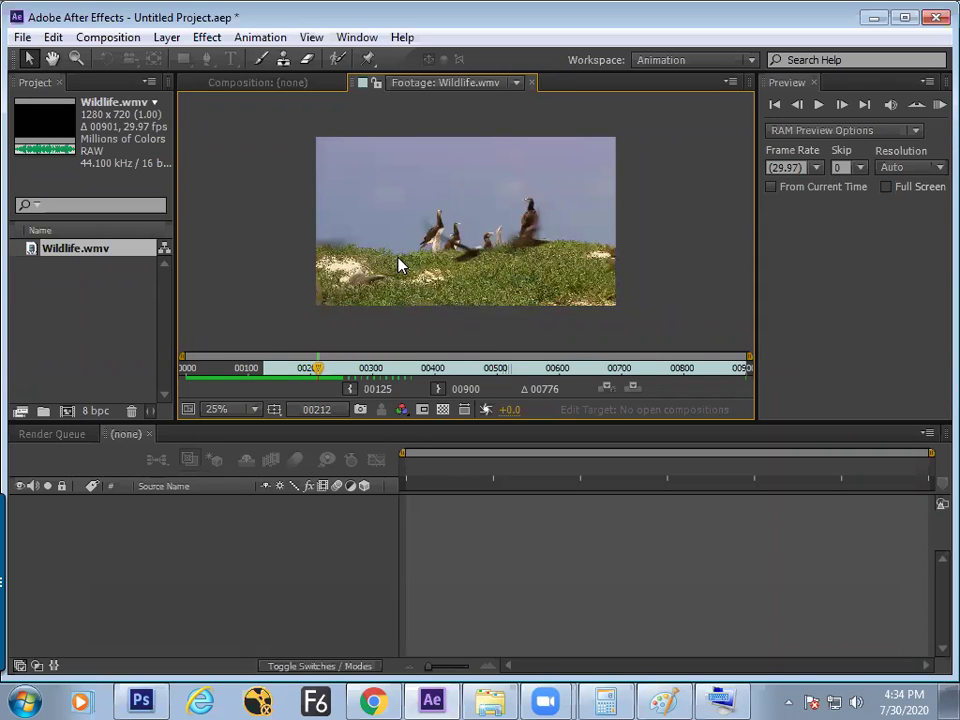
click(663, 700)
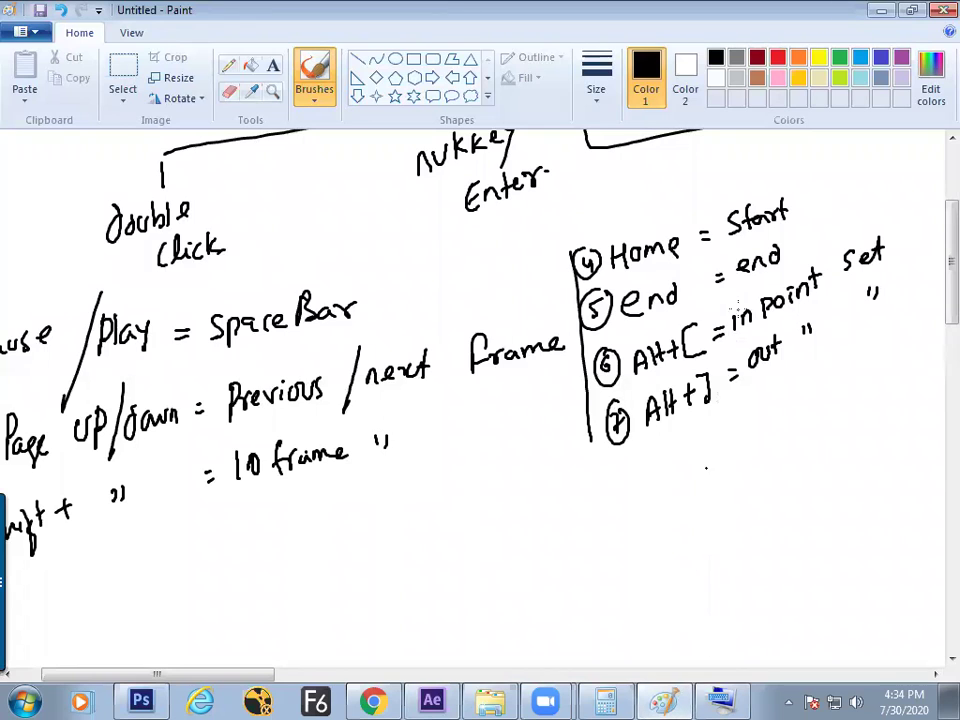
click(432, 700)
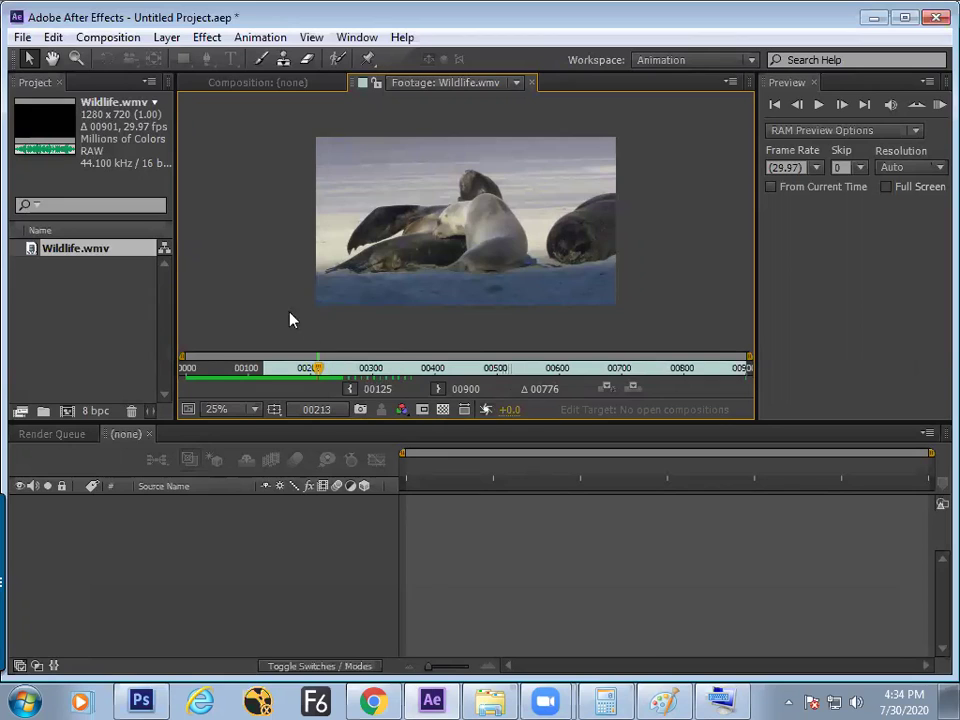
click(437, 389)
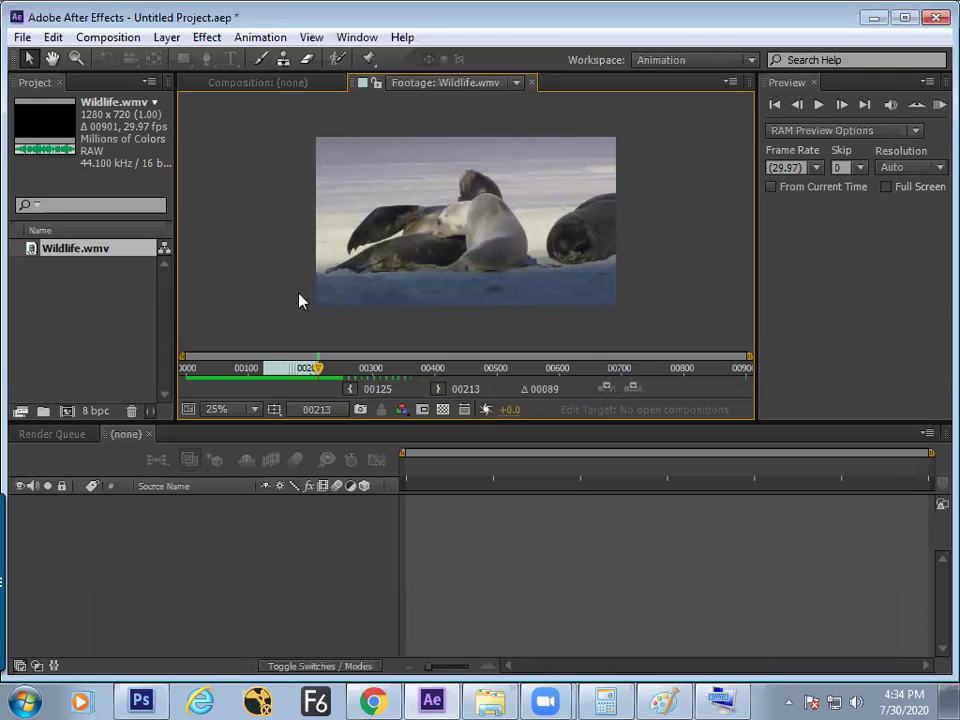
Compare frames 212 and 213 at the cut from birds to seals, then set the Out point to frame 212.
key(equal)
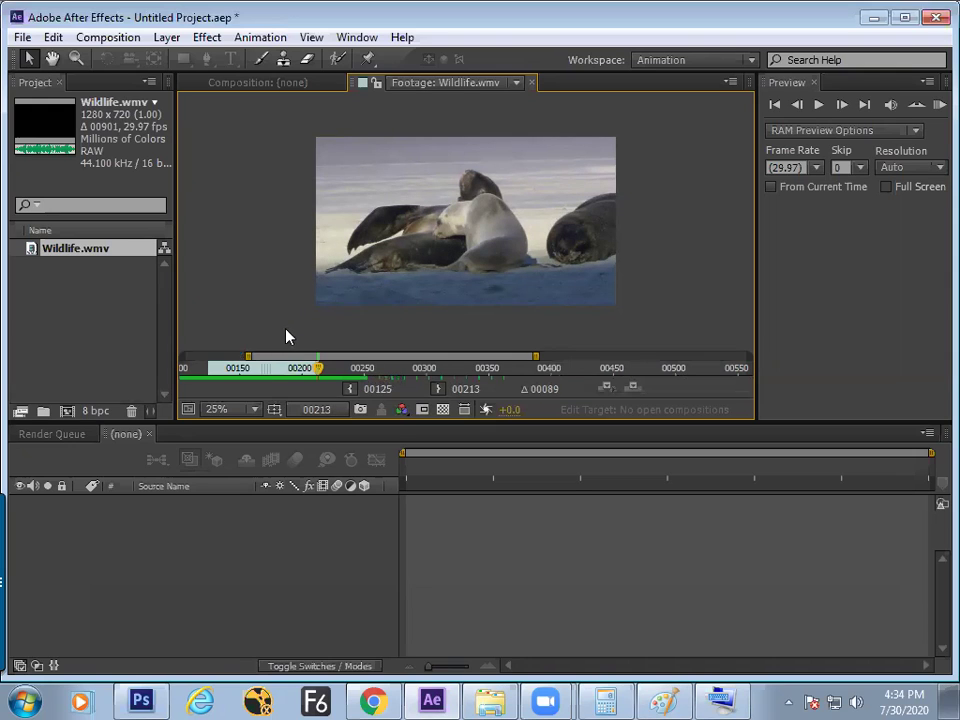
key(equal)
key(equal)
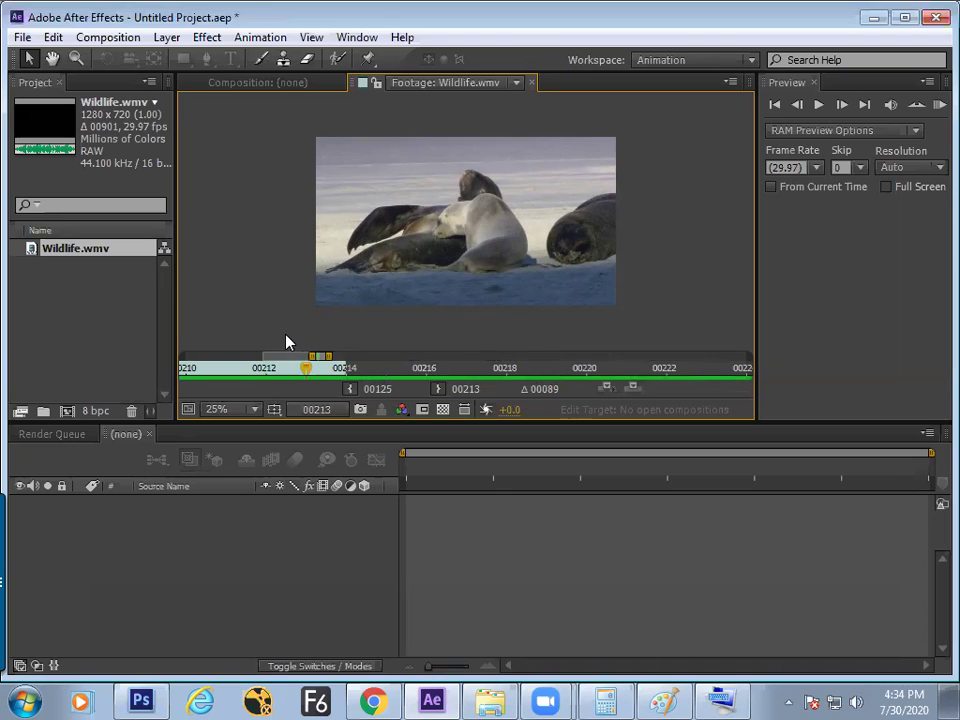
key(equal)
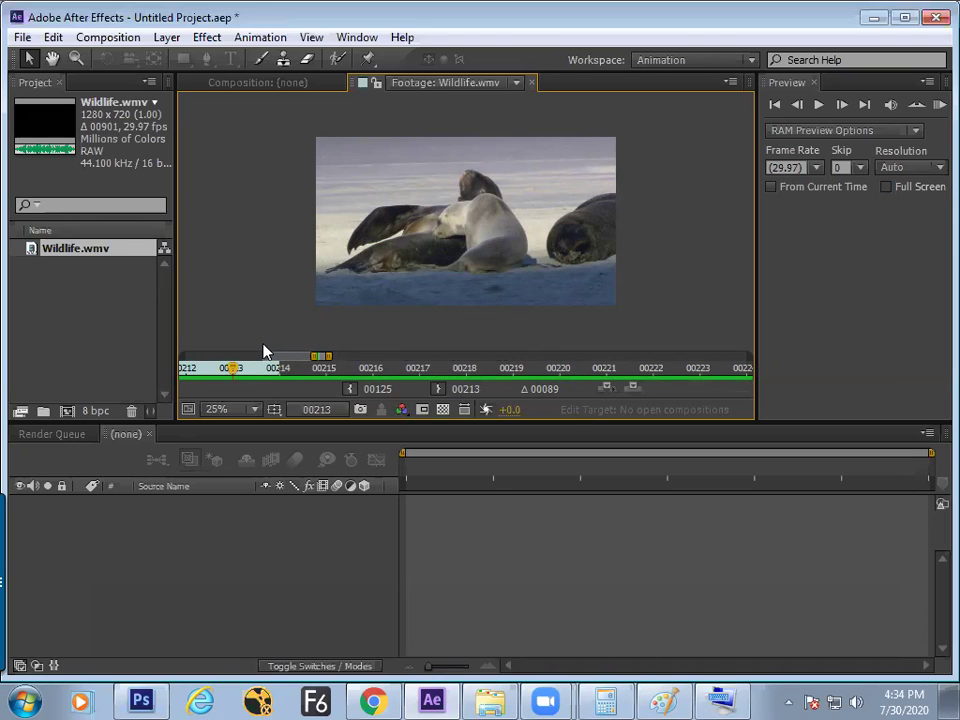
key(minus)
drag(328, 357, 318, 357)
key(equal)
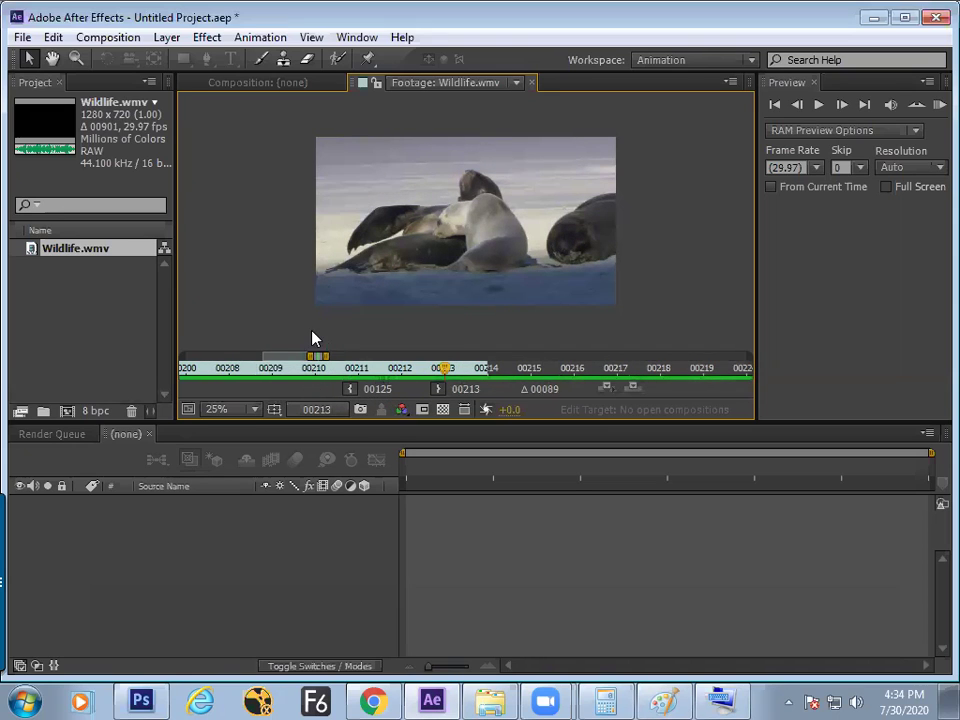
key(Page_Up)
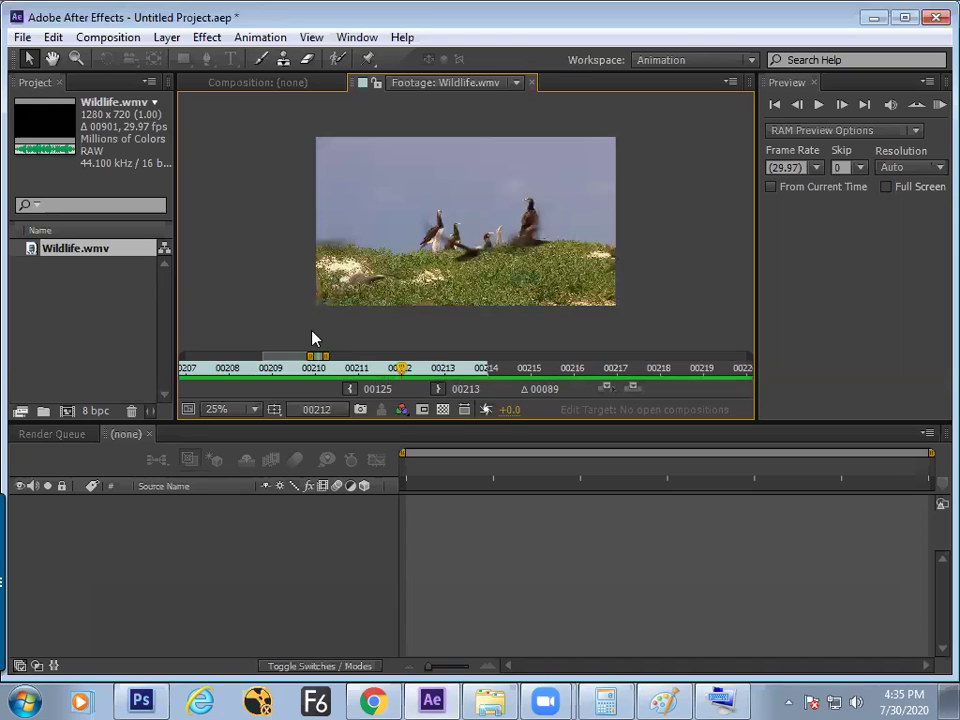
key(Page_Down)
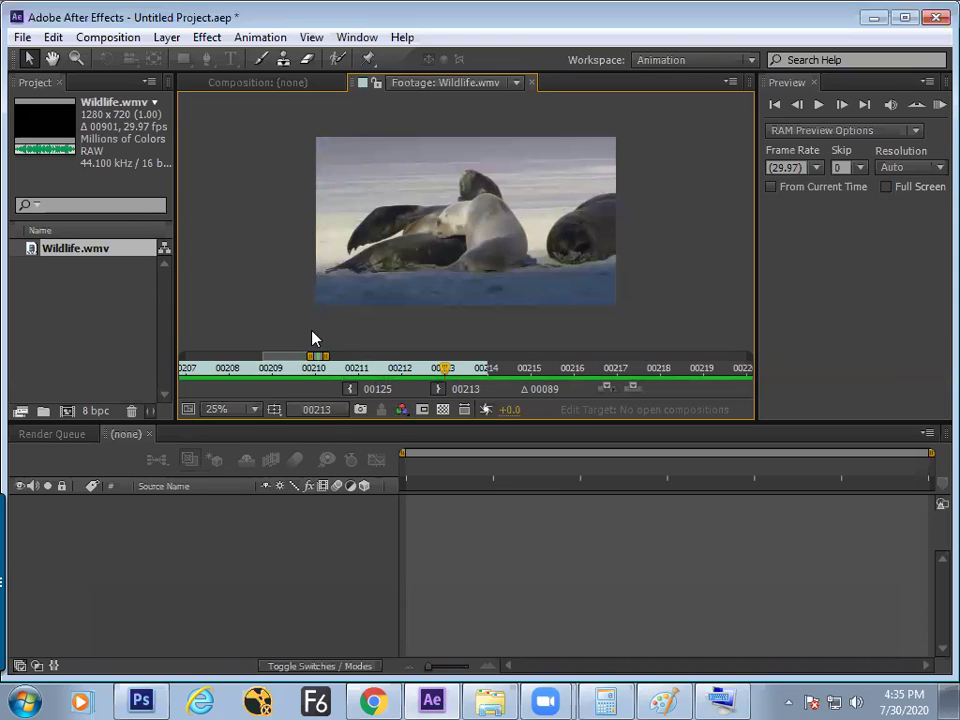
key(Page_Up)
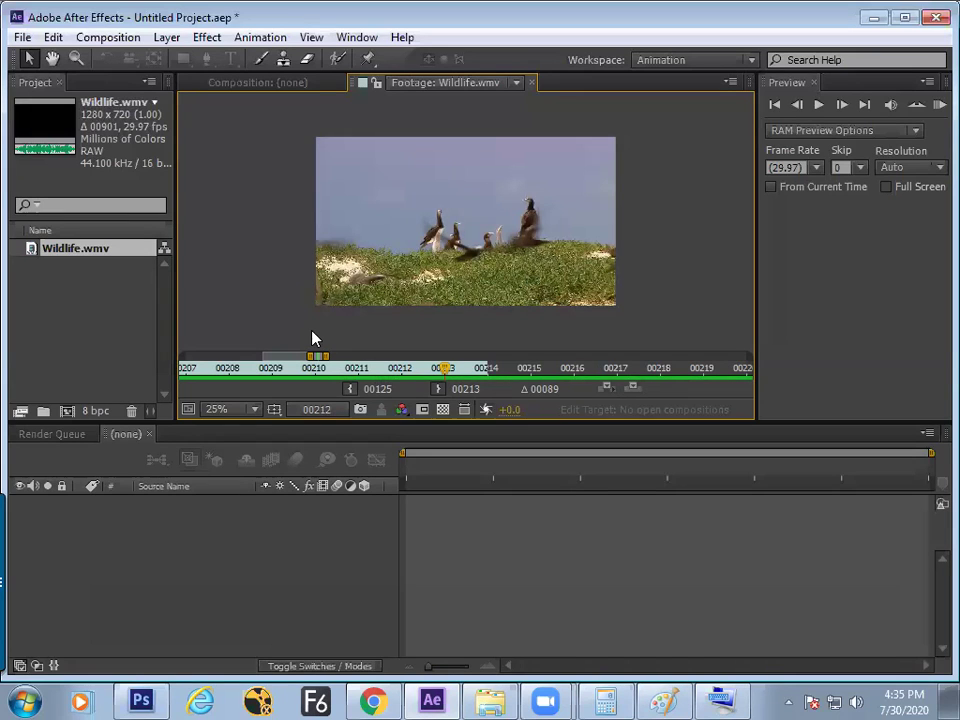
key(Page_Down)
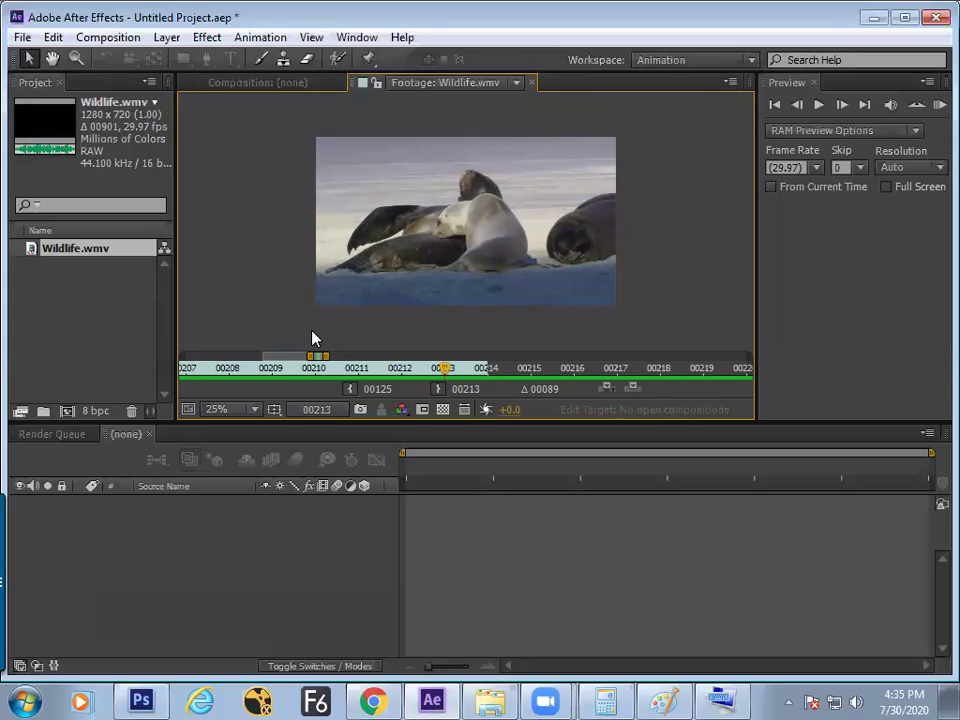
key(Page_Up)
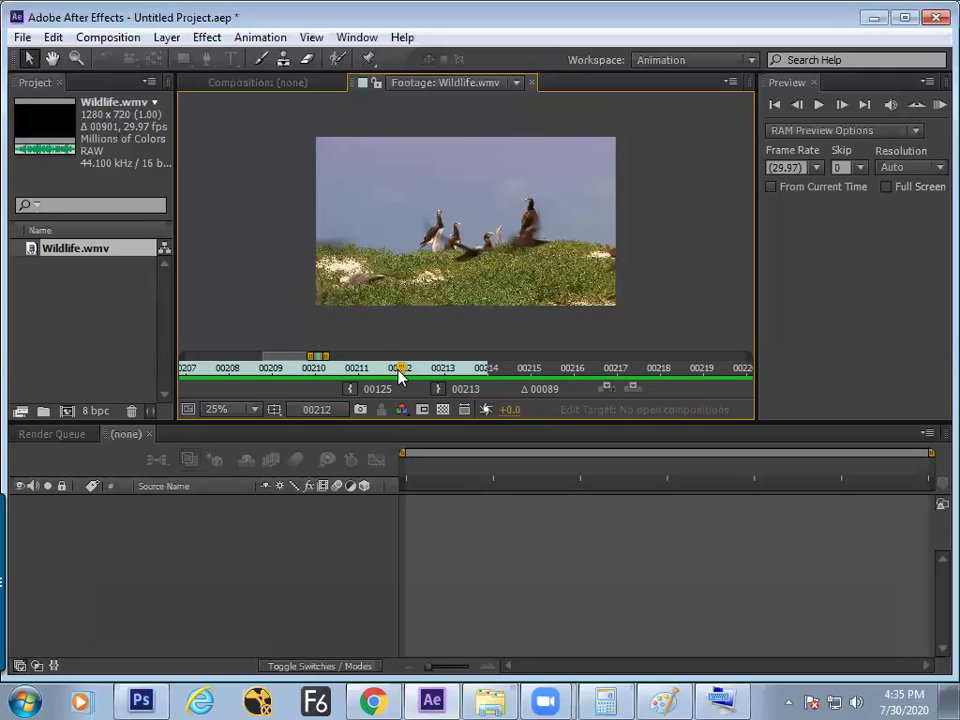
click(437, 390)
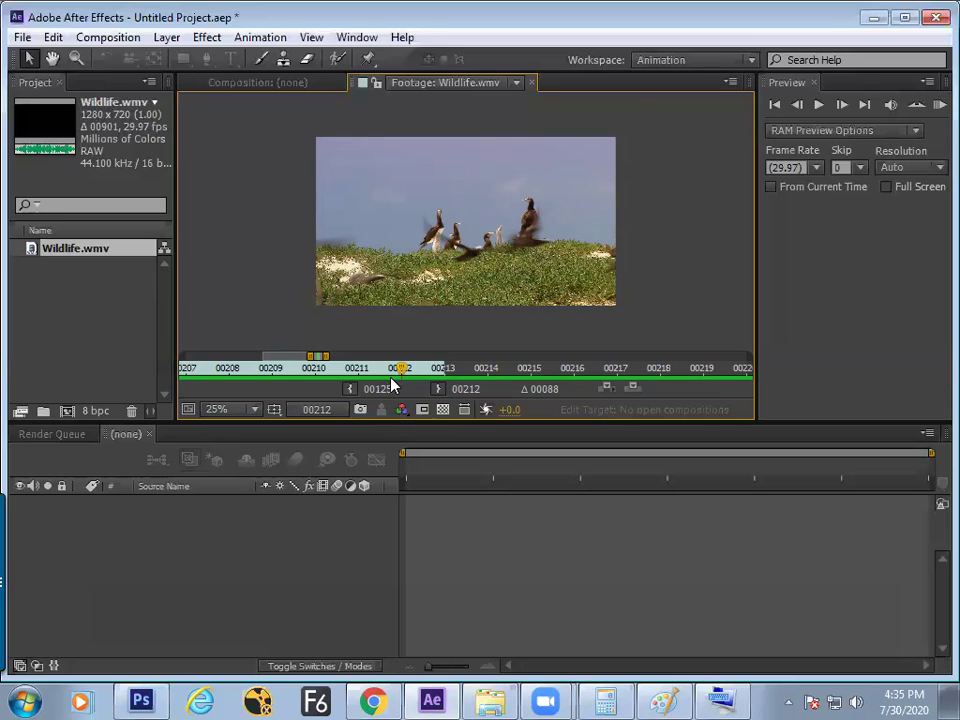
Check the frame just past the Out point and return the playhead to frame 212.
drag(320, 356, 331, 357)
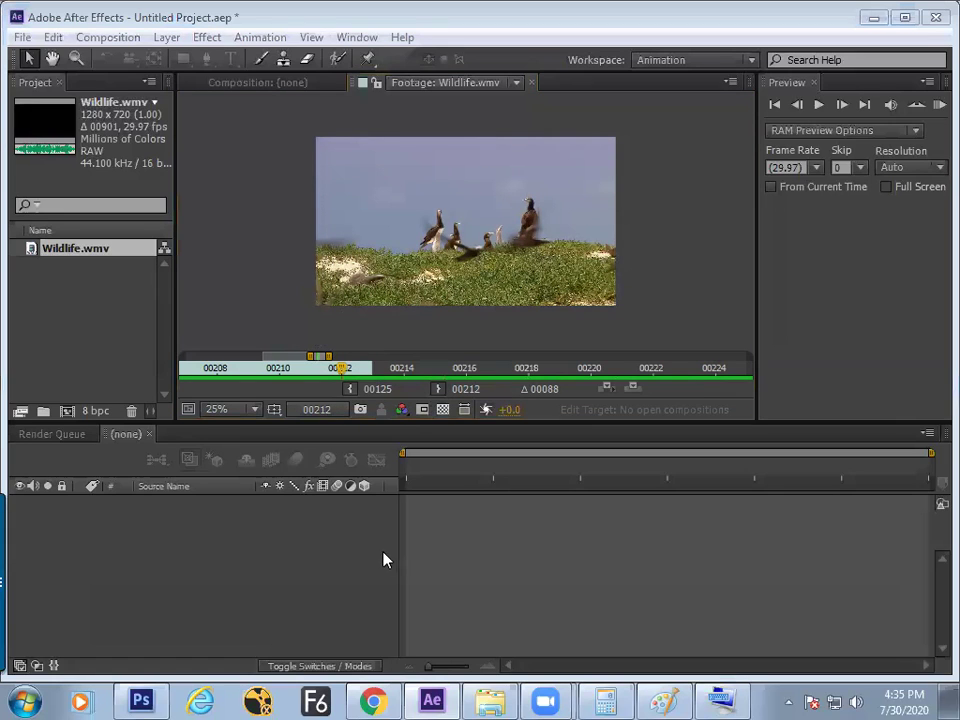
click(362, 406)
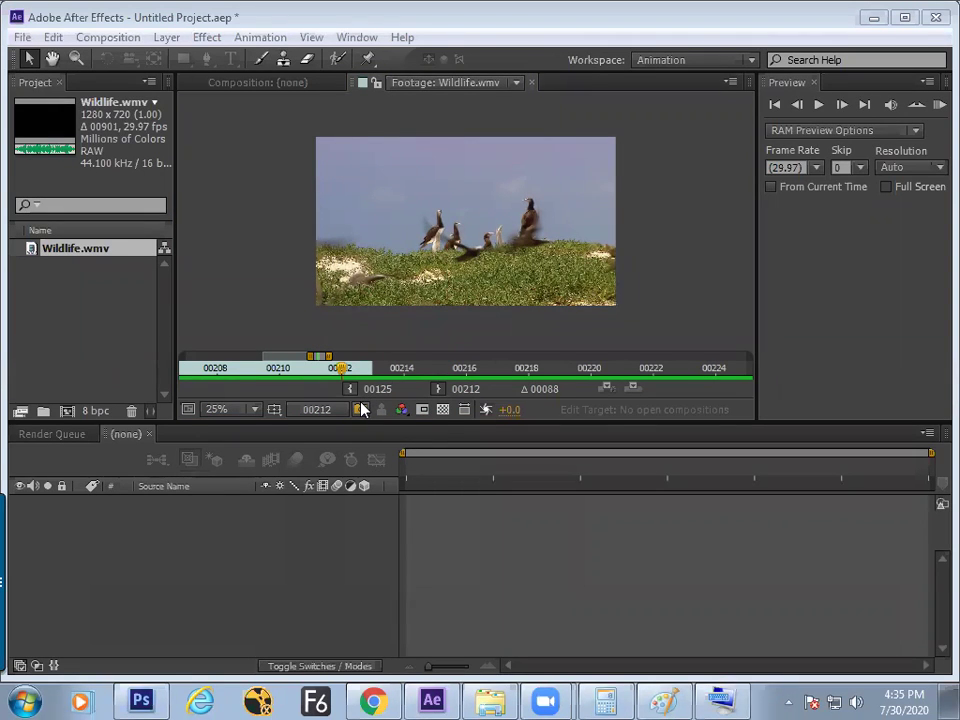
click(361, 408)
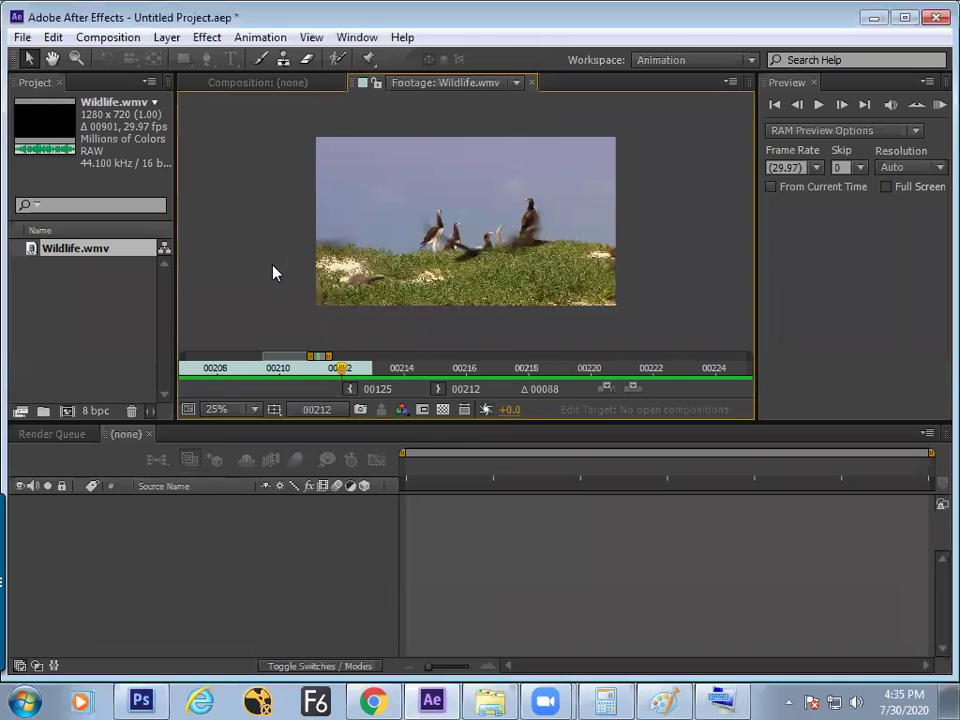
key(Page_Down)
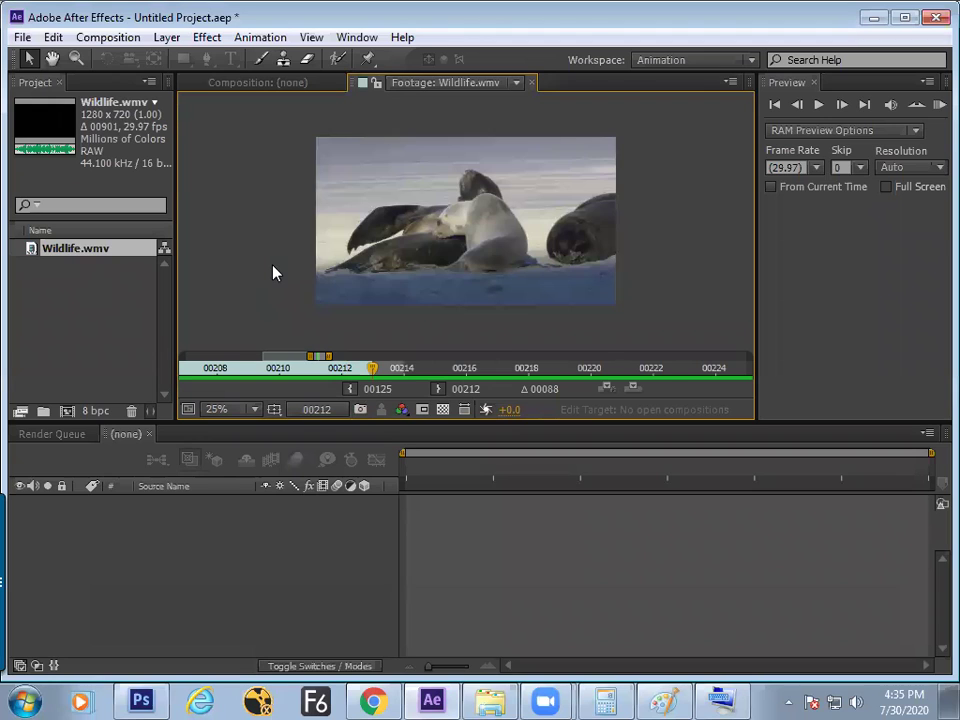
key(Page_Up)
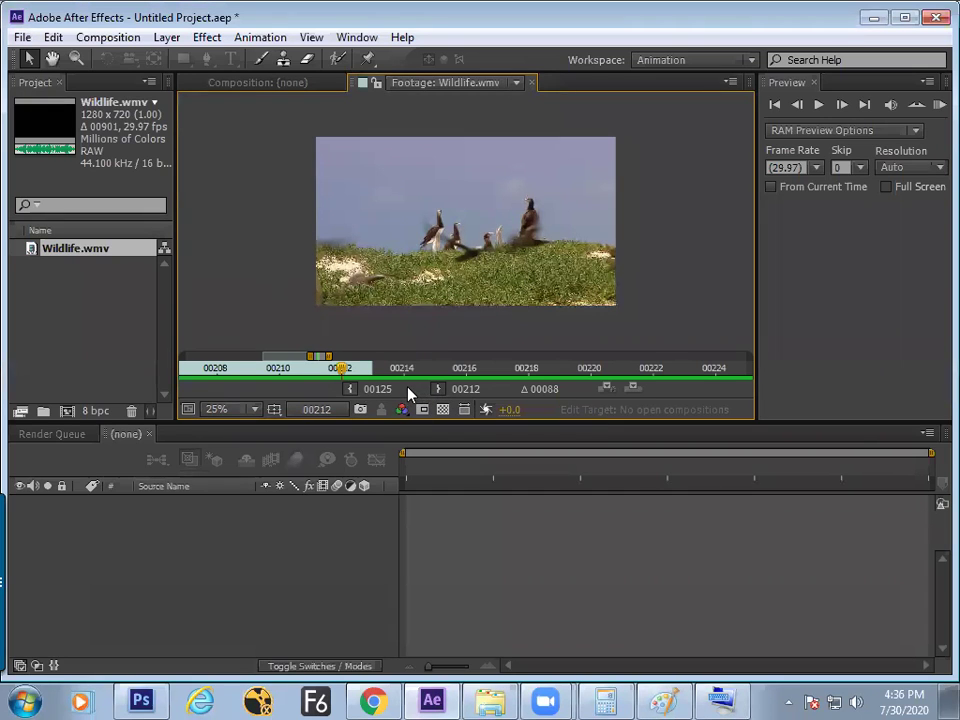
View frame 213 beyond the Out point once more, then step back one frame to 212.
click(360, 366)
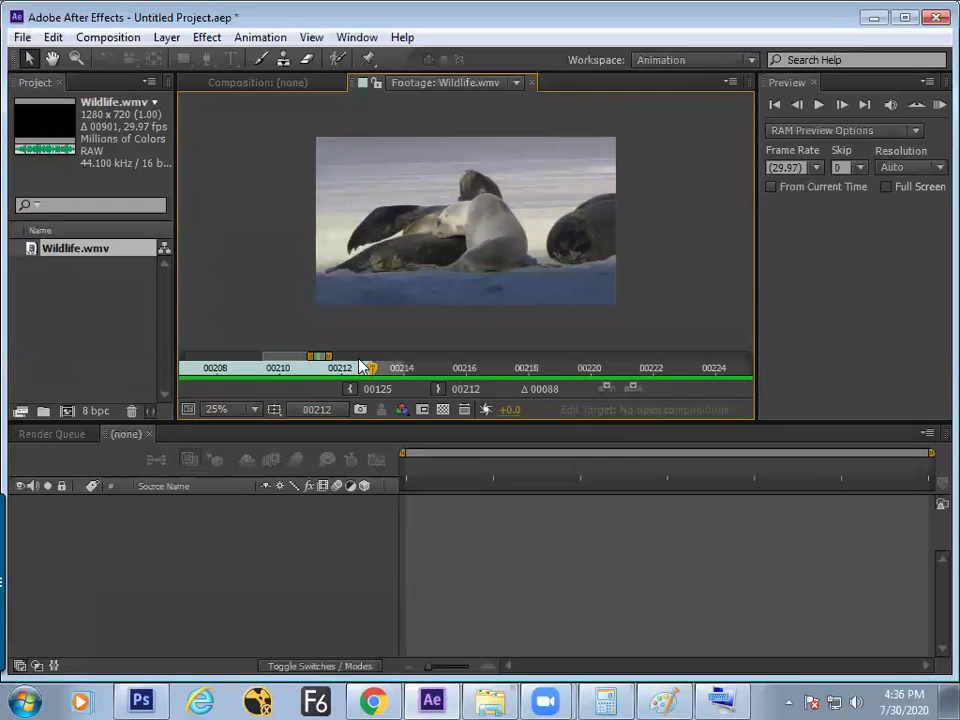
key(Page_Up)
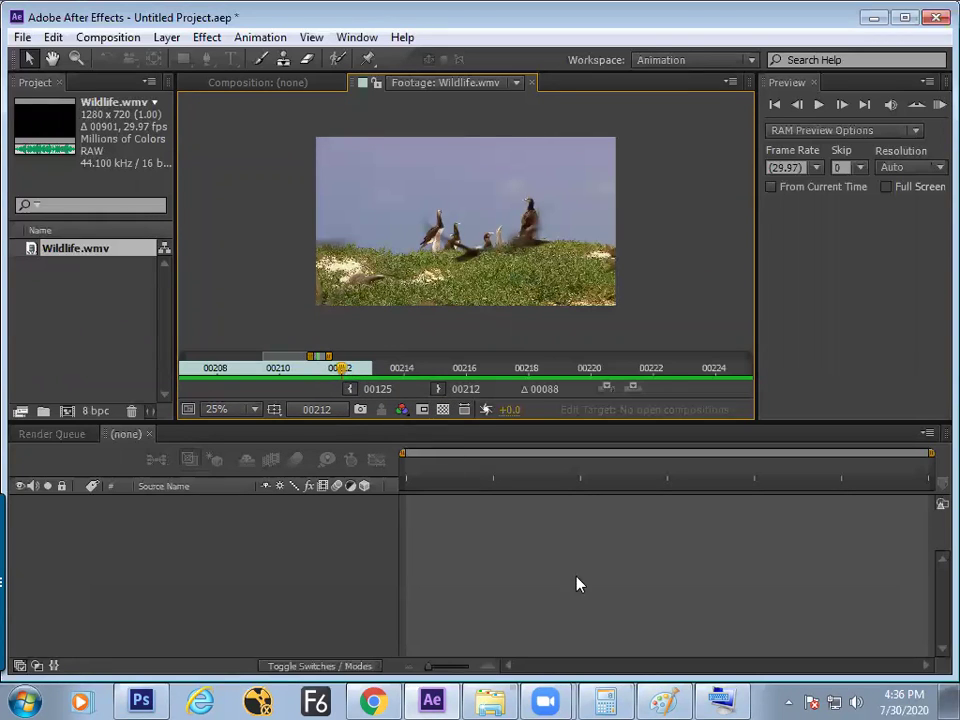
Switch to Paint and handwrite circled line 8 as "'+' = Timeline Zoom in" below line 7.
click(665, 700)
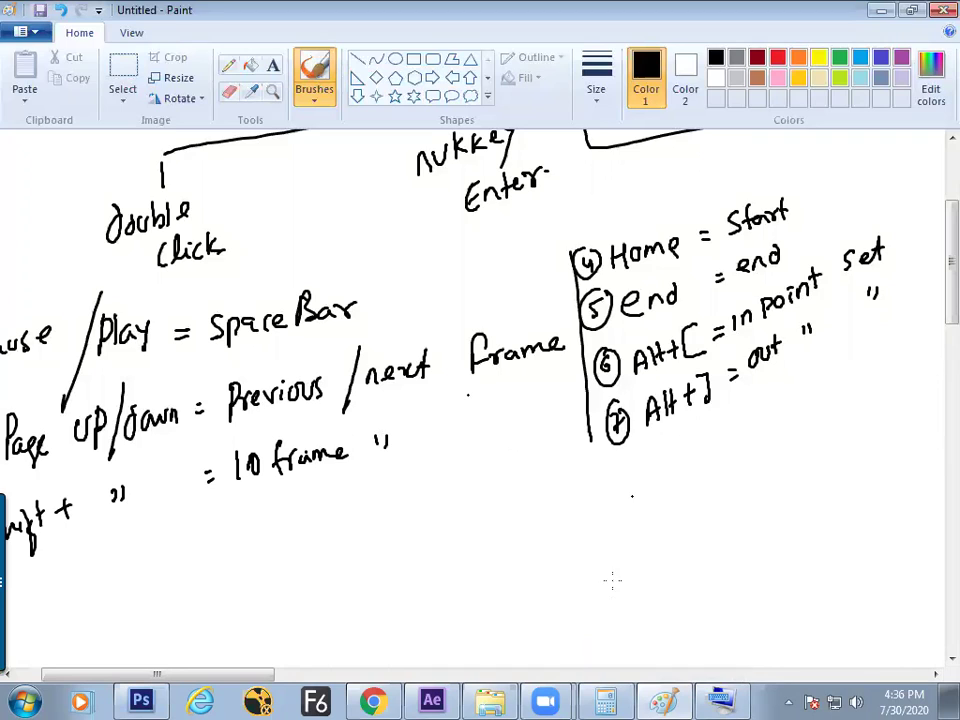
mouse_move(631, 466)
mouse_down()
mouse_move(627, 492)
mouse_move(617, 490)
mouse_move(640, 458)
mouse_move(698, 457)
mouse_move(688, 469)
mouse_move(671, 458)
mouse_up()
mouse_move(701, 445)
mouse_down()
mouse_move(699, 455)
mouse_move(738, 434)
mouse_up()
mouse_move(731, 444)
mouse_down()
mouse_move(748, 412)
mouse_move(752, 426)
mouse_move(741, 416)
mouse_move(753, 405)
mouse_move(766, 420)
mouse_move(787, 406)
mouse_move(794, 374)
mouse_move(807, 404)
mouse_move(813, 390)
mouse_move(900, 332)
mouse_up()
Handwrite circled line 9 as "'-' = zoom out" with ditto marks for "Timeline".
mouse_move(648, 530)
mouse_down()
mouse_move(646, 548)
mouse_move(652, 522)
mouse_up()
mouse_move(670, 518)
mouse_down()
mouse_move(686, 514)
mouse_move(674, 516)
mouse_up()
drag(697, 503, 732, 488)
drag(722, 500, 734, 494)
drag(770, 457, 771, 464)
drag(775, 457, 776, 464)
mouse_move(835, 410)
mouse_down()
mouse_move(843, 424)
mouse_move(856, 414)
mouse_up()
drag(910, 330, 928, 313)
mouse_move(878, 388)
mouse_down()
mouse_move(906, 383)
mouse_move(913, 367)
mouse_up()
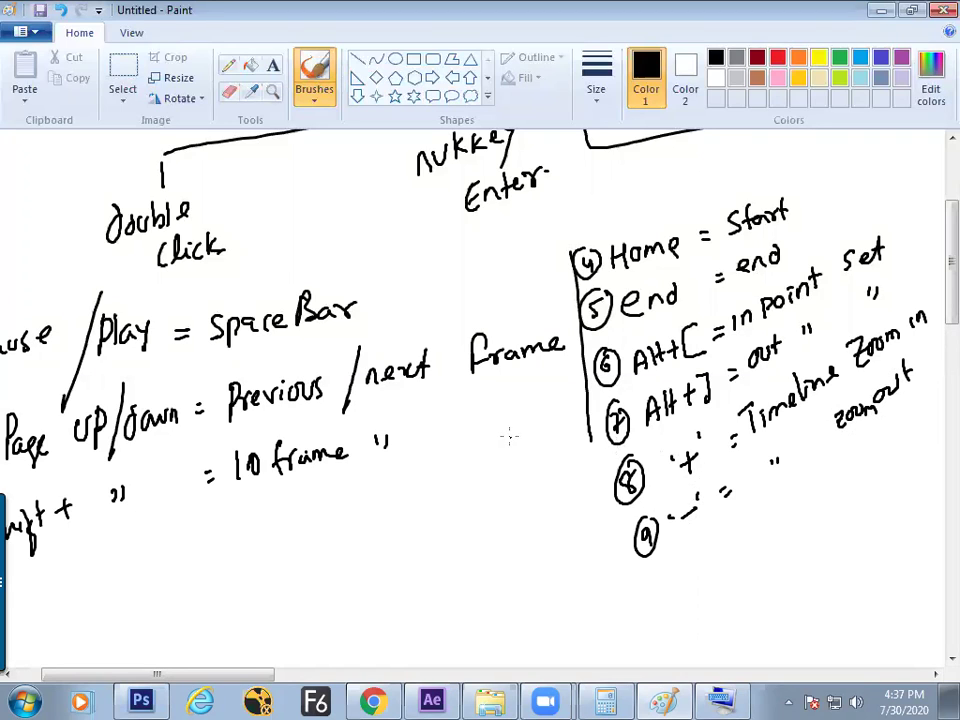
Return to After Effects and demonstrate zooming the Wildlife.wmv footage time ruler out and in.
key(alt+Tab)
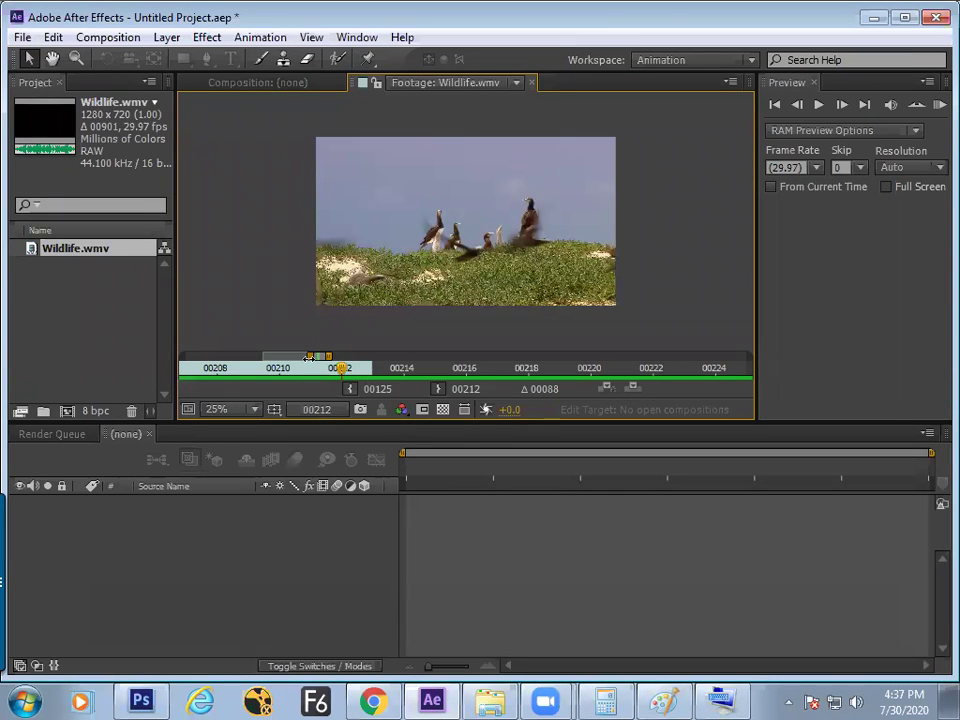
scroll(317, 343, down, 5)
scroll(306, 352, up, 4)
scroll(307, 360, down, 2)
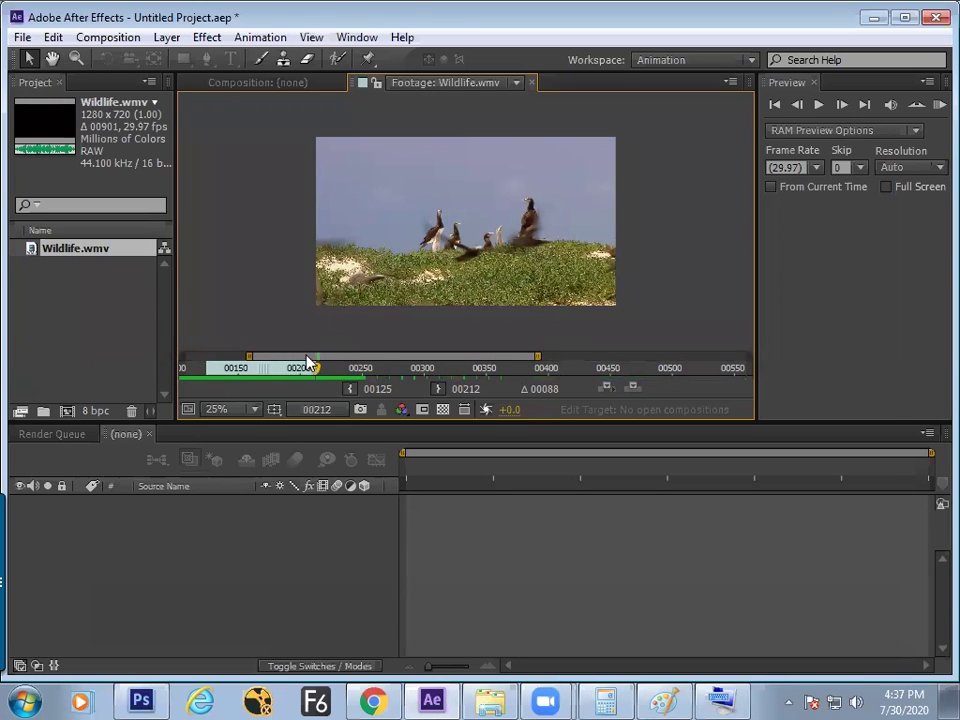
scroll(365, 366, up, 1)
scroll(361, 367, down, 1)
Scrub the playhead to frame 273, shift the visible time range earlier, and open the Go to Time dialog.
drag(320, 376, 384, 372)
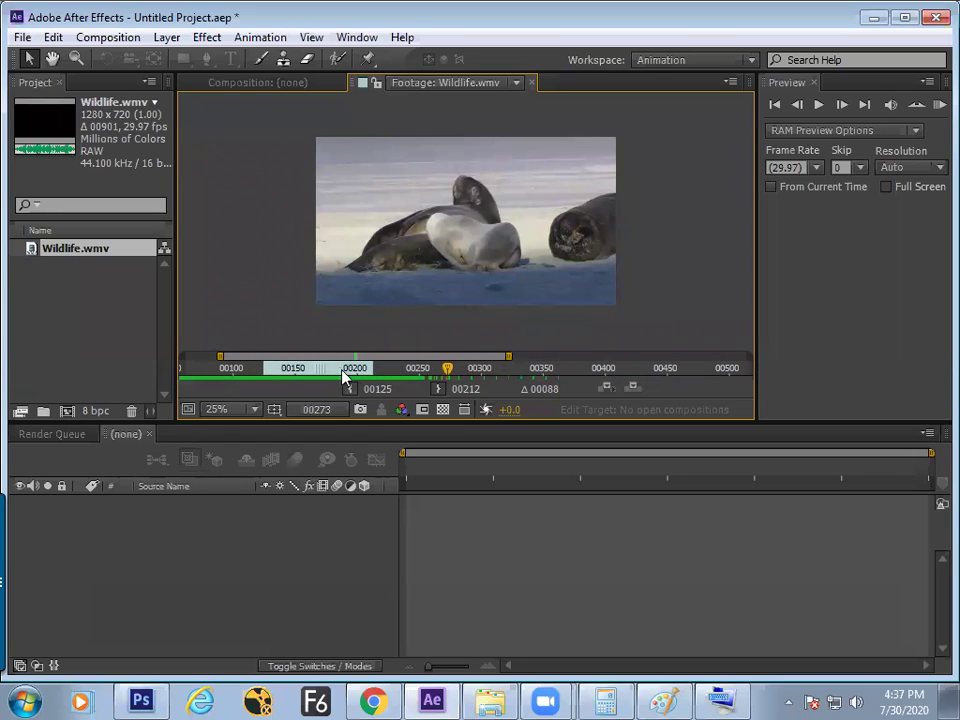
mouse_move(508, 356)
mouse_down()
mouse_move(745, 356)
mouse_move(462, 356)
mouse_move(500, 356)
mouse_up()
drag(440, 360, 420, 372)
click(422, 406)
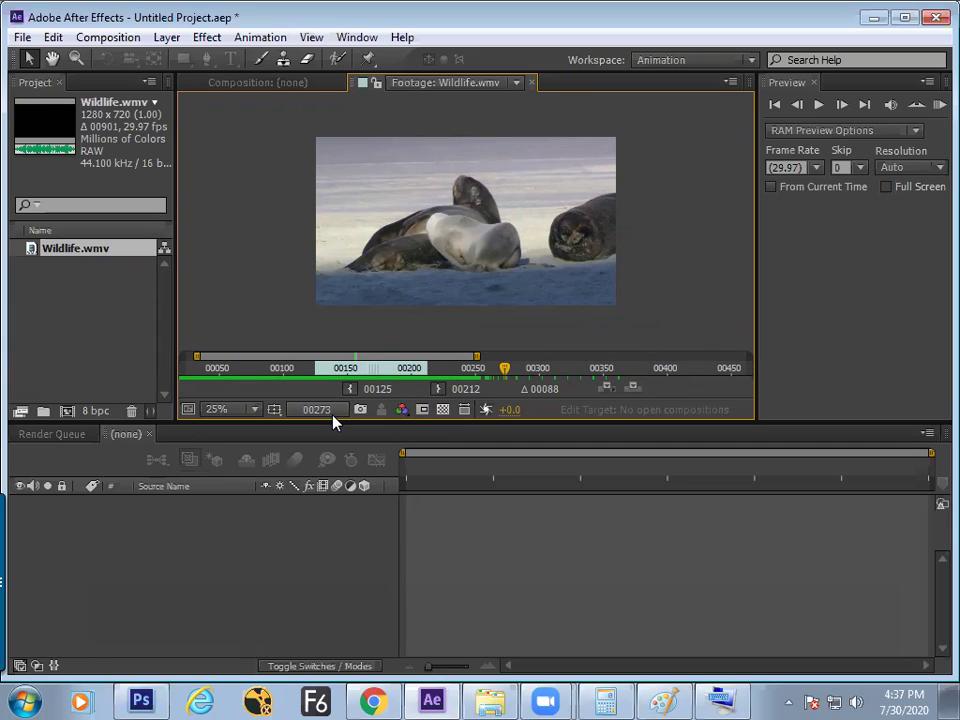
key(alt+shift+j)
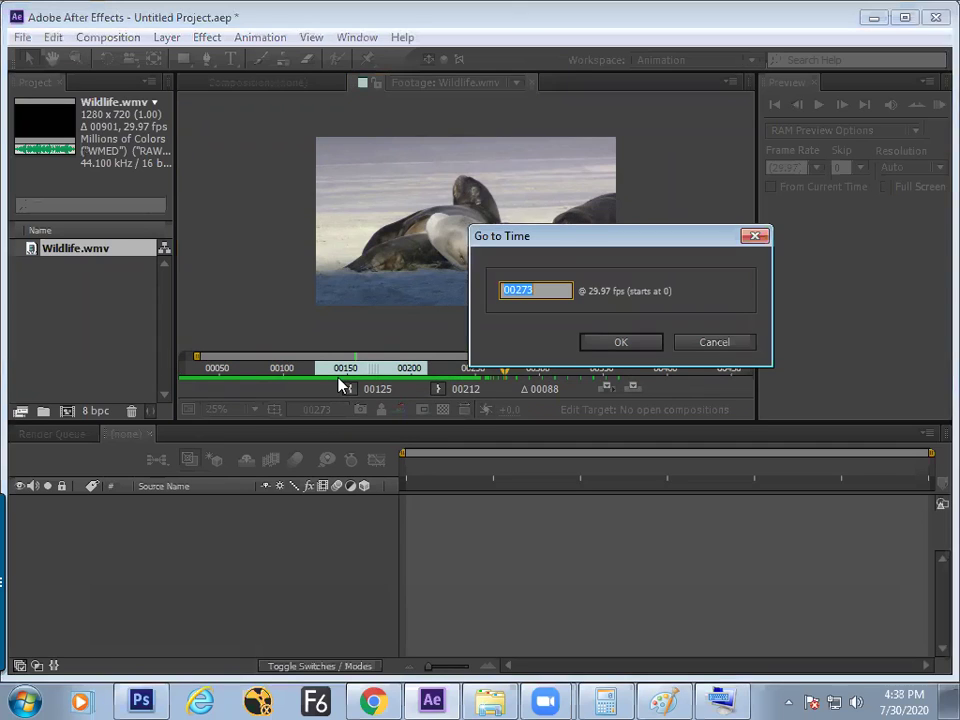
Switch to Paint and circle the numbers 3, 2 and 1 in front of the first three shortcut notes.
key(alt+Tab)
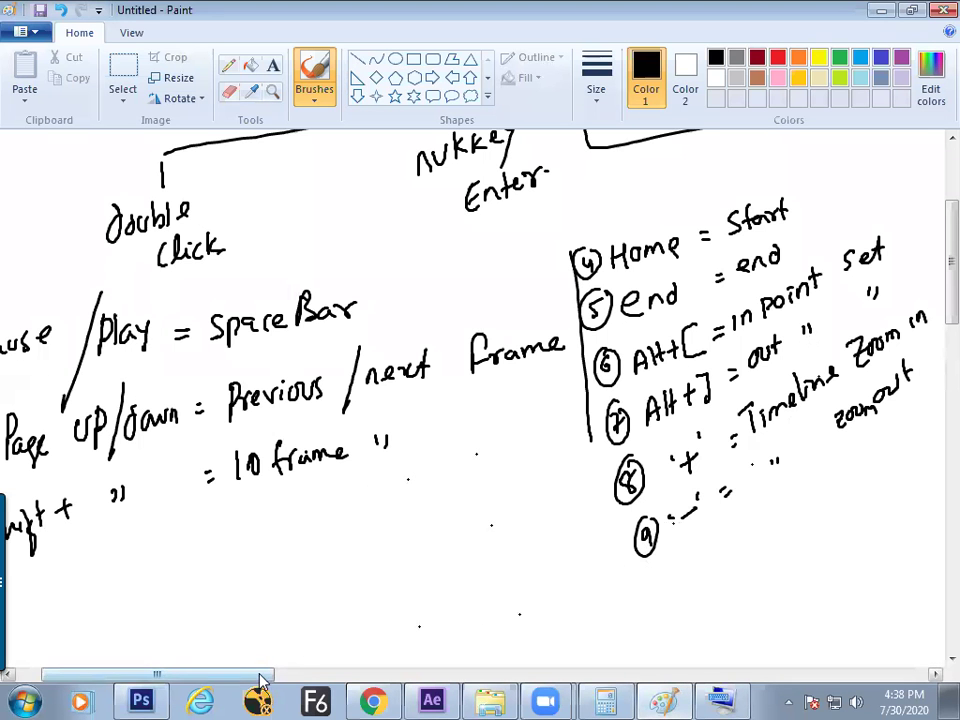
drag(261, 681, 225, 682)
scroll(933, 270, down, 3)
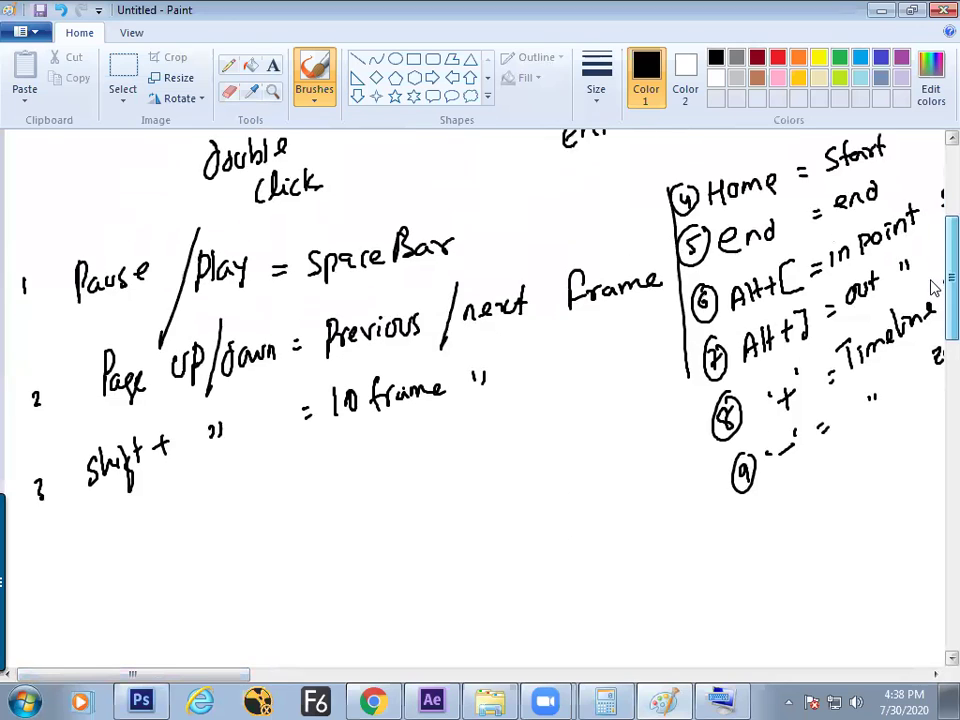
mouse_move(36, 436)
mouse_down()
mouse_move(28, 469)
mouse_move(40, 437)
mouse_up()
drag(40, 340, 37, 342)
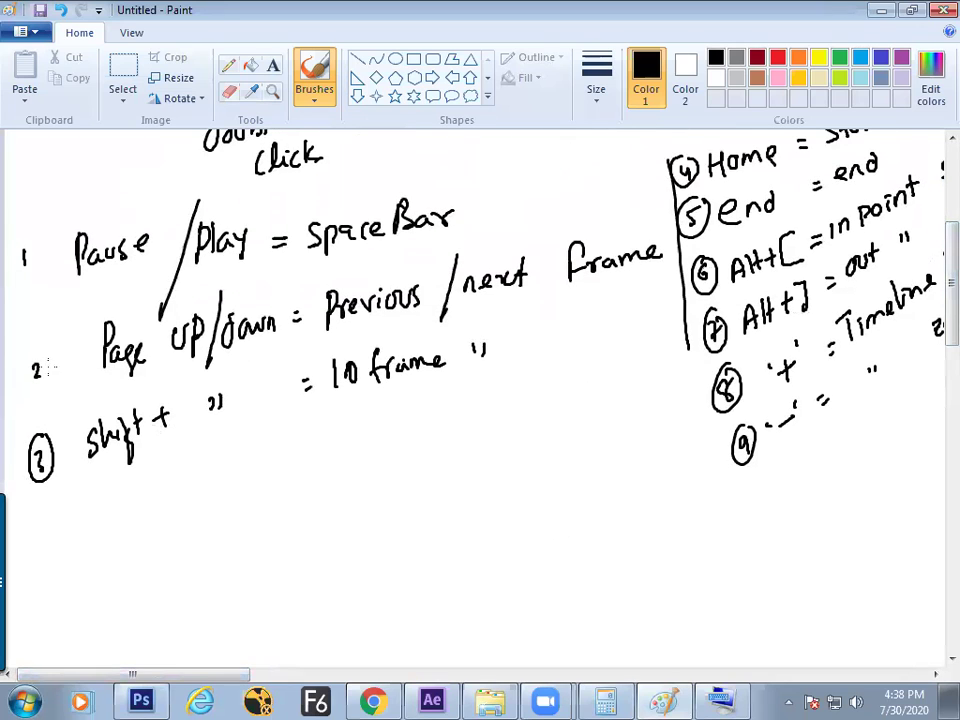
mouse_move(34, 242)
mouse_down()
mouse_move(10, 265)
mouse_move(35, 240)
mouse_up()
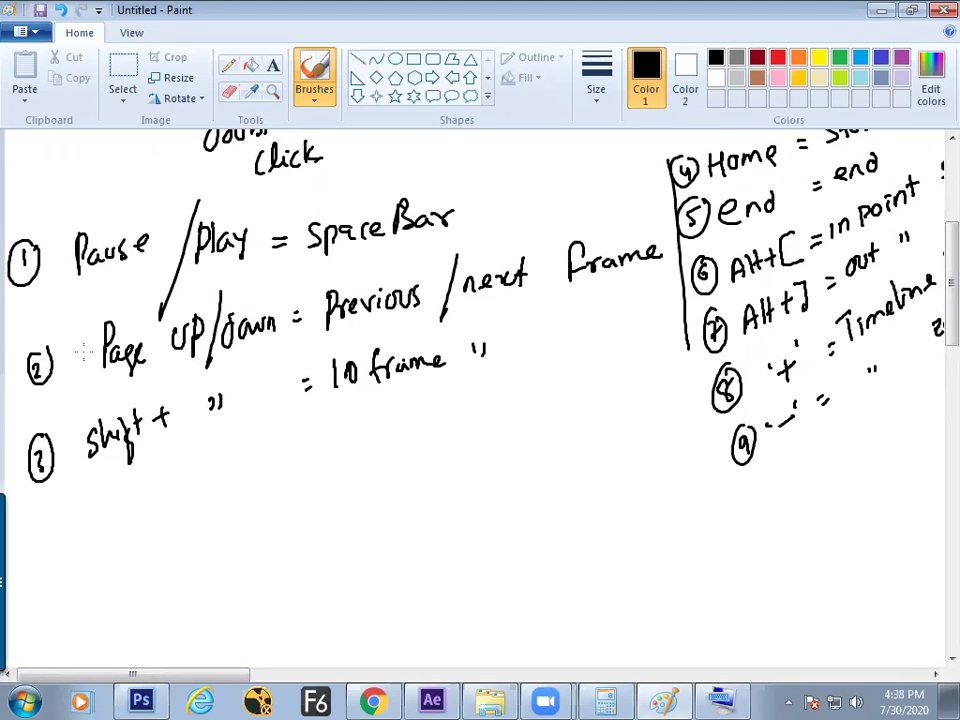
Handwrite circled line 10 as "Alt+Shift+J = Go to frame." below line 3.
drag(56, 546, 58, 570)
mouse_move(68, 550)
mouse_down()
mouse_move(46, 577)
mouse_move(82, 543)
mouse_move(130, 539)
mouse_up()
mouse_move(142, 521)
mouse_down()
mouse_move(143, 550)
mouse_move(152, 550)
mouse_up()
drag(146, 532, 186, 526)
drag(175, 515, 176, 541)
mouse_move(206, 497)
mouse_down()
mouse_move(188, 534)
mouse_move(226, 532)
mouse_up()
mouse_move(239, 490)
mouse_down()
mouse_move(233, 536)
mouse_move(275, 492)
mouse_up()
mouse_move(266, 484)
mouse_down()
mouse_move(266, 503)
mouse_move(294, 466)
mouse_up()
drag(287, 467, 276, 498)
click(319, 478)
click(320, 488)
mouse_move(373, 461)
mouse_down()
mouse_move(366, 485)
mouse_move(375, 485)
mouse_up()
drag(390, 468, 389, 470)
mouse_move(430, 436)
mouse_down()
mouse_move(431, 462)
mouse_move(452, 422)
mouse_up()
mouse_move(446, 432)
mouse_down()
mouse_move(448, 446)
mouse_move(495, 403)
mouse_move(494, 426)
mouse_up()
drag(497, 432, 560, 413)
click(567, 409)
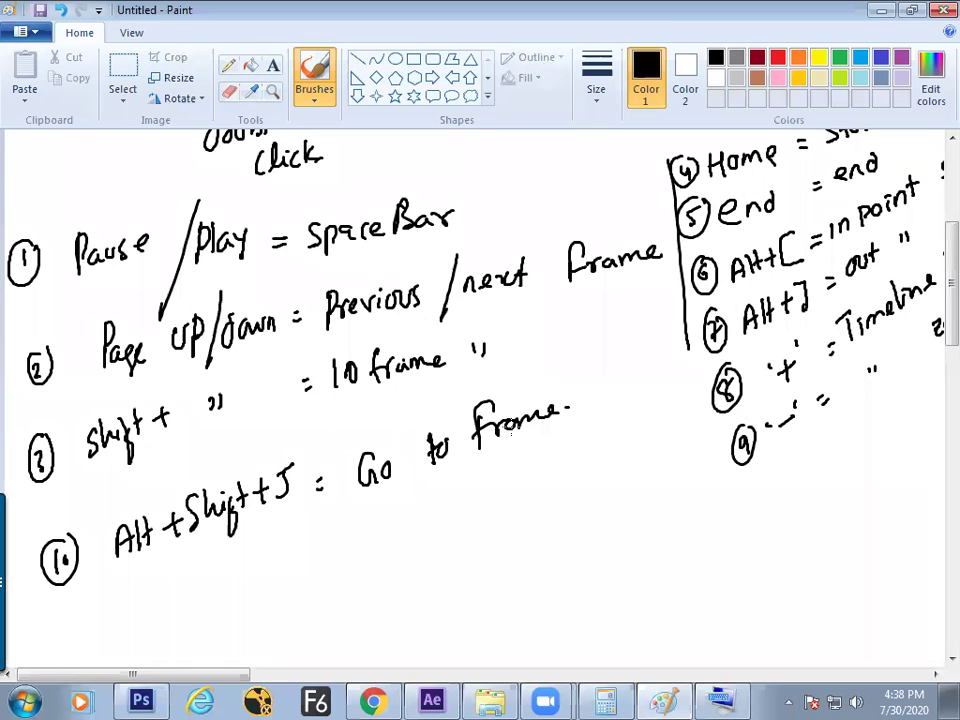
Return to After Effects, go to frame 50 of Wildlife.wmv, then jump the playhead to the In point.
key(alt+Tab)
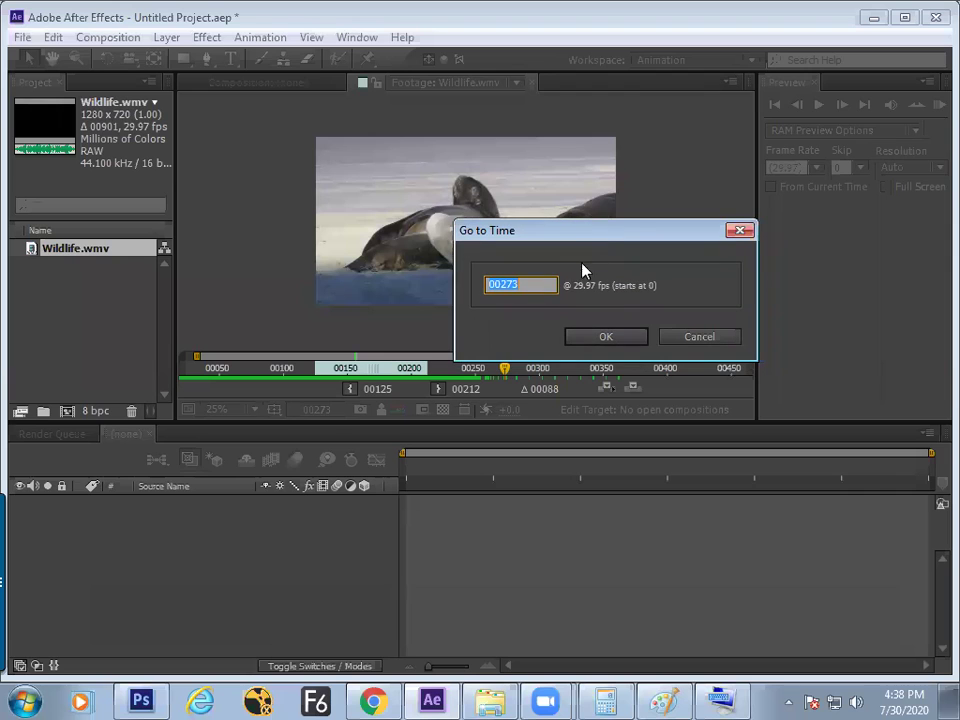
text(50)
key(Return)
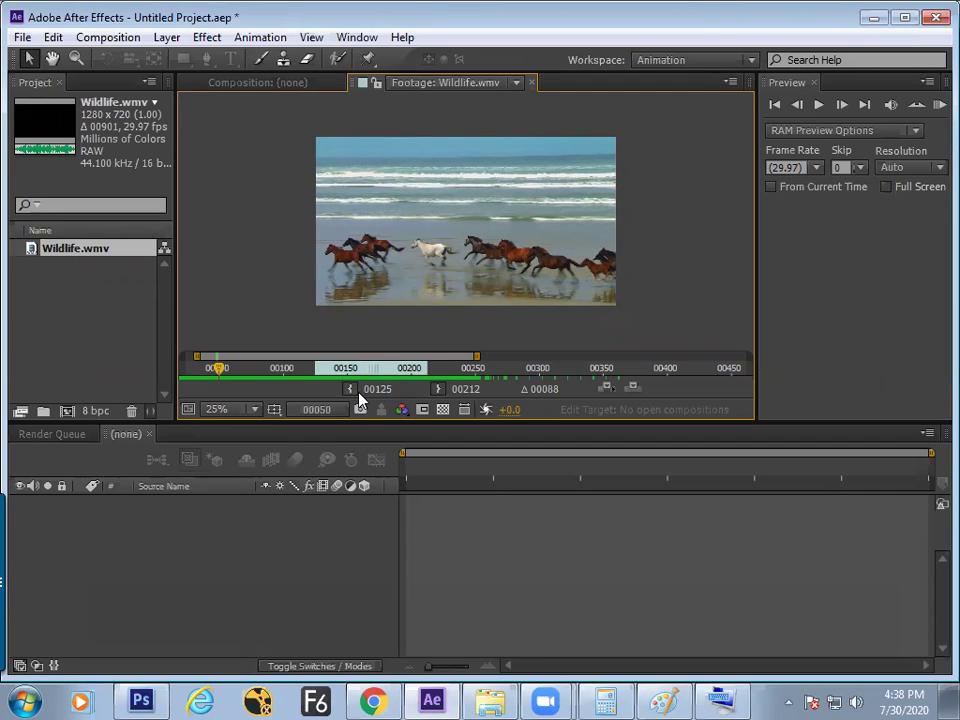
key(i)
Switch to Paint and handwrite circled line 11 as "I = go to in Point" below line 10.
key(alt+Tab)
mouse_move(75, 612)
mouse_down()
mouse_move(60, 645)
mouse_move(74, 642)
mouse_up()
drag(82, 624, 84, 642)
drag(145, 594, 157, 593)
drag(150, 617, 162, 616)
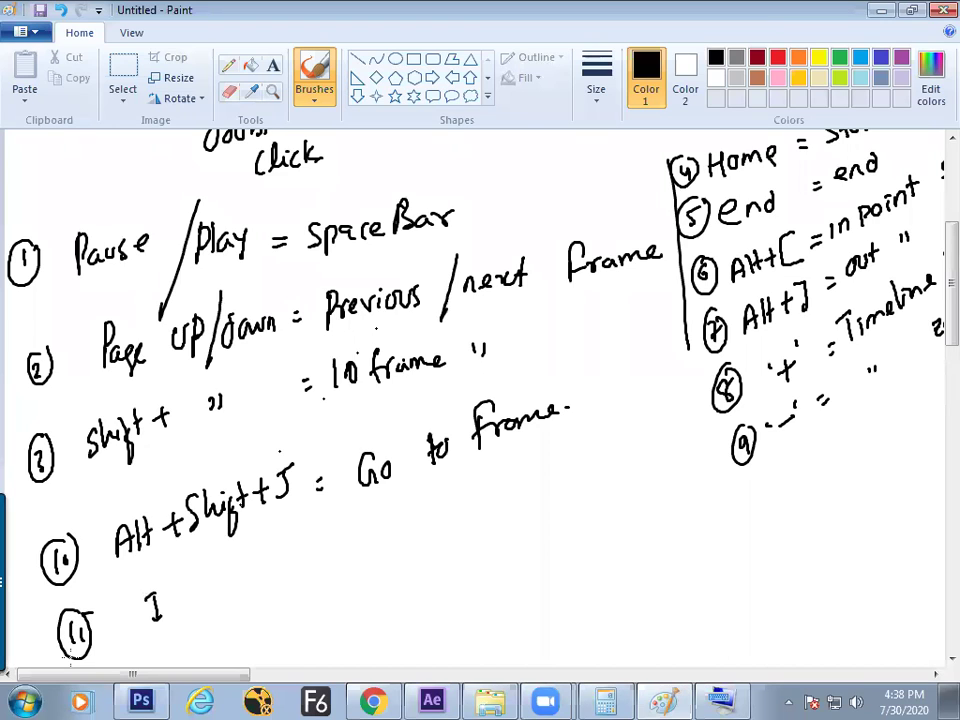
drag(279, 573, 290, 573)
drag(279, 582, 290, 582)
drag(344, 548, 337, 586)
mouse_move(356, 540)
mouse_down()
mouse_move(384, 529)
mouse_move(453, 514)
mouse_move(438, 502)
mouse_move(486, 510)
mouse_up()
click(377, 520)
drag(503, 497, 513, 500)
drag(518, 498, 537, 492)
drag(529, 484, 543, 480)
click(550, 467)
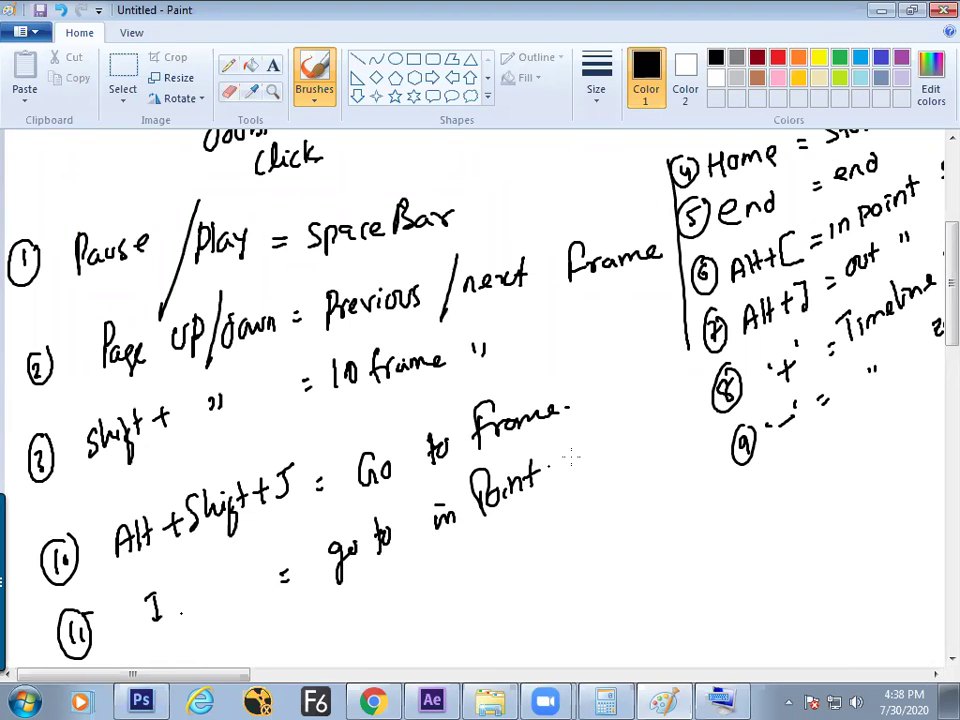
Handwrite circled line 12 as "O = out" with ditto marks for "go to" and "Point".
scroll(600, 432, down, 3)
drag(93, 545, 95, 556)
mouse_move(101, 544)
mouse_down()
mouse_move(103, 555)
mouse_move(116, 532)
mouse_move(112, 558)
mouse_up()
drag(177, 516, 175, 540)
drag(258, 491, 271, 491)
drag(259, 498, 272, 498)
click(308, 488)
drag(371, 455, 373, 463)
drag(381, 453, 382, 461)
drag(403, 444, 405, 450)
mouse_move(464, 404)
mouse_down()
mouse_move(466, 412)
mouse_move(462, 405)
mouse_move(489, 400)
mouse_up()
drag(495, 380, 494, 413)
drag(484, 393, 532, 381)
drag(540, 368, 541, 380)
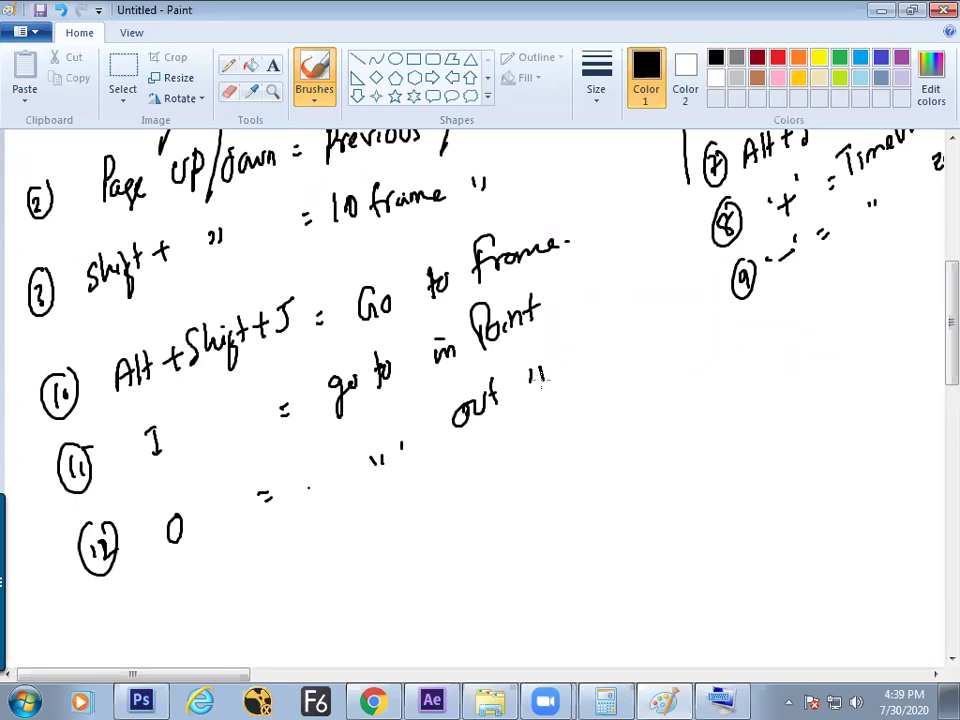
Return to After Effects and jump the playhead between the clip's In point, Out point, start and end, finishing on the Out point.
key(alt+Tab)
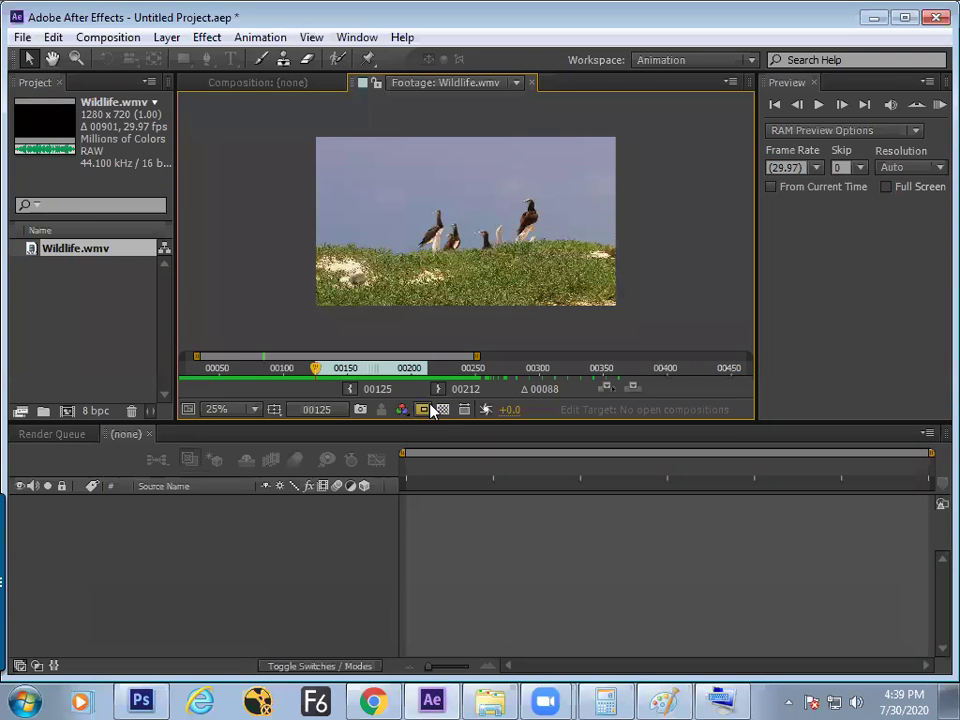
key(i)
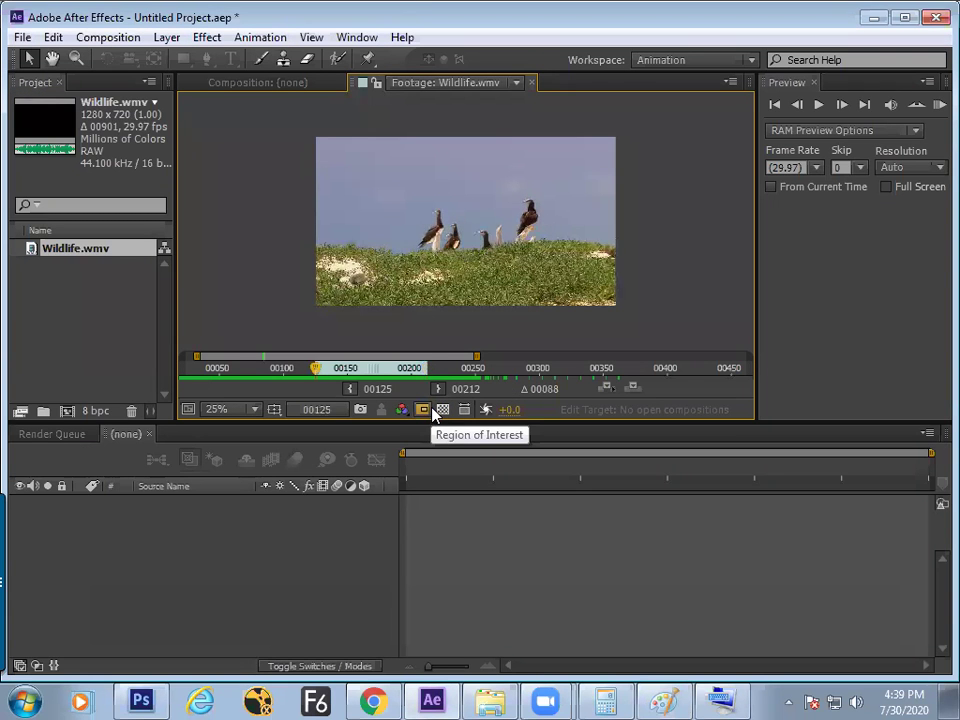
key(o)
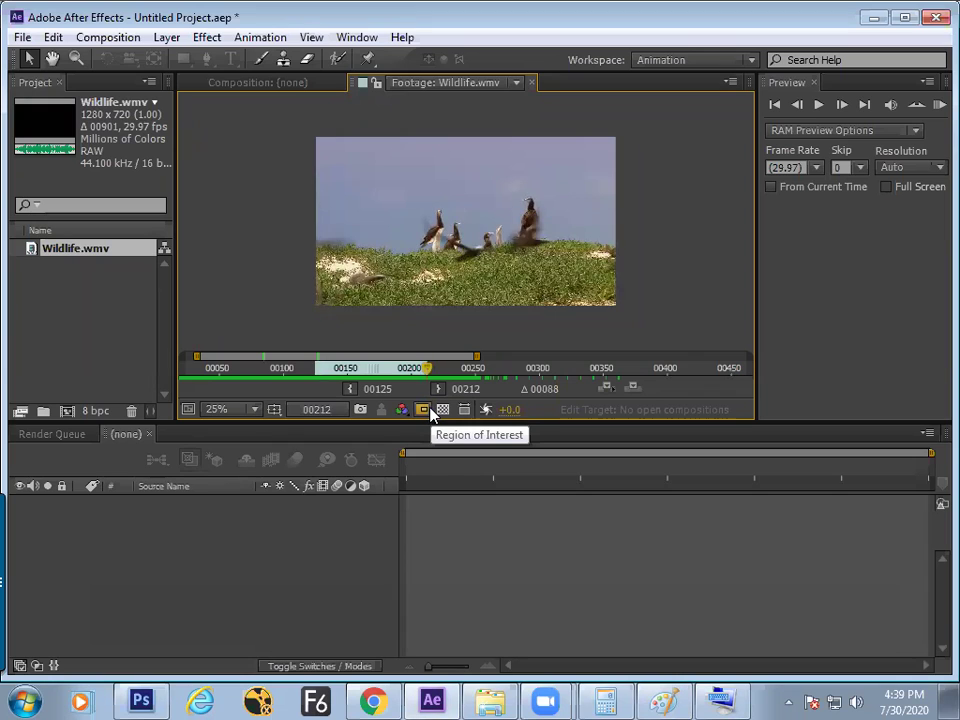
key(Home)
key(End)
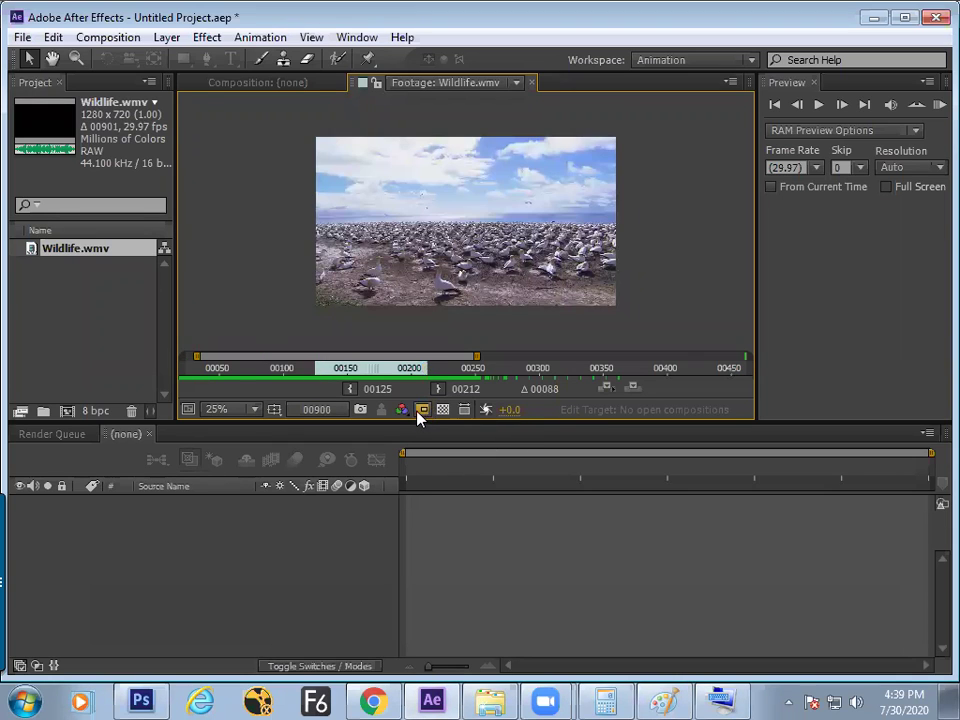
key(o)
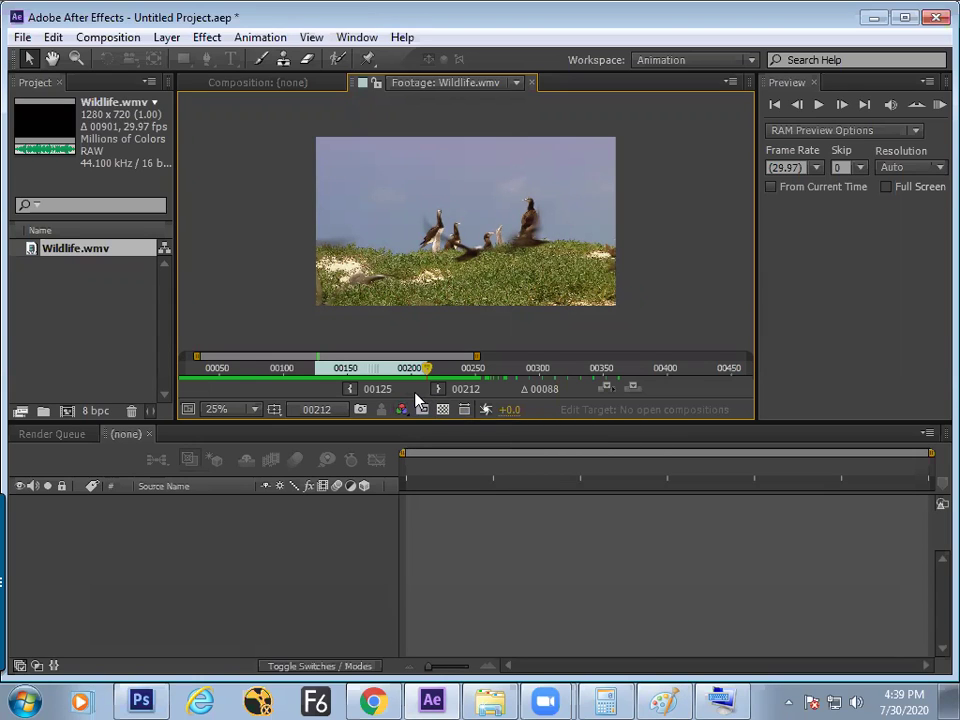
Go to frame 50 of Wildlife.wmv by entering 50 as the target time.
key(alt+shift+j)
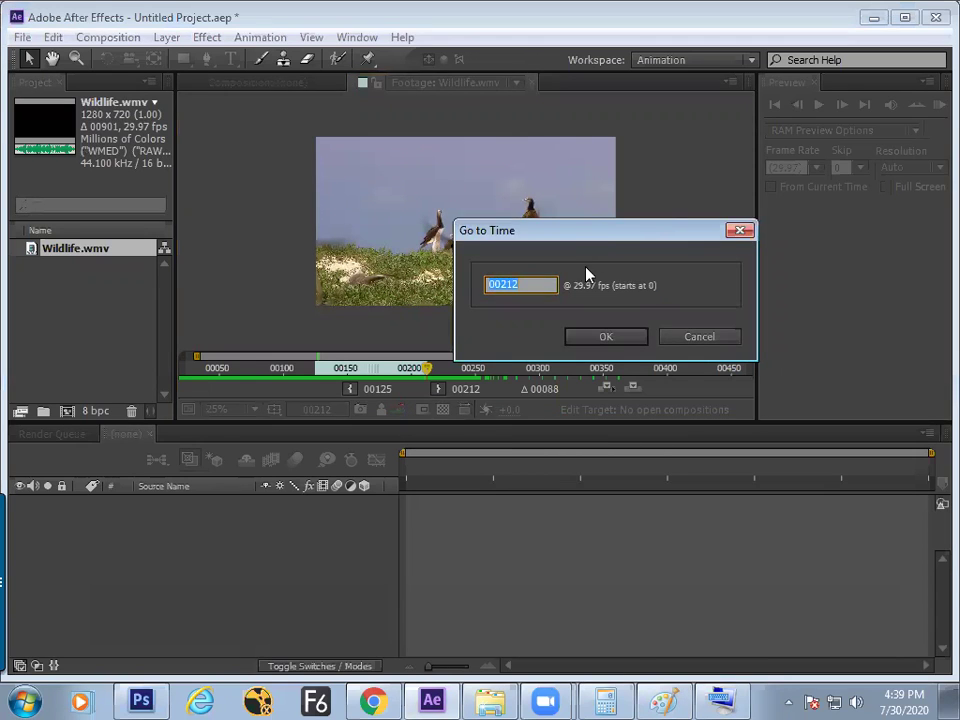
text(50)
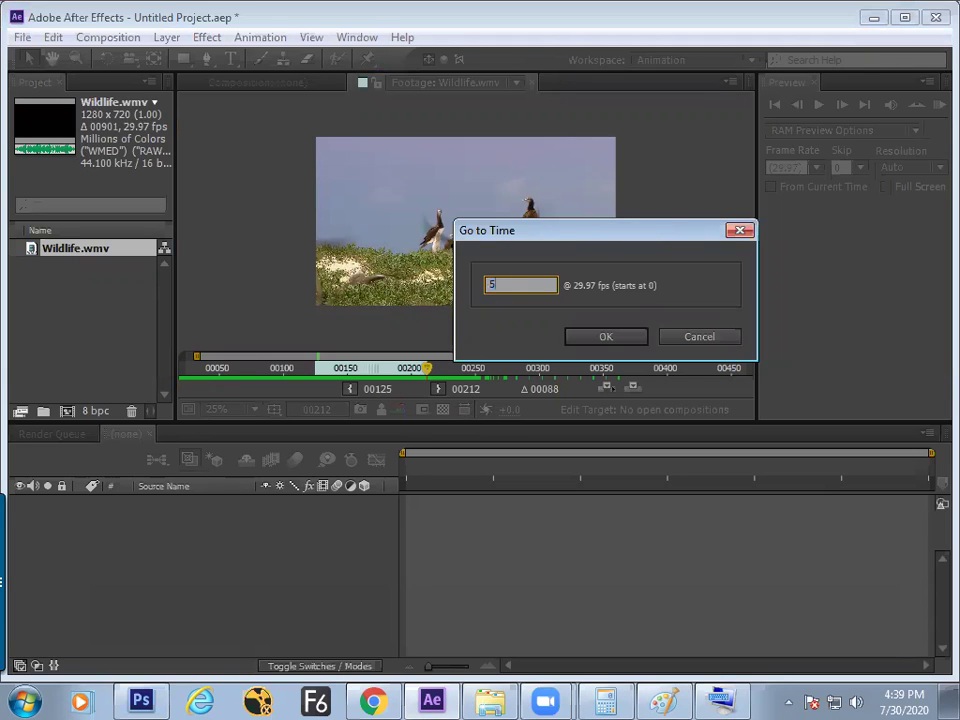
key(Return)
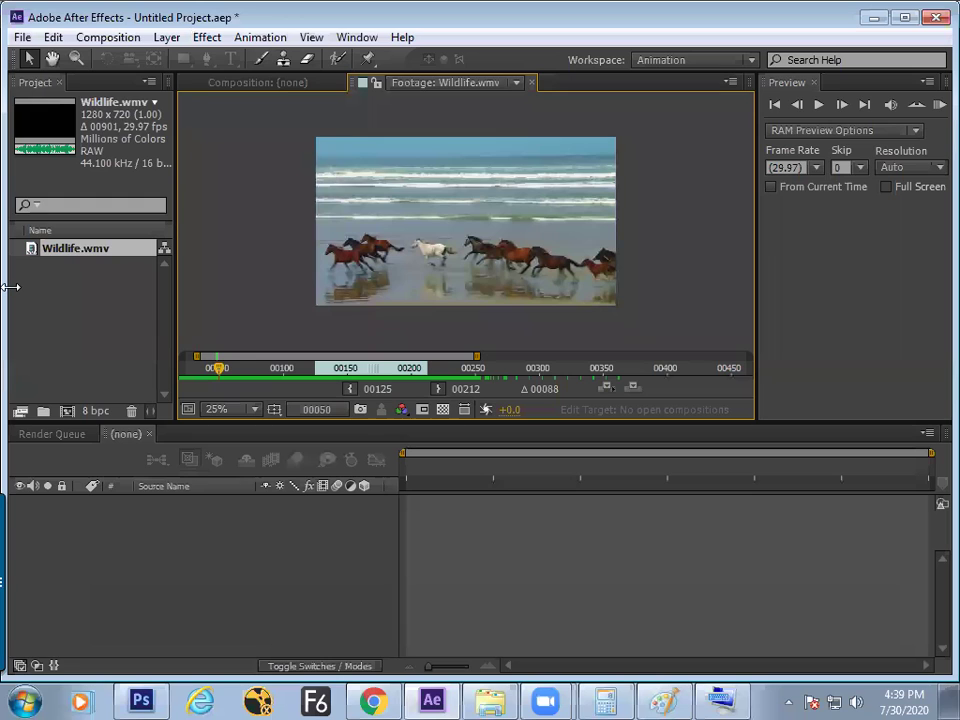
Advance the playhead 10 frames twice by entering +10 as a relative time each time.
key(alt+shift+j)
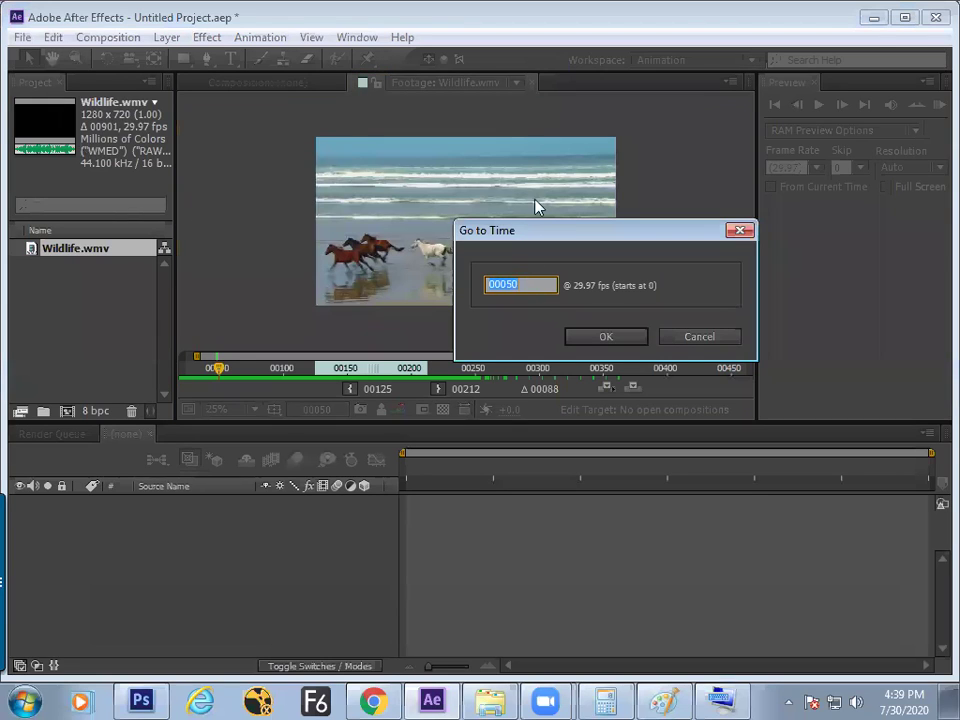
text(+10)
click(600, 338)
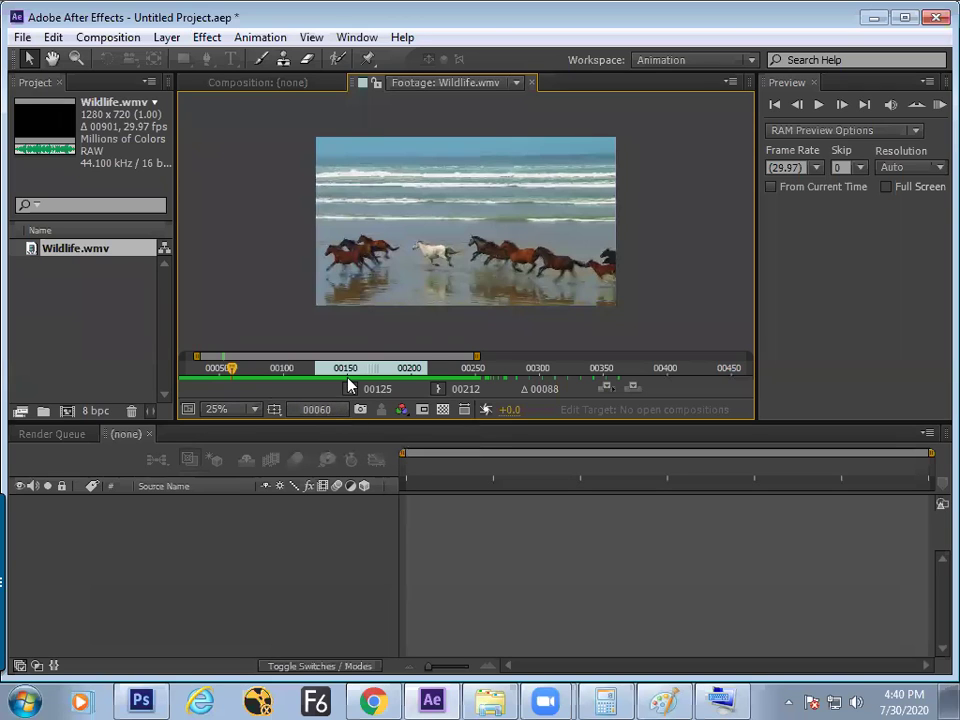
key(alt+shift+j)
text(+10)
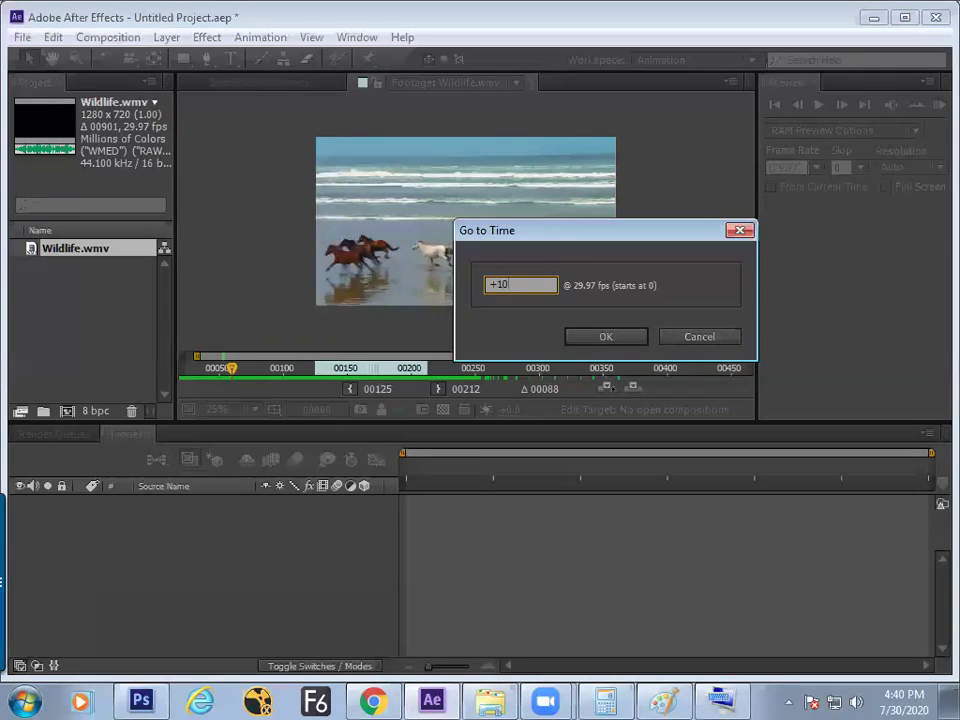
key(Return)
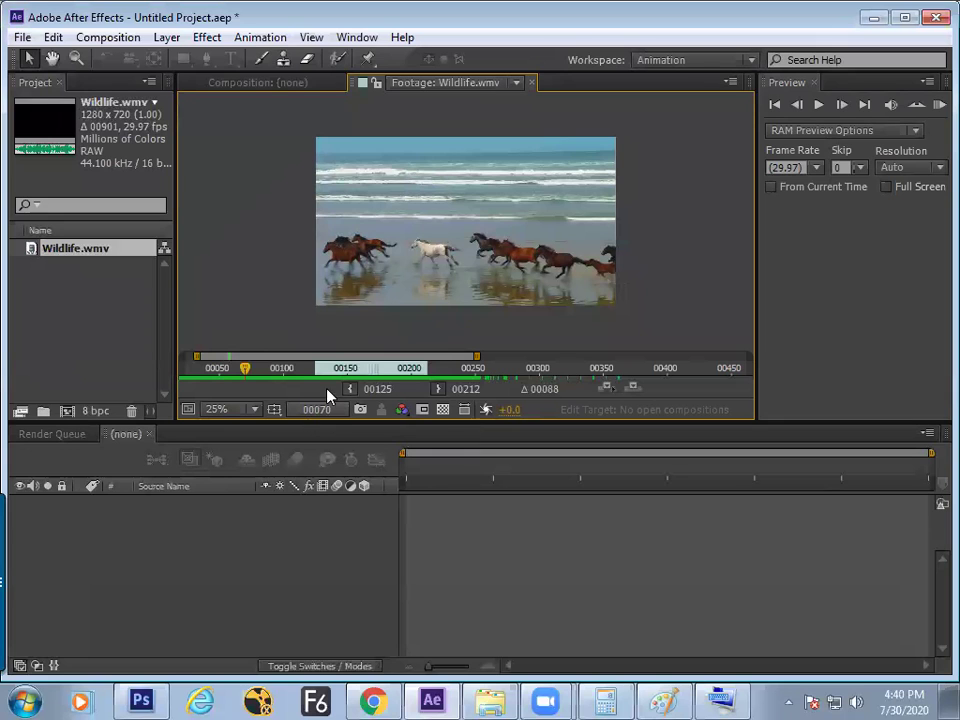
Switch to Paint, handwrite circled line 13 as "+Num = increment frame", and draw a freehand box around it.
click(433, 700)
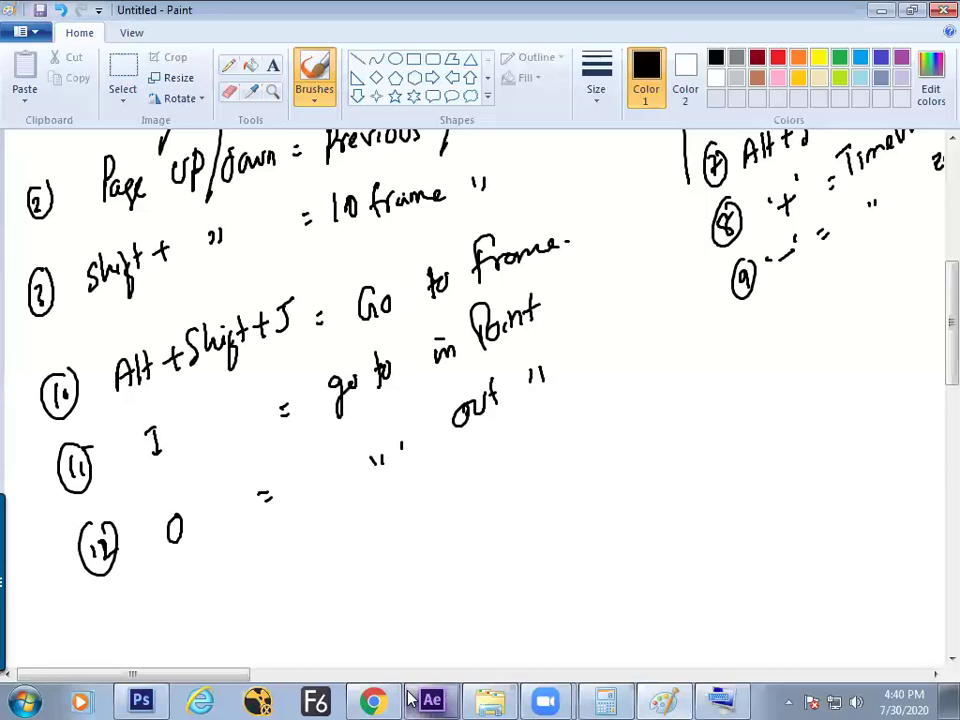
mouse_move(104, 598)
mouse_down()
mouse_move(97, 628)
mouse_move(108, 632)
mouse_up()
mouse_move(113, 610)
mouse_down()
mouse_move(115, 632)
mouse_move(128, 602)
mouse_up()
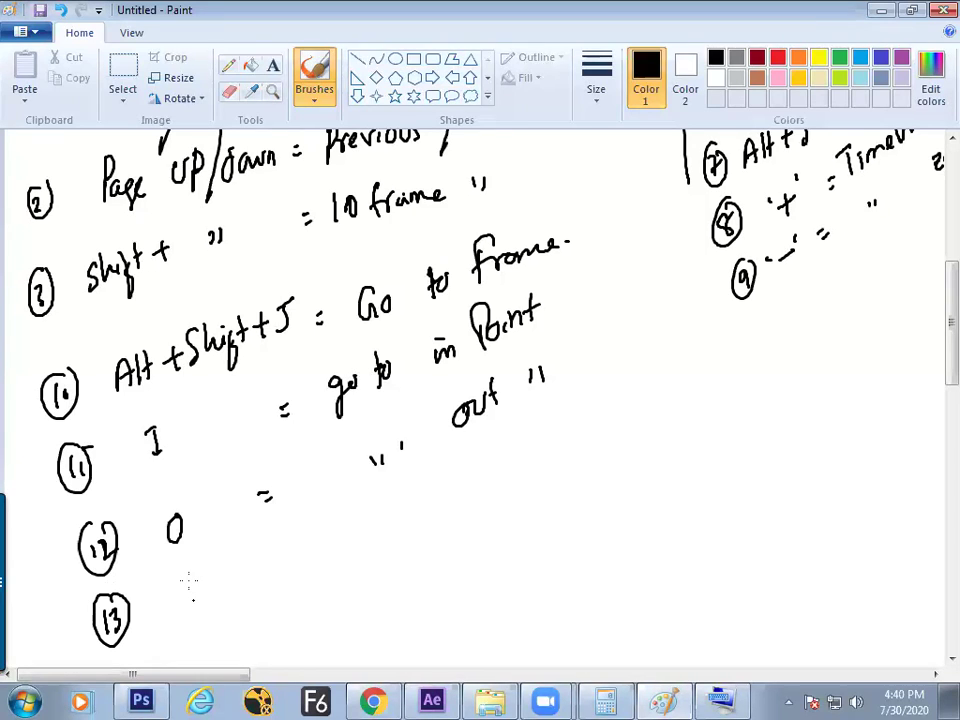
drag(187, 599, 205, 596)
mouse_move(197, 588)
mouse_down()
mouse_move(199, 610)
mouse_move(235, 570)
mouse_move(272, 586)
mouse_up()
drag(313, 551, 323, 549)
mouse_move(315, 561)
mouse_down()
mouse_move(369, 532)
mouse_move(364, 524)
mouse_move(395, 530)
mouse_move(417, 502)
mouse_move(480, 486)
mouse_move(534, 440)
mouse_move(557, 446)
mouse_move(608, 424)
mouse_up()
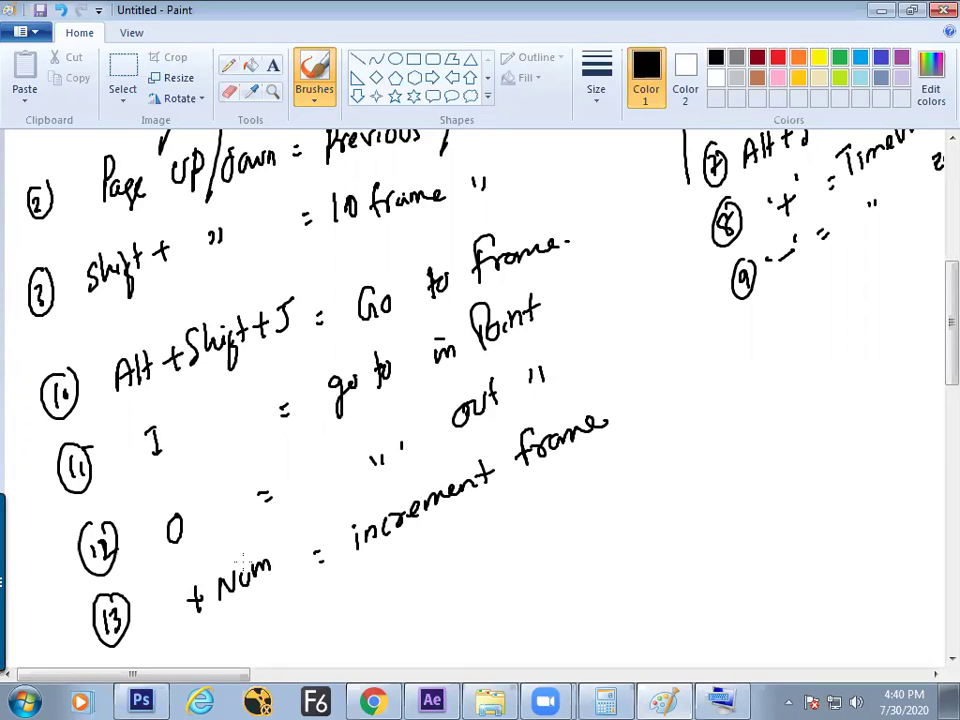
mouse_move(45, 607)
mouse_down()
mouse_move(638, 360)
mouse_move(648, 450)
mouse_move(160, 658)
mouse_move(80, 670)
mouse_move(50, 606)
mouse_up()
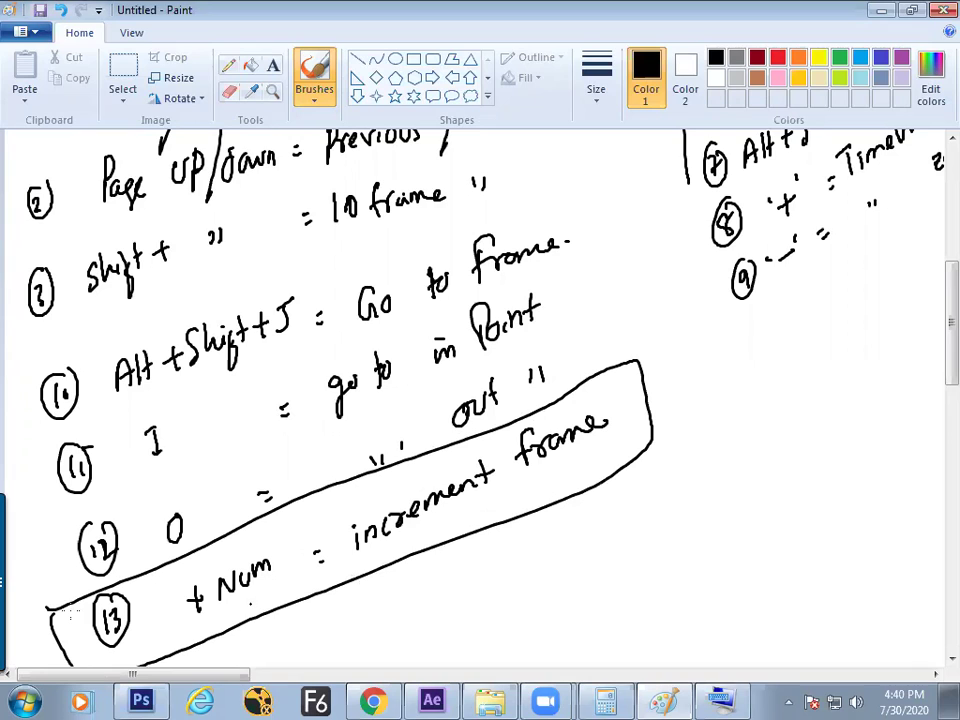
Circle "Go to frame" in handwritten line 10 and draw an arrow from it down to boxed line 13.
mouse_move(542, 217)
mouse_down()
mouse_move(397, 245)
mouse_move(352, 325)
mouse_move(537, 275)
mouse_move(562, 220)
mouse_move(577, 252)
mouse_move(578, 396)
mouse_up()
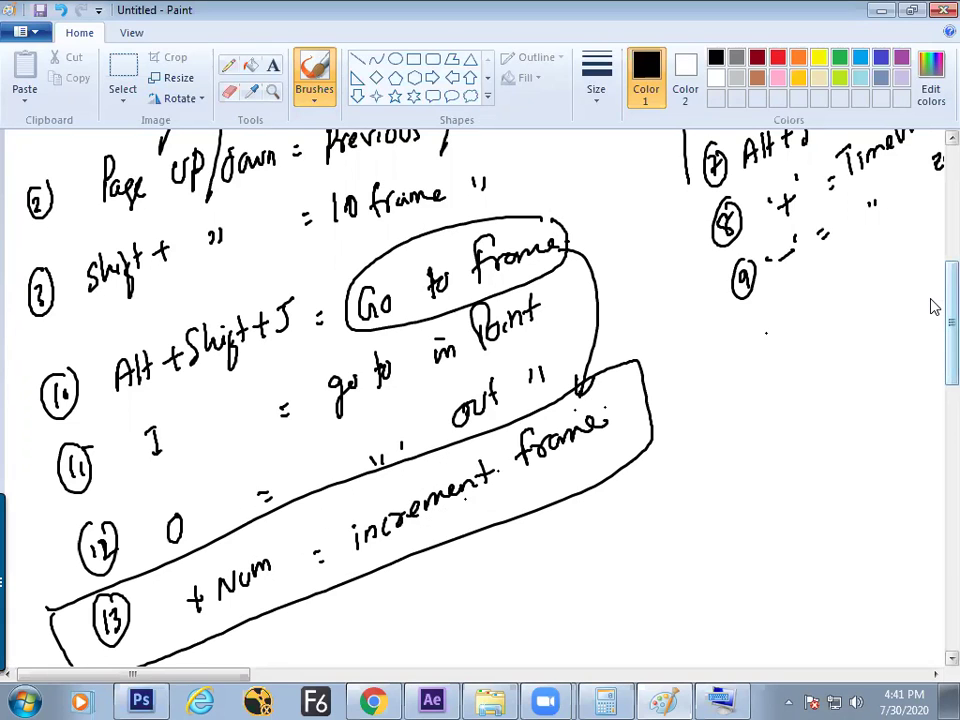
scroll(934, 330, down, 3)
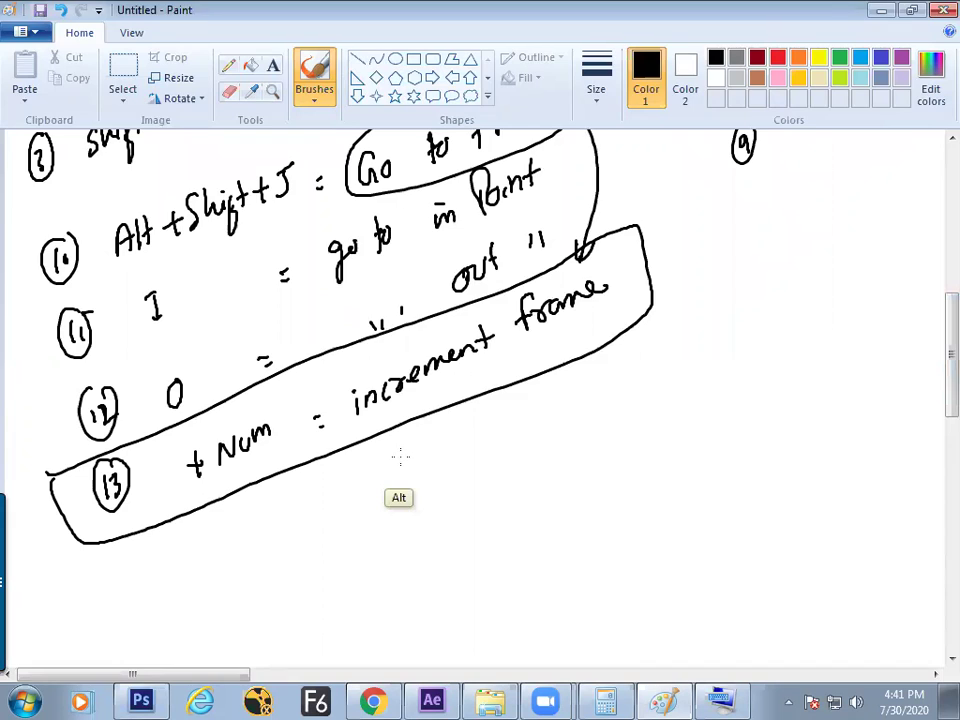
Switch to After Effects and move the playhead back 10 frames by entering +-10 as a relative time.
key(alt+Tab)
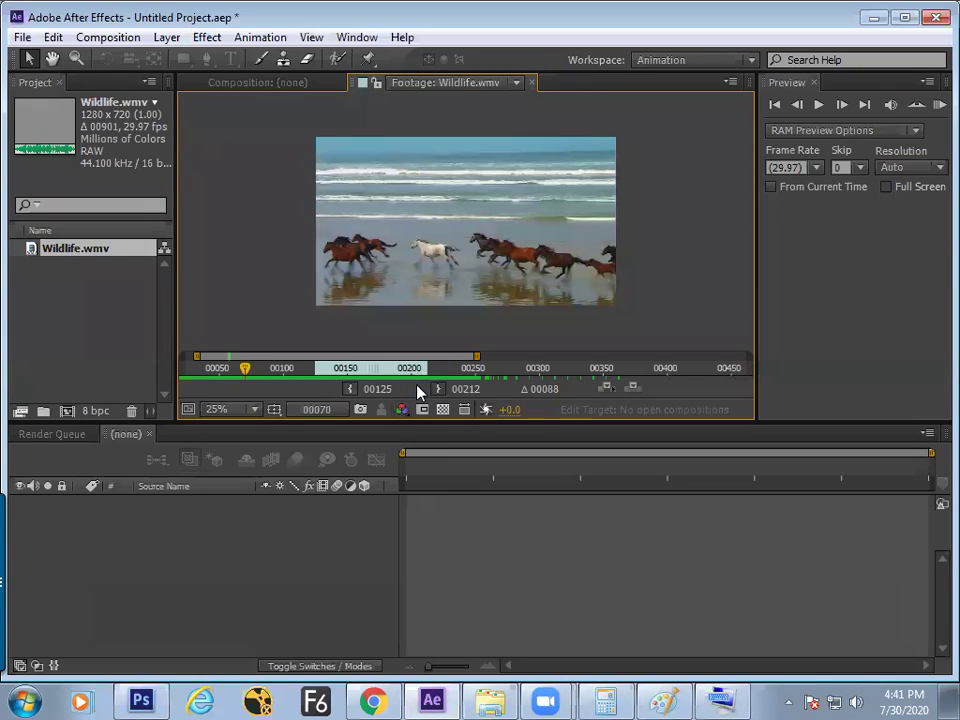
key(alt+shift+j)
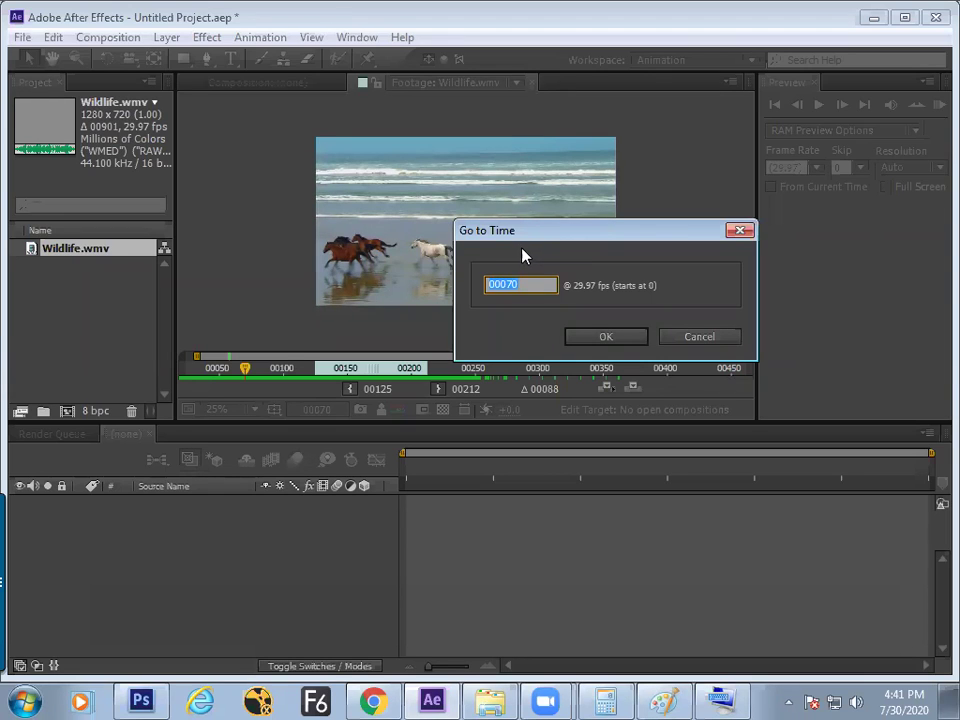
text(+-10)
key(Return)
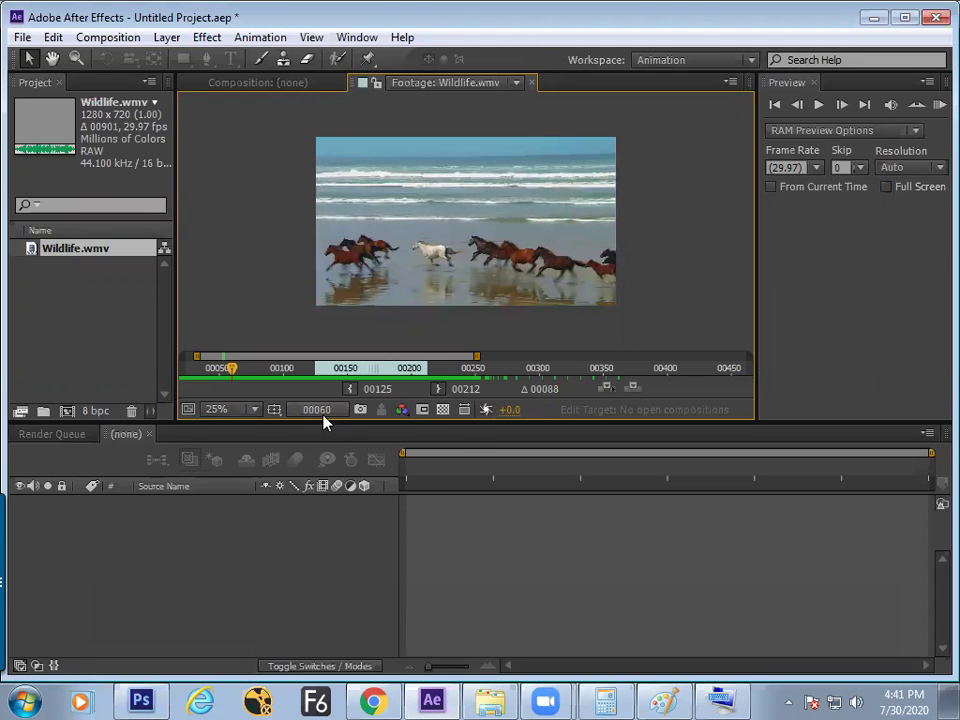
Switch to Paint, handwrite circled line 14 as "+- num = Backward frame", and draw a freehand box around its text.
key(alt+Tab)
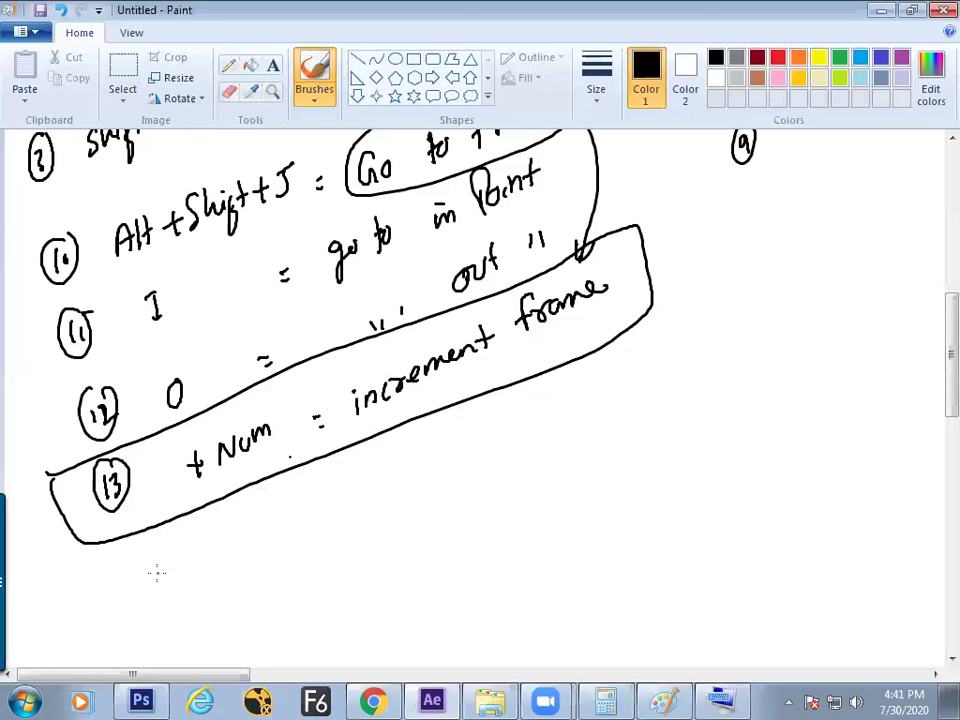
drag(128, 563, 130, 585)
mouse_move(142, 563)
mouse_down()
mouse_move(199, 548)
mouse_move(204, 577)
mouse_move(240, 537)
mouse_move(288, 520)
mouse_move(297, 499)
mouse_move(340, 474)
mouse_up()
drag(332, 484, 342, 480)
mouse_move(386, 450)
mouse_down()
mouse_move(427, 455)
mouse_move(431, 435)
mouse_move(451, 448)
mouse_move(482, 422)
mouse_move(553, 395)
mouse_move(563, 410)
mouse_move(567, 395)
mouse_move(620, 377)
mouse_up()
mouse_move(643, 325)
mouse_down()
mouse_move(634, 446)
mouse_move(236, 618)
mouse_move(163, 530)
mouse_up()
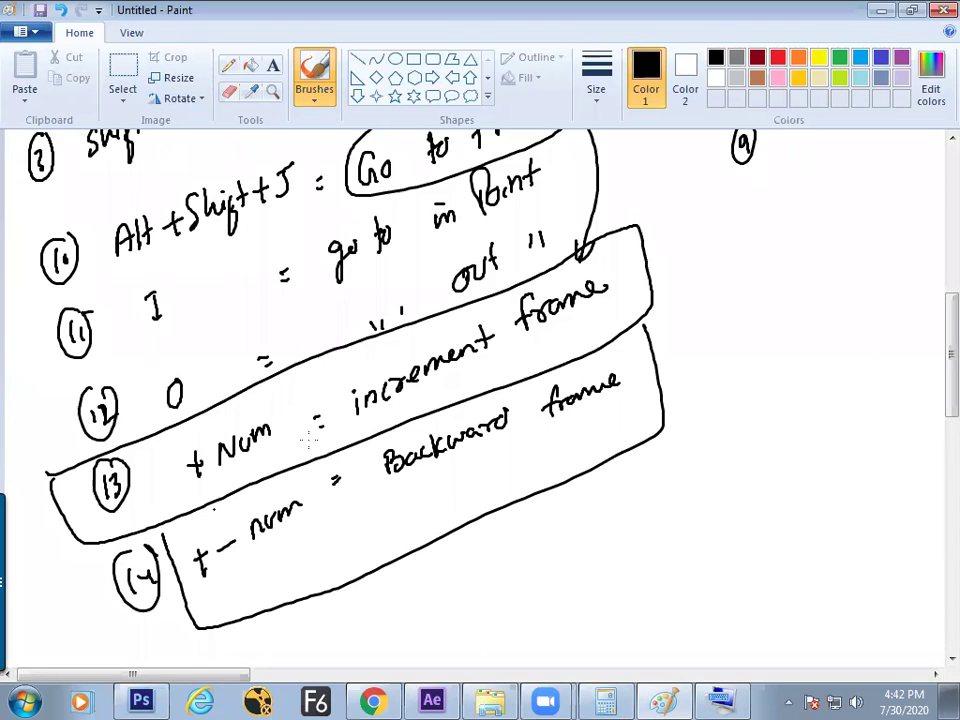
key(alt+Tab)
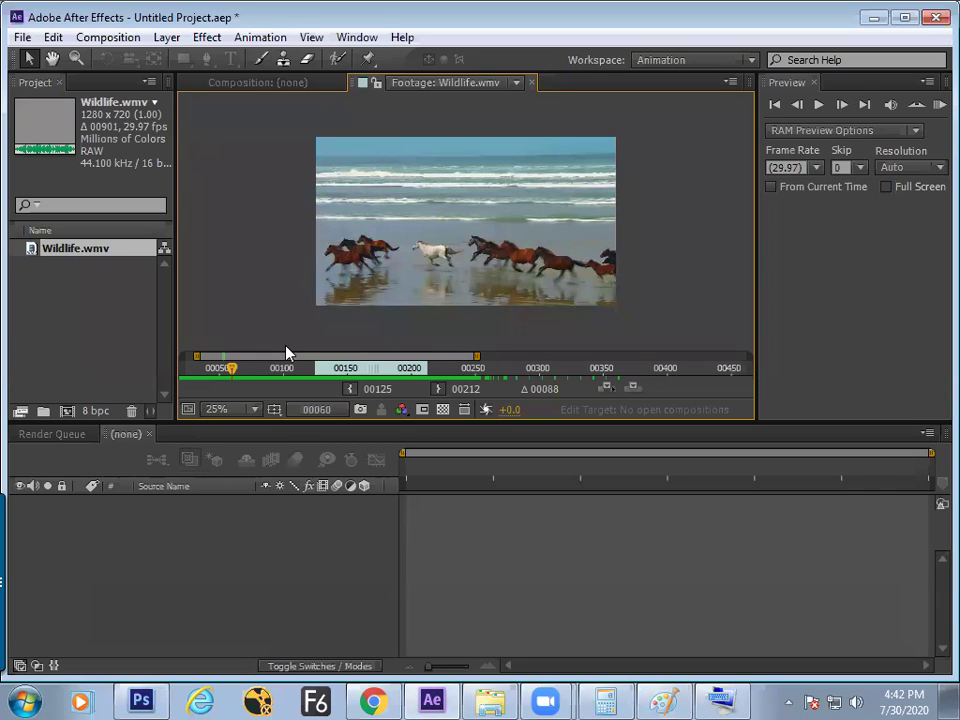
key(alt+Tab)
mouse_move(934, 347)
mouse_down()
mouse_move(928, 189)
mouse_move(925, 200)
mouse_up()
scroll(921, 214, down, 10)
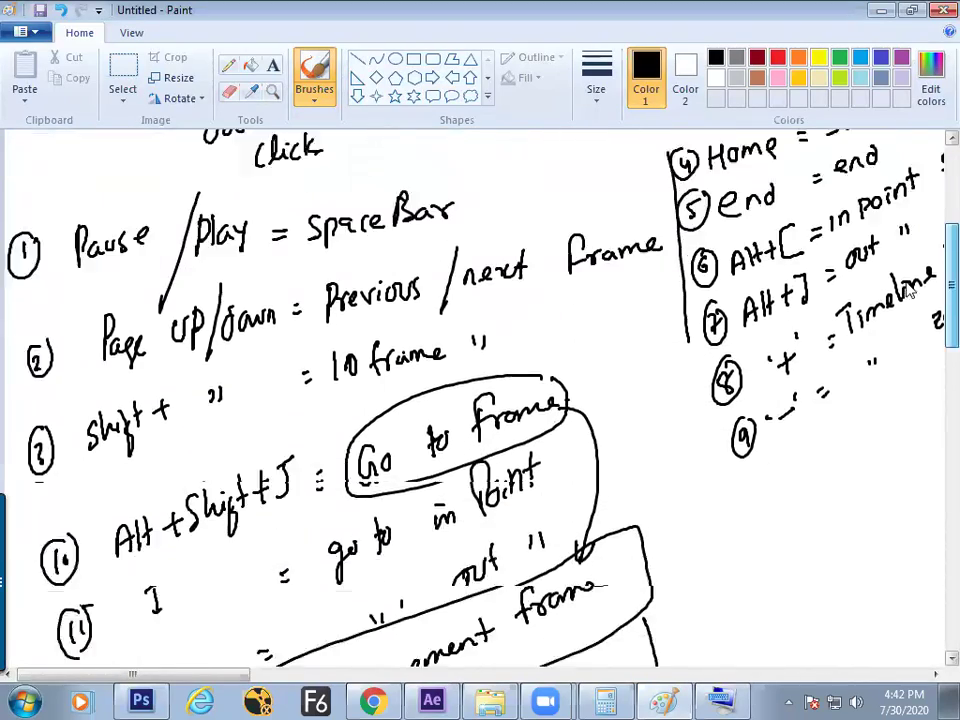
scroll(906, 373, down, 2)
Switch to After Effects and create a composition from Wildlife.wmv by placing the footage in the empty timeline.
key(alt+Tab)
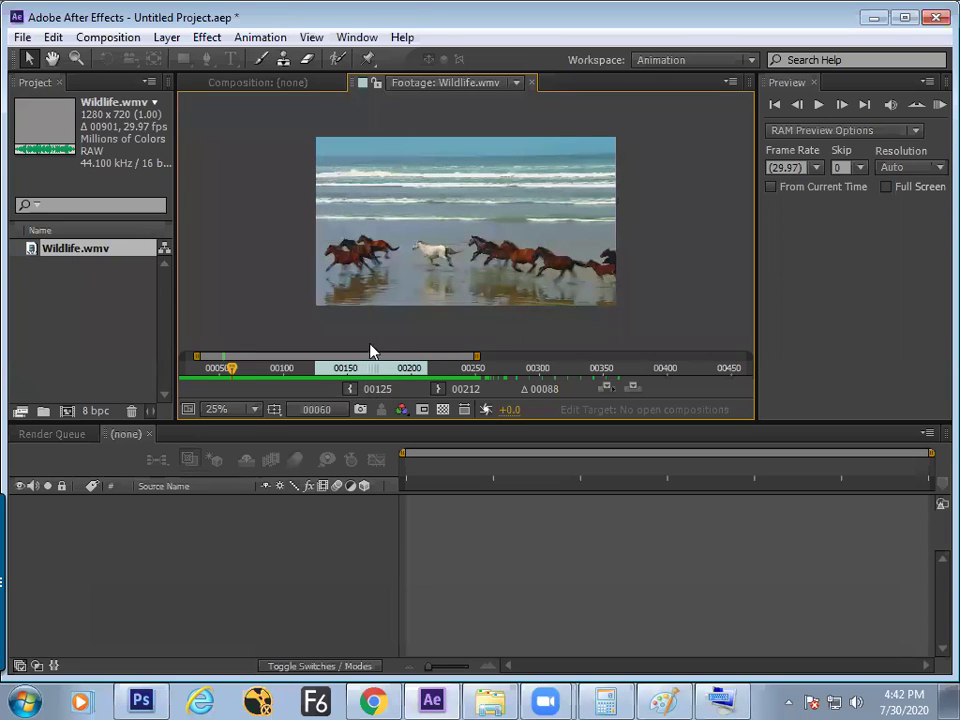
click(83, 255)
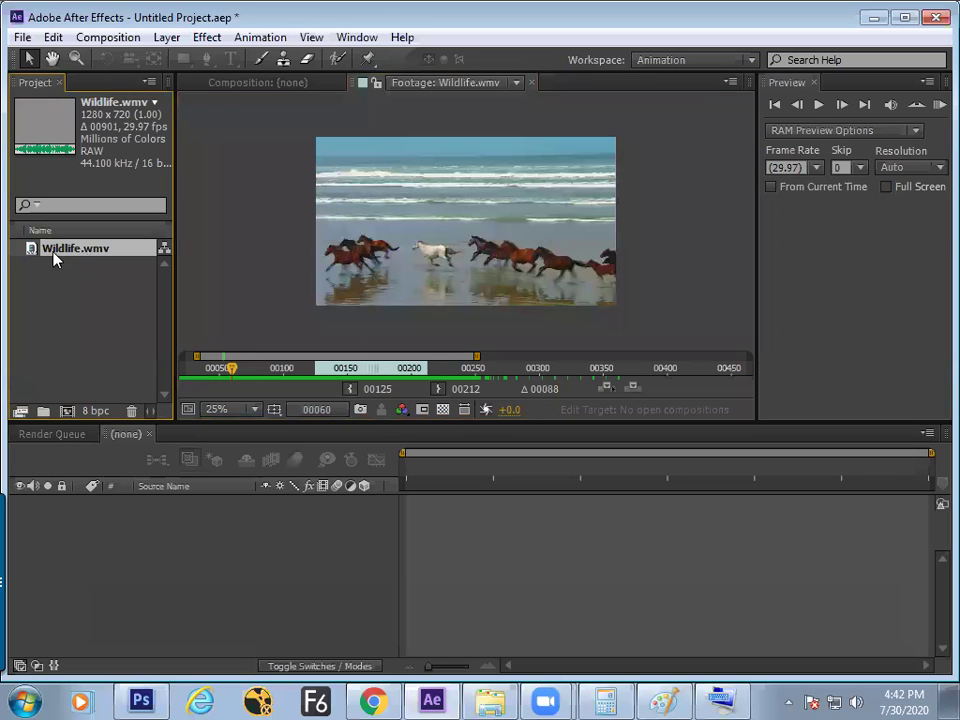
drag(50, 254, 146, 546)
key(Caps_Lock)
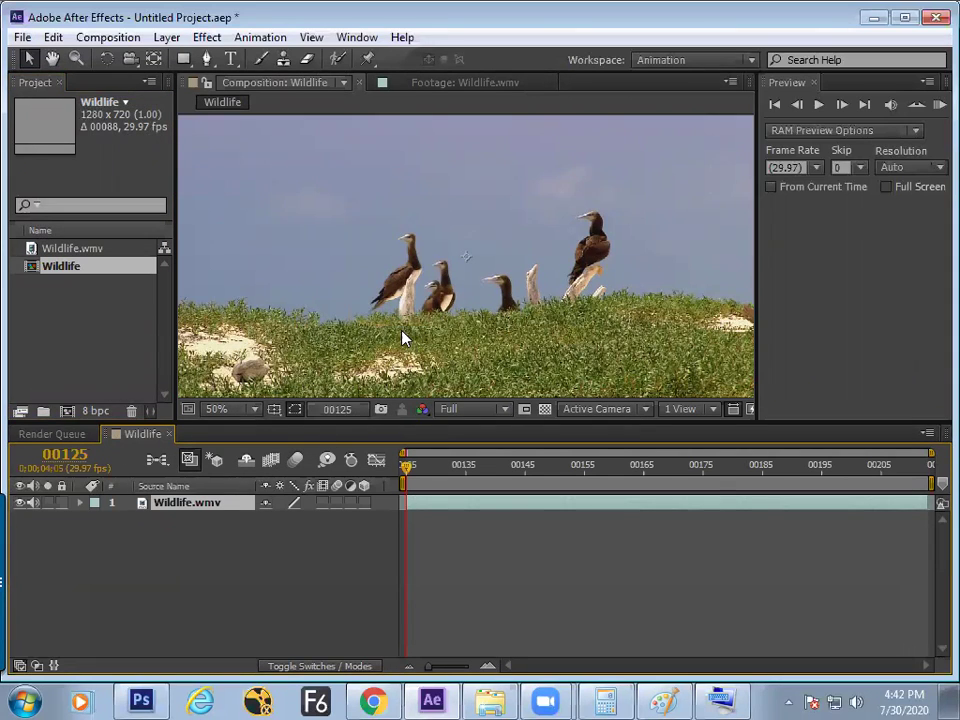
Switch to Paint and handwrite the heading "COMPOSITION" below line 14, with one freehand line above it and one below.
key(alt+Tab)
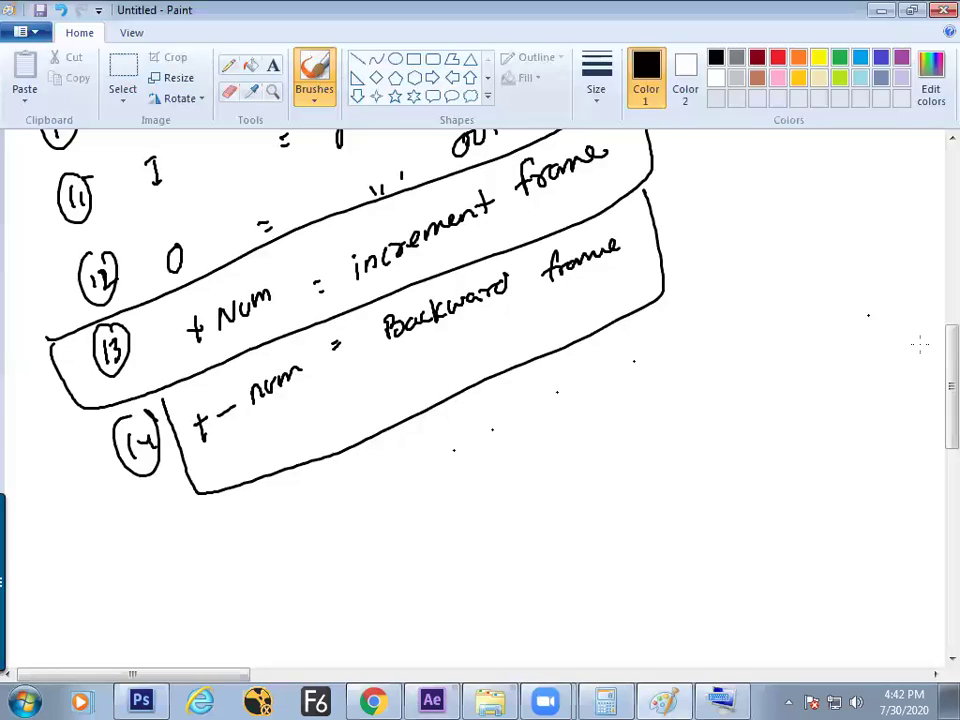
scroll(932, 364, up, 5)
scroll(936, 242, down, 4)
scroll(922, 331, down, 2)
scroll(921, 332, up, 1)
scroll(921, 332, down, 3)
mouse_move(402, 436)
mouse_down()
mouse_move(403, 462)
mouse_move(419, 432)
mouse_move(421, 458)
mouse_move(436, 432)
mouse_move(482, 428)
mouse_move(496, 455)
mouse_move(506, 430)
mouse_move(528, 428)
mouse_move(546, 446)
mouse_up()
mouse_move(566, 412)
mouse_down()
mouse_move(566, 436)
mouse_move(596, 404)
mouse_up()
mouse_move(586, 406)
mouse_down()
mouse_move(588, 432)
mouse_move(607, 416)
mouse_up()
drag(620, 386, 658, 372)
drag(373, 430, 676, 346)
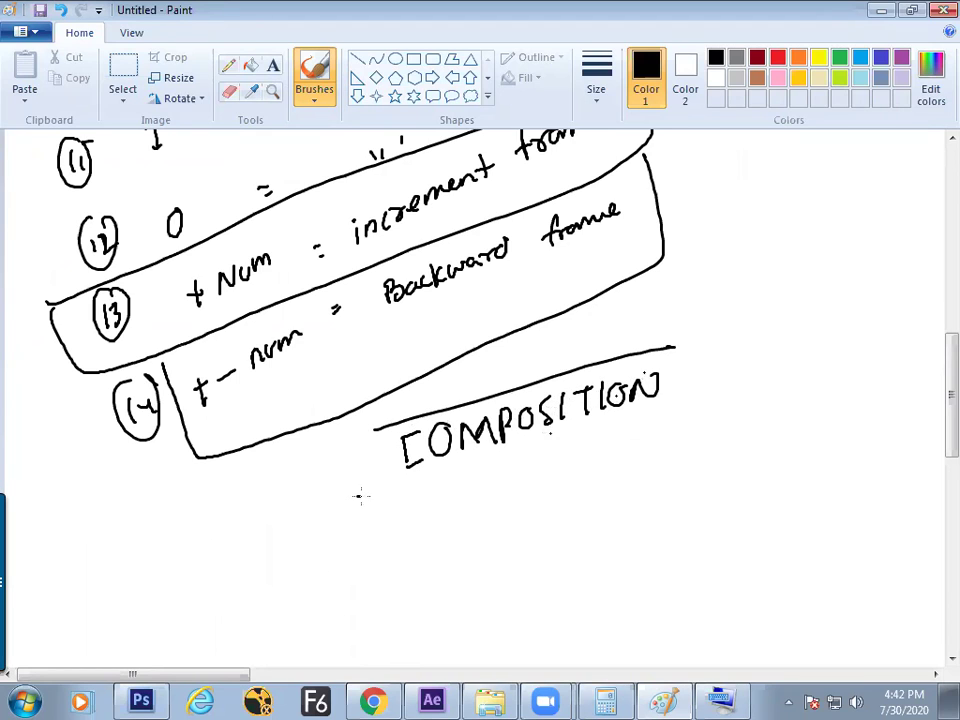
drag(358, 495, 708, 411)
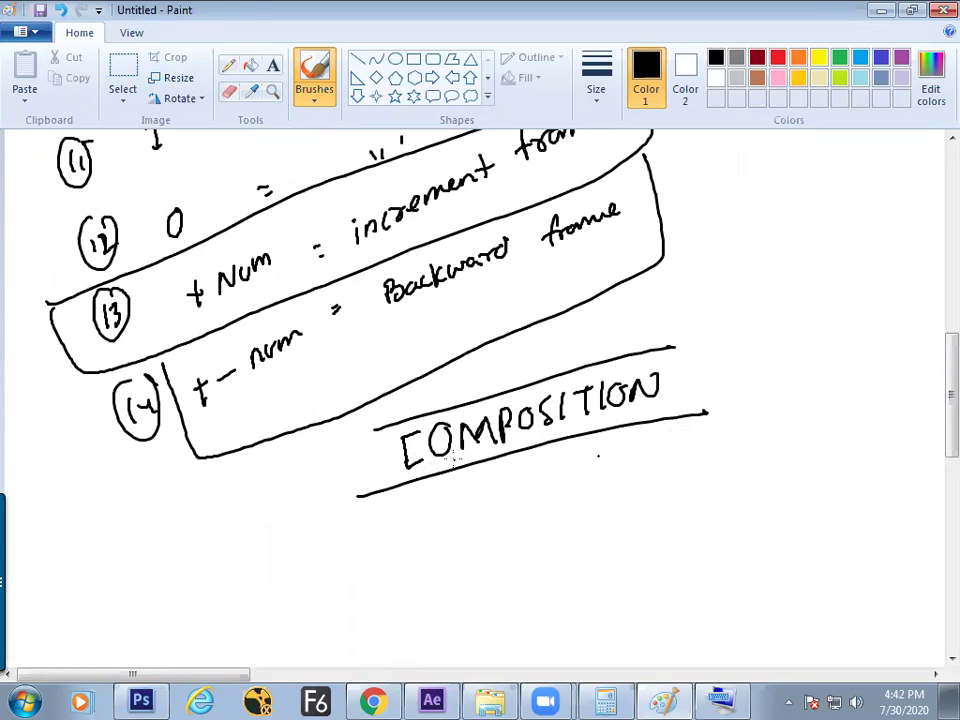
Switch to After Effects, open Wildlife.wmv in the footage viewer, and close that viewer to return to the composition.
key(alt)
key(alt+Tab)
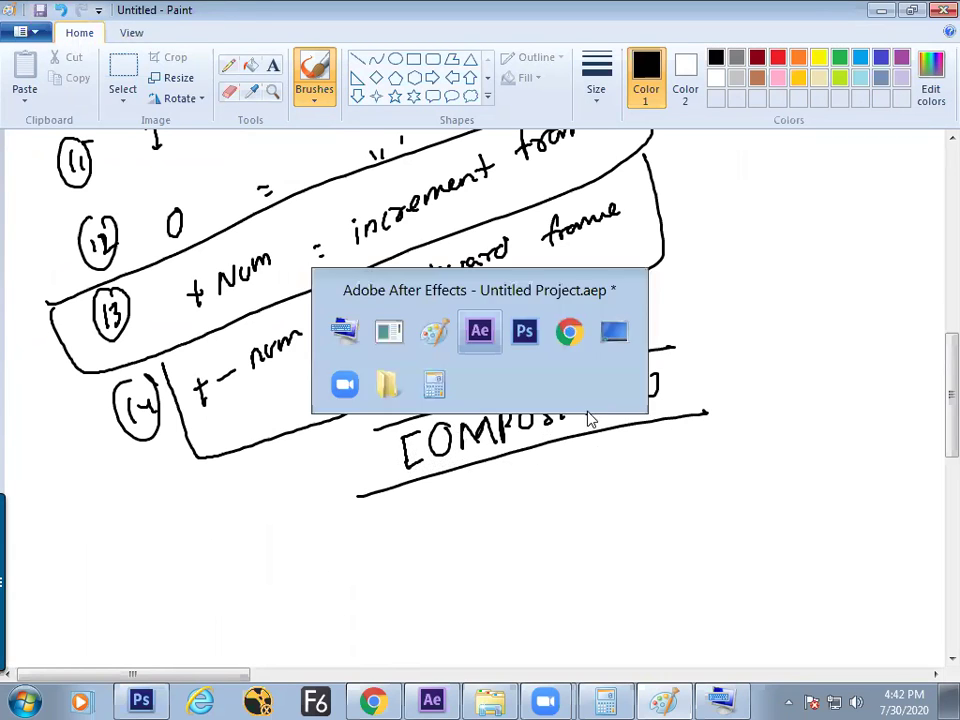
double_click(24, 249)
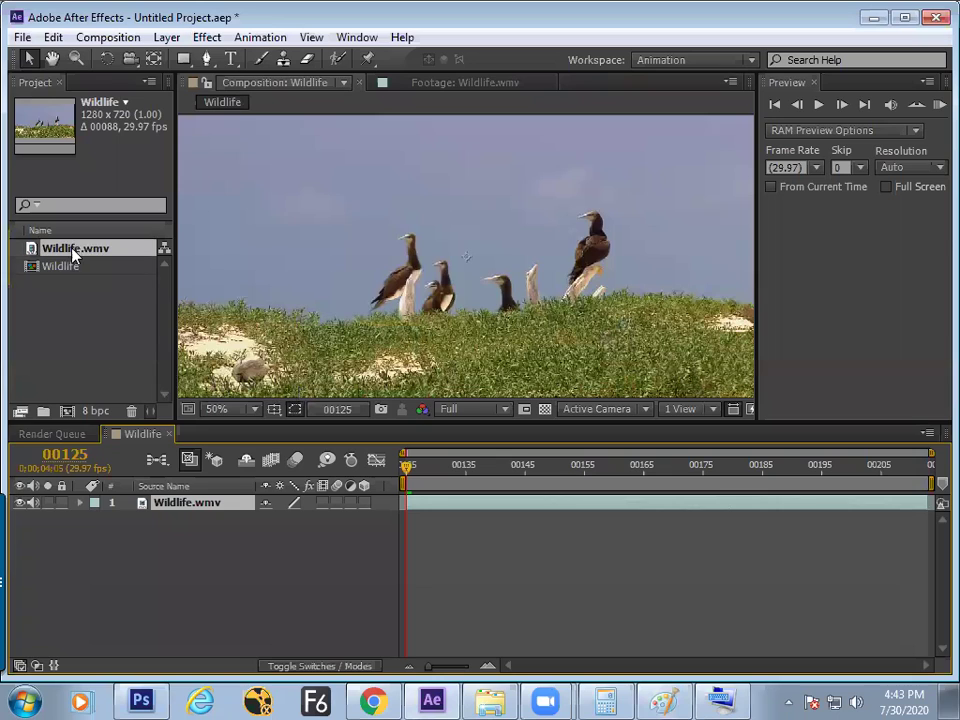
click(84, 298)
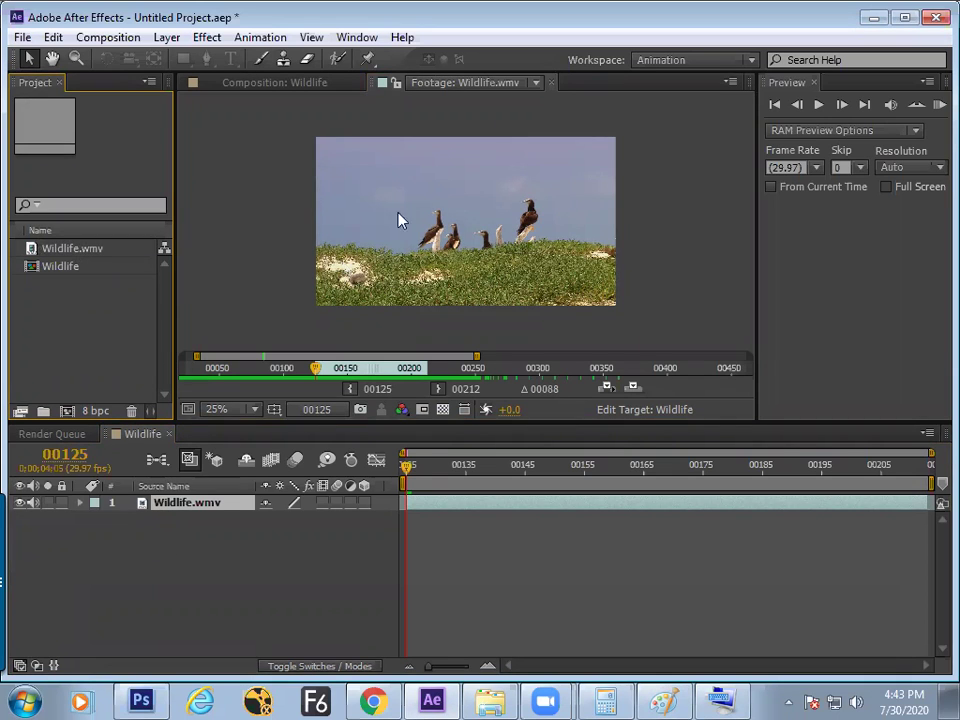
click(550, 83)
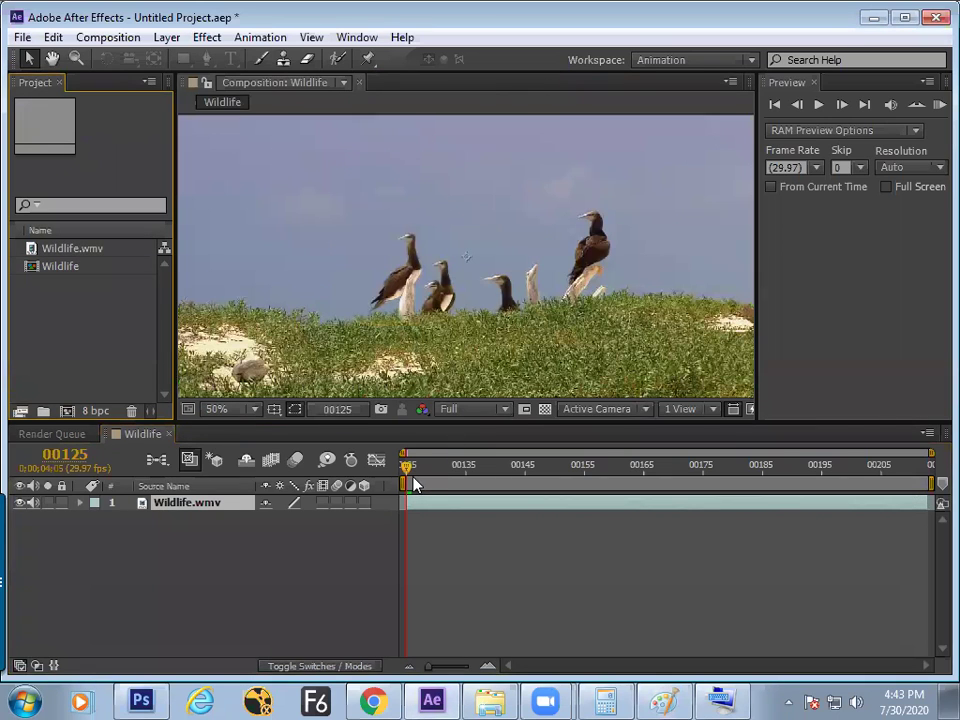
Scrub through the Wildlife composition, return to its first frame, and set the viewer magnification to 25%.
drag(430, 468, 465, 503)
key(Home)
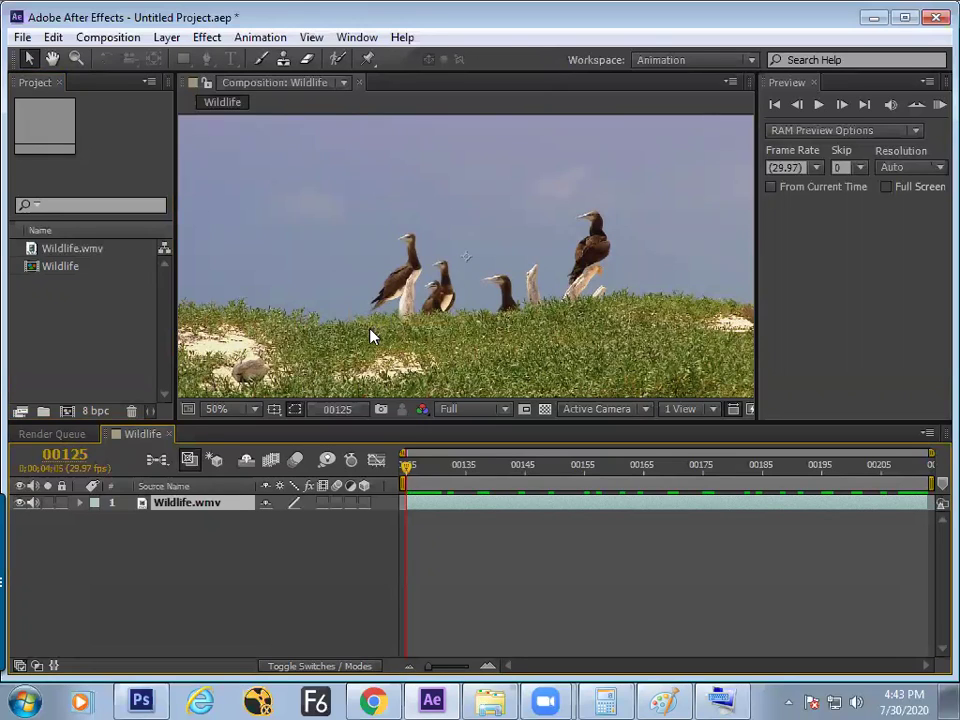
key(ctrl+alt+f)
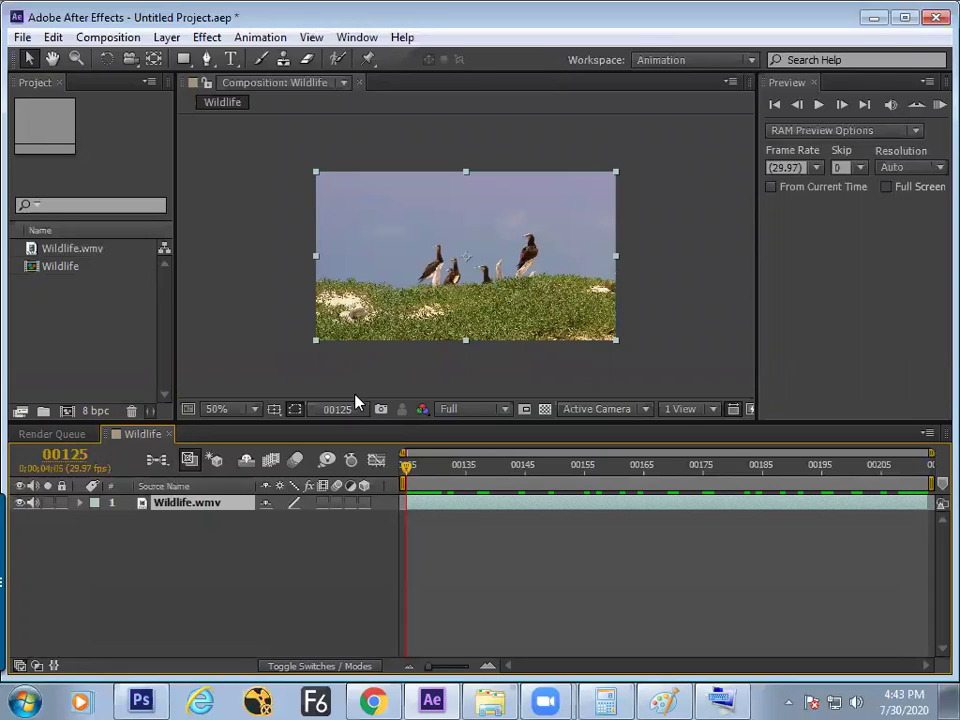
key(comma)
Switch to Paint and start circled note 1 under the COMPOSITION heading with the handwritten text "Drag & Drop Fo".
key(alt+Tab)
mouse_move(284, 541)
mouse_down()
mouse_move(283, 568)
mouse_move(312, 542)
mouse_move(316, 571)
mouse_up()
mouse_move(314, 538)
mouse_down()
mouse_move(333, 552)
mouse_move(318, 571)
mouse_up()
mouse_move(336, 556)
mouse_down()
mouse_move(356, 540)
mouse_move(384, 562)
mouse_up()
mouse_move(438, 498)
mouse_down()
mouse_move(442, 518)
mouse_move(530, 498)
mouse_up()
mouse_move(590, 465)
mouse_down()
mouse_move(591, 490)
mouse_move(604, 461)
mouse_move(607, 481)
mouse_up()
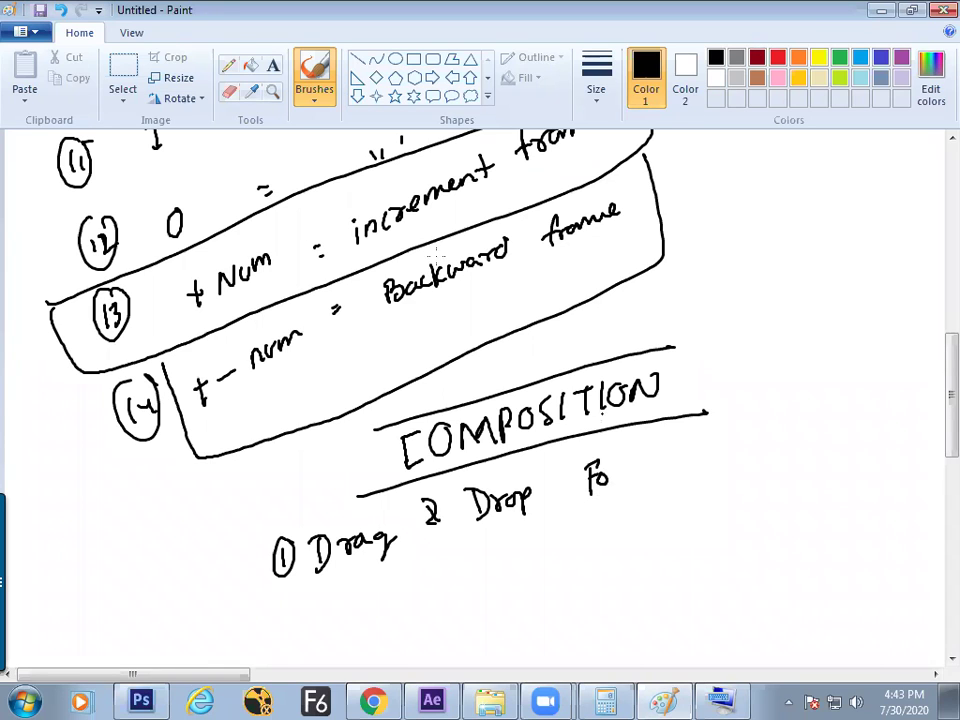
key(alt+Tab)
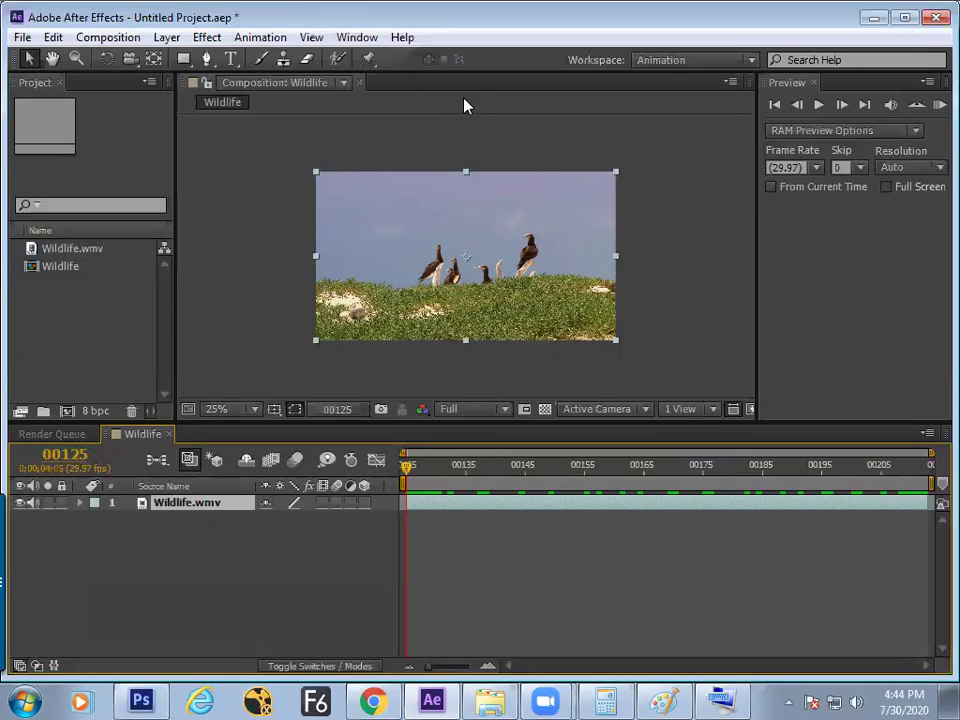
click(112, 359)
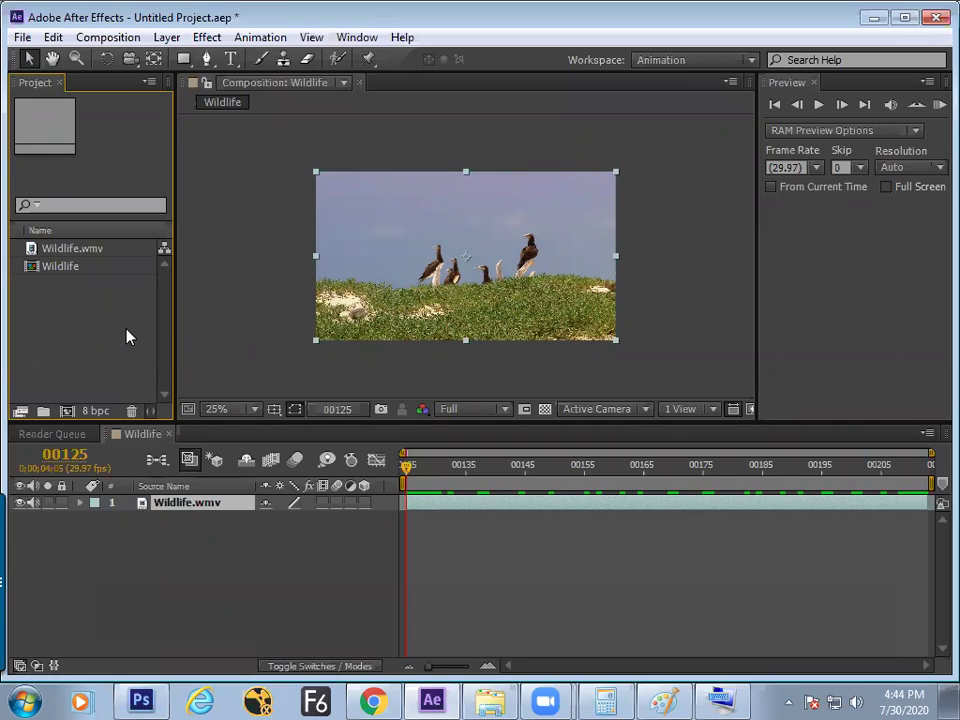
key(alt+Tab)
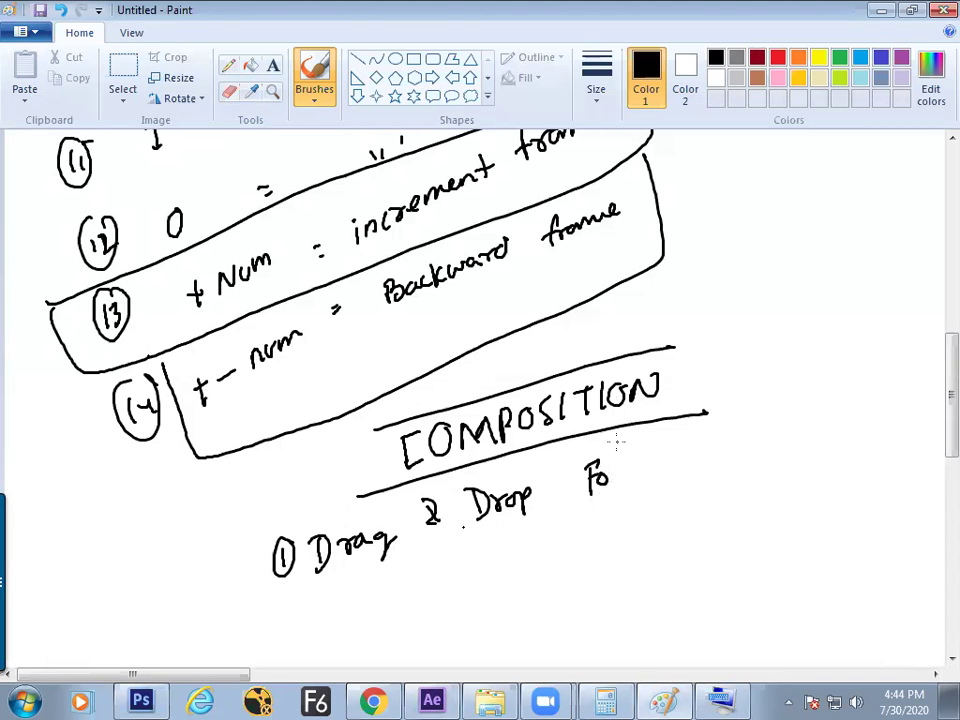
Complete handwritten note 1 with "Footage in" and add circled sub-item i, "TIMELine", beneath it.
mouse_move(615, 476)
mouse_down()
mouse_move(668, 447)
mouse_move(722, 447)
mouse_up()
click(695, 496)
mouse_move(646, 533)
mouse_down()
mouse_move(647, 545)
mouse_move(652, 524)
mouse_move(656, 537)
mouse_move(733, 516)
mouse_up()
drag(737, 514, 764, 485)
mouse_move(595, 549)
mouse_down()
mouse_move(596, 563)
mouse_move(592, 541)
mouse_up()
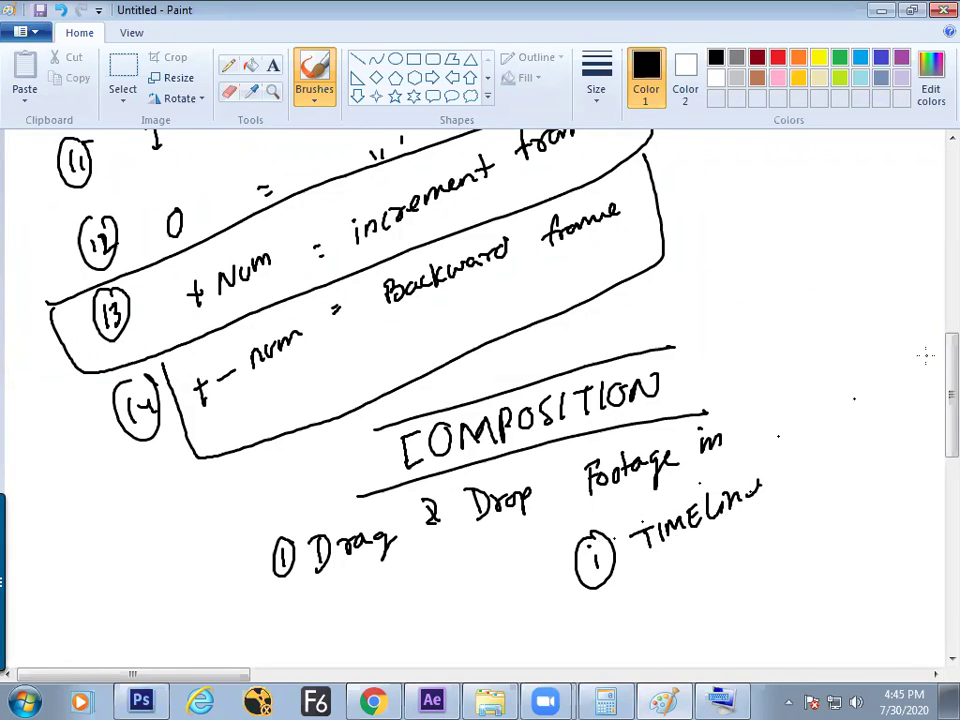
scroll(930, 380, down, 3)
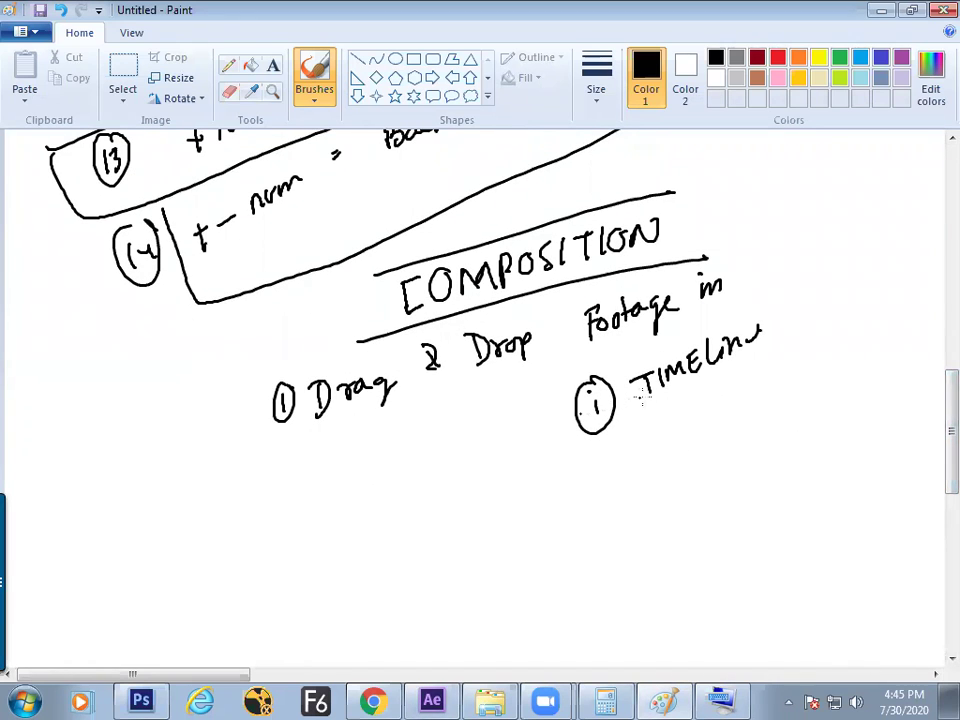
Switch to After Effects, delete the Wildlife composition, and create a new one by placing Wildlife.wmv in the empty Composition panel.
key(alt+Tab)
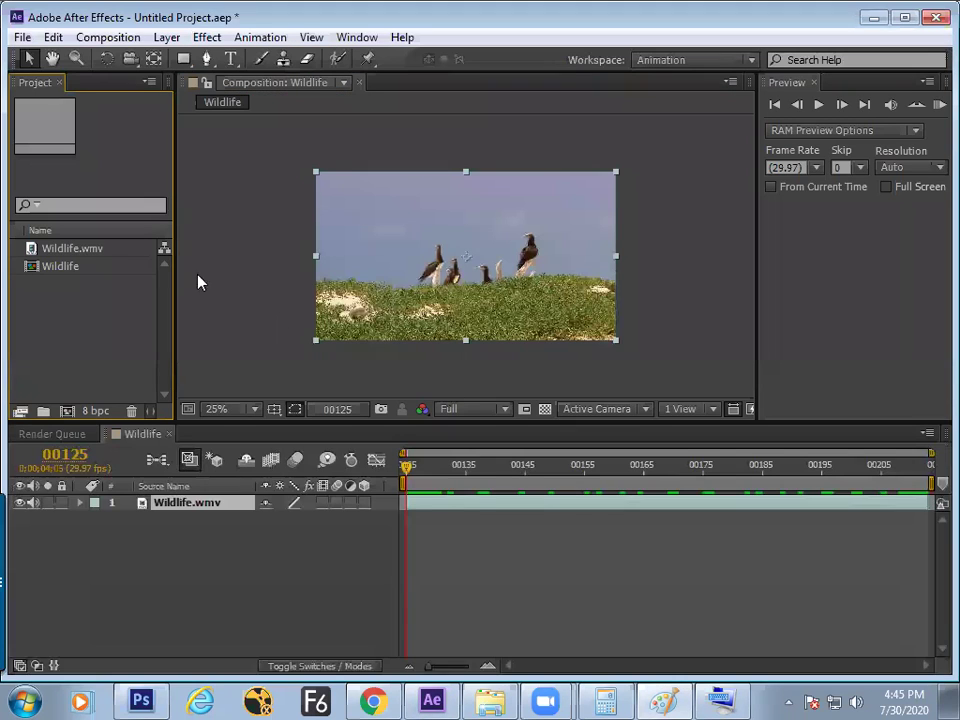
click(66, 268)
key(Delete)
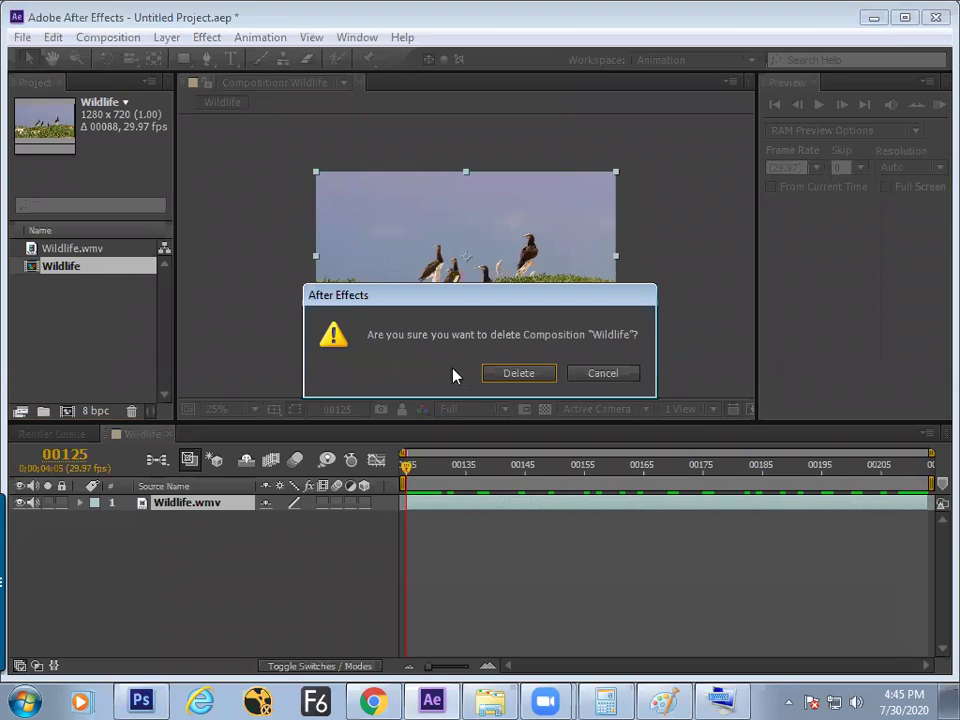
click(506, 374)
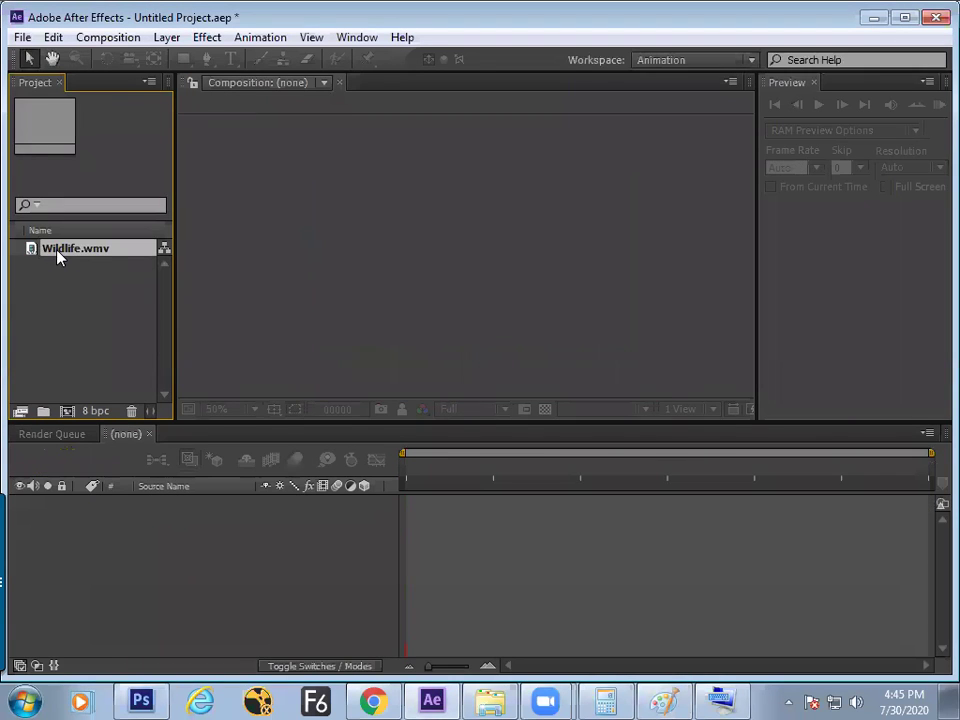
drag(41, 251, 335, 309)
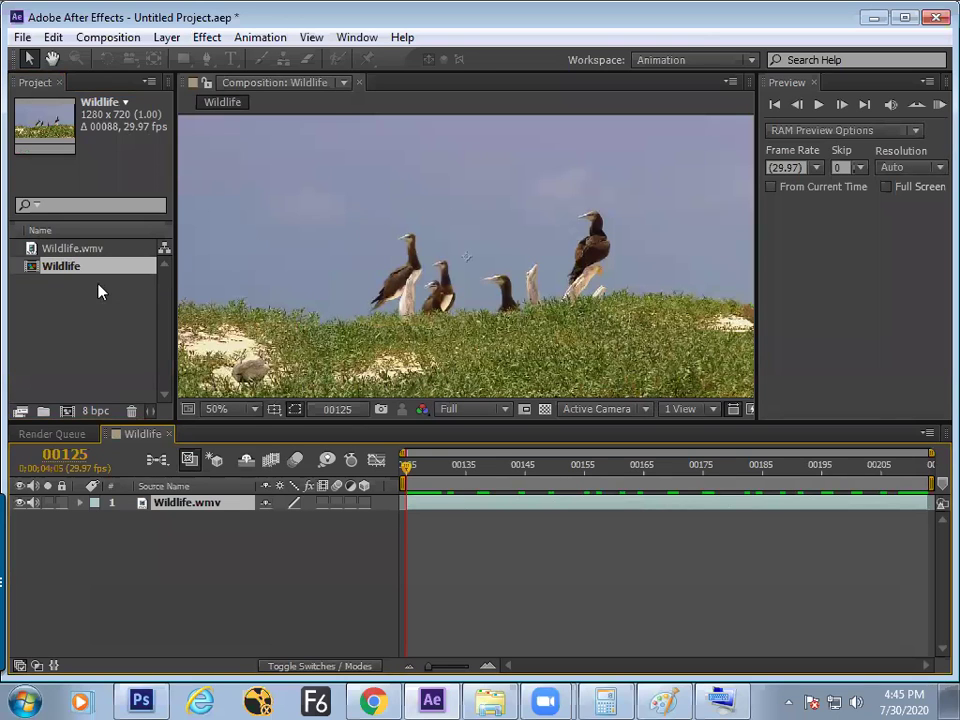
Switch to Paint and handwrite circled sub-item ii, "Comp. Pannel.", below the timeline sub-item.
key(alt+Tab)
mouse_move(606, 476)
mouse_down()
mouse_move(607, 492)
mouse_move(617, 492)
mouse_move(595, 466)
mouse_move(622, 454)
mouse_move(662, 462)
mouse_move(675, 441)
mouse_move(716, 452)
mouse_up()
click(727, 425)
mouse_move(750, 377)
mouse_down()
mouse_move(750, 403)
mouse_move(776, 386)
mouse_up()
mouse_move(778, 390)
mouse_down()
mouse_move(828, 362)
mouse_move(833, 370)
mouse_up()
click(842, 351)
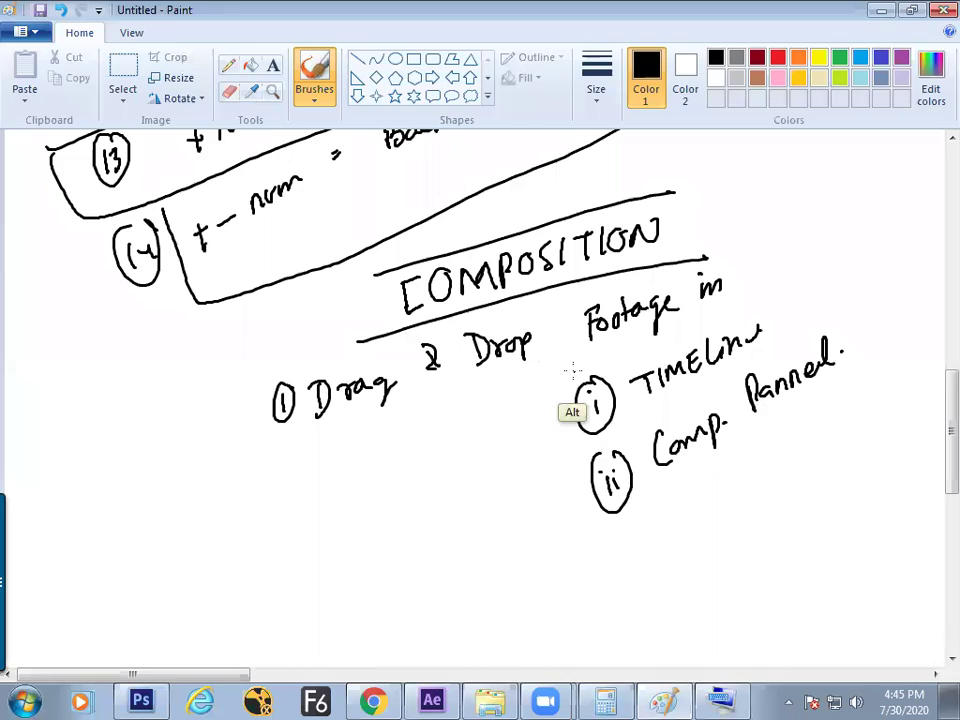
Switch to After Effects, delete the Wildlife composition together with its layer, and select the Wildlife.wmv footage.
key(alt+Tab)
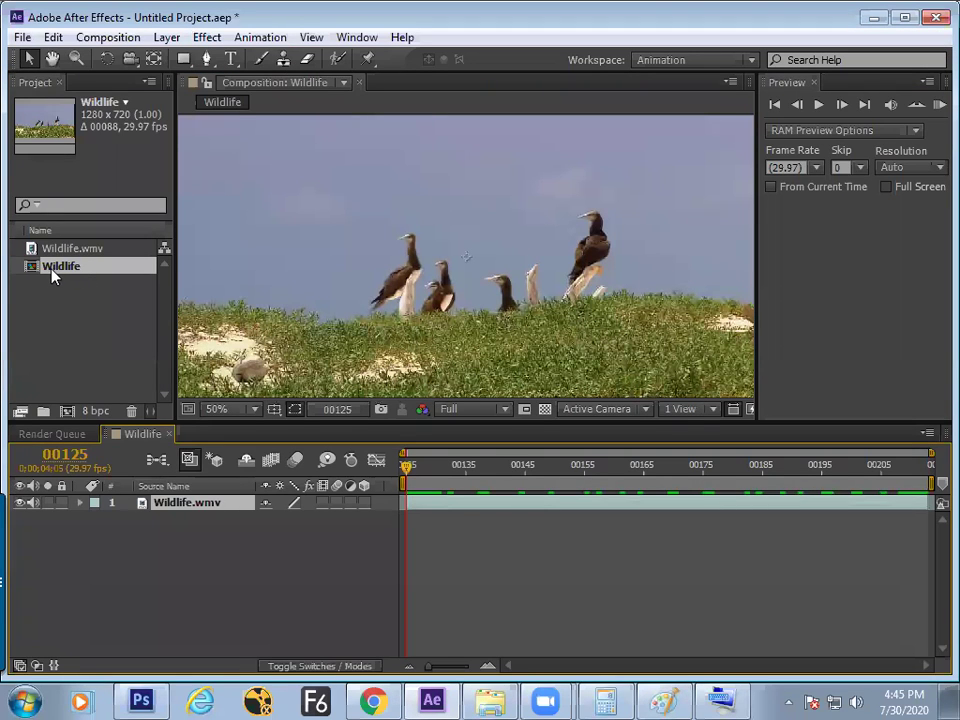
key(Delete)
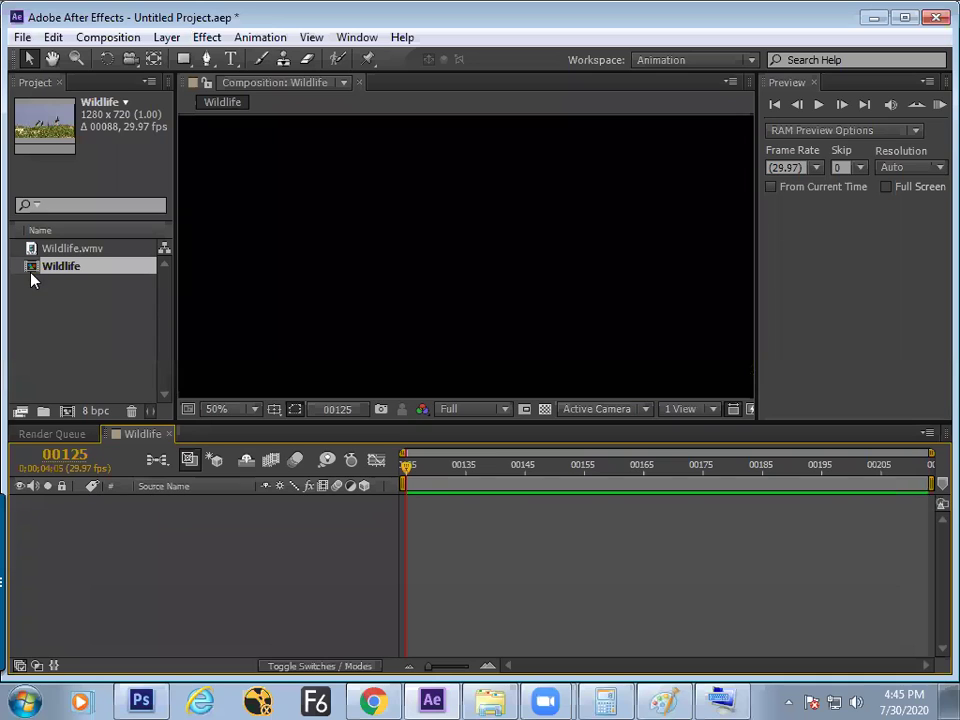
click(33, 271)
key(Delete)
click(53, 252)
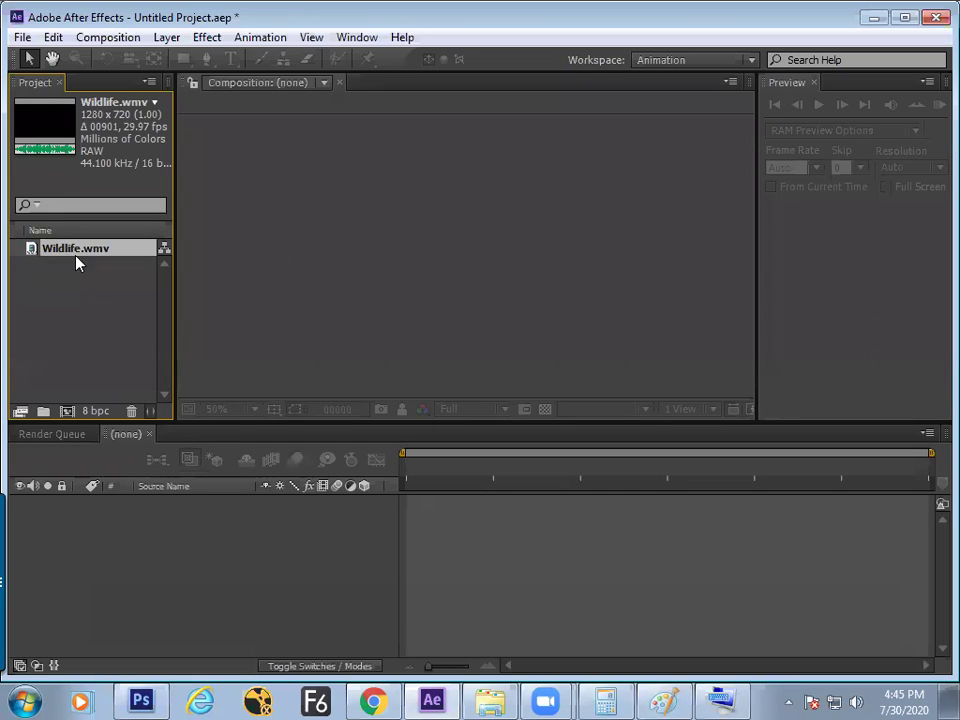
Create a Wildlife composition in After Effects by placing Wildlife.wmv in the empty Composition panel, and display it at 25%.
click(665, 700)
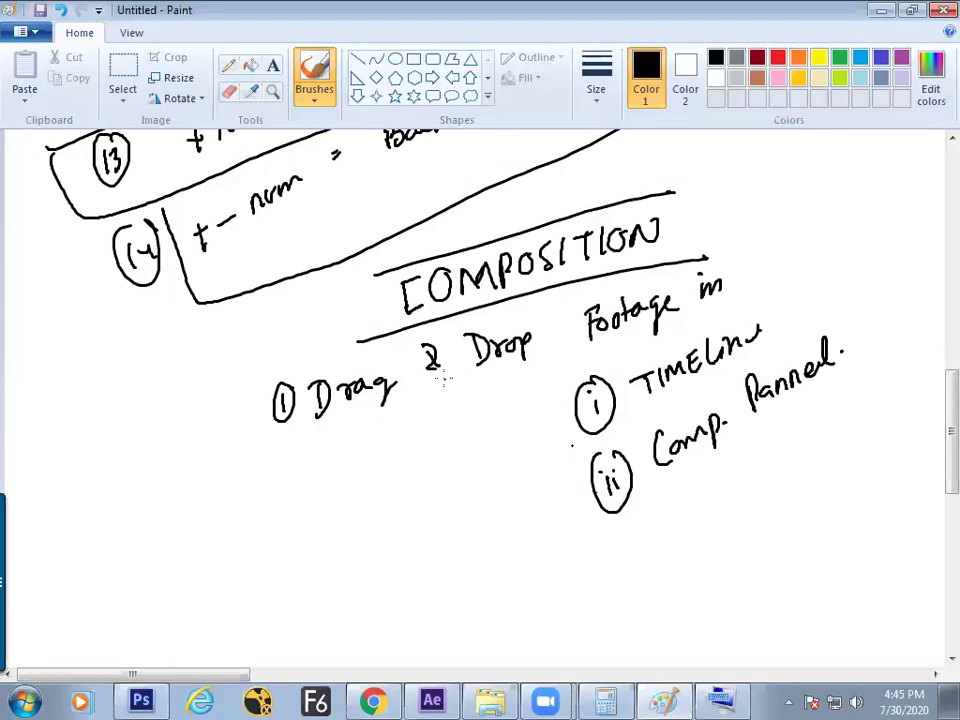
key(alt+Tab)
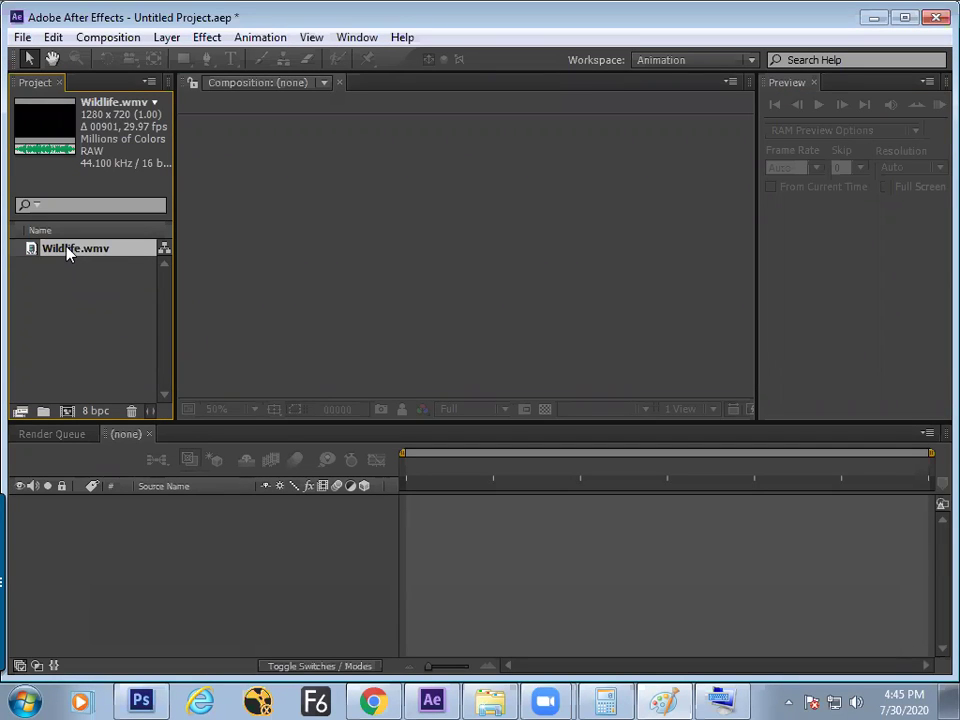
drag(71, 251, 314, 245)
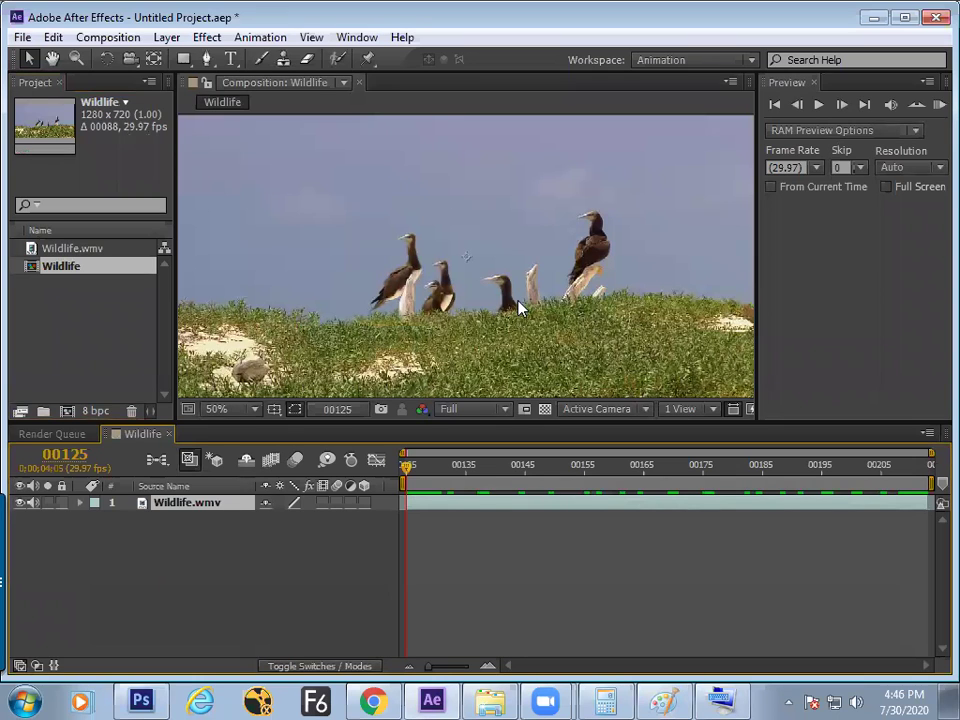
key(comma)
key(comma)
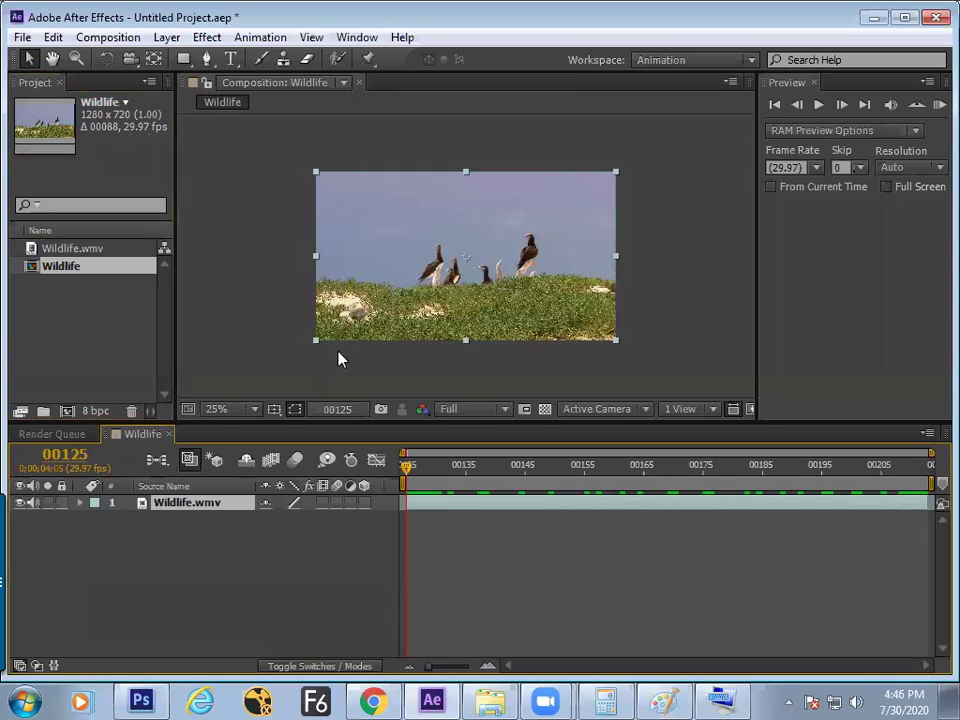
click(133, 314)
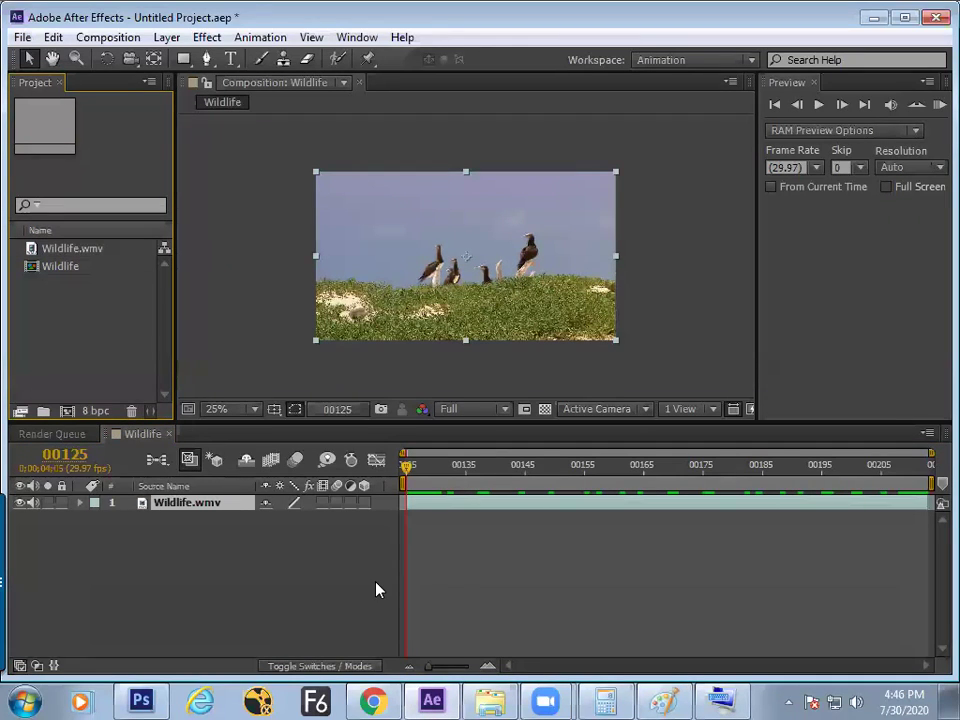
Switch to Paint and handwrite the circled sub-item number iii below sub-item ii.
key(alt+Tab)
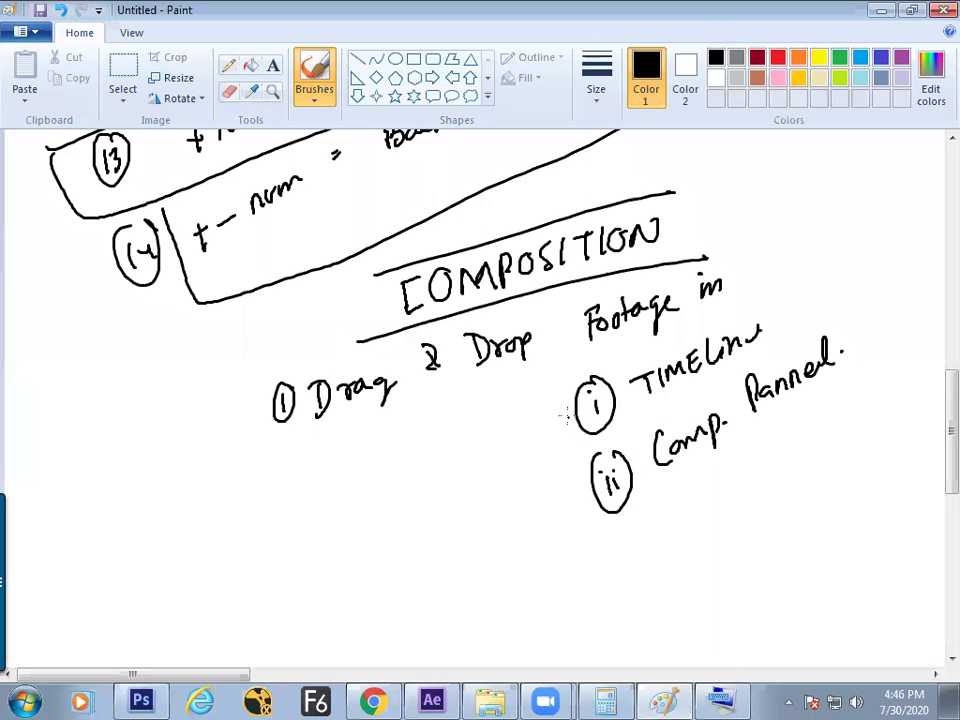
mouse_move(627, 537)
mouse_down()
mouse_move(628, 553)
mouse_move(642, 552)
mouse_move(619, 560)
mouse_move(645, 517)
mouse_up()
click(628, 525)
click(635, 524)
click(641, 524)
Switch to After Effects, delete the Wildlife composition, and create a new one by placing Wildlife.wmv on the Project panel's new-composition icon.
key(alt+Tab)
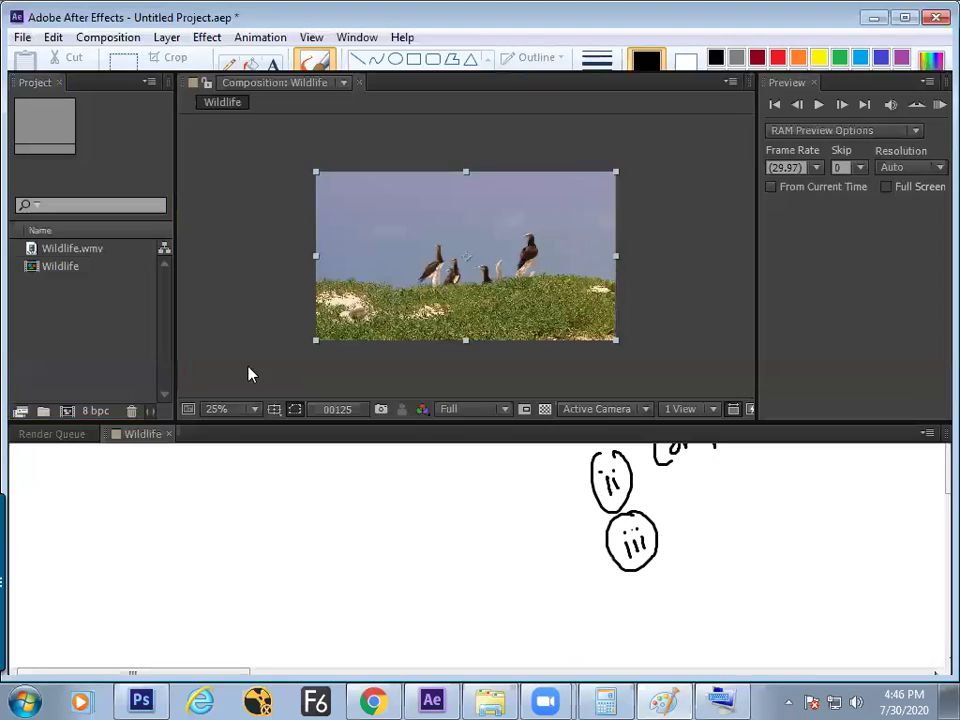
click(35, 276)
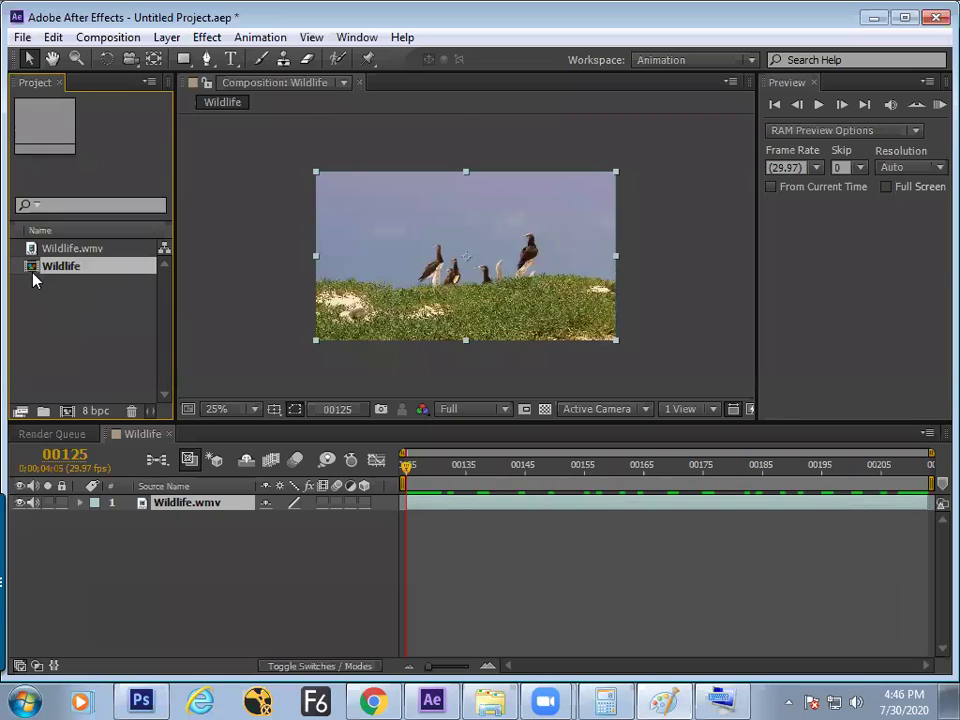
key(Delete)
key(Return)
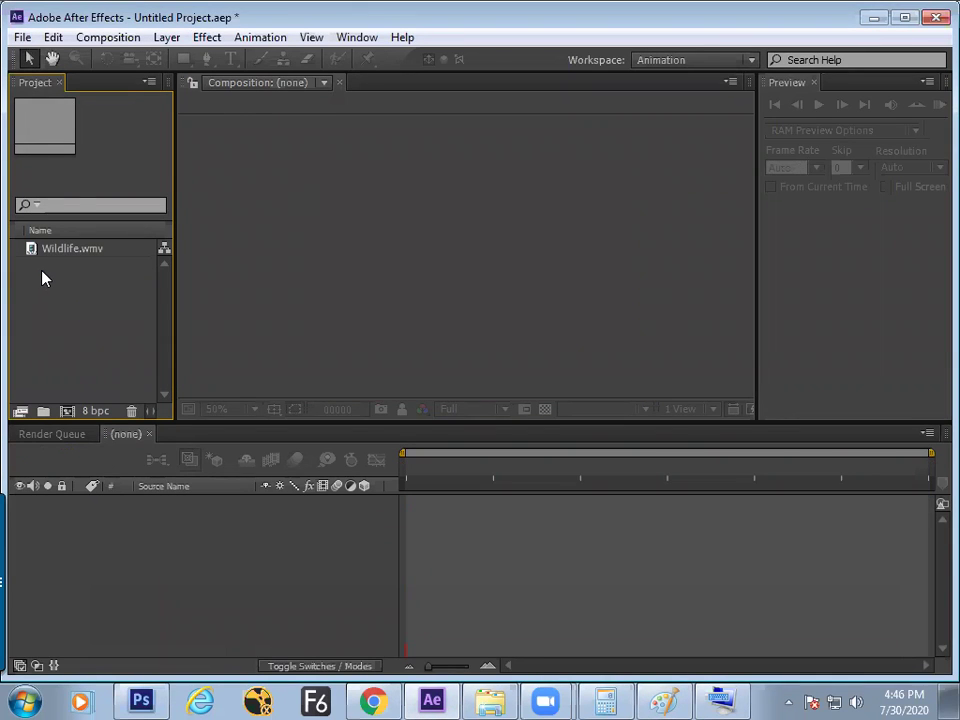
click(48, 253)
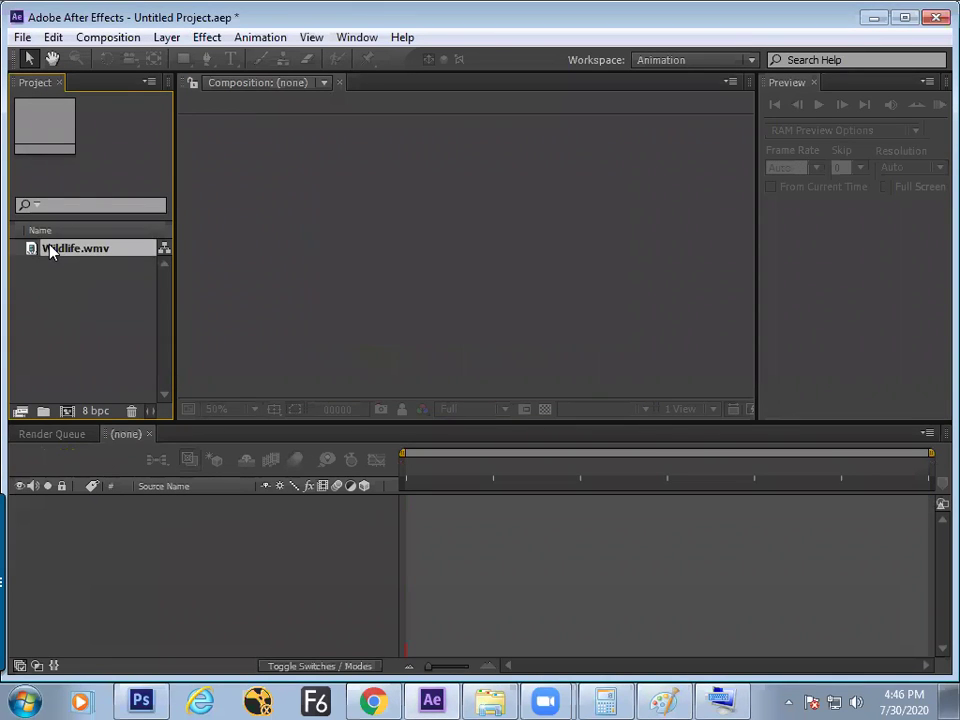
drag(174, 291, 277, 290)
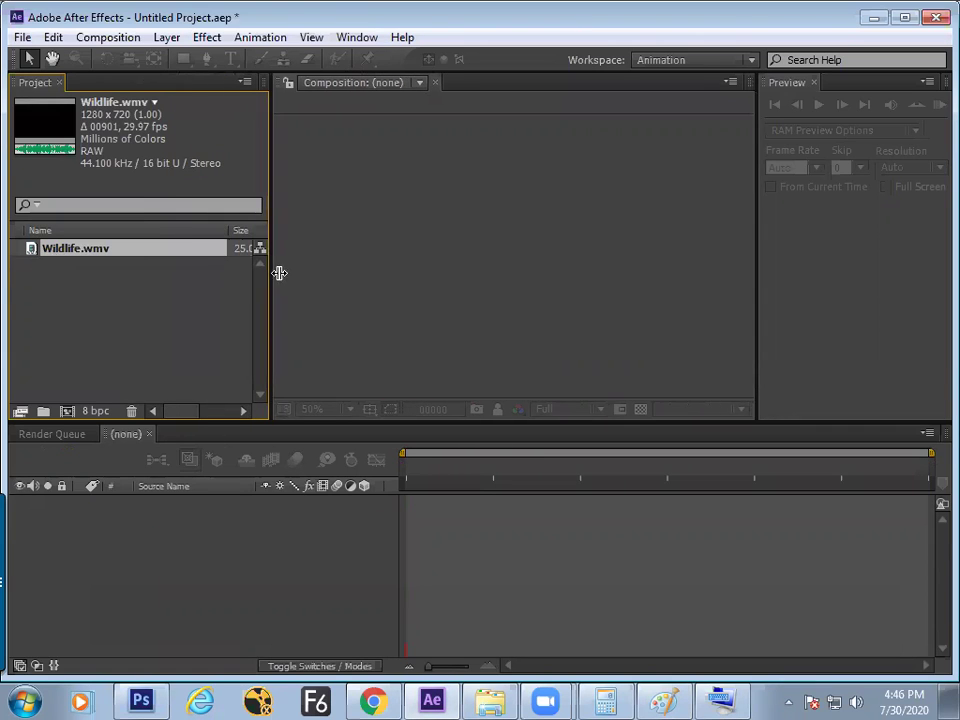
drag(66, 254, 67, 411)
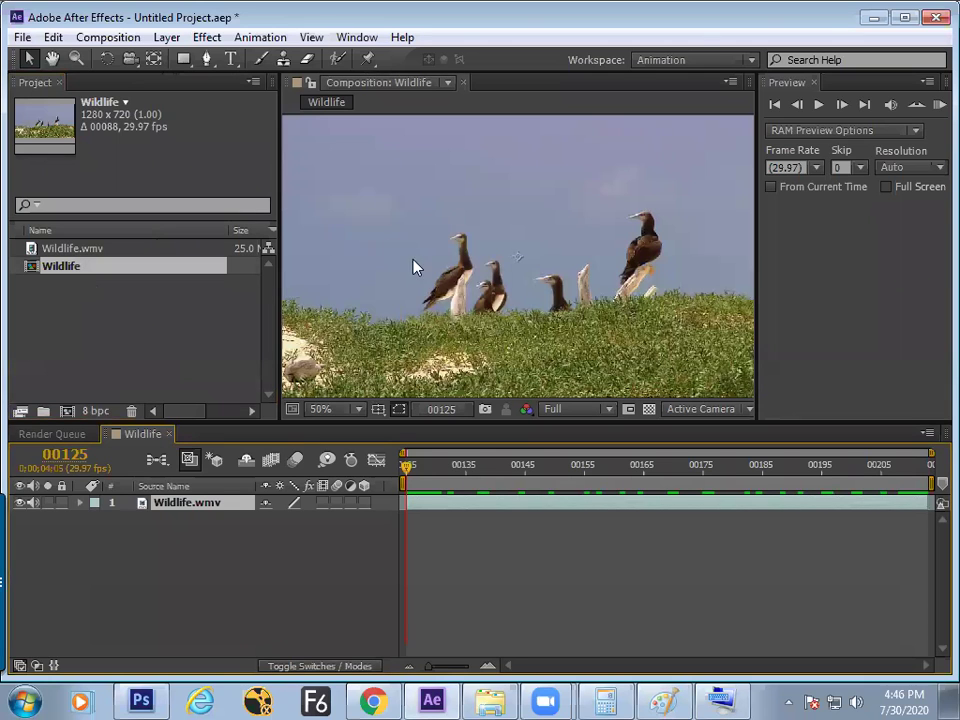
scroll(396, 289, down, 1)
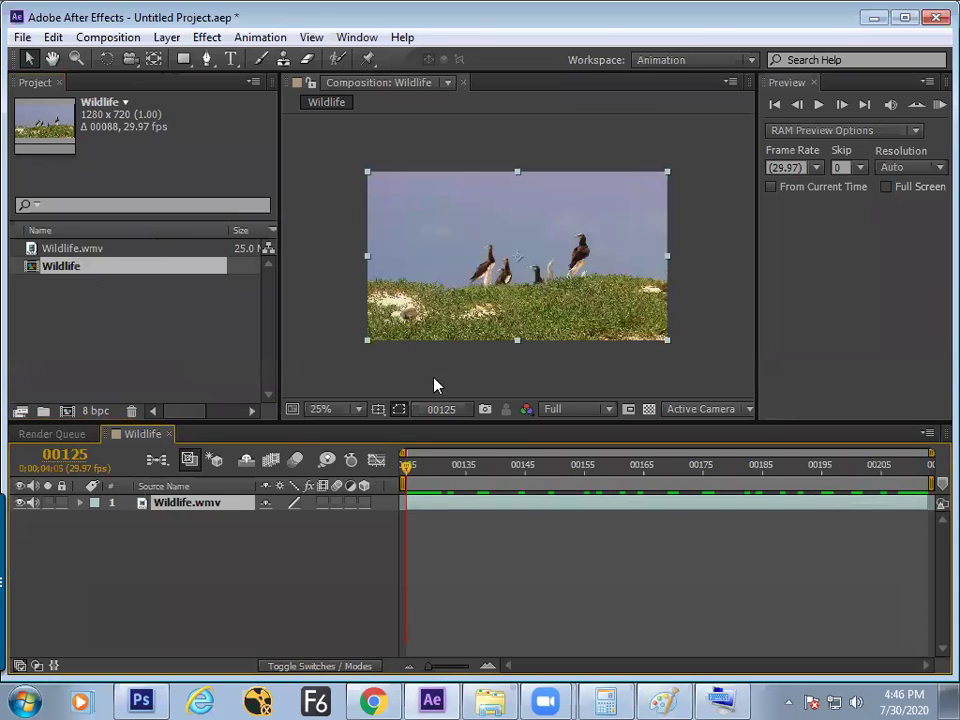
Switch to Paint and handwrite "Comp. icon in project Pannel" beside circled sub-item iii.
key(alt+Tab)
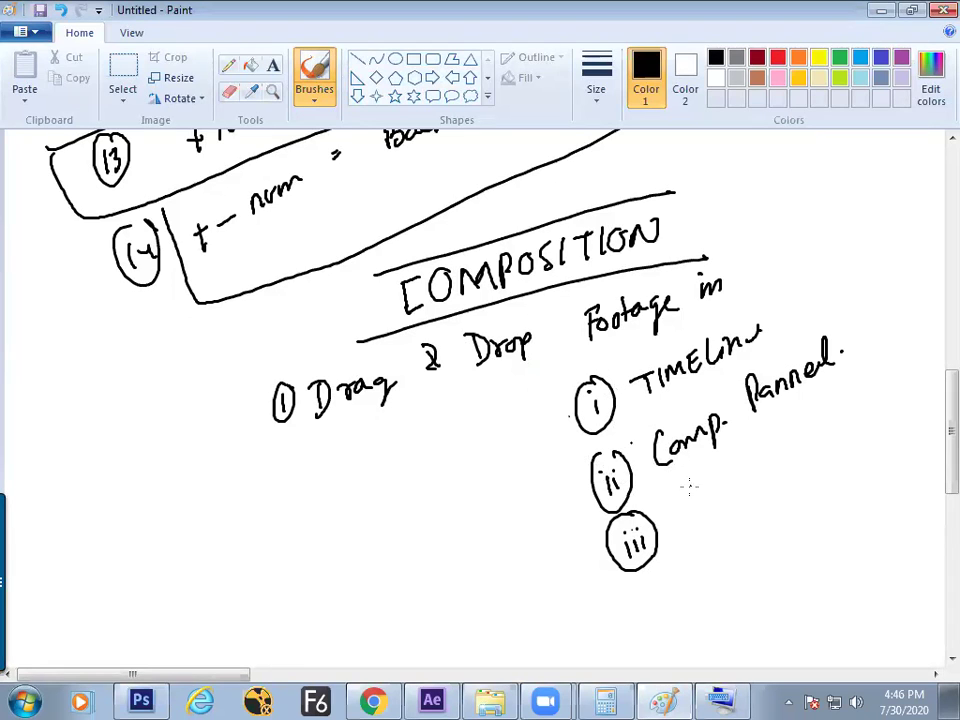
mouse_move(694, 497)
mouse_down()
mouse_move(690, 521)
mouse_move(712, 493)
mouse_move(737, 520)
mouse_up()
click(746, 488)
mouse_move(772, 453)
mouse_down()
mouse_move(771, 470)
mouse_move(828, 450)
mouse_move(866, 422)
mouse_up()
click(771, 440)
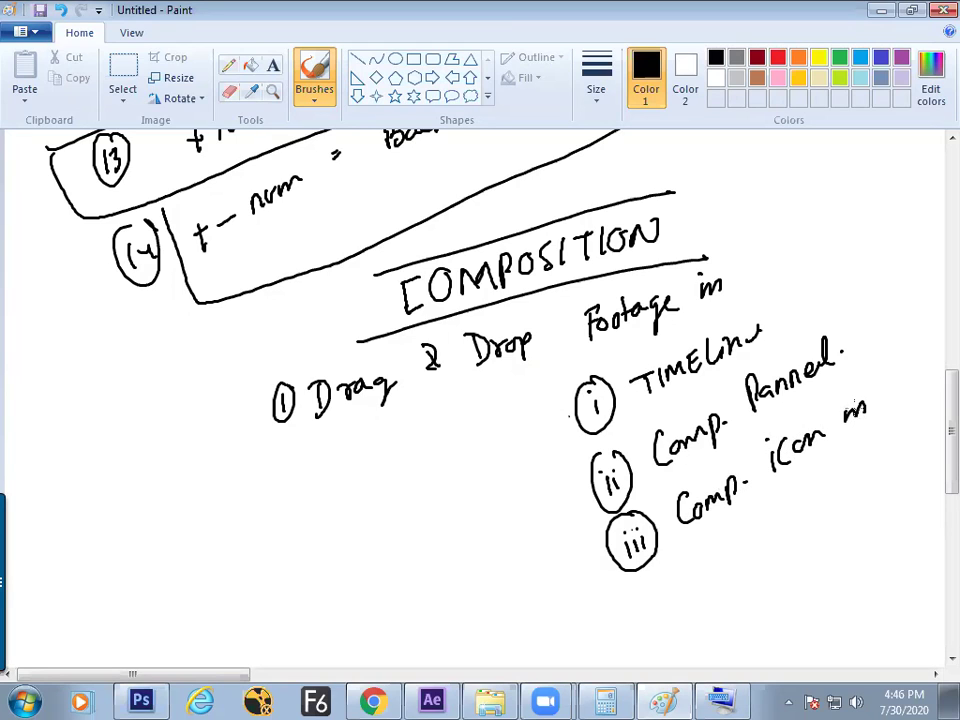
mouse_move(789, 476)
mouse_down()
mouse_move(797, 490)
mouse_move(820, 478)
mouse_move(822, 498)
mouse_move(852, 470)
mouse_move(858, 483)
mouse_up()
click(850, 455)
mouse_move(876, 440)
mouse_down()
mouse_move(884, 412)
mouse_move(904, 422)
mouse_move(930, 412)
mouse_up()
Switch to After Effects, delete the Wildlife composition, and create a new one from Wildlife.wmv with New Comp from Selection.
key(alt+Tab)
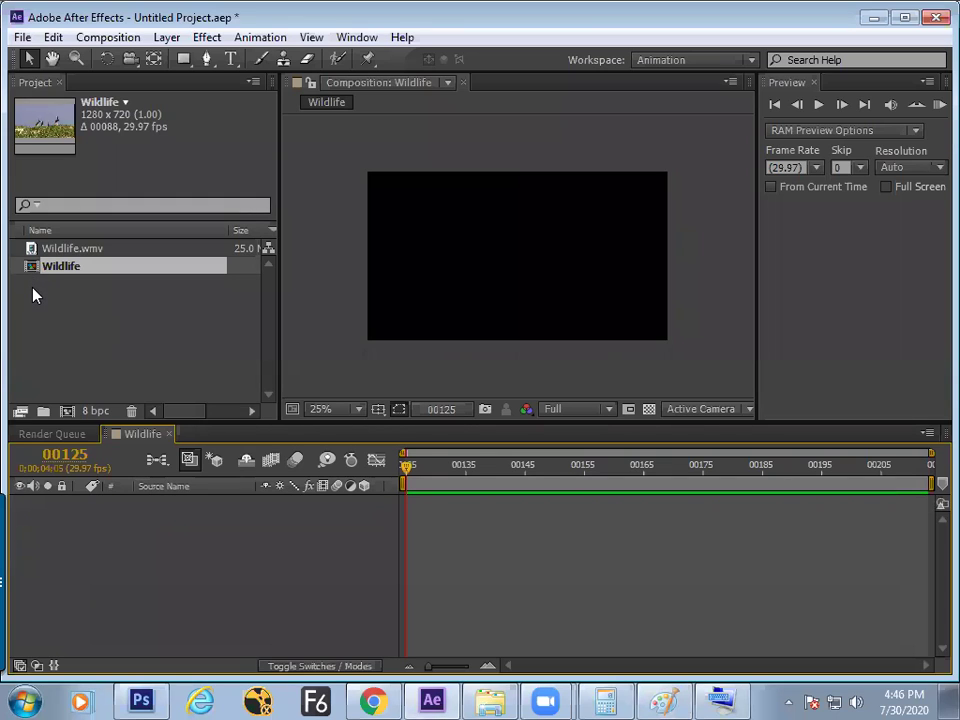
click(34, 268)
key(Delete)
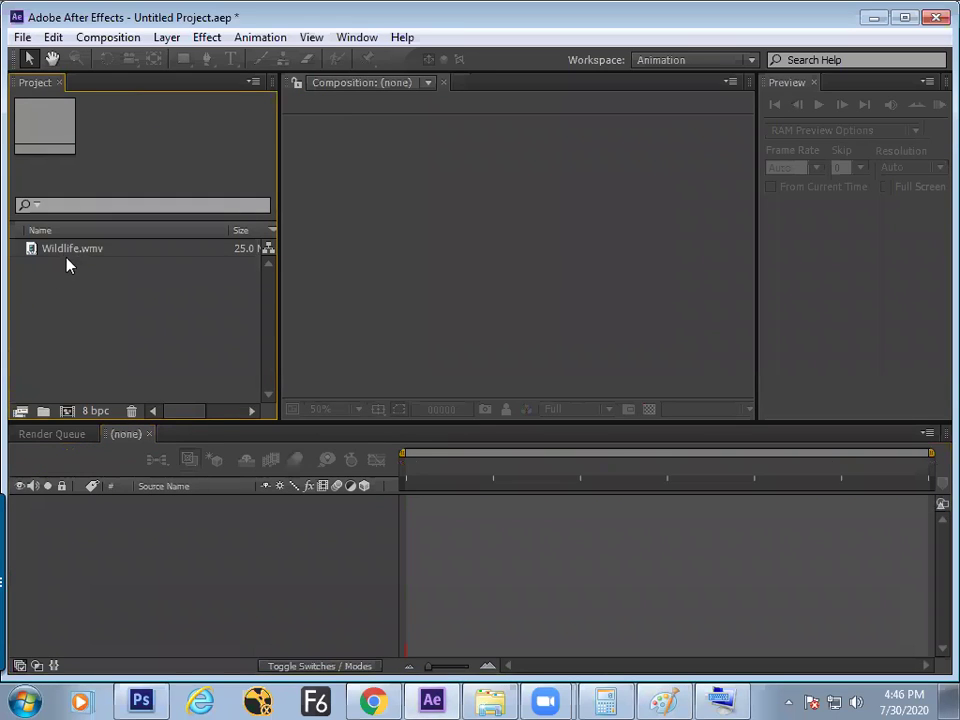
click(66, 254)
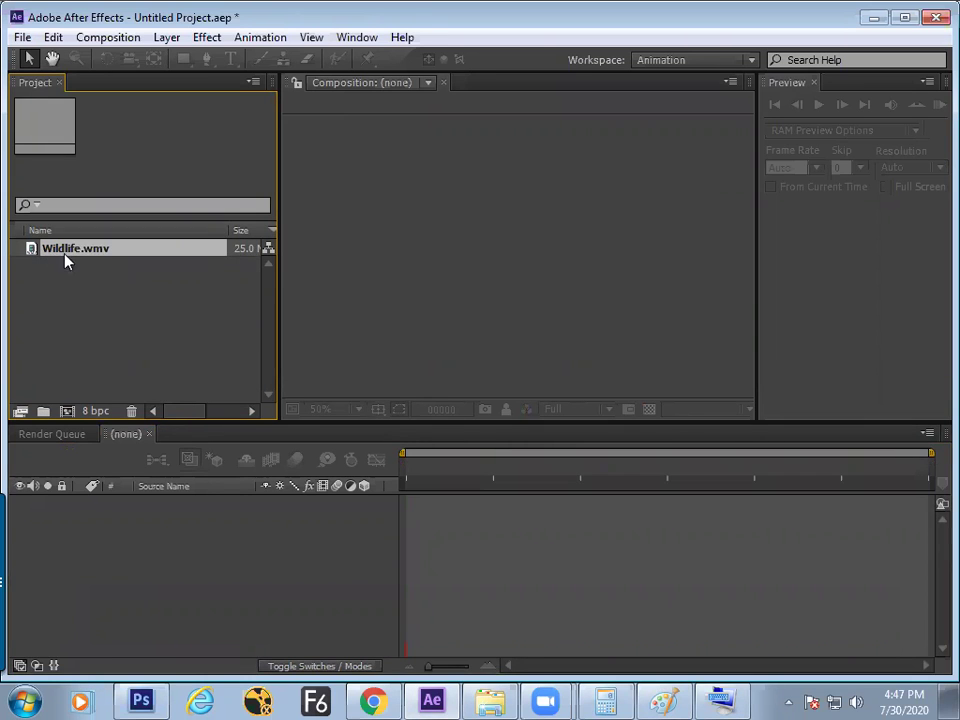
click(22, 38)
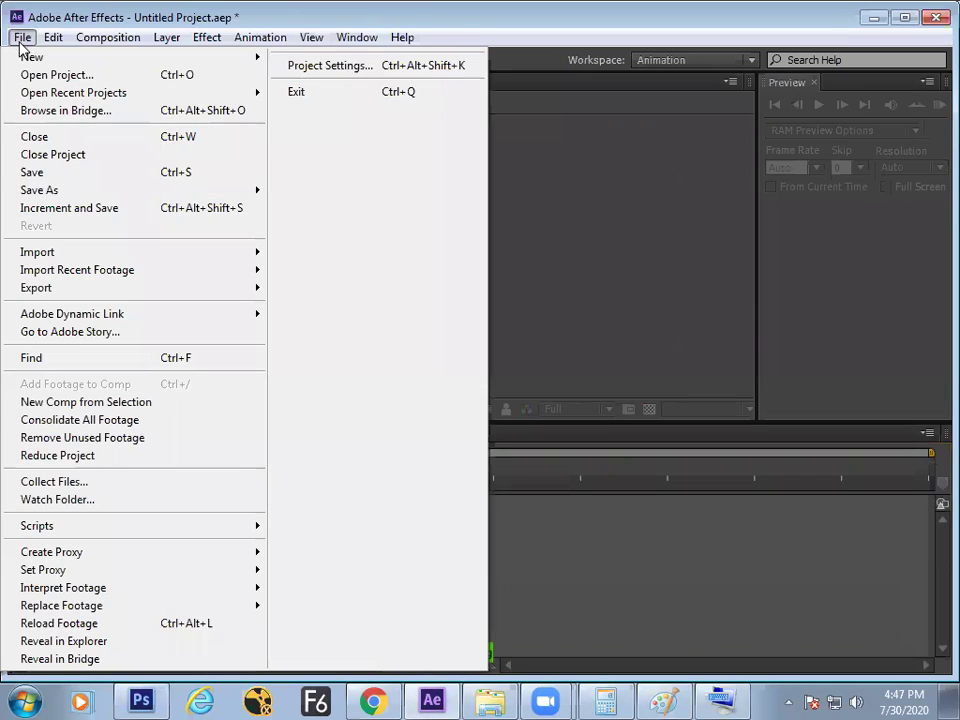
click(108, 406)
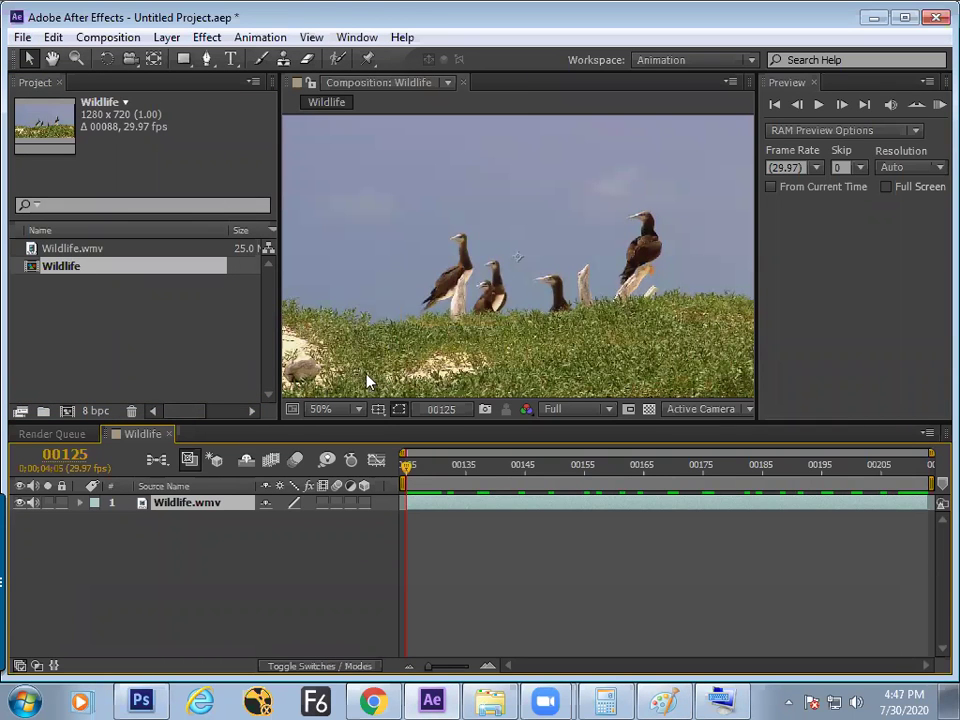
scroll(406, 268, down, 2)
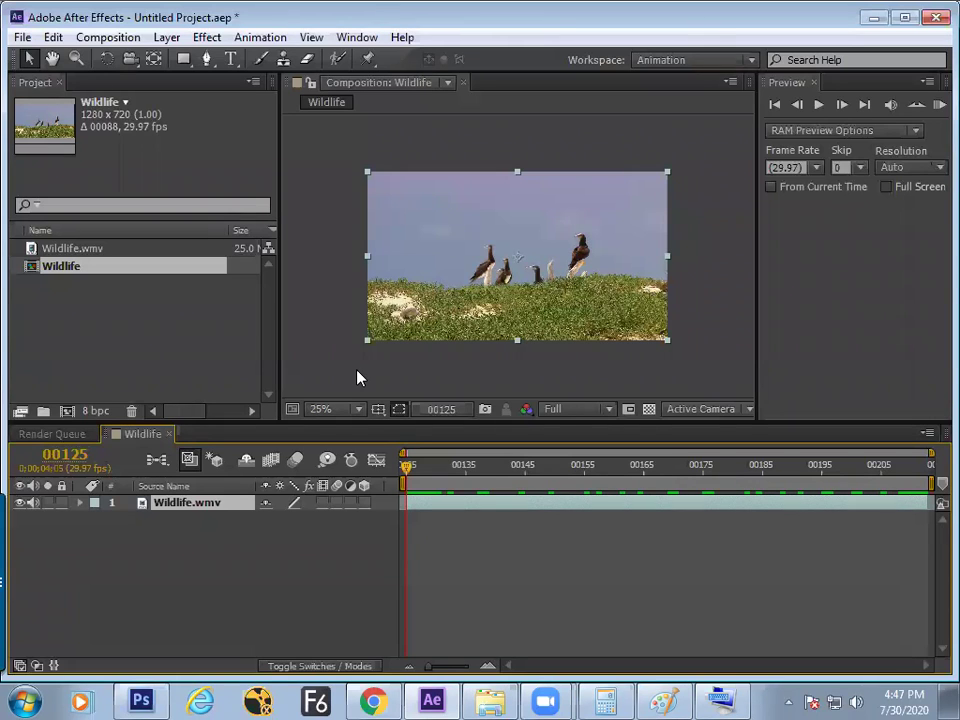
Switch to Paint and handwrite circled note ii, "Select the footage", in the empty area below the drag and drop list.
key(alt+Tab)
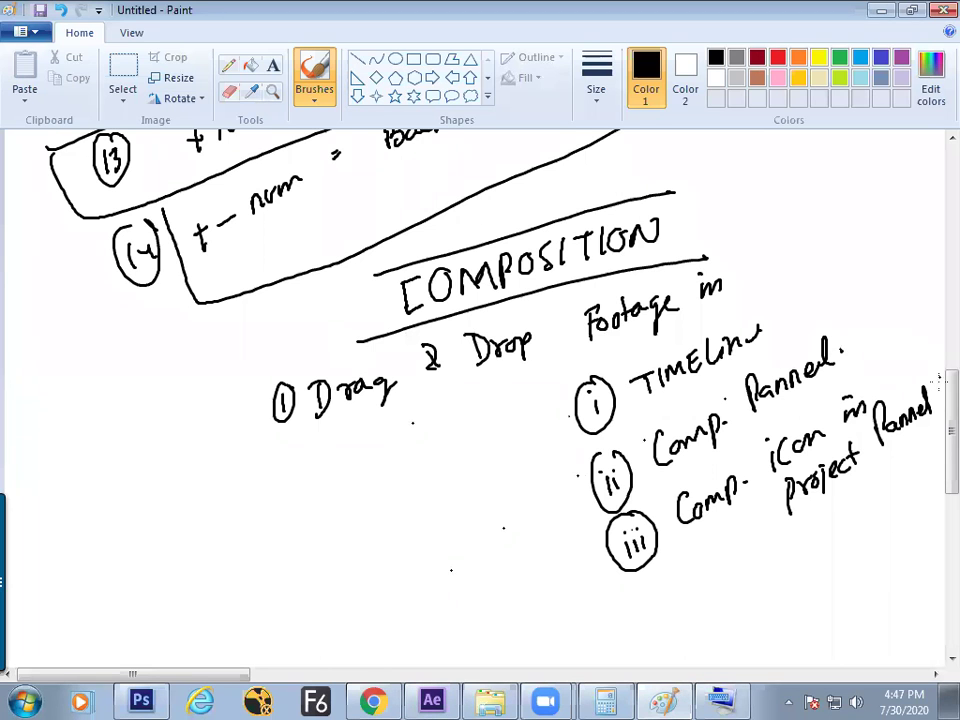
scroll(936, 400, down, 3)
drag(398, 584, 385, 560)
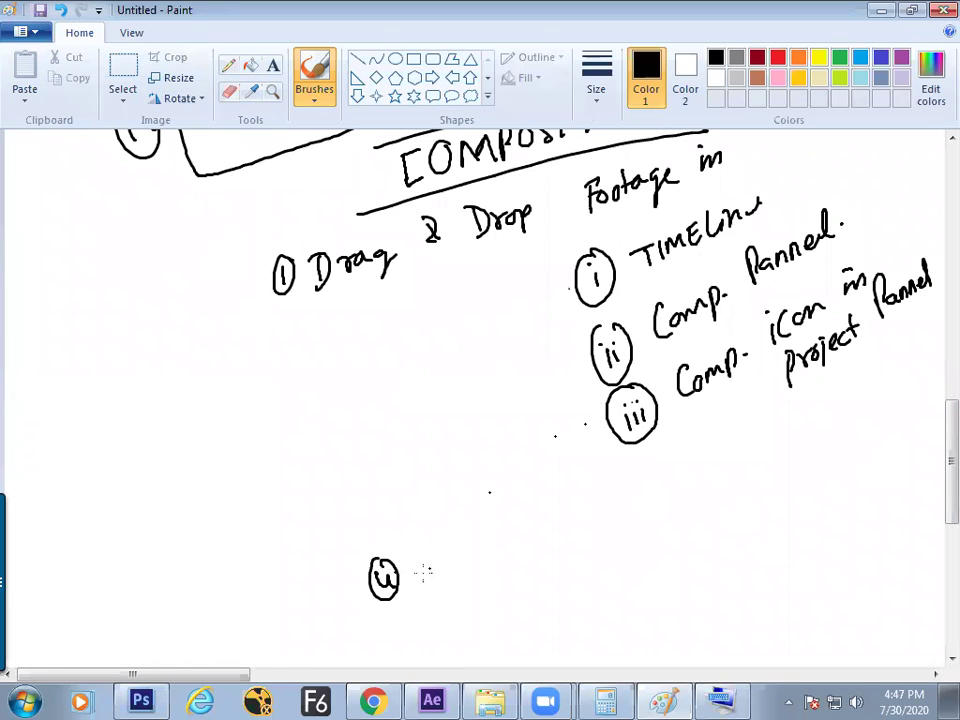
mouse_move(432, 553)
mouse_down()
mouse_move(432, 575)
mouse_move(446, 560)
mouse_move(513, 545)
mouse_move(524, 524)
mouse_up()
key(ctrl+z)
mouse_move(526, 510)
mouse_down()
mouse_move(538, 535)
mouse_move(550, 528)
mouse_up()
mouse_move(586, 483)
mouse_down()
mouse_move(569, 511)
mouse_move(612, 498)
mouse_up()
mouse_move(618, 480)
mouse_down()
mouse_move(614, 508)
mouse_move(624, 490)
mouse_up()
drag(630, 492, 642, 520)
drag(650, 484, 660, 480)
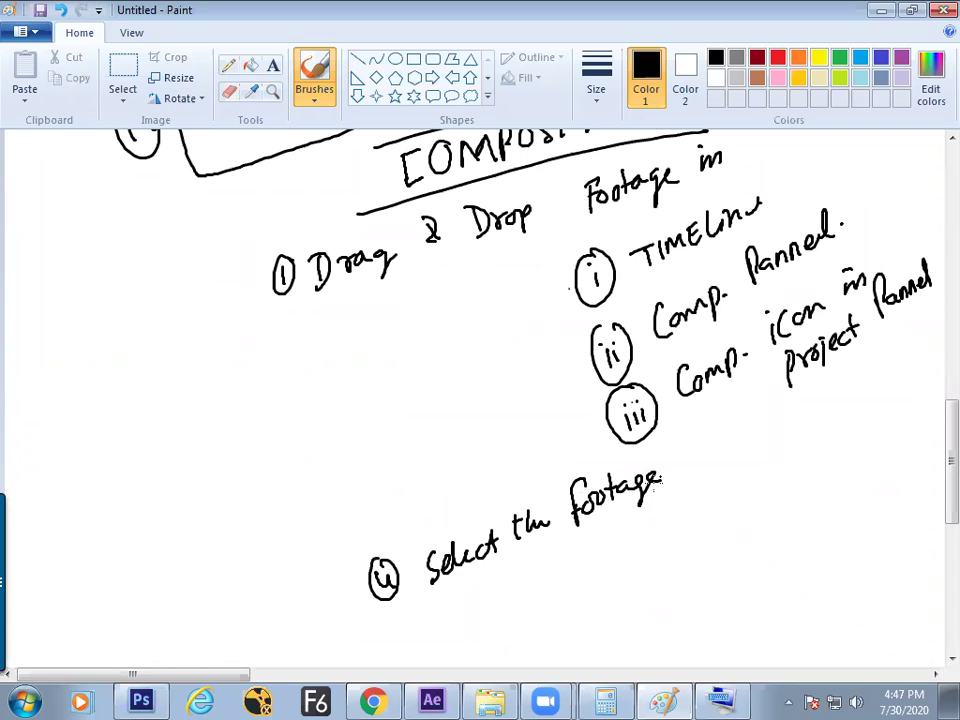
Add an arrow below note ii and handwrite "File → new Comp. from selection" after it.
scroll(932, 440, down, 2)
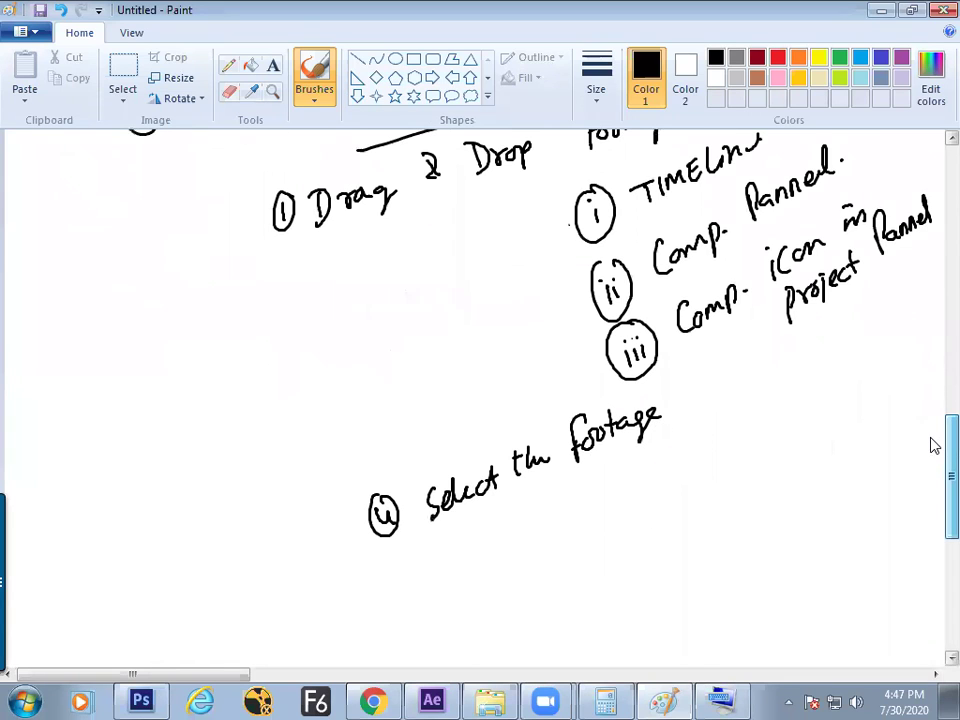
mouse_move(590, 477)
mouse_down()
mouse_move(637, 497)
mouse_move(637, 465)
mouse_move(648, 479)
mouse_move(653, 468)
mouse_move(688, 470)
mouse_move(702, 457)
mouse_move(700, 468)
mouse_move(780, 390)
mouse_move(802, 396)
mouse_move(808, 376)
mouse_move(820, 389)
mouse_move(817, 373)
mouse_move(847, 363)
mouse_move(853, 338)
mouse_move(857, 352)
mouse_move(890, 322)
mouse_up()
mouse_move(812, 398)
mouse_down()
mouse_move(800, 430)
mouse_move(842, 388)
mouse_move(856, 392)
mouse_move(900, 370)
mouse_up()
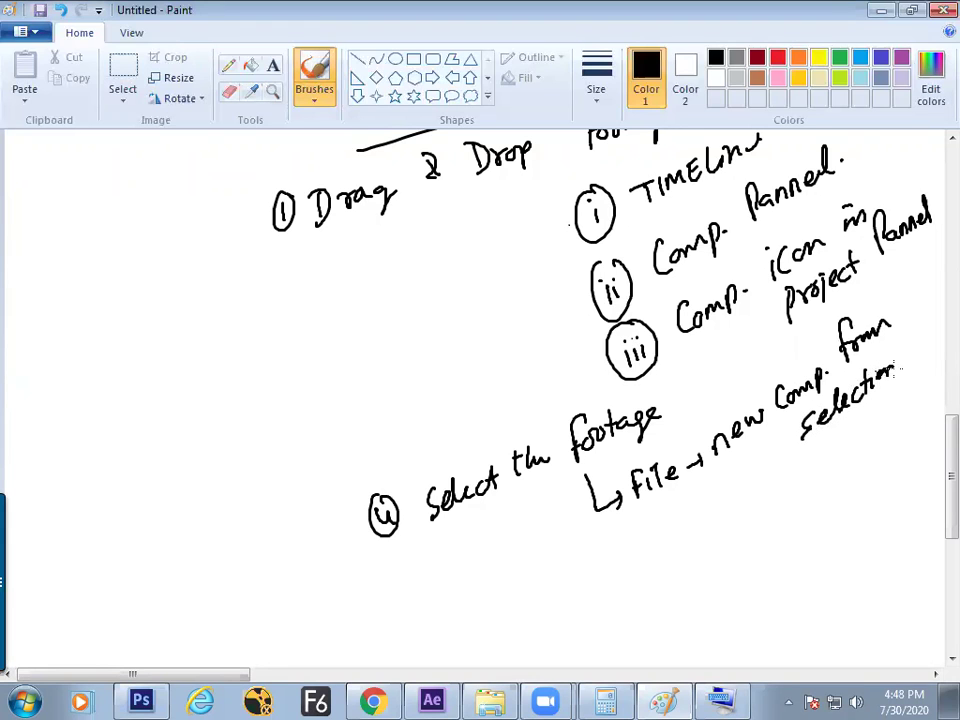
Switch to After Effects, select the Wildlife.wmv footage, and scrub through the Wildlife composition in the timeline.
key(alt+Tab)
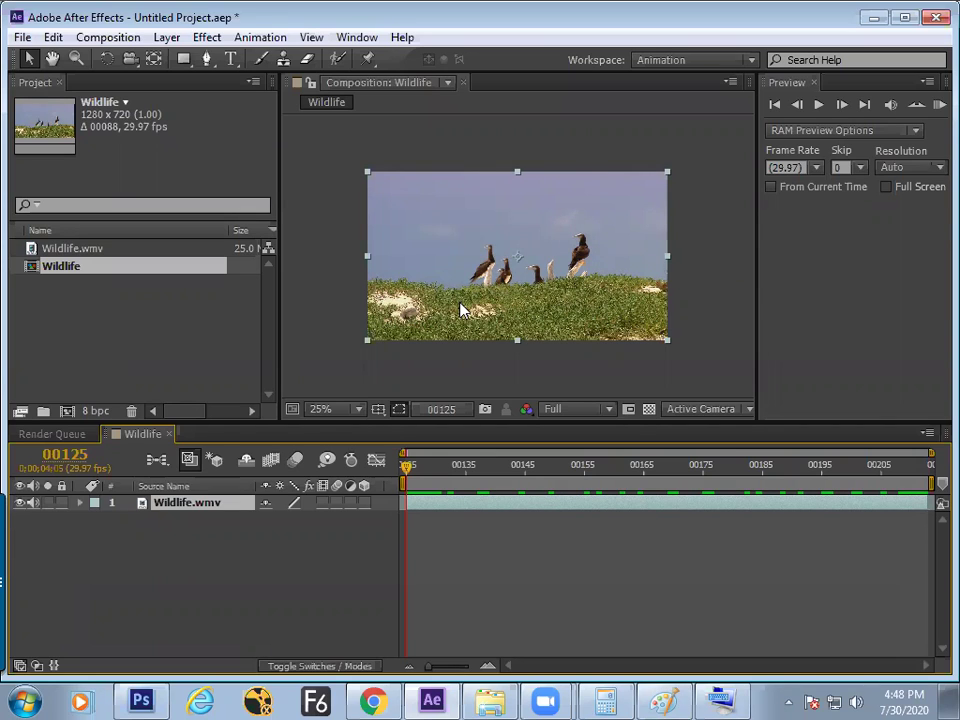
click(58, 302)
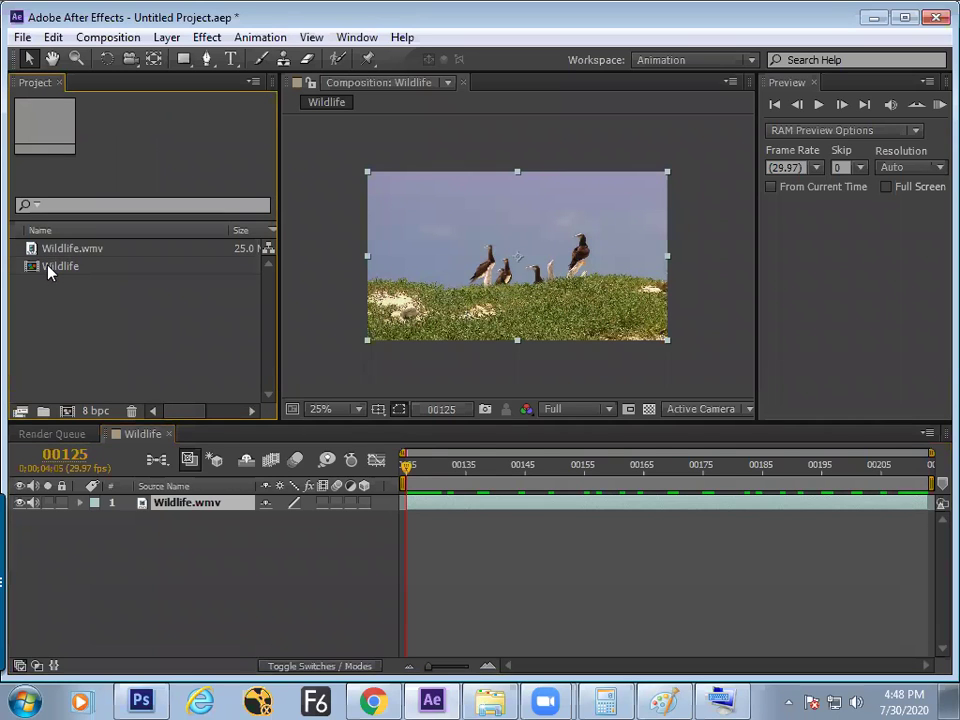
click(44, 252)
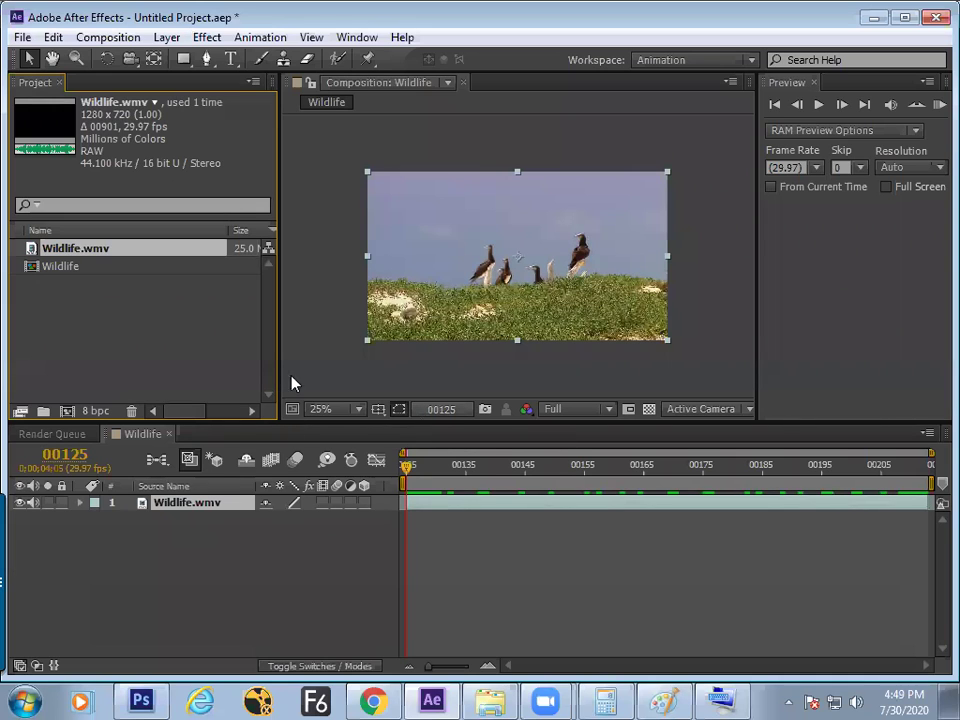
click(262, 552)
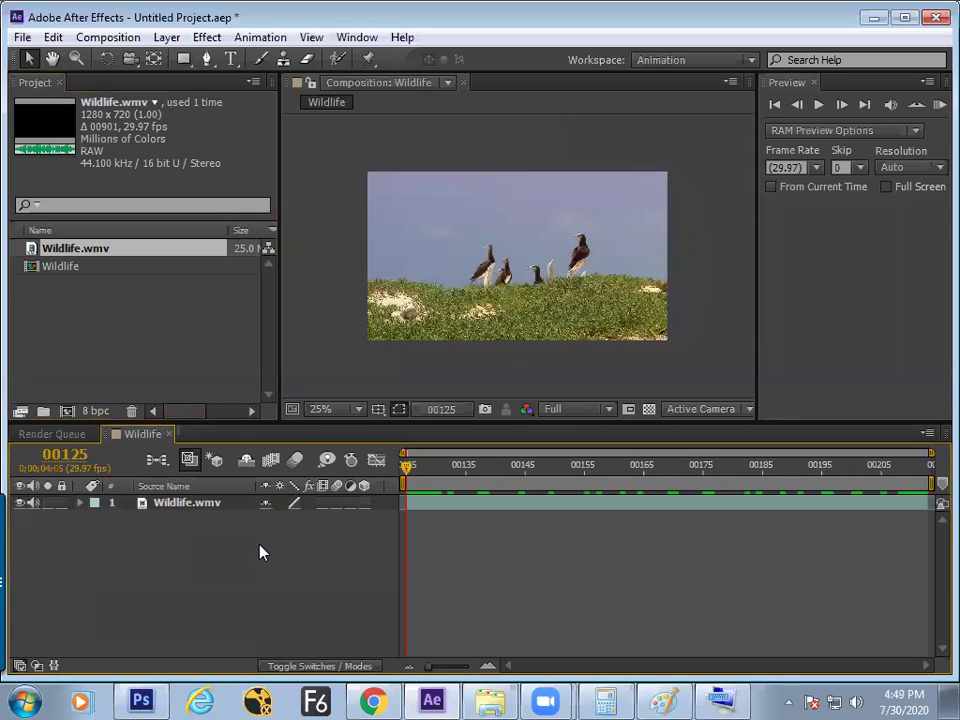
drag(418, 470, 645, 467)
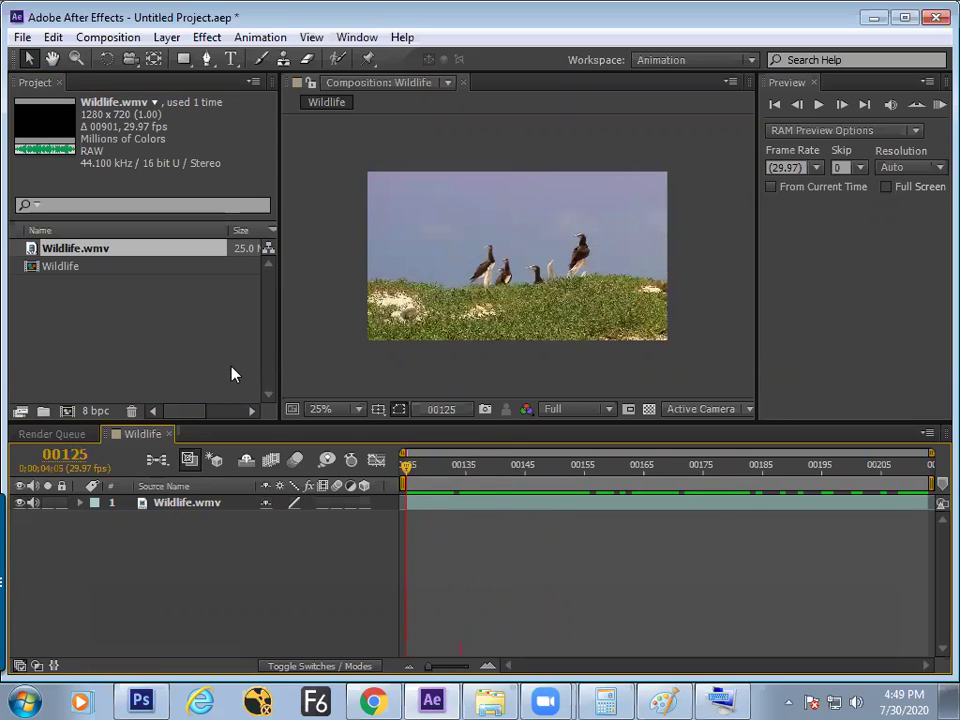
Switch to Paint and review the handwritten composition methods and the numbered shortcut notes above them.
click(663, 700)
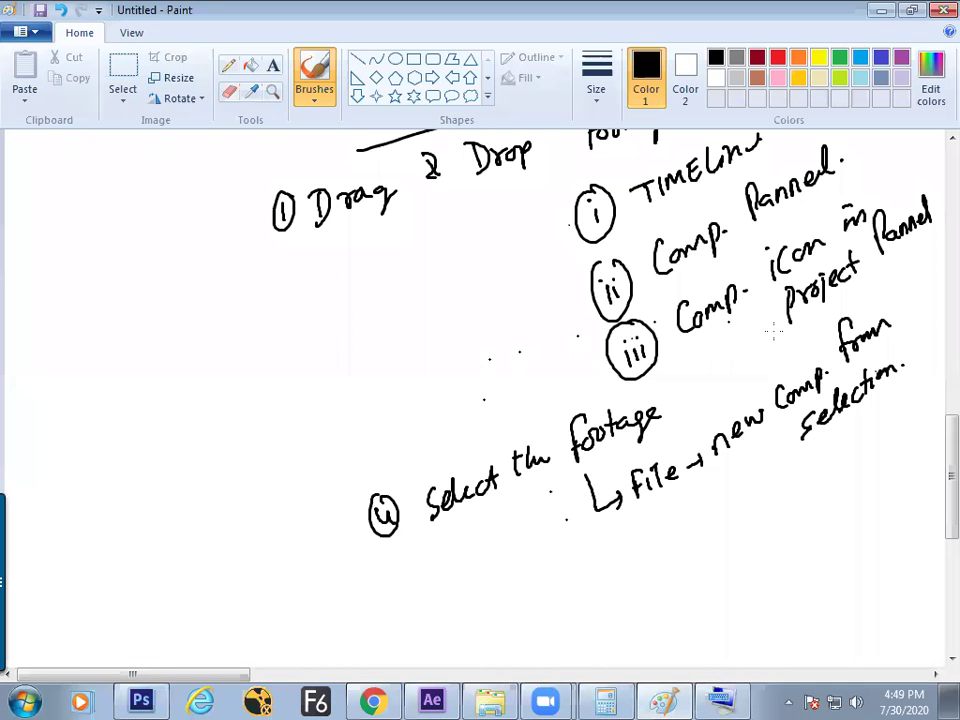
scroll(932, 430, up, 3)
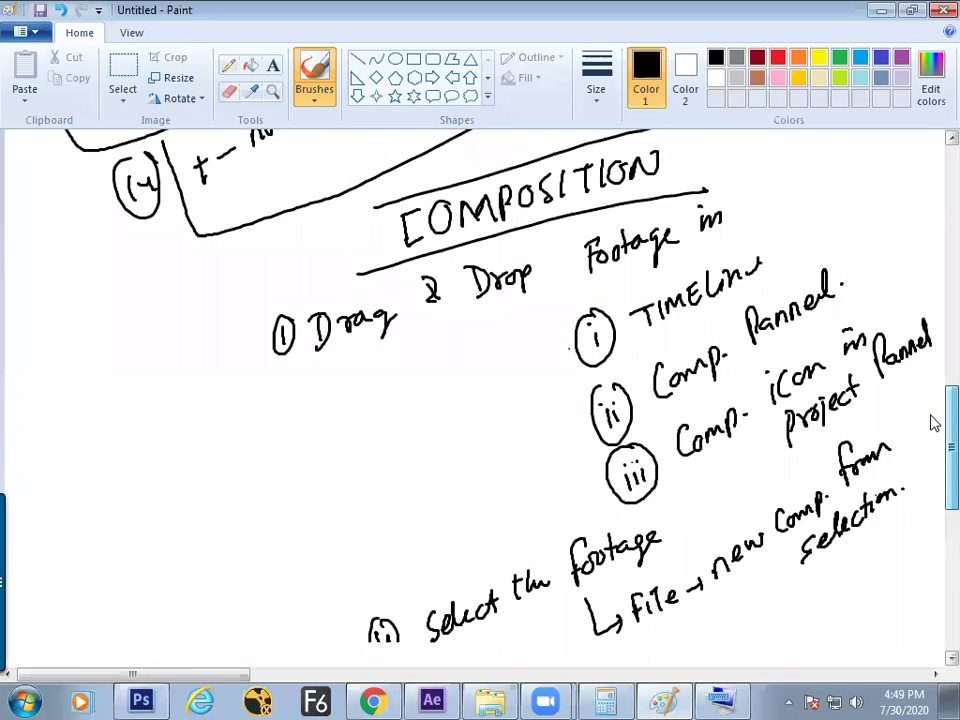
scroll(932, 425, down, 1)
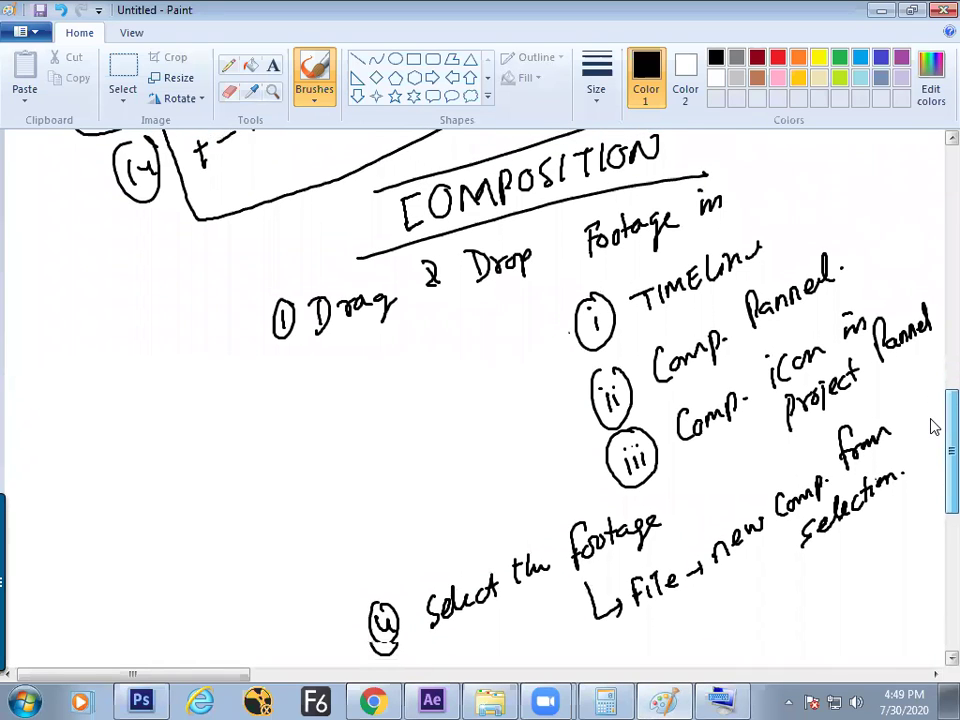
scroll(934, 429, down, 2)
scroll(573, 447, up, 2)
scroll(932, 435, up, 8)
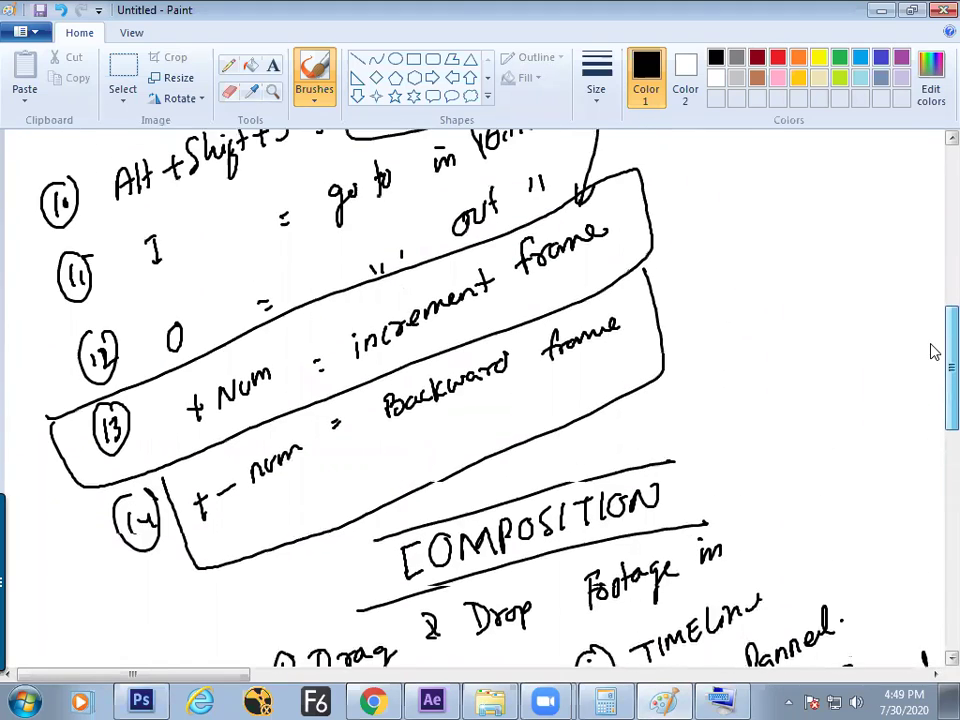
Switch to After Effects and import all eight JPG images from the Sample Pictures folder as footage.
scroll(932, 368, down, 5)
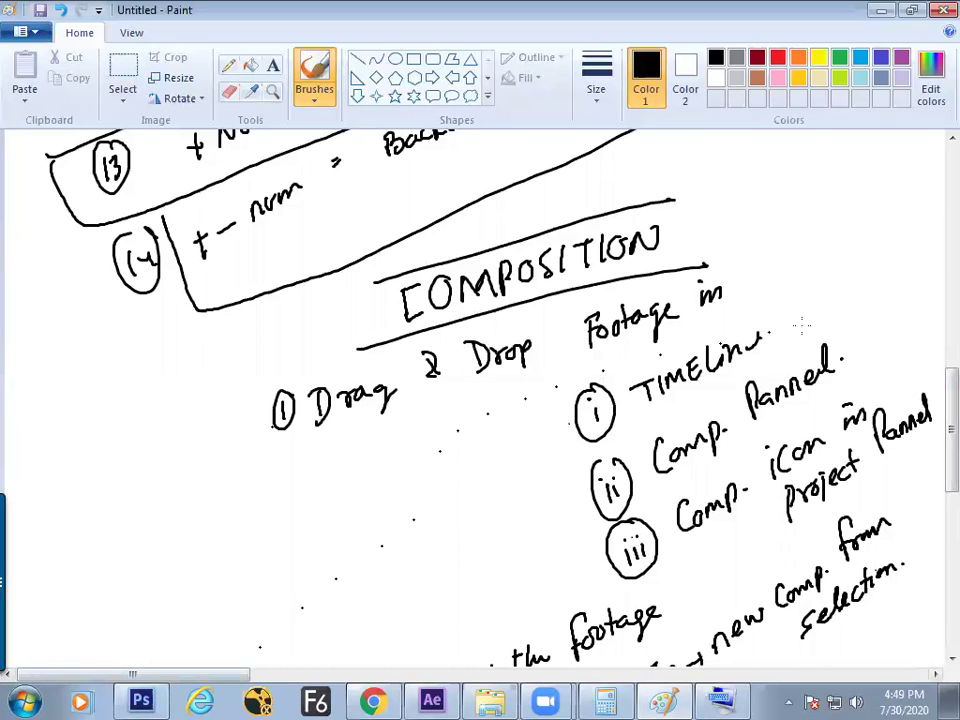
scroll(932, 424, down, 5)
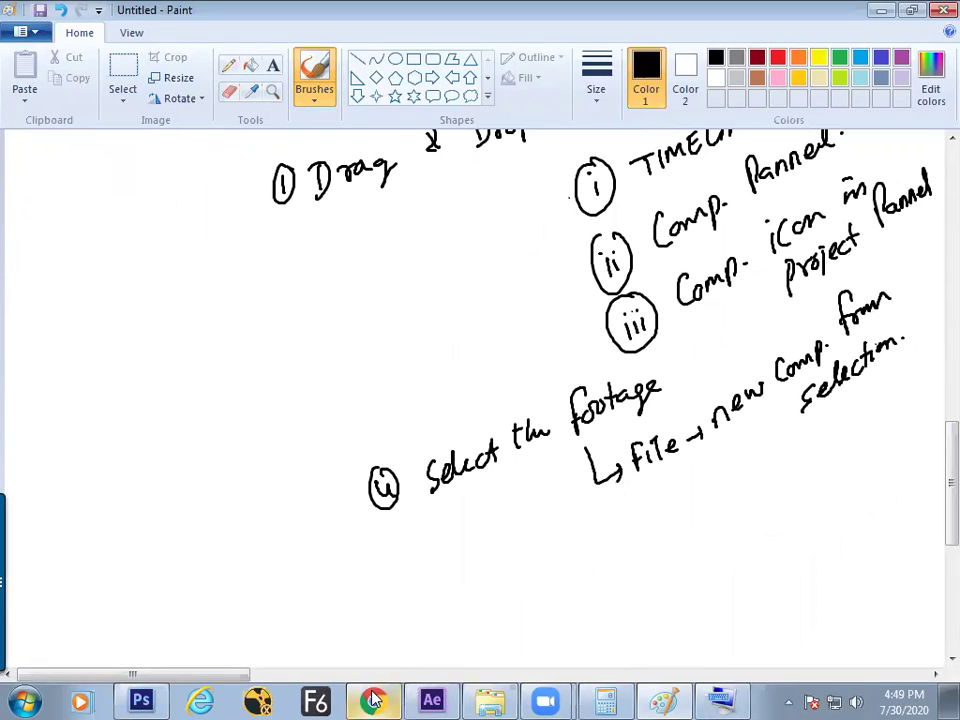
click(432, 700)
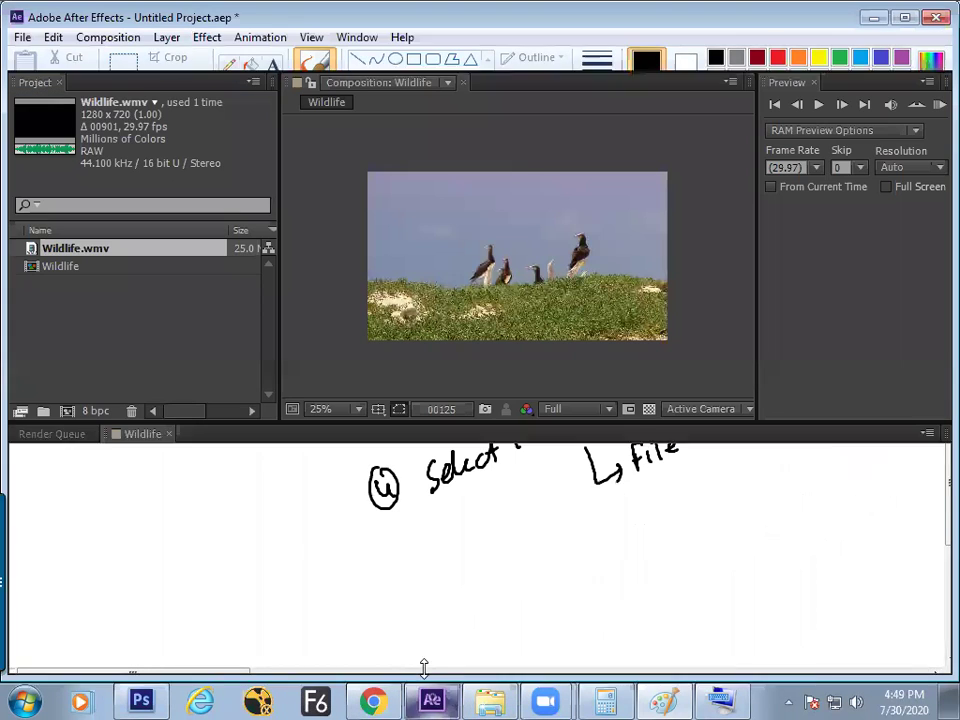
click(112, 333)
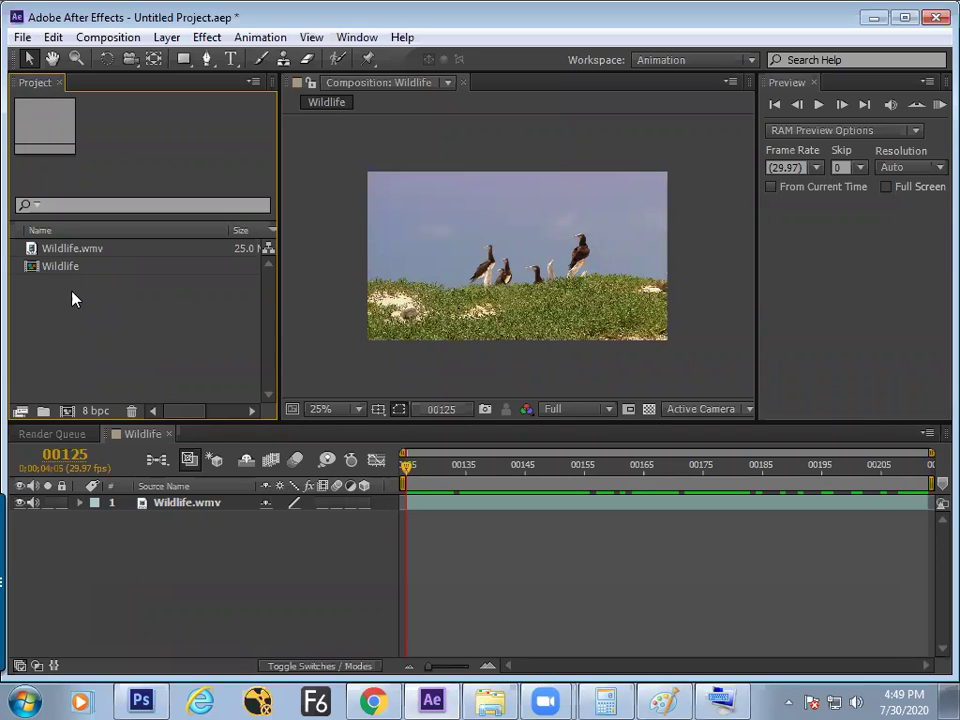
click(75, 248)
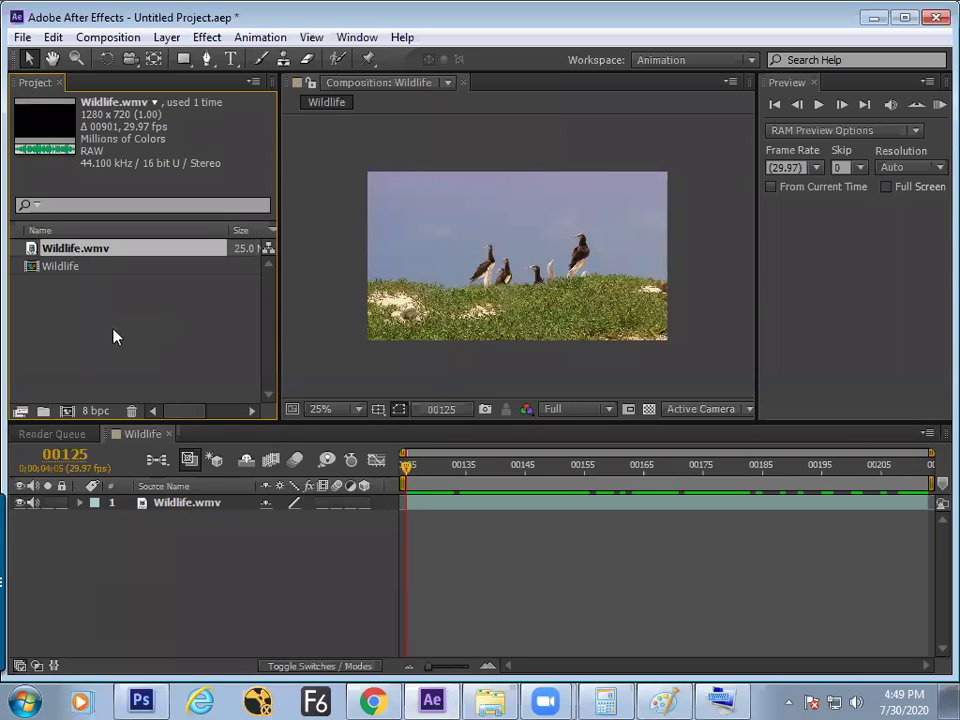
double_click(105, 351)
click(92, 216)
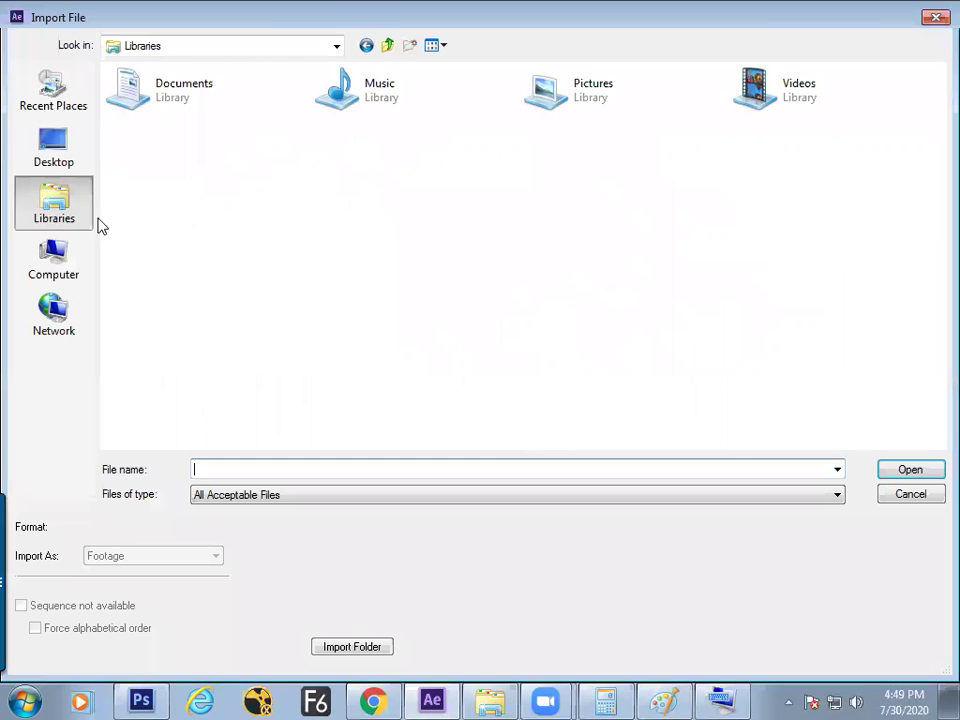
double_click(555, 101)
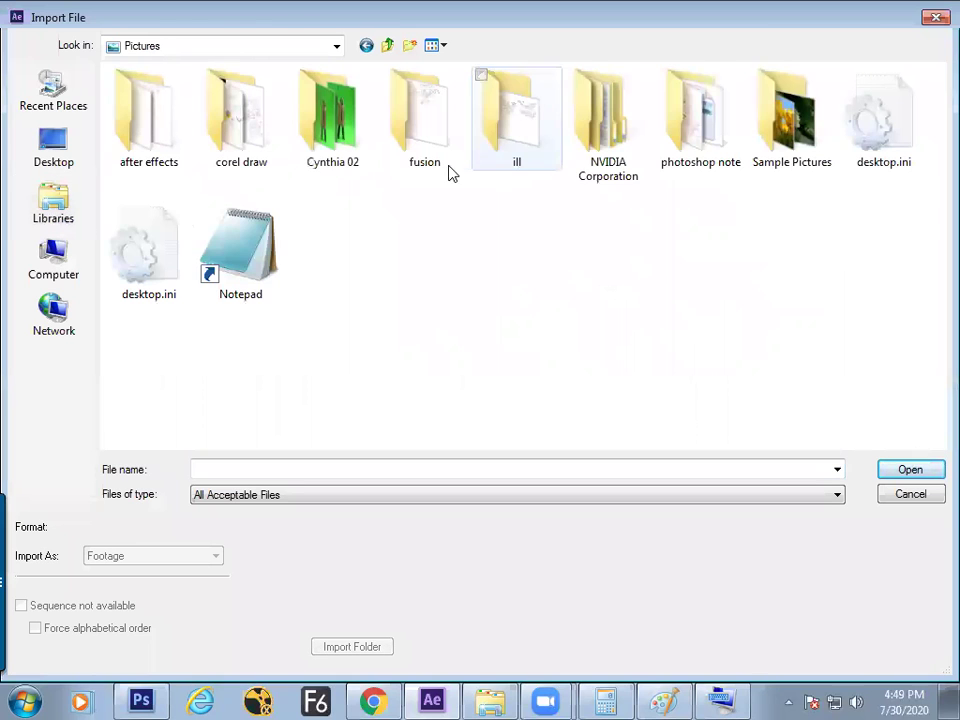
double_click(783, 130)
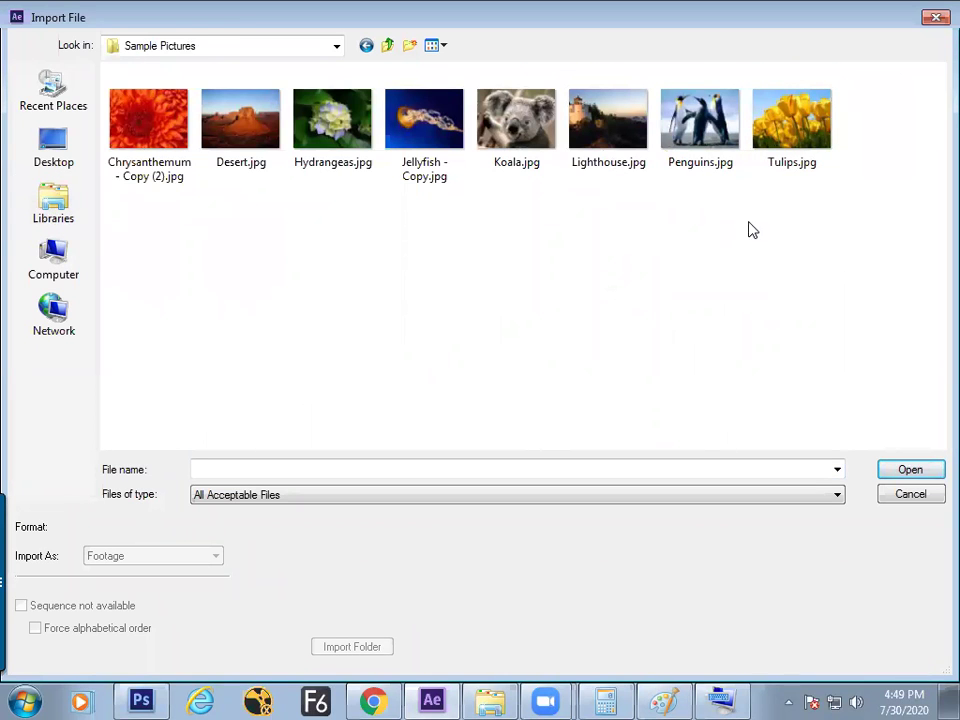
drag(840, 195, 155, 138)
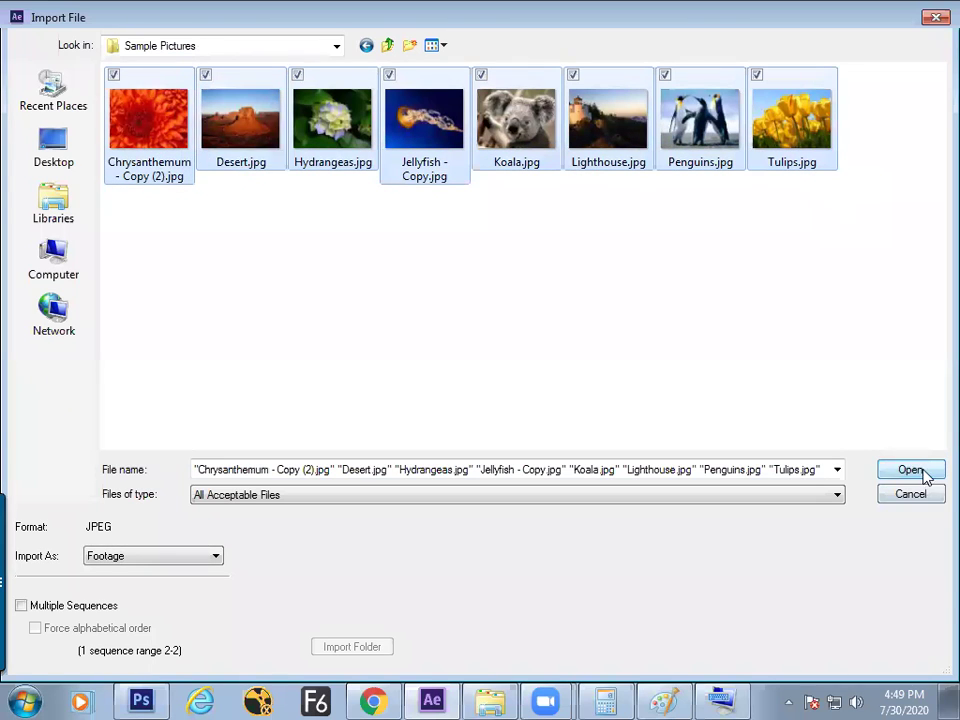
click(915, 470)
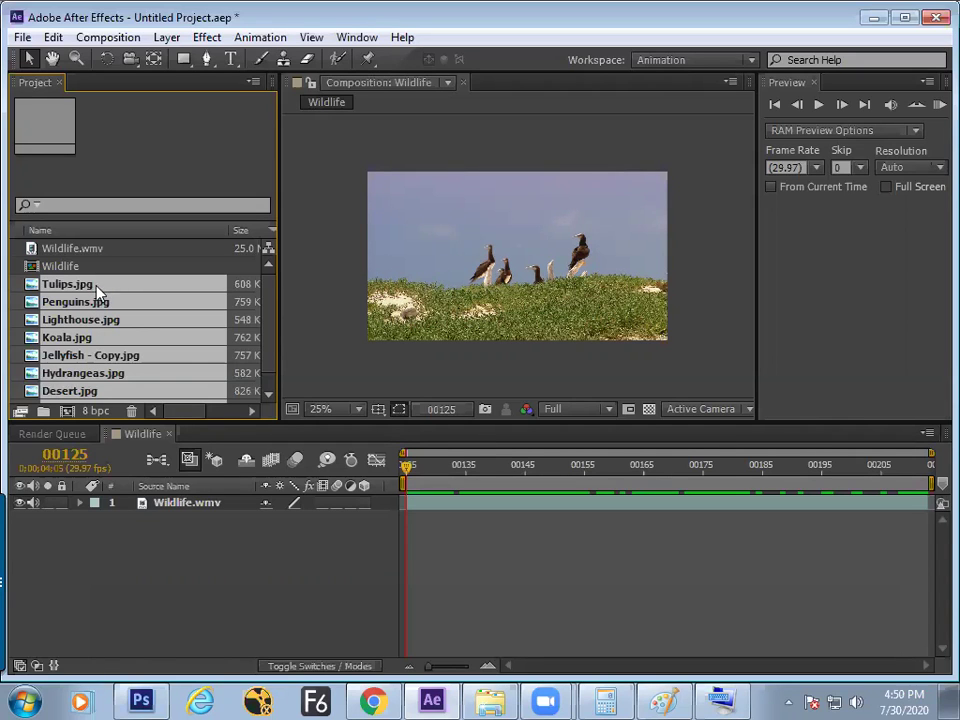
drag(96, 289, 66, 412)
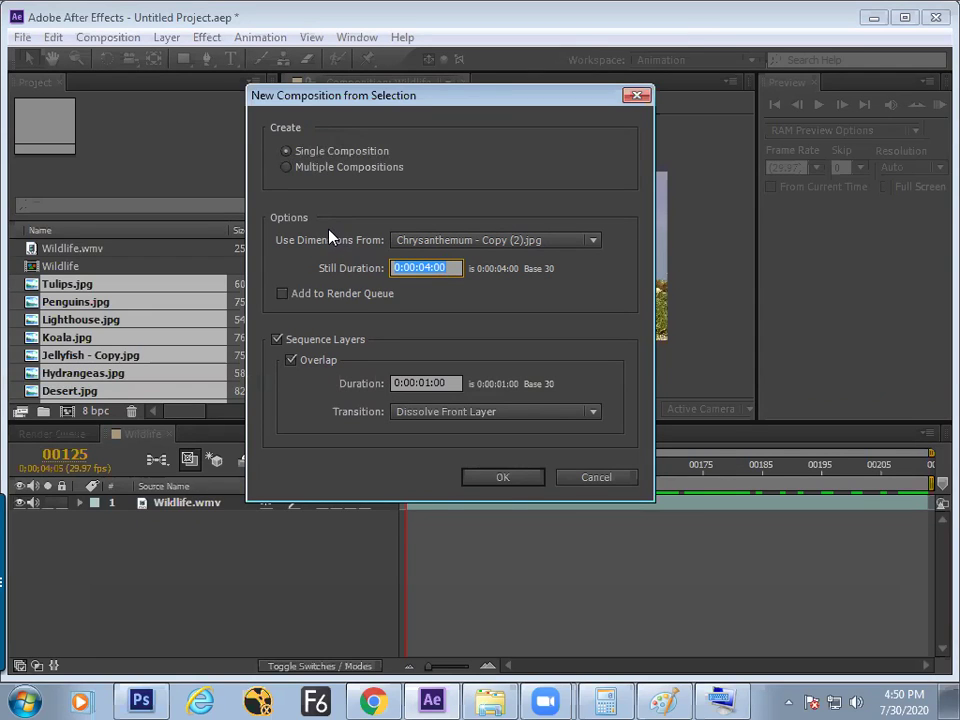
click(404, 242)
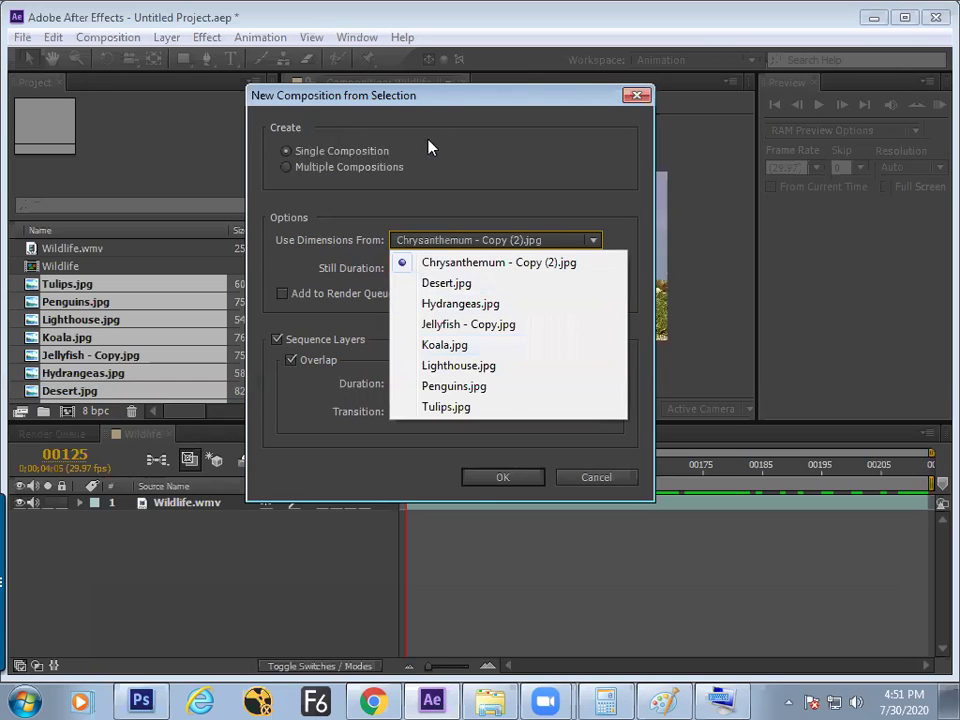
drag(433, 97, 419, 89)
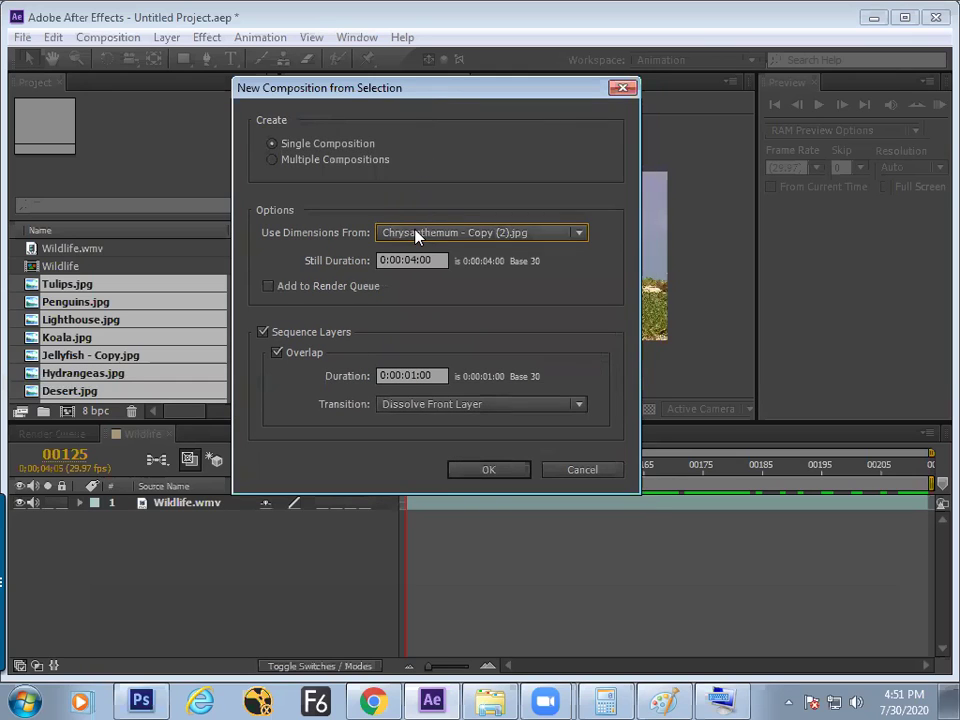
click(408, 234)
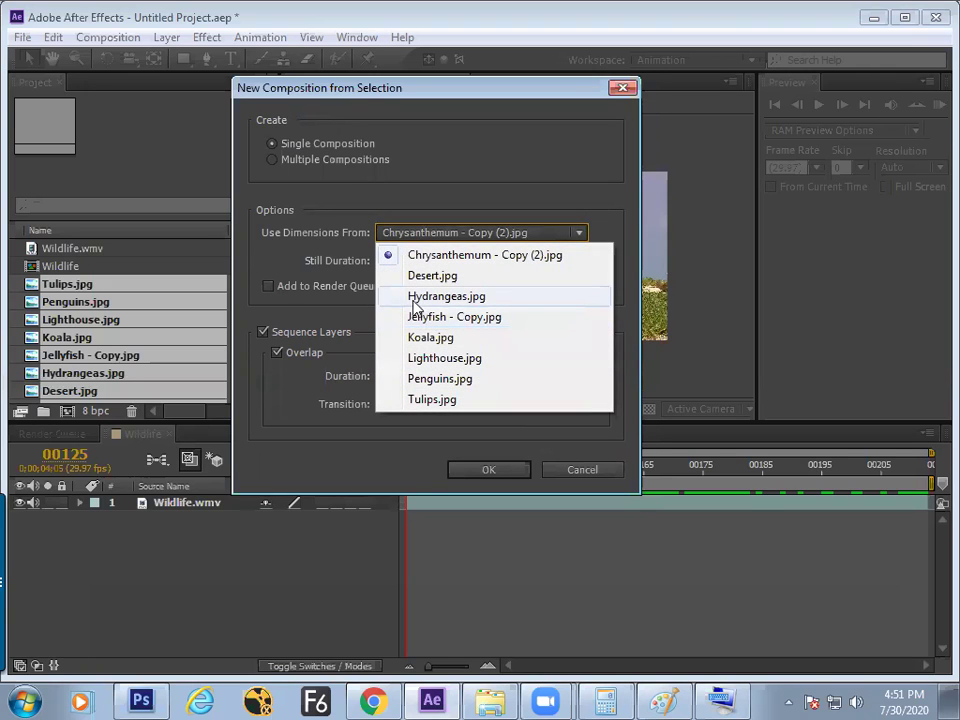
click(420, 256)
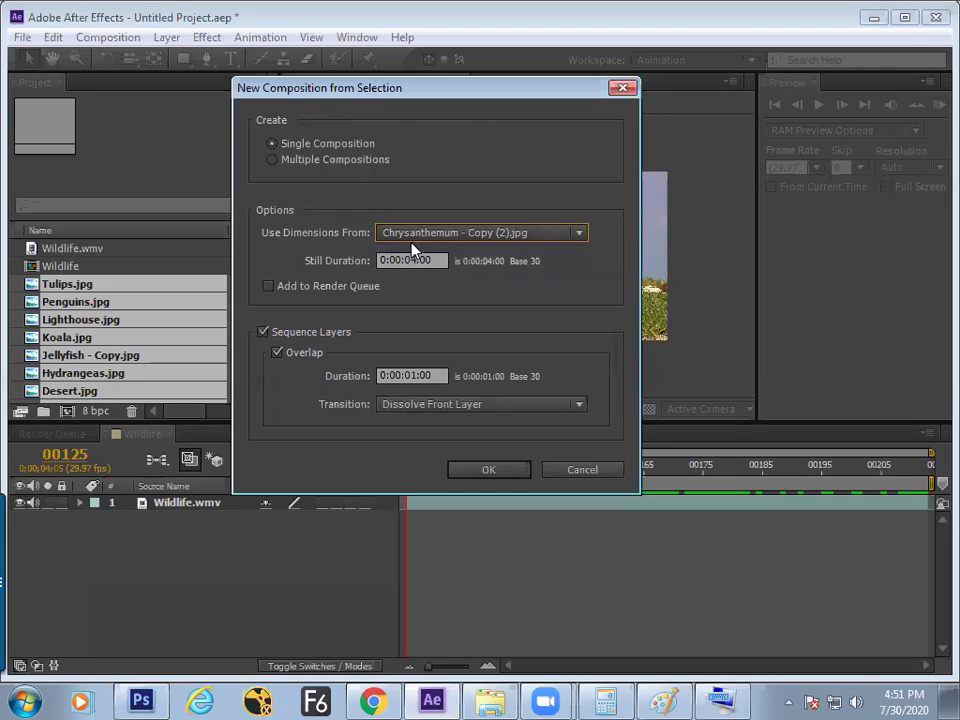
click(421, 240)
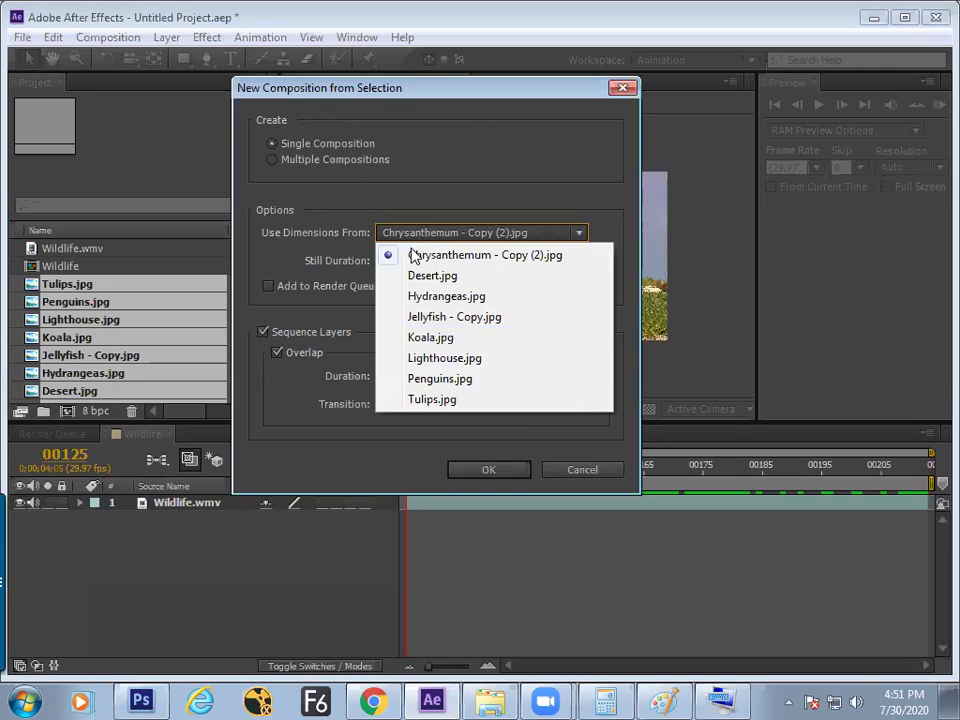
click(376, 258)
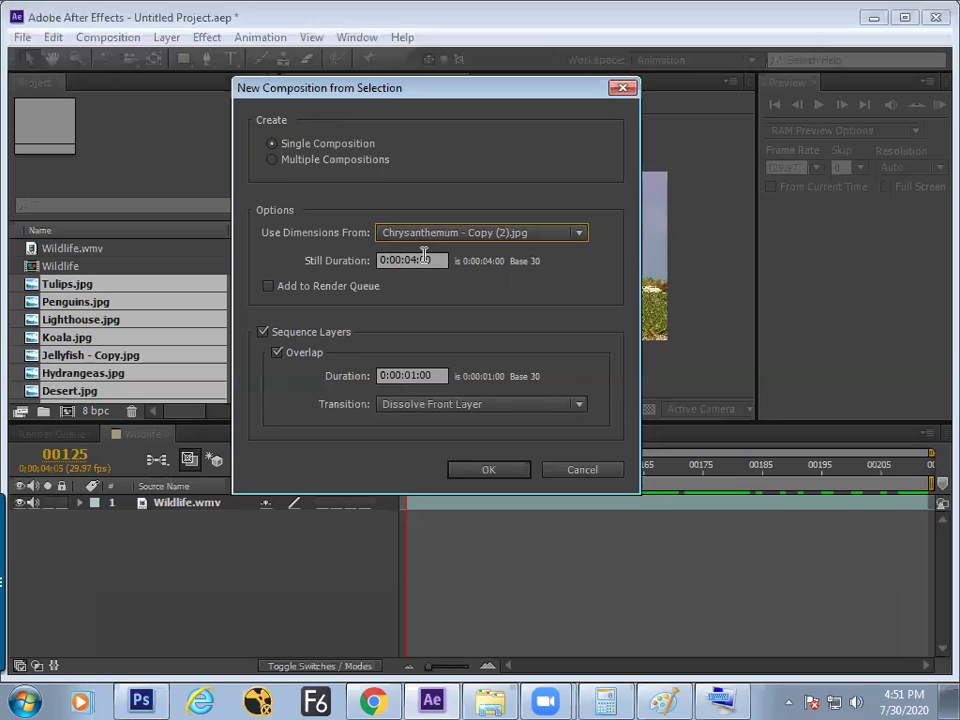
click(418, 261)
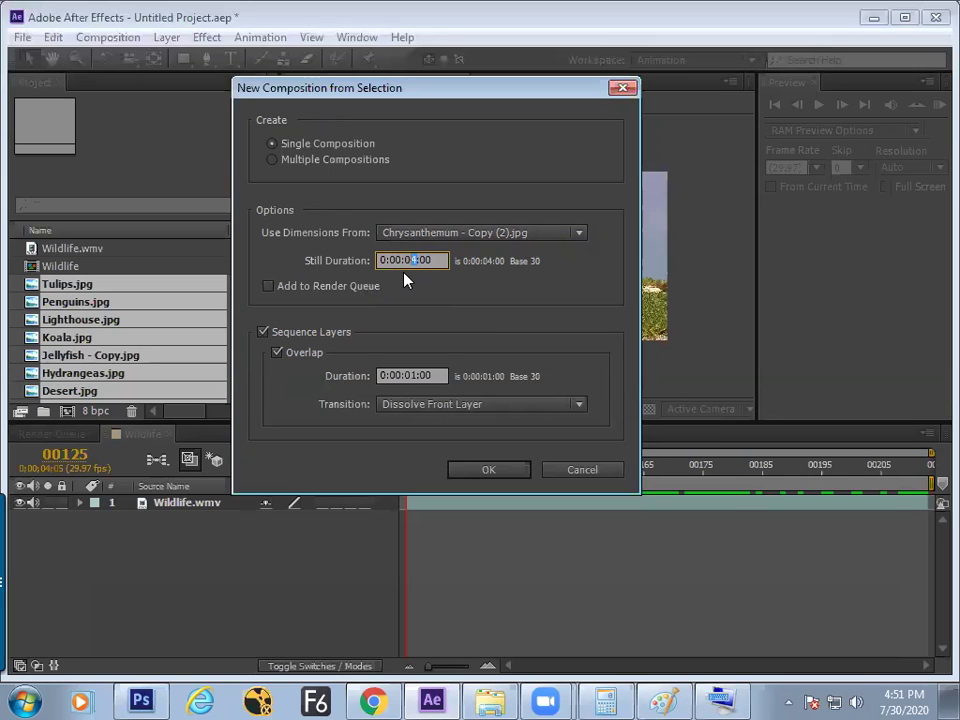
click(264, 333)
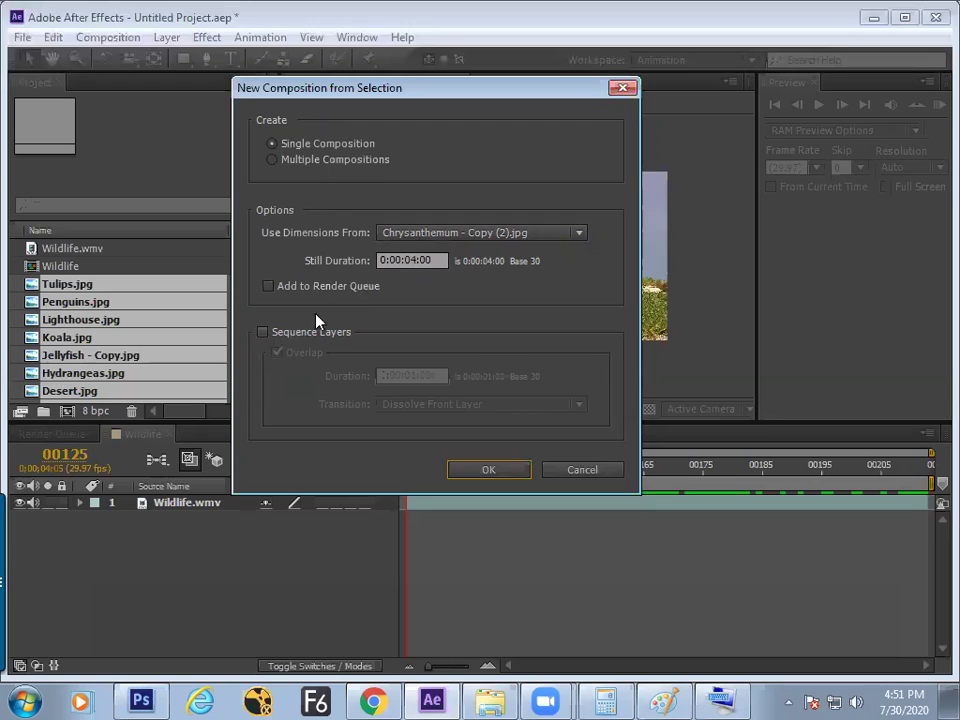
click(414, 261)
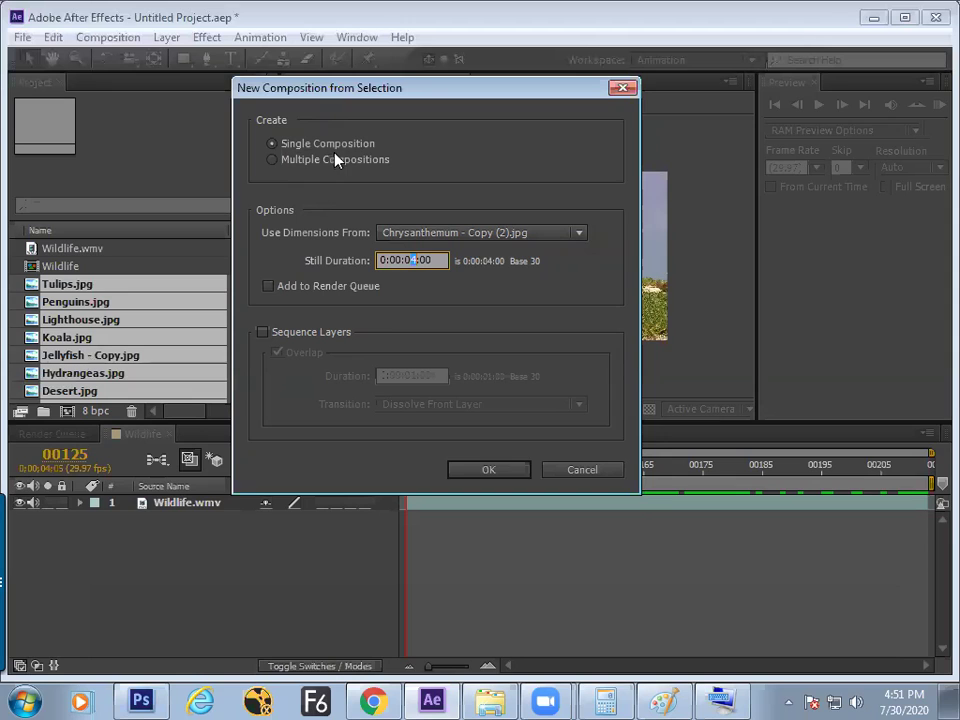
click(405, 232)
click(420, 262)
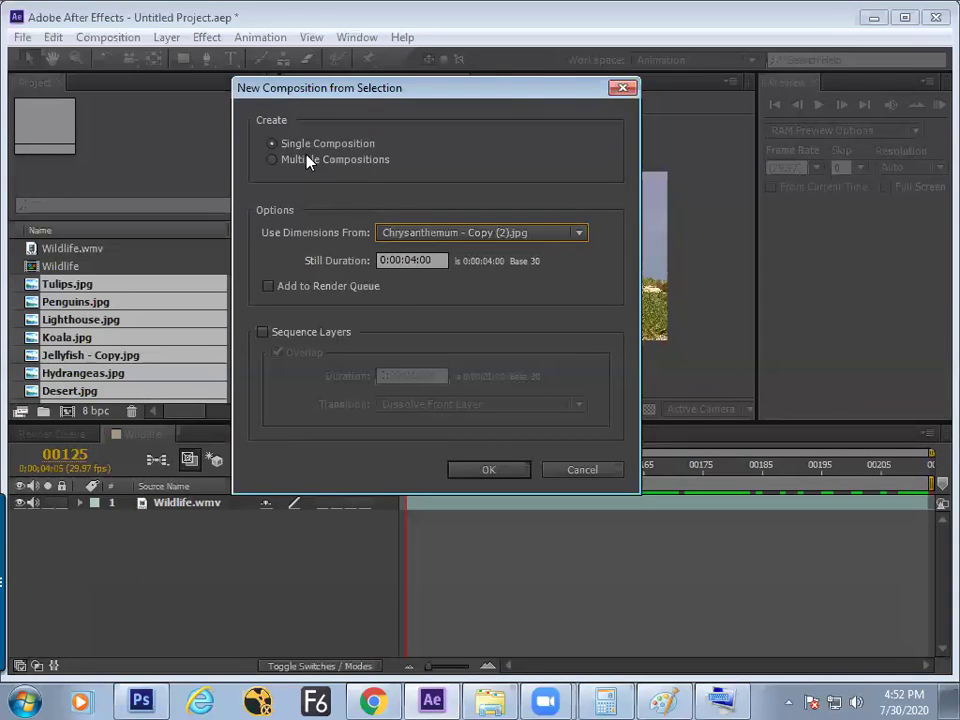
drag(476, 101, 235, 352)
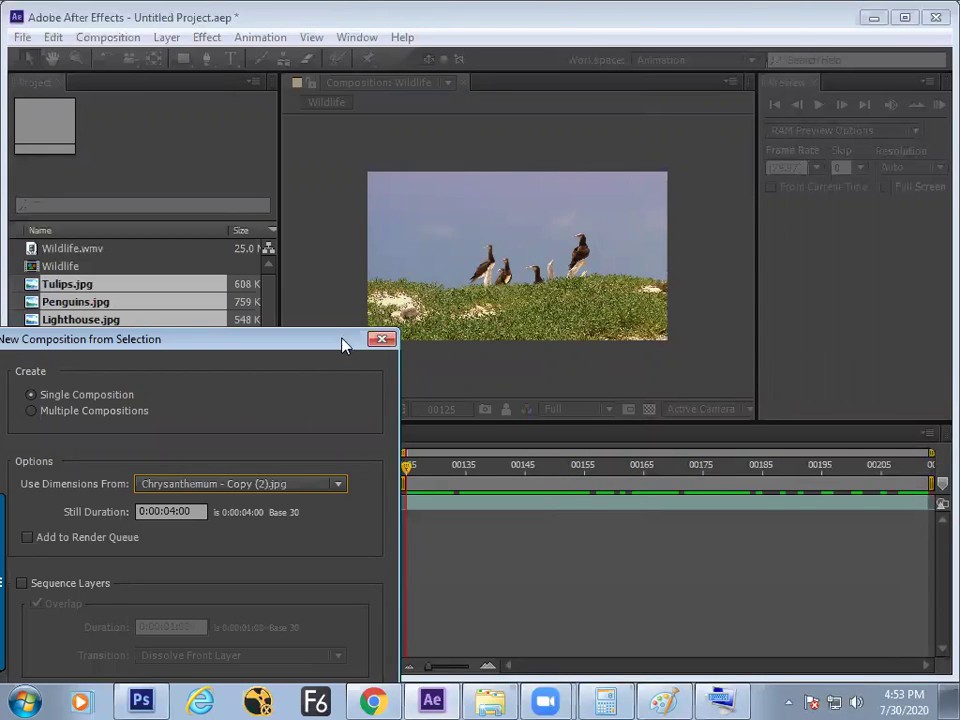
drag(343, 350, 385, 337)
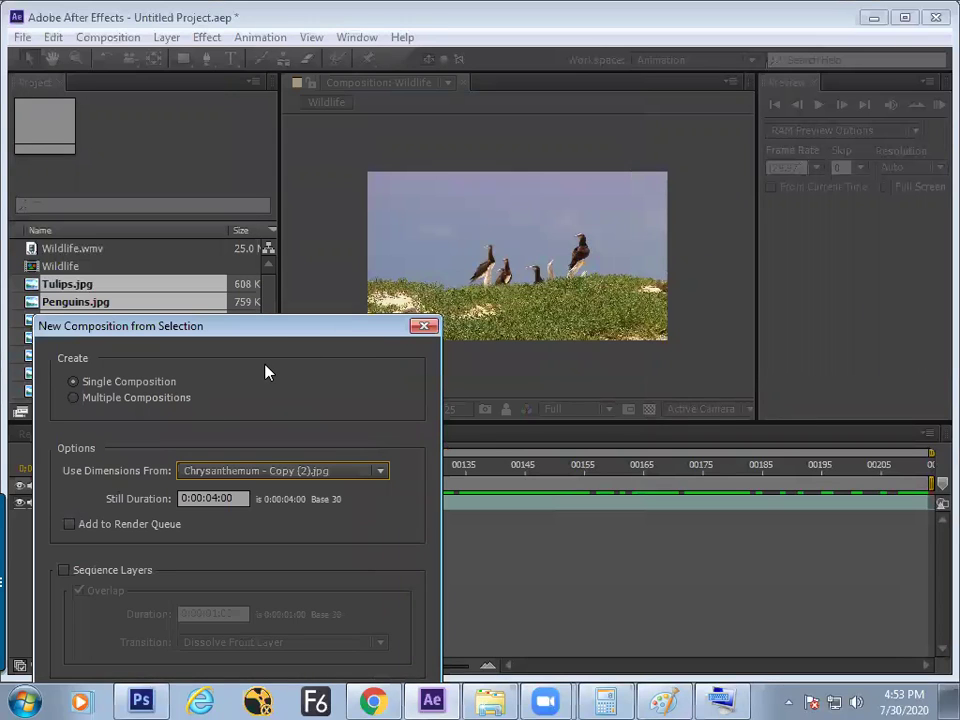
drag(318, 332, 439, 281)
click(440, 281)
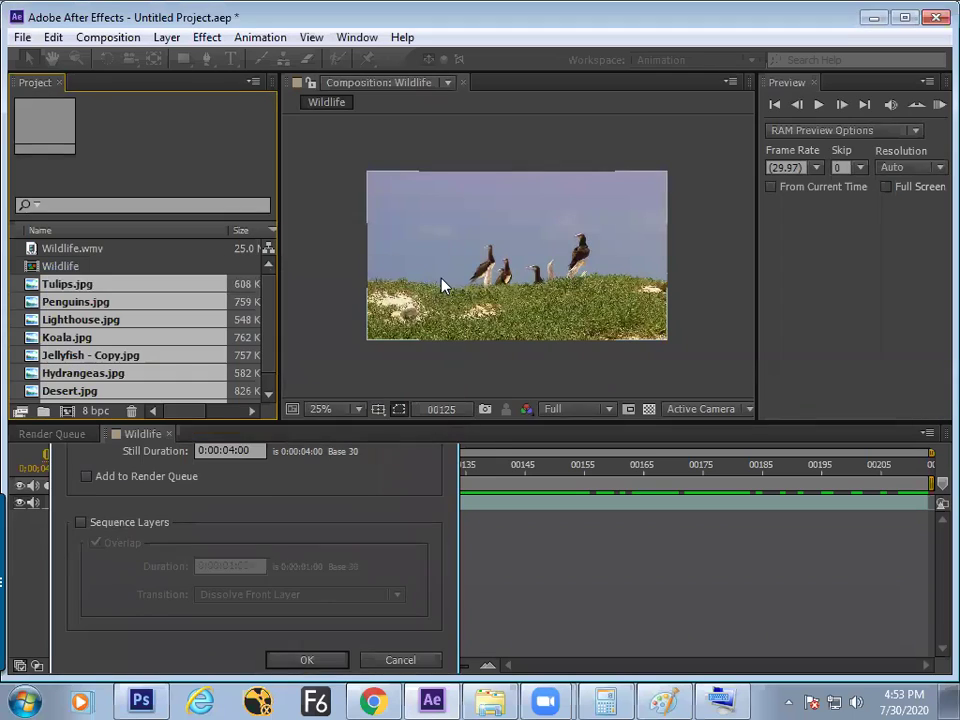
Select the Wildlife composition, preview the Tulips.jpg footage in the viewer, and close the preview.
click(148, 266)
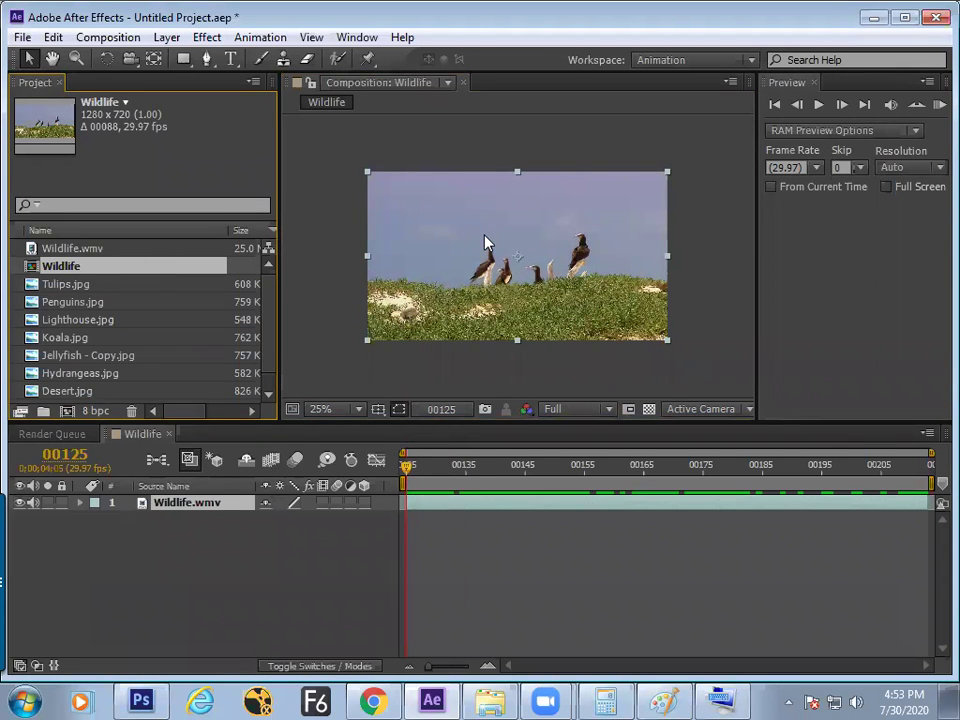
double_click(60, 284)
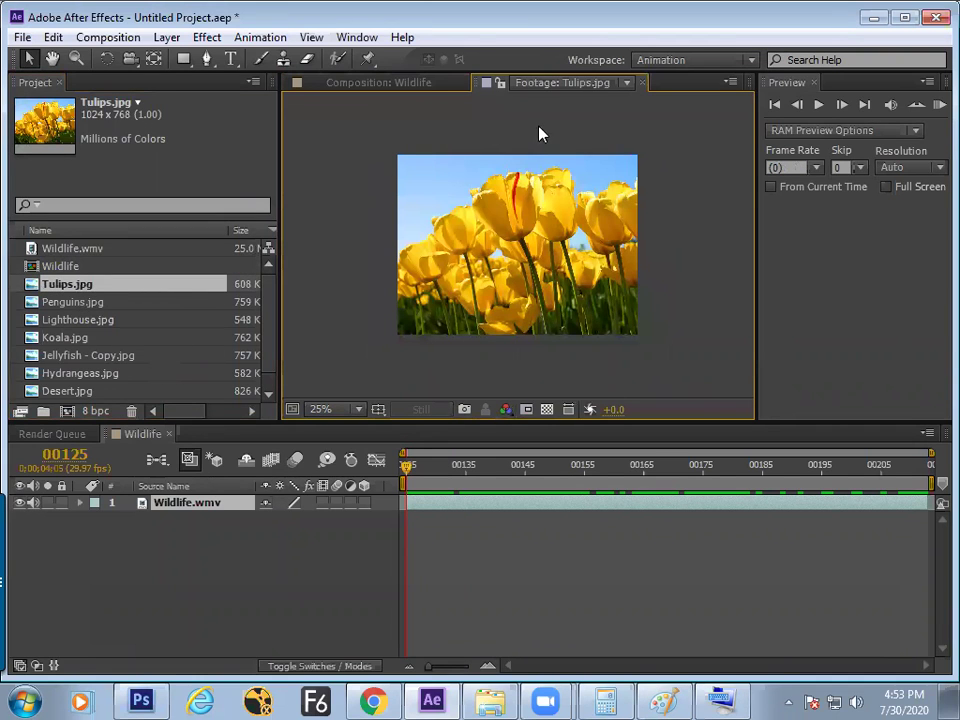
click(641, 83)
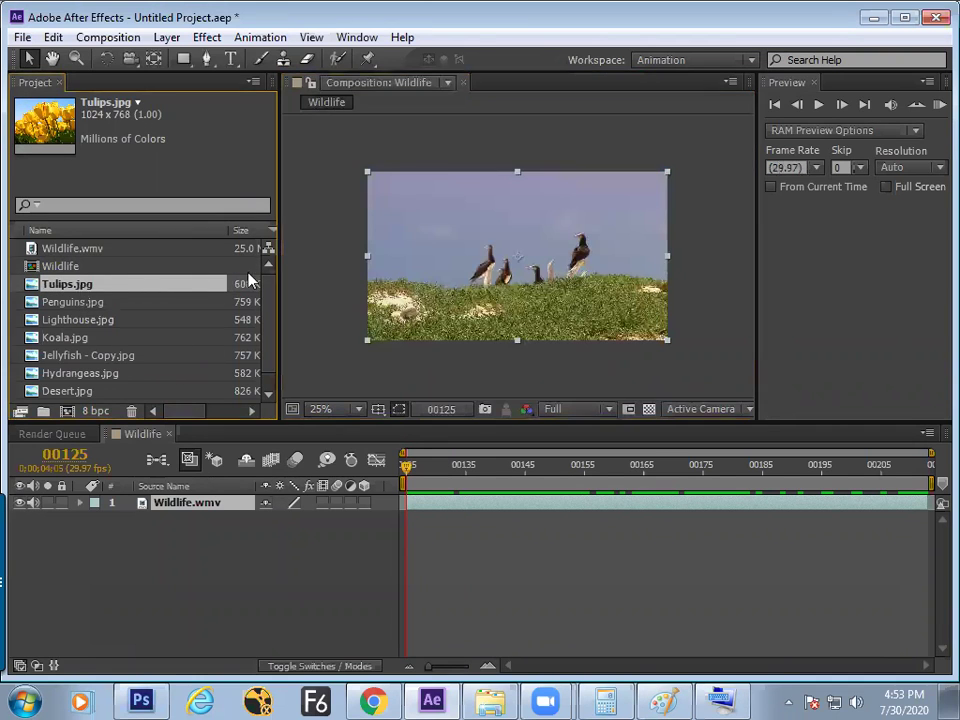
Create a single composition from all eight images, using Tulips.jpg dimensions, a 0:00:04:00 still duration and Sequence Layers off.
scroll(220, 360, down, 1)
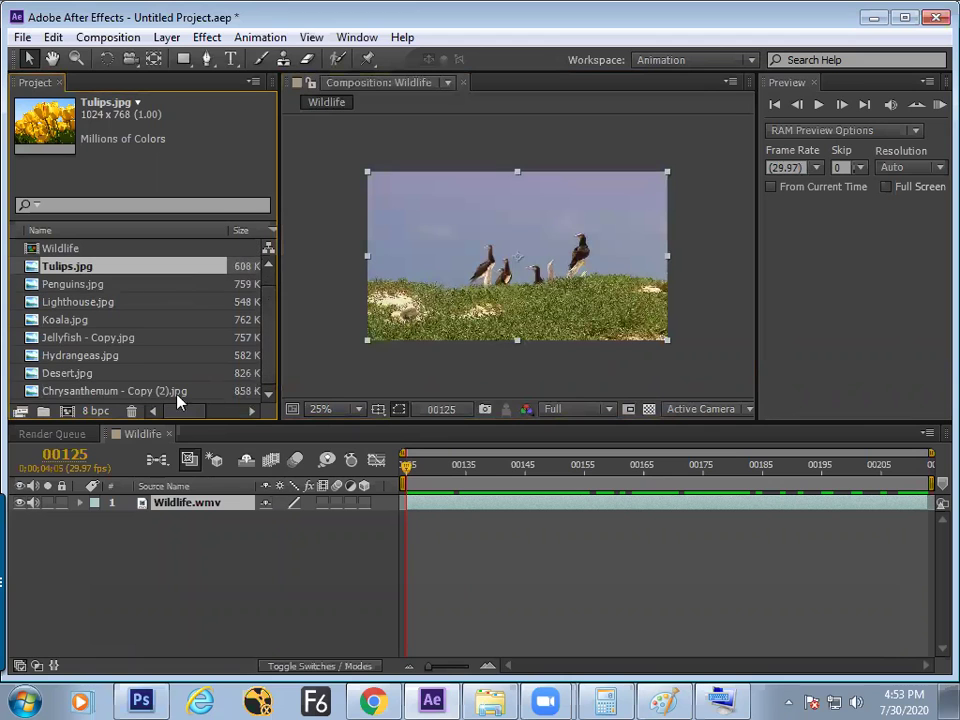
shift+click(113, 393)
drag(93, 392, 68, 411)
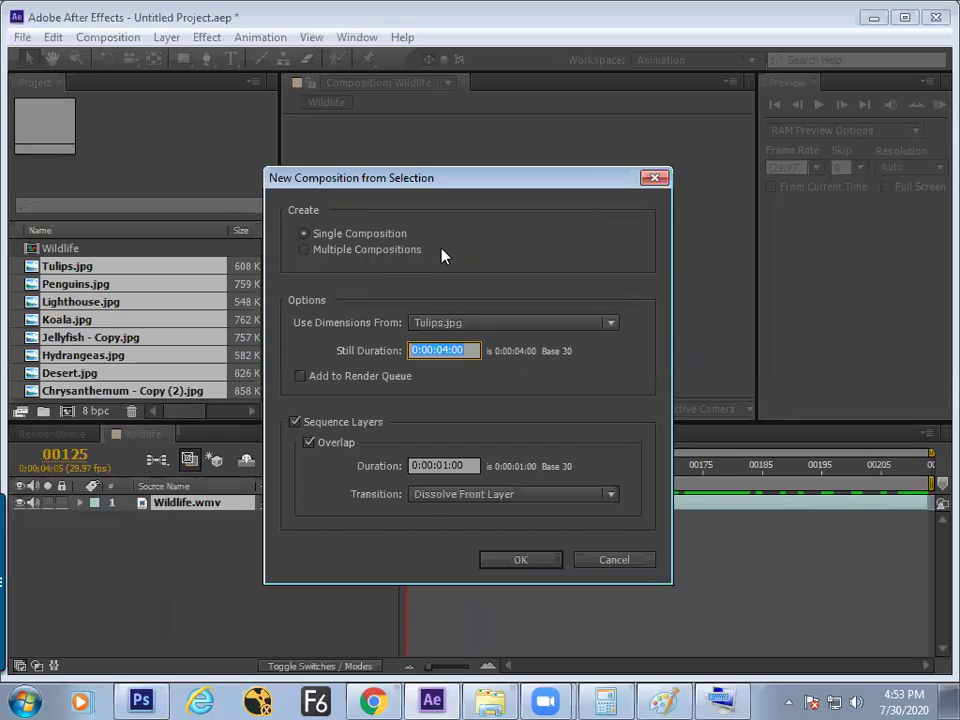
click(296, 423)
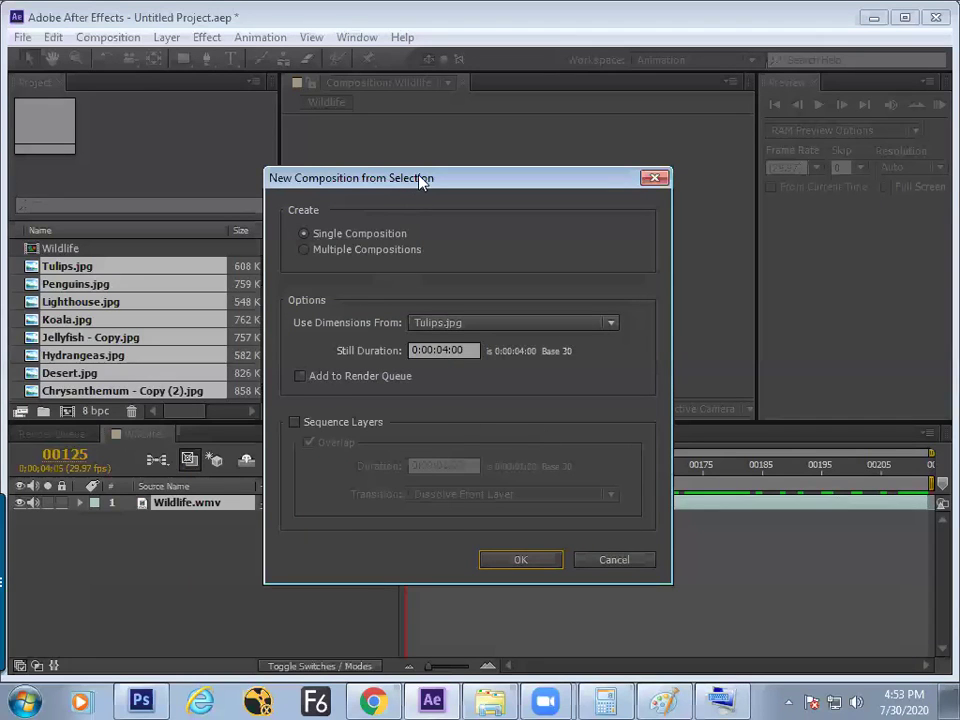
drag(420, 180, 403, 144)
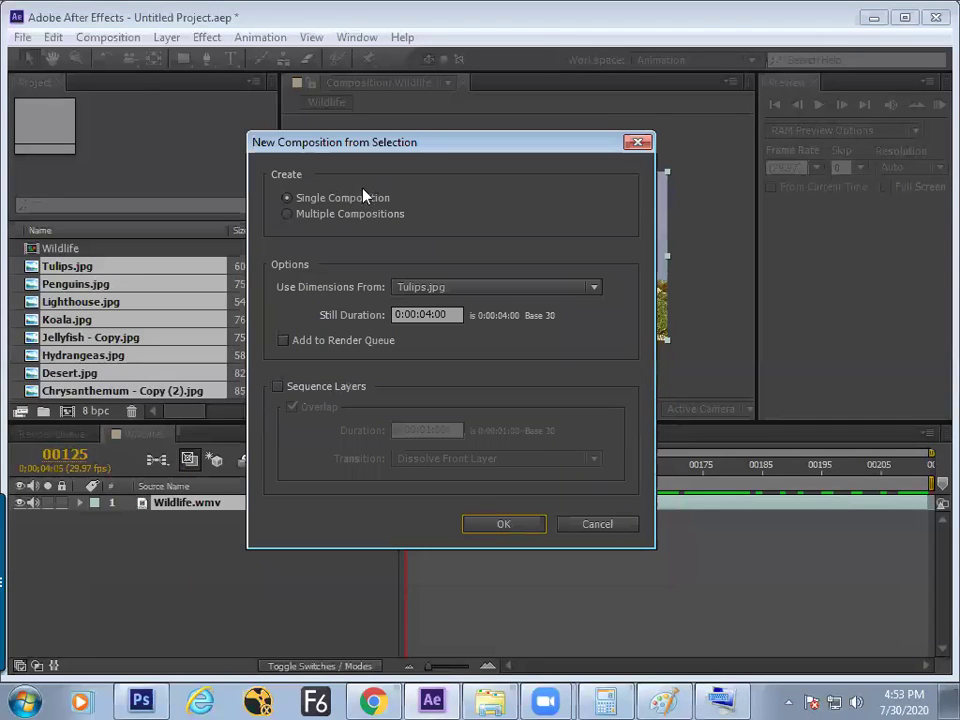
click(487, 527)
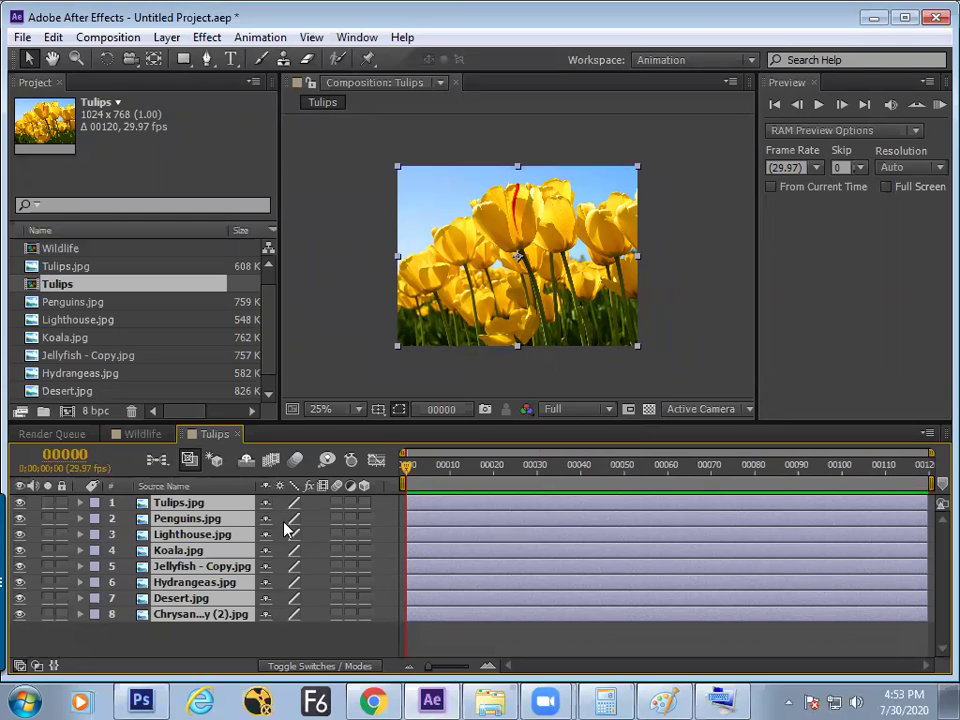
Play and stop the Tulips composition, and scrub the timeline to frame 17.
key(space)
key(space)
drag(418, 473, 480, 467)
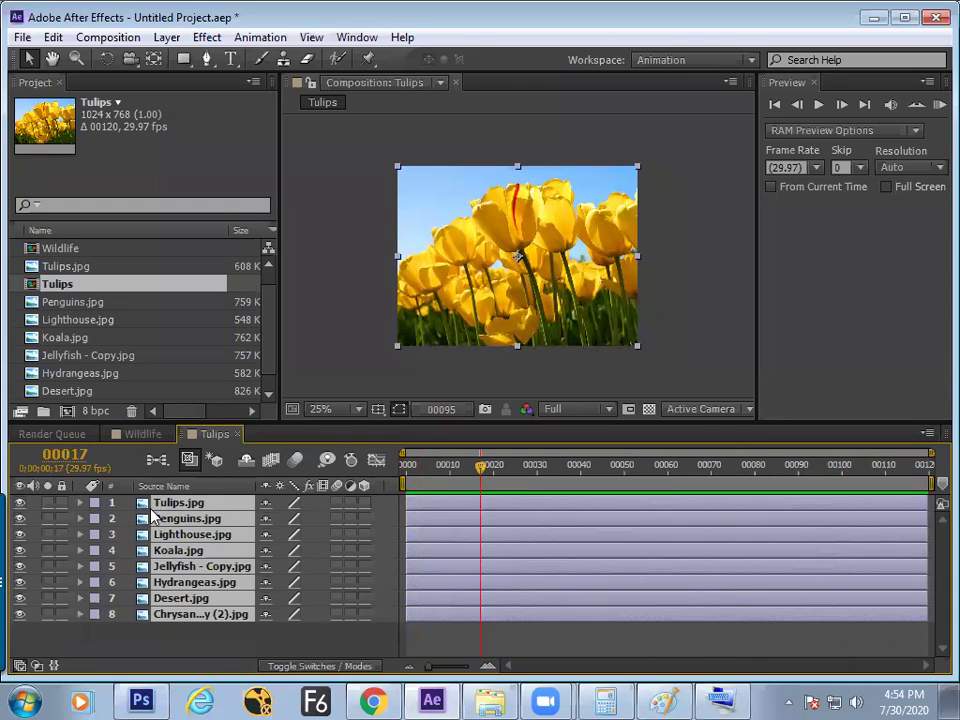
Toggle the visibility of the image layers in the Tulips composition off and back on.
click(23, 512)
click(21, 513)
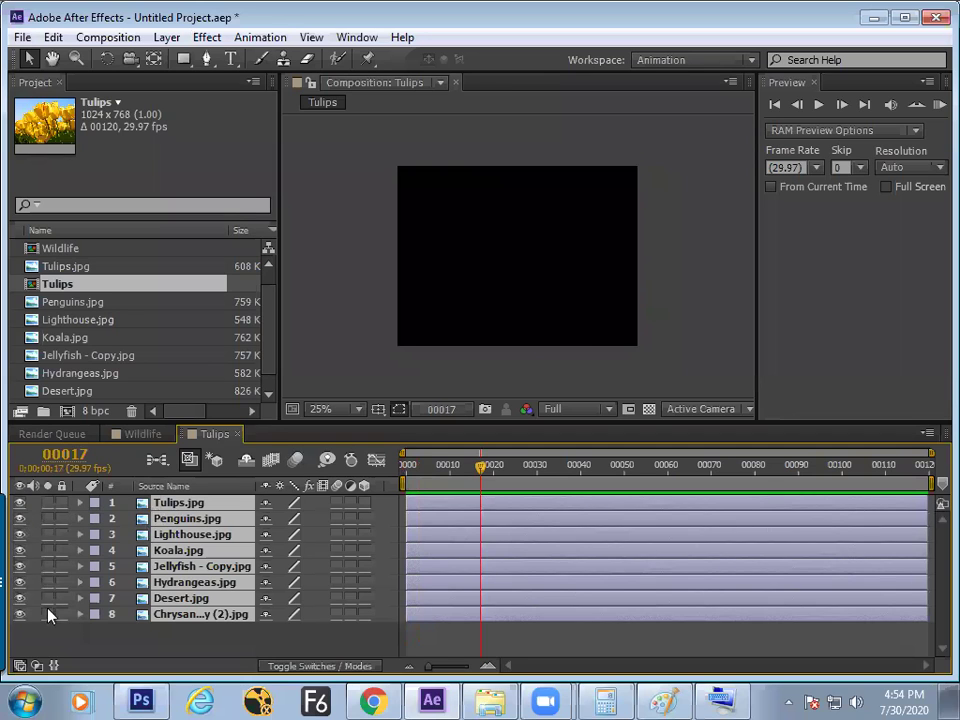
mouse_move(20, 503)
mouse_down()
mouse_move(22, 552)
mouse_move(21, 503)
mouse_up()
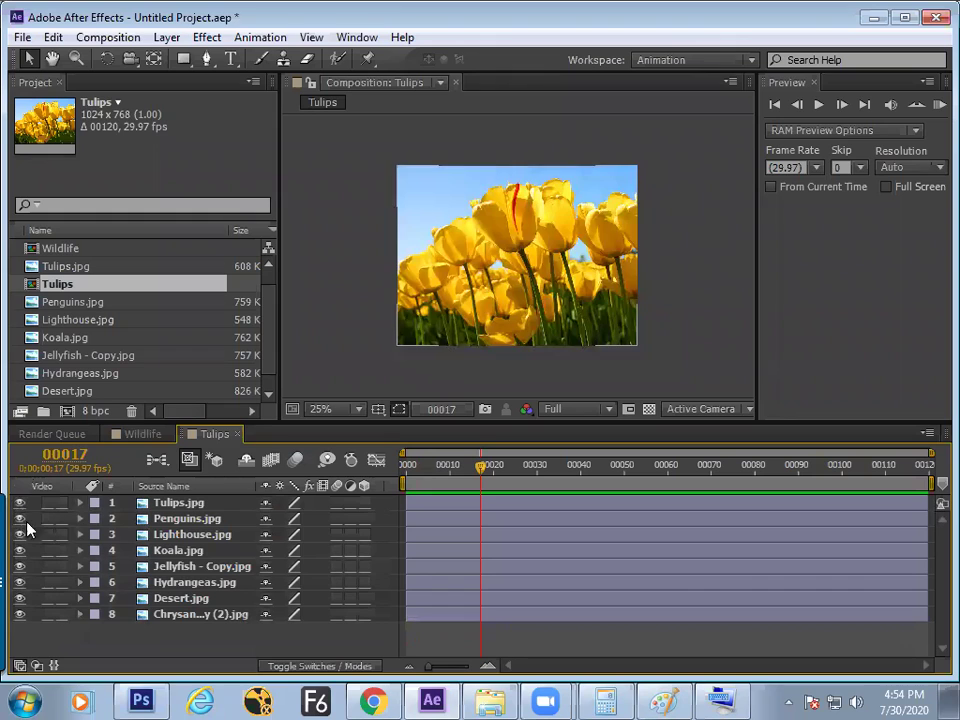
Compare the Wildlife and Tulips composition timelines and select the Tulips.jpg layer in the Tulips composition.
click(150, 434)
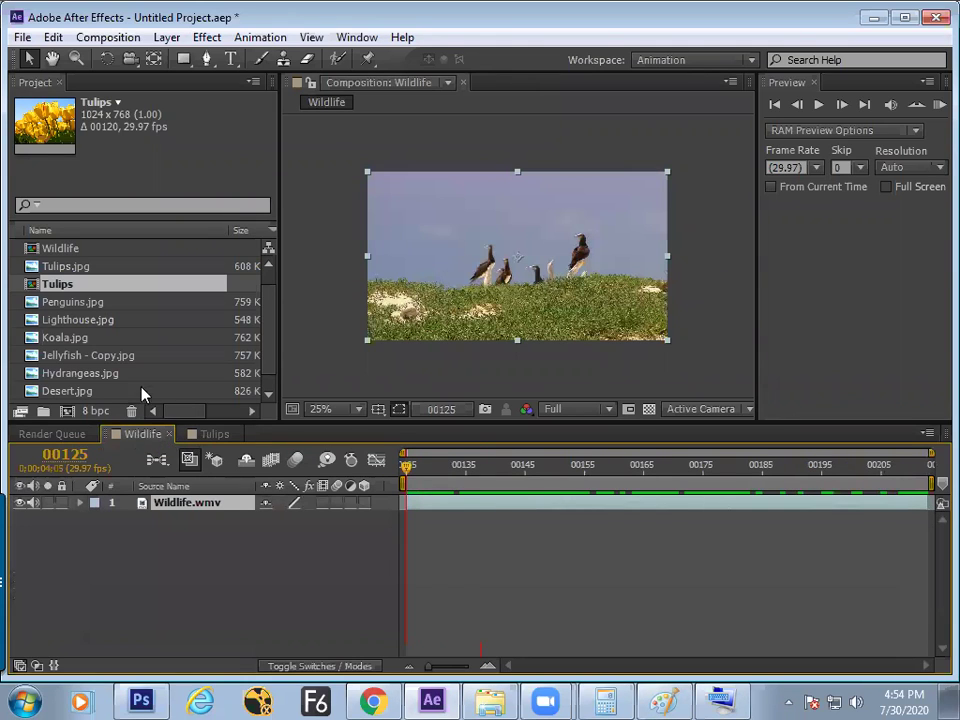
click(205, 434)
click(186, 506)
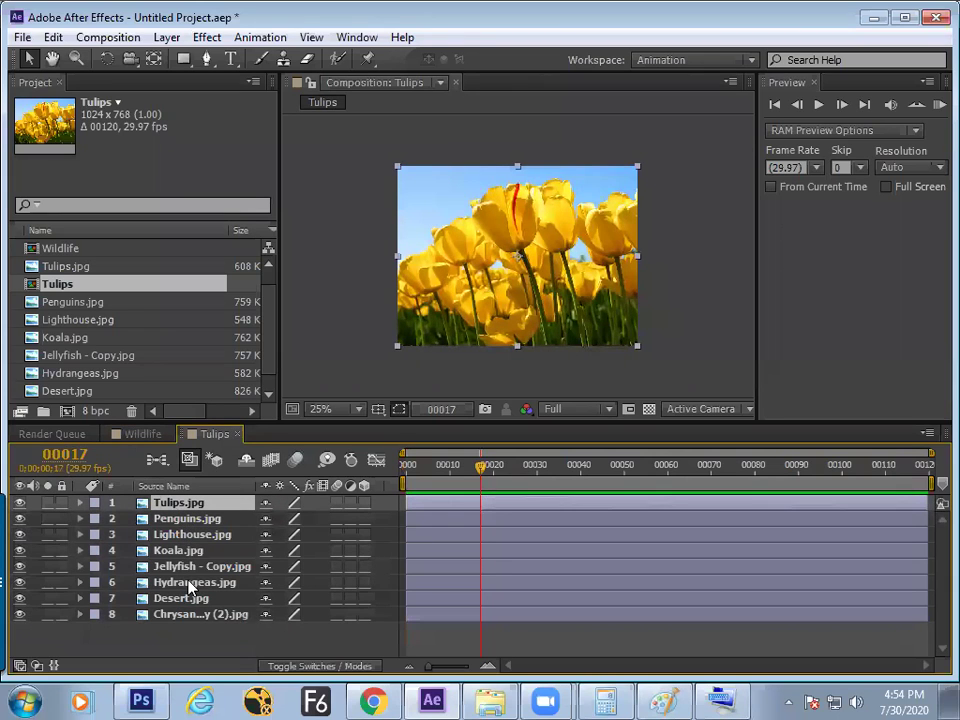
click(188, 460)
Create a single composition from the seven images Penguins.jpg through Chrysanthemum - Copy (2).jpg, with Sequence Layers on and Overlap off.
click(105, 308)
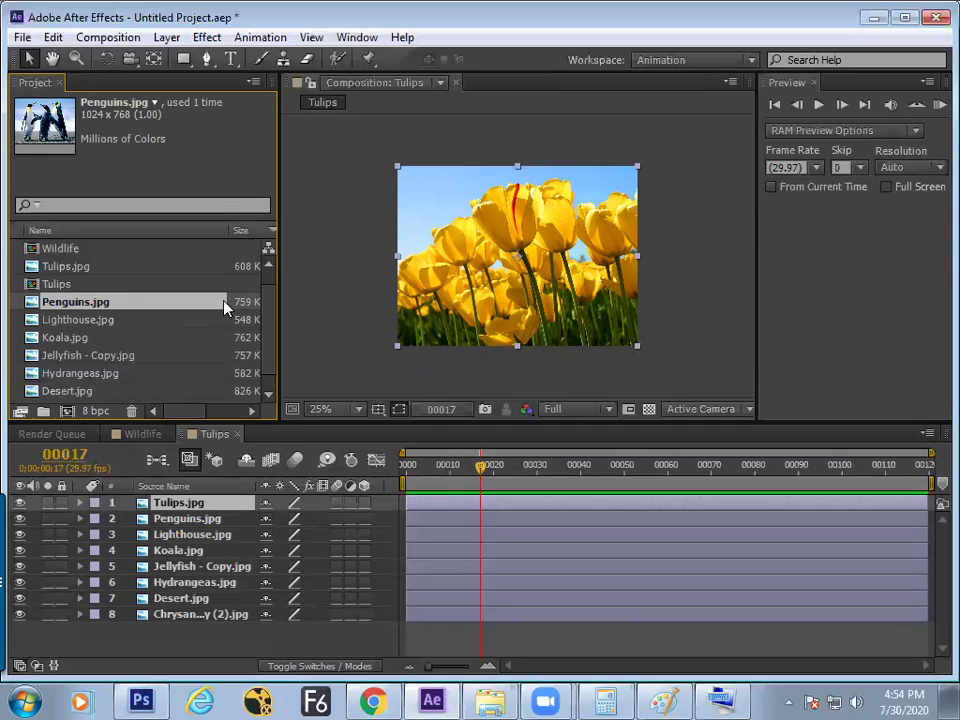
scroll(200, 350, down, 1)
shift+click(87, 393)
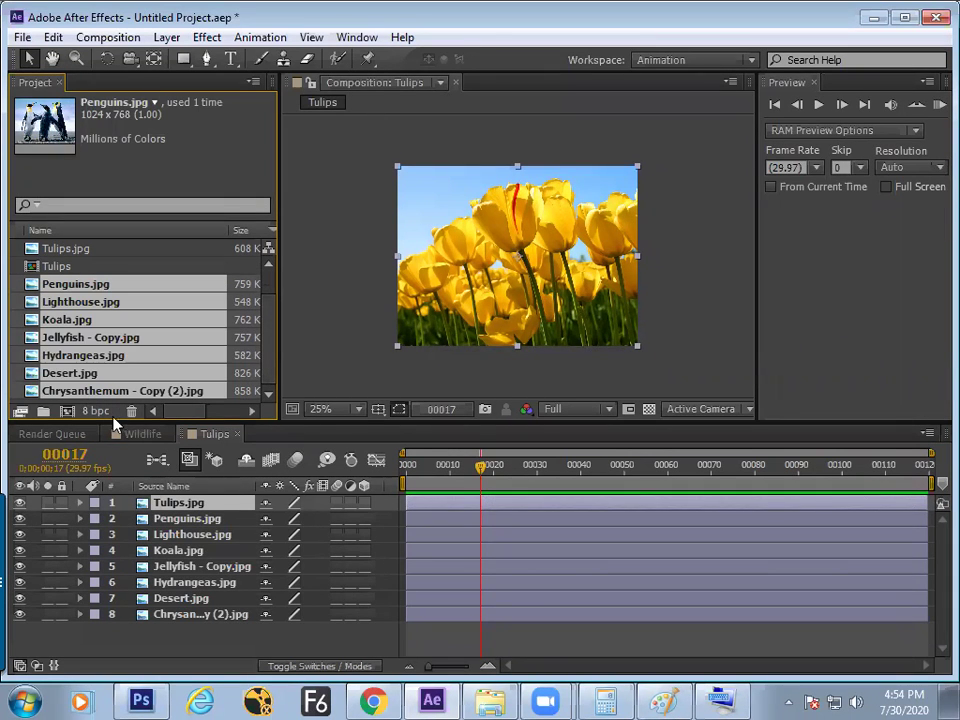
drag(80, 402, 67, 411)
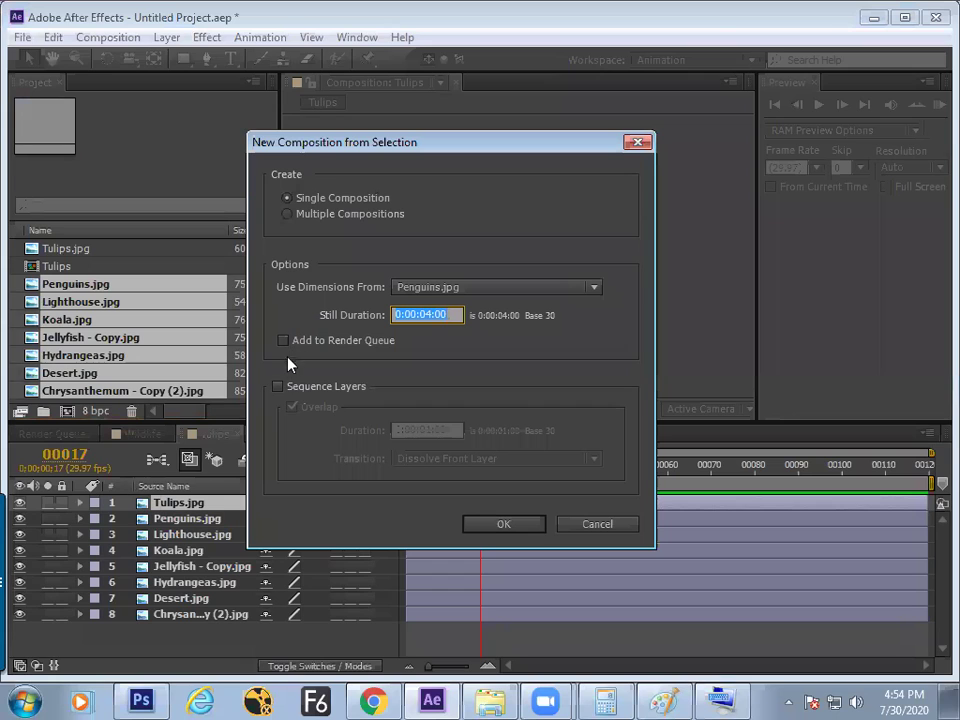
click(279, 388)
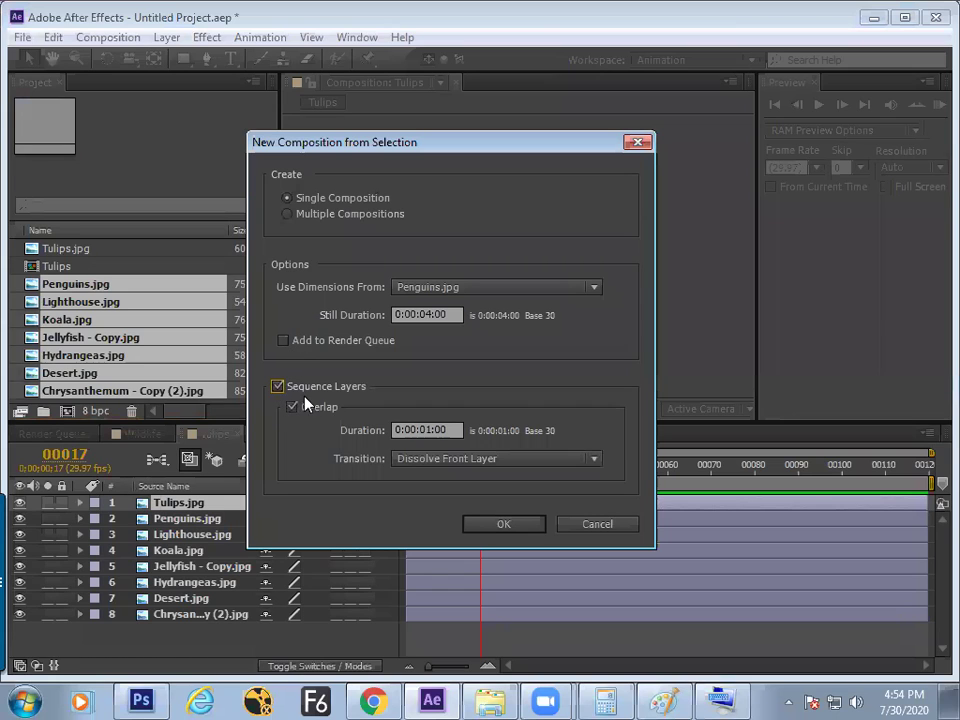
click(304, 408)
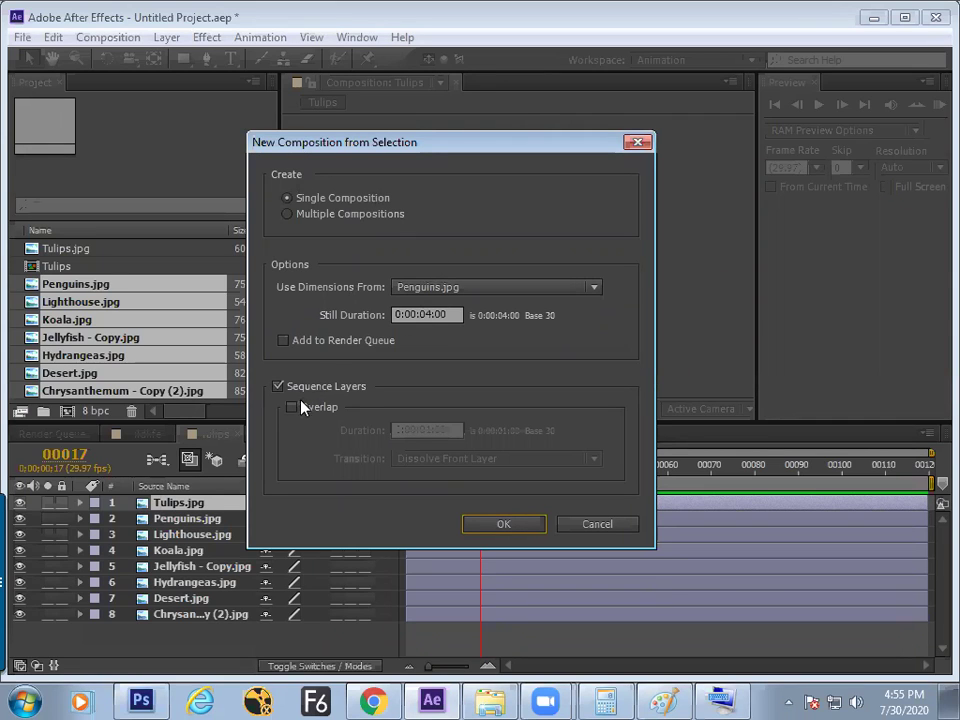
click(502, 527)
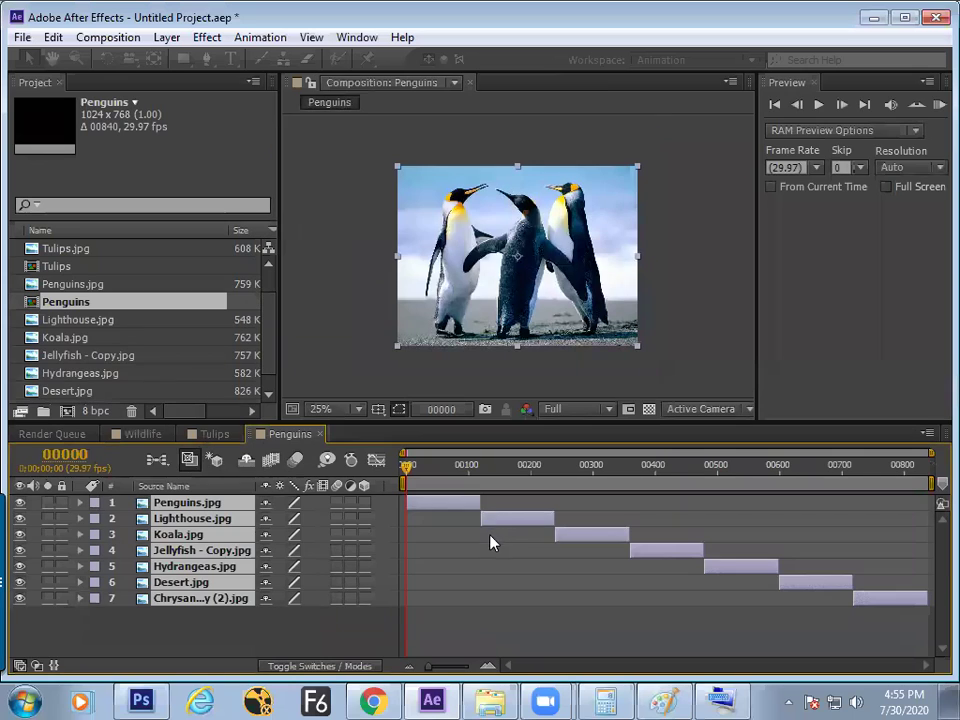
Scrub through the sequenced Penguins composition, compare its layer arrangement with the Tulips composition, and park the playhead at frame 121.
drag(450, 468, 320, 540)
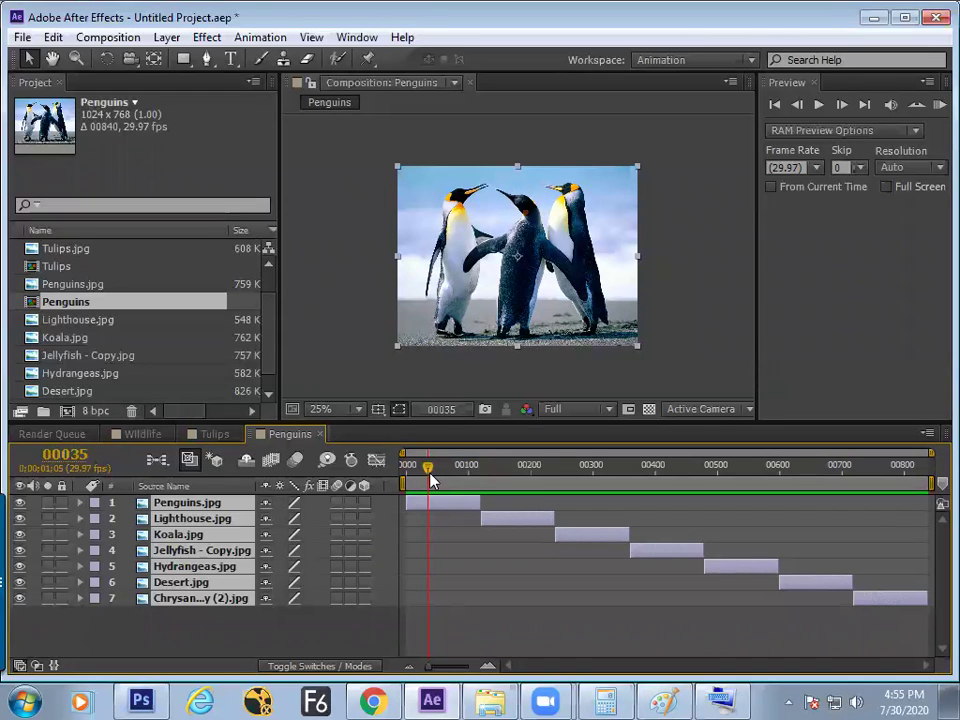
click(219, 436)
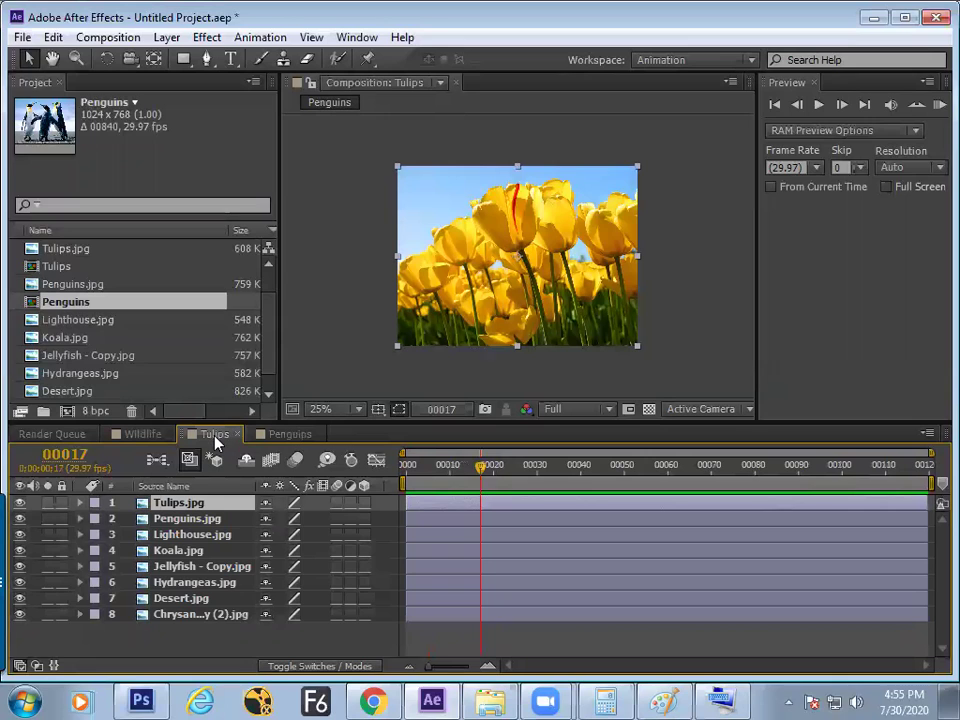
click(294, 437)
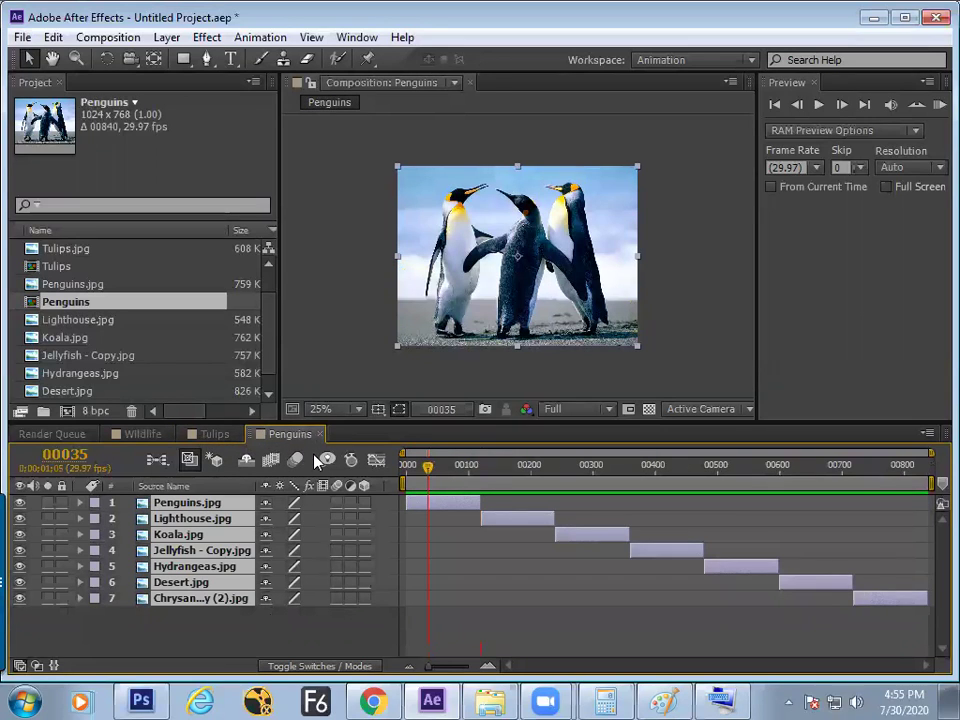
drag(437, 474, 480, 477)
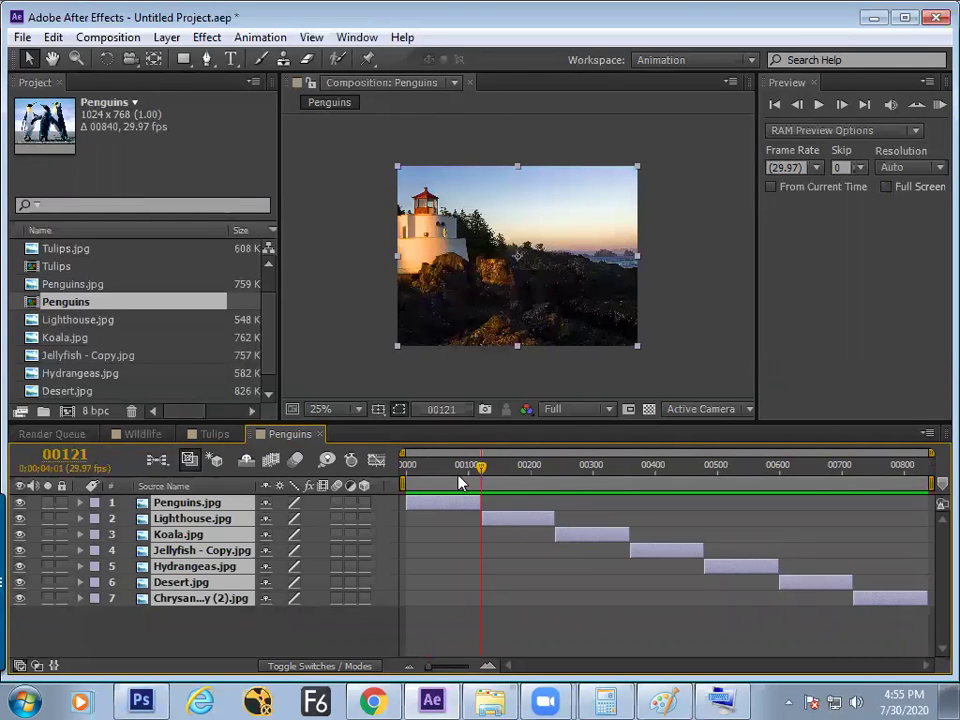
scroll(268, 361, down, 1)
drag(62, 284, 60, 250)
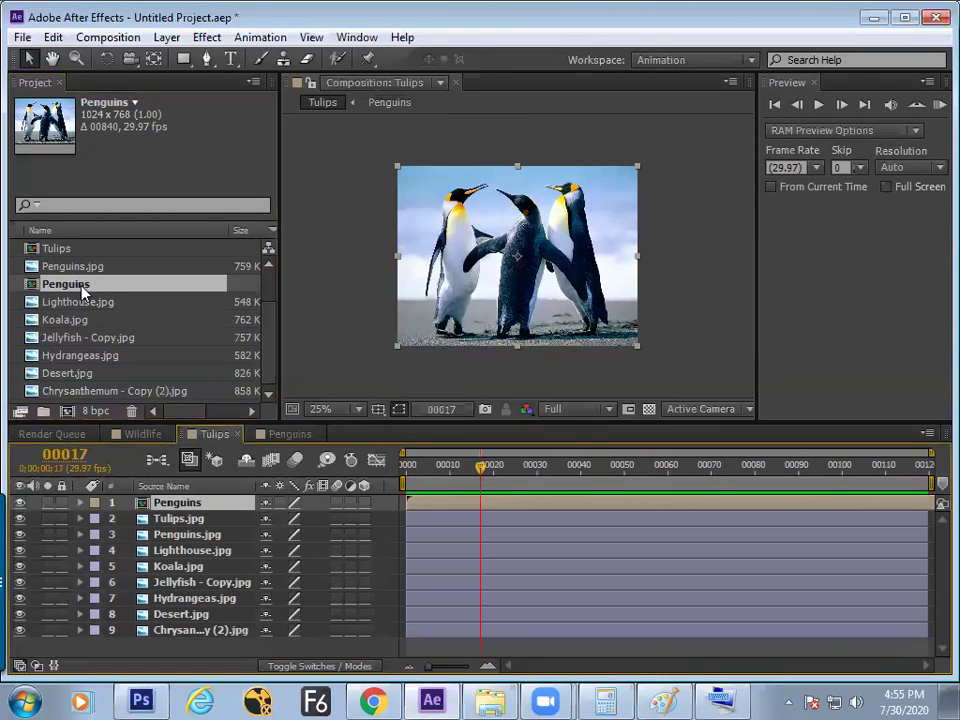
key(ctrl+z)
Select the seven images from Penguins.jpg to Chrysanthemum - Copy (2).jpg, excluding the Penguins composition, and start a new composition from them.
ctrl+click(79, 303)
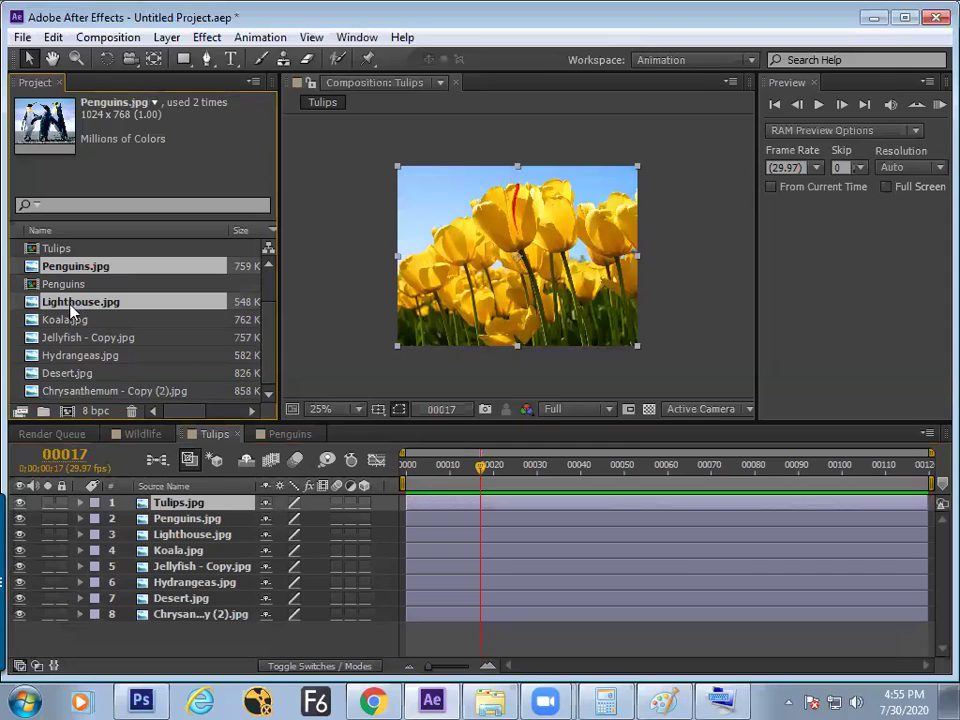
ctrl+click(66, 320)
ctrl+click(69, 338)
ctrl+click(70, 356)
ctrl+click(68, 376)
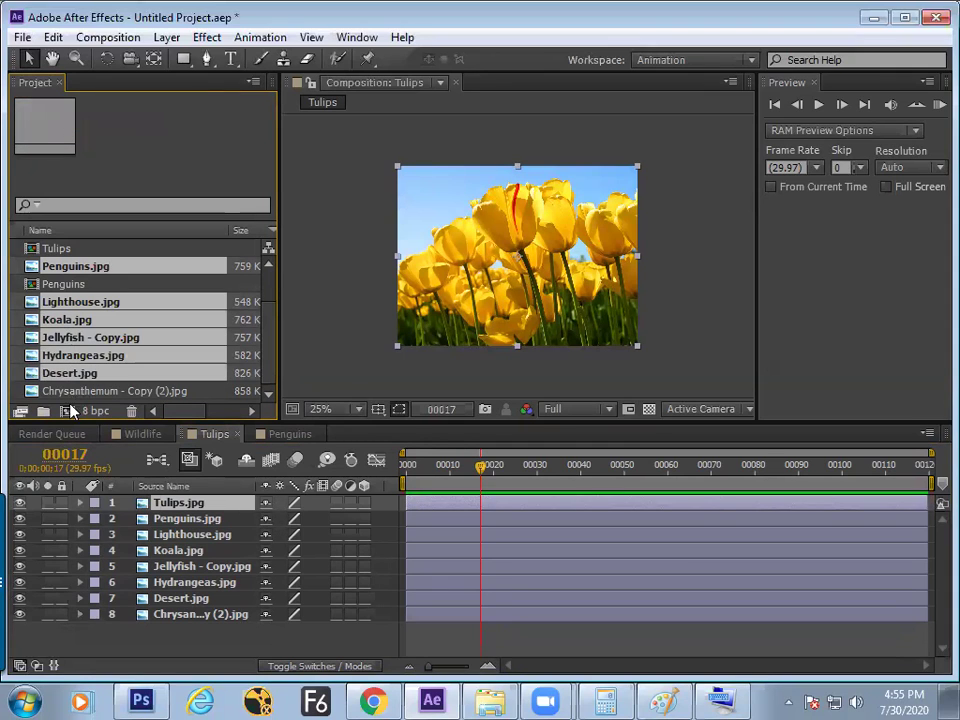
ctrl+click(72, 391)
drag(100, 398, 67, 411)
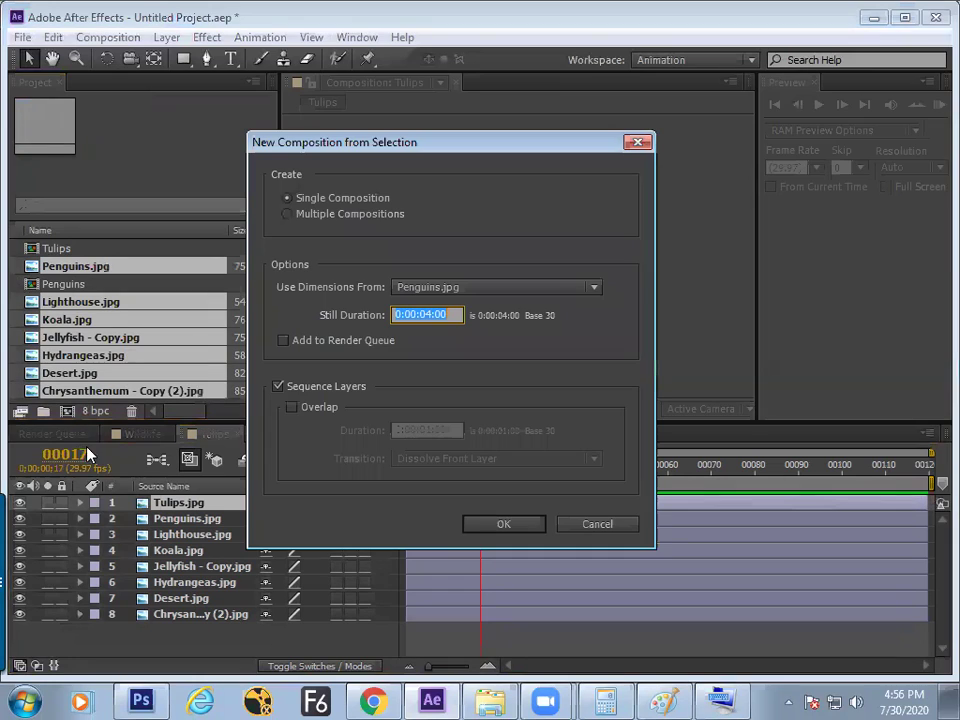
Turn on Overlap for the sequenced layers with a 0:00:01:00 duration and the Dissolve Front Layer transition.
click(290, 407)
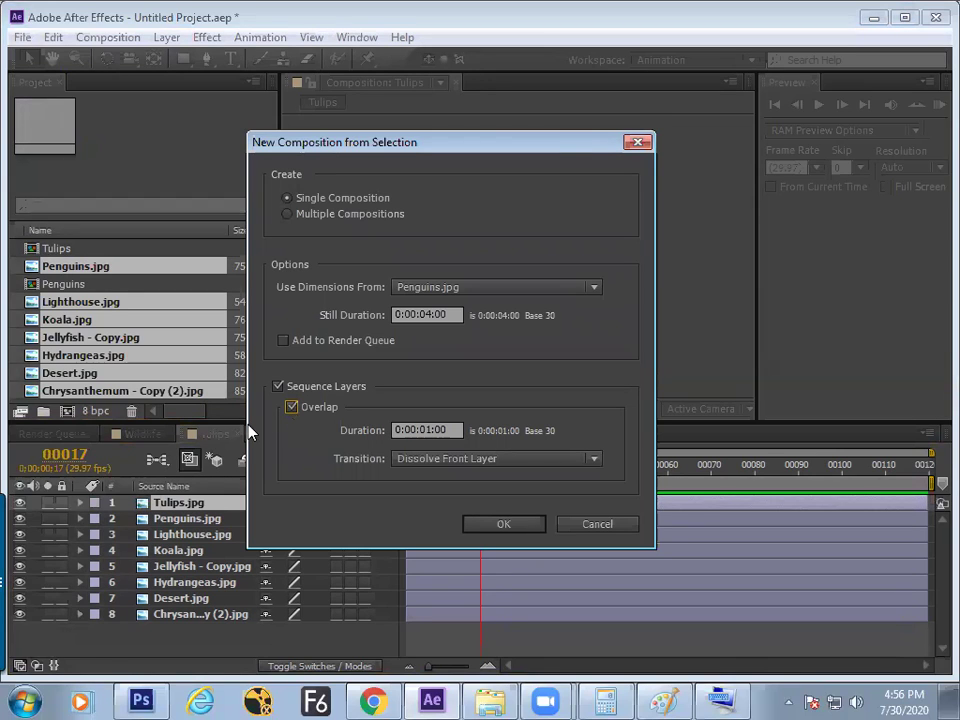
click(428, 432)
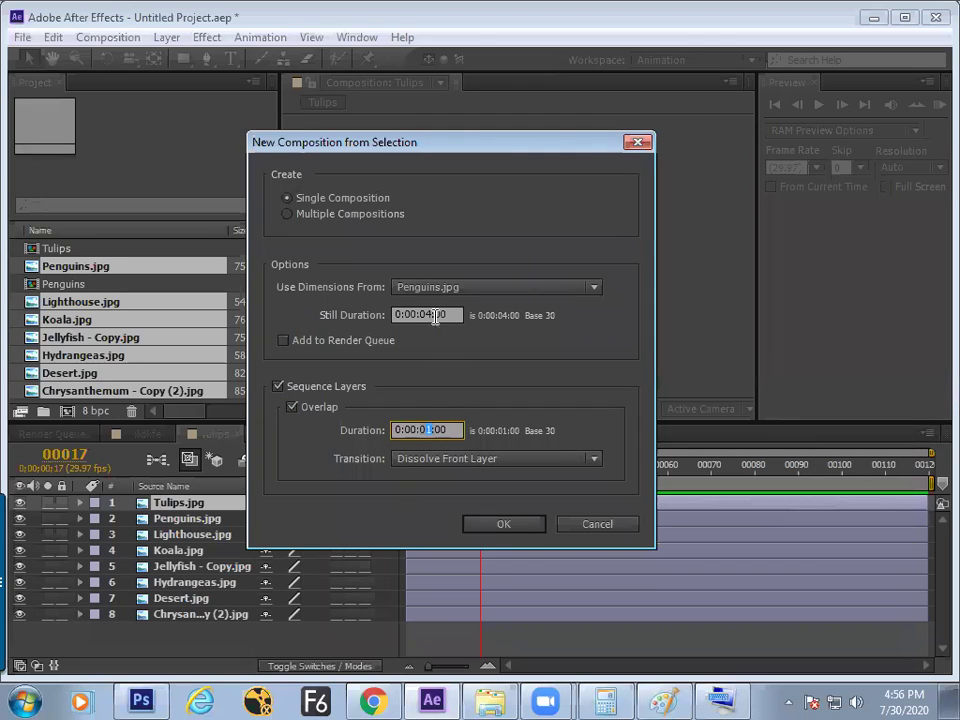
drag(432, 433, 426, 433)
click(405, 467)
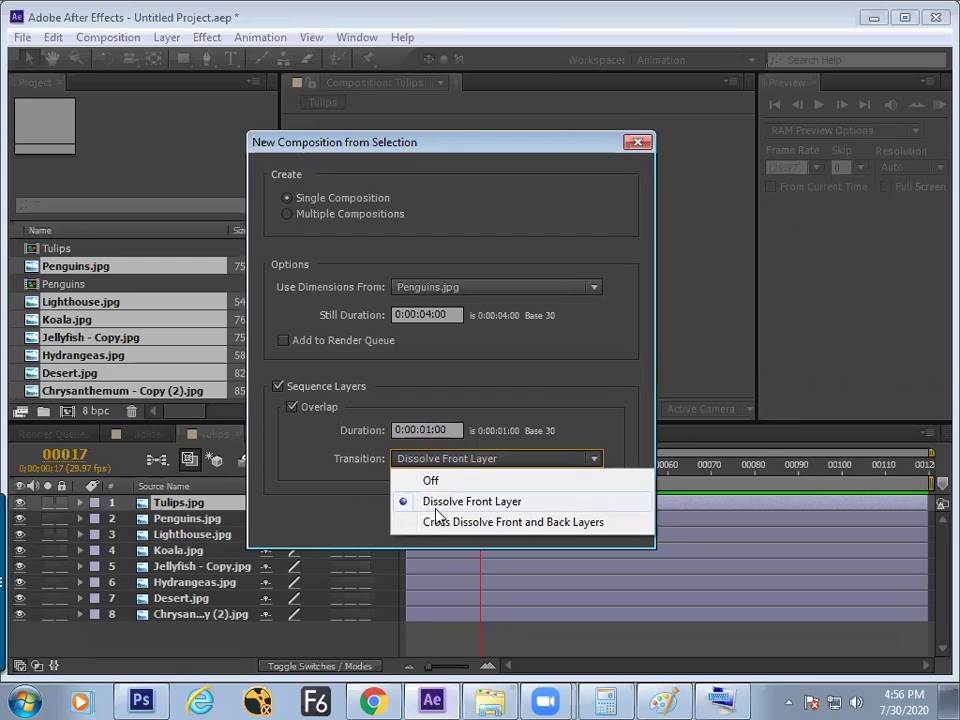
click(437, 501)
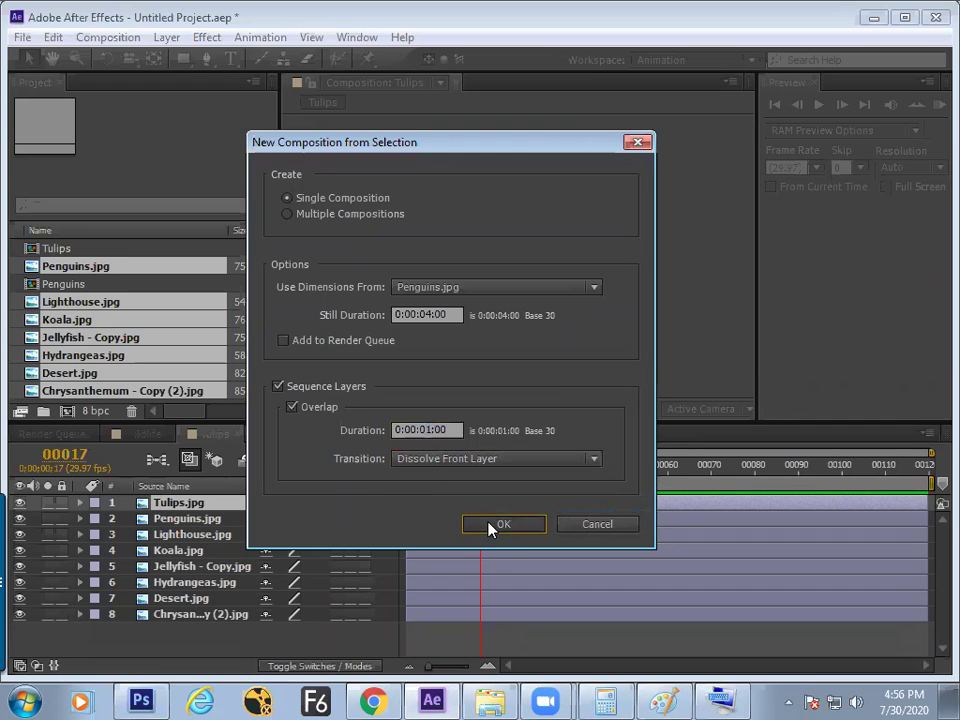
Create one composition using Penguins.jpg dimensions, 4-second stills and sequenced layers with a 1-second Dissolve Front Layer overlap, and scrub through its start.
click(490, 526)
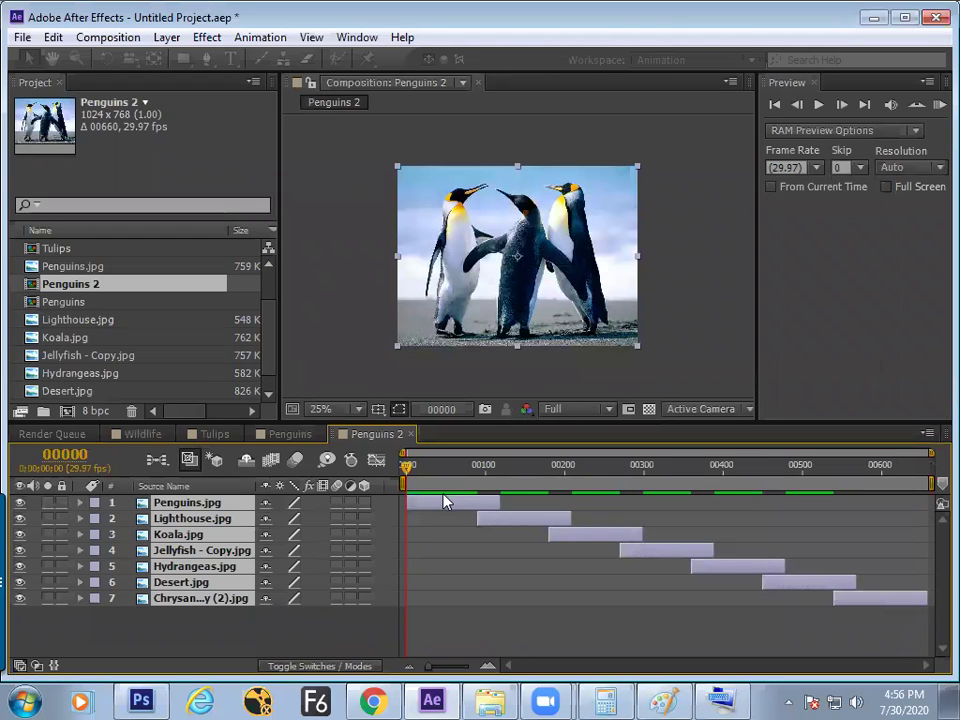
drag(454, 476, 262, 529)
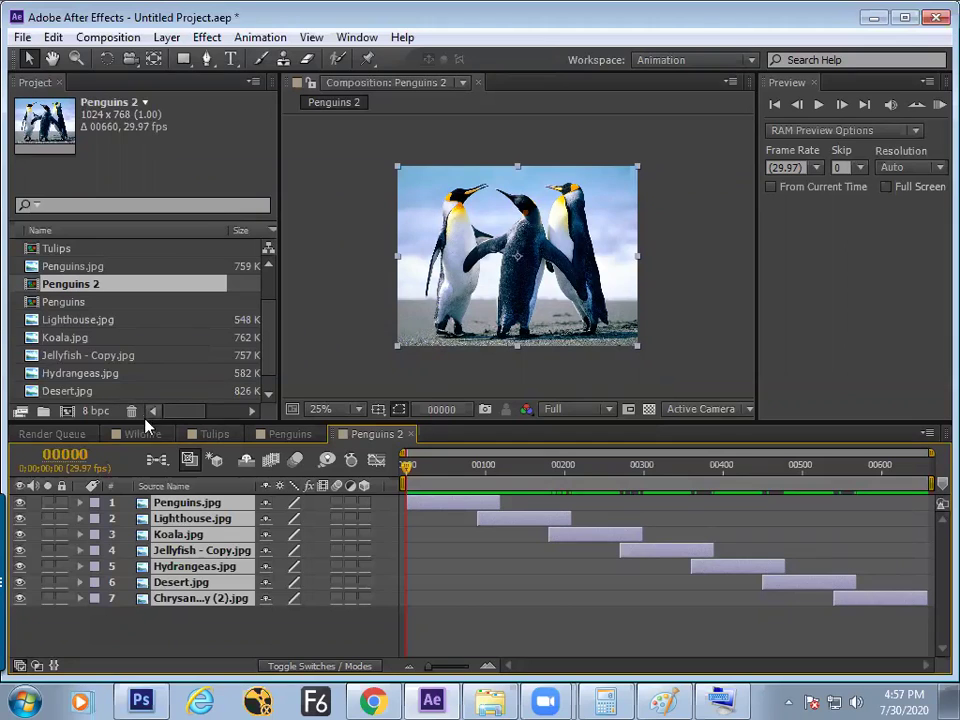
Compare the layer arrangements of the Tulips, Penguins and Penguins 2 compositions, ending on Penguins 2 at its first frame.
click(213, 436)
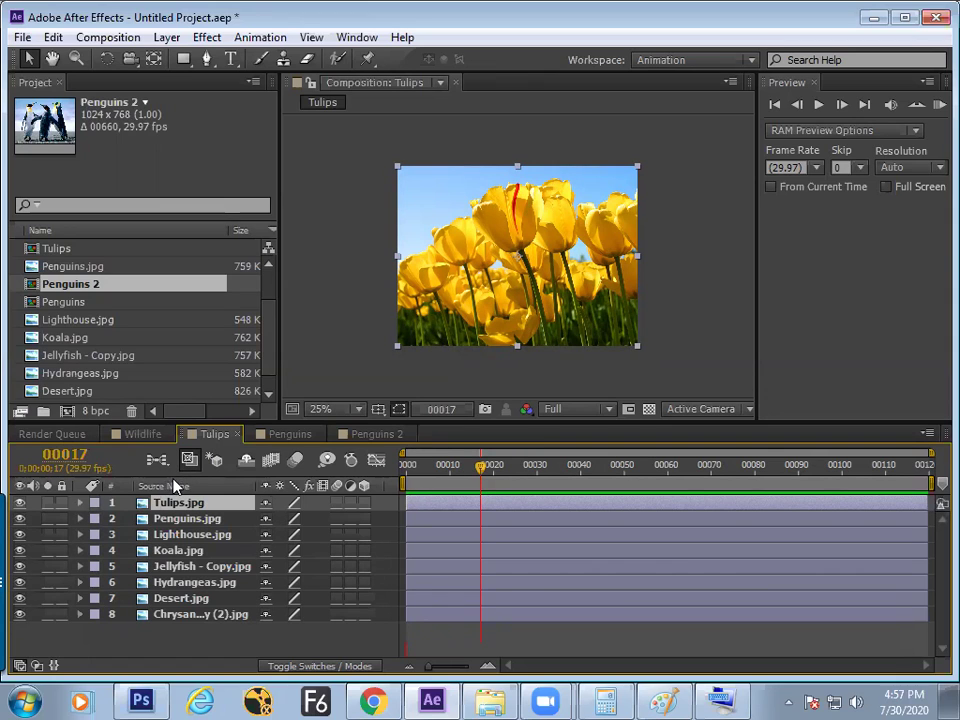
click(300, 434)
click(214, 434)
click(268, 436)
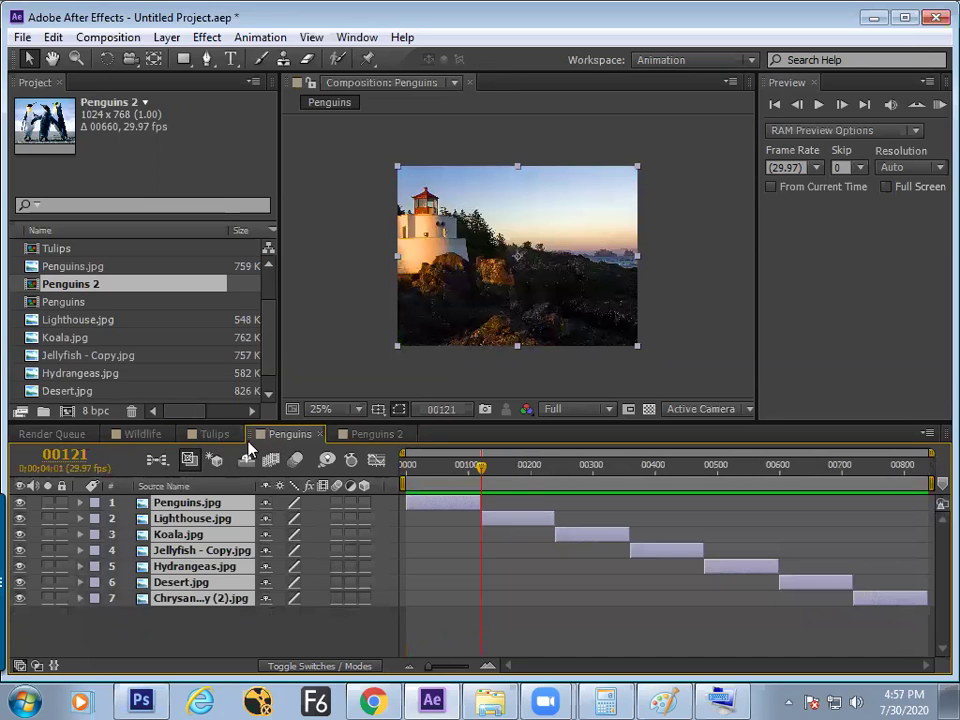
click(230, 436)
click(300, 437)
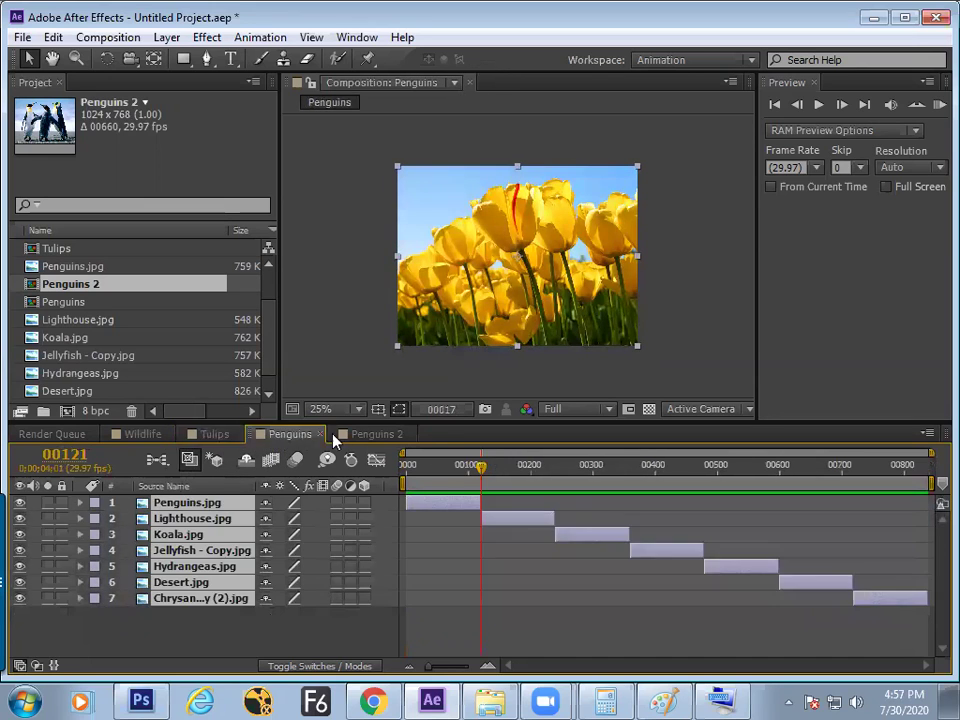
click(345, 436)
click(290, 436)
click(222, 436)
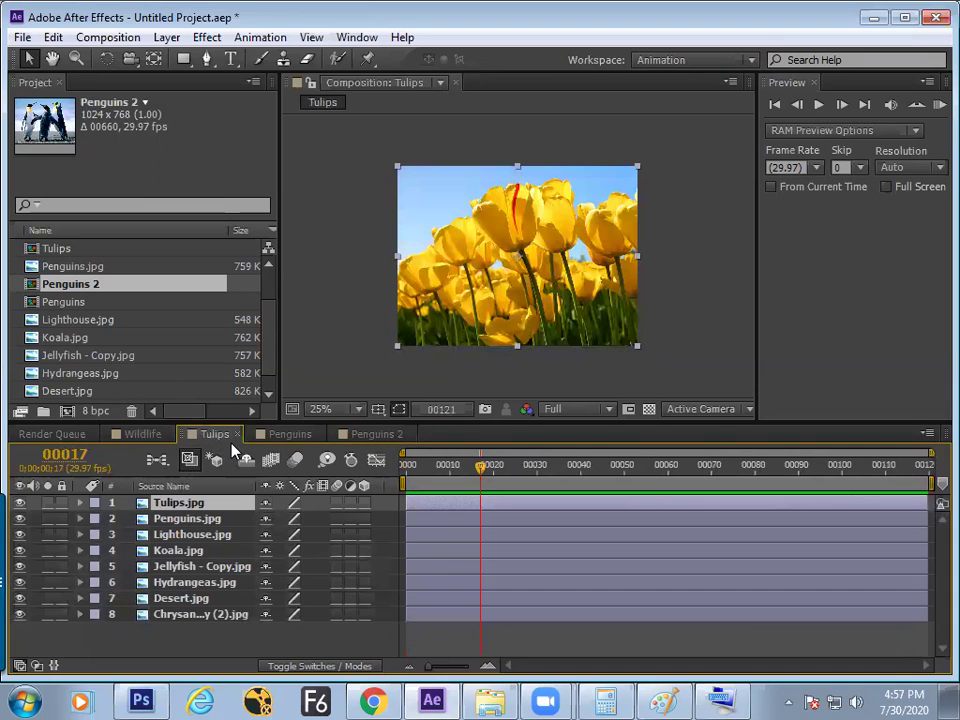
click(268, 436)
click(228, 437)
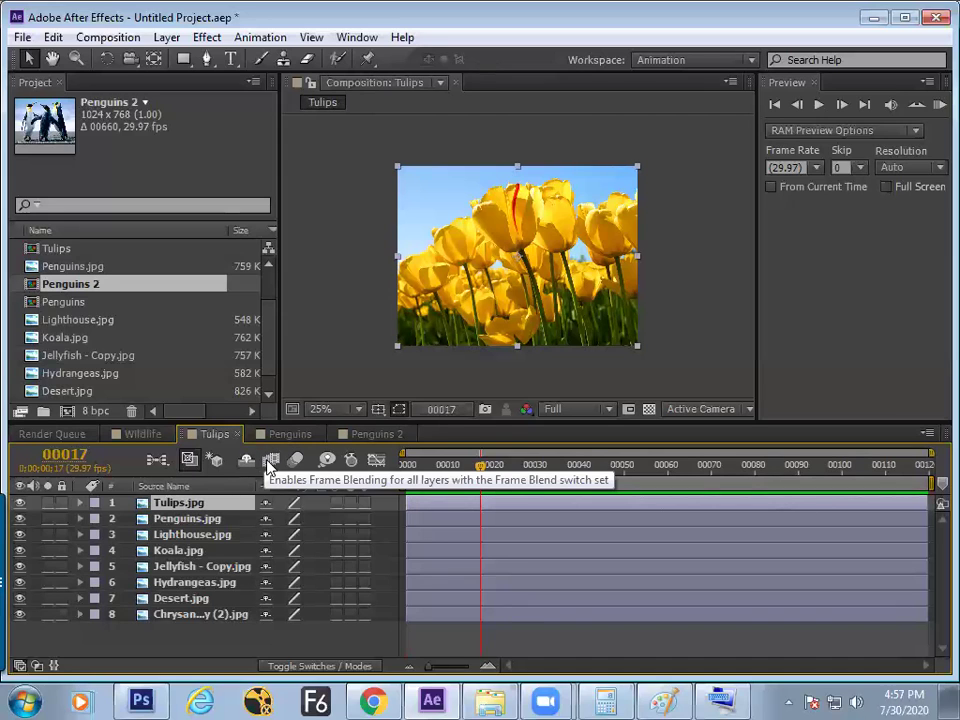
click(268, 436)
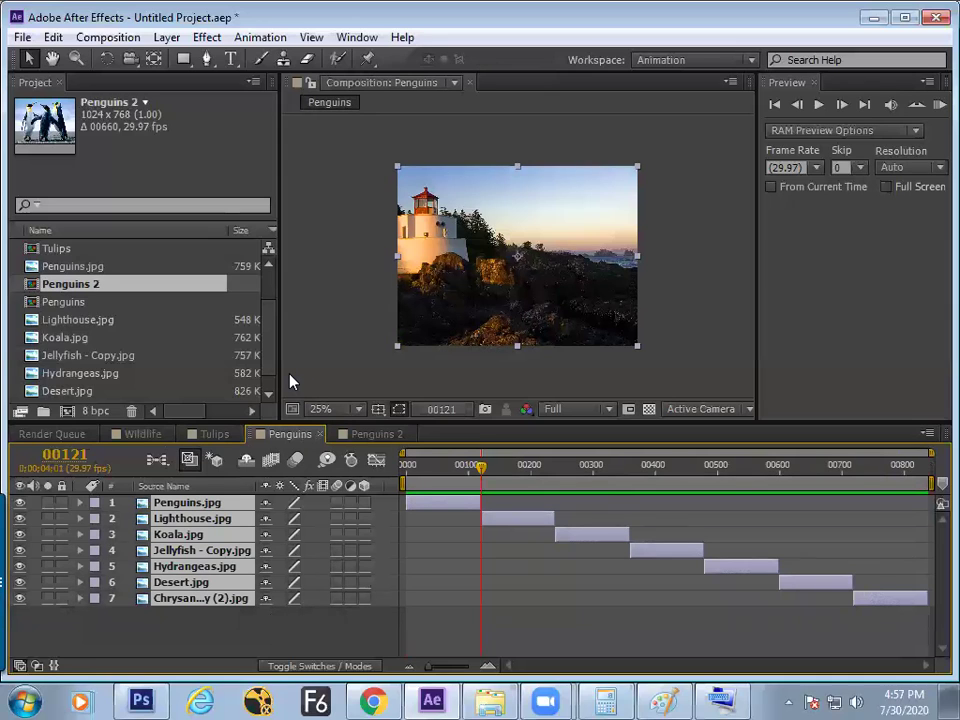
click(378, 434)
click(288, 436)
click(214, 435)
click(497, 466)
click(288, 435)
click(372, 434)
drag(408, 461, 372, 497)
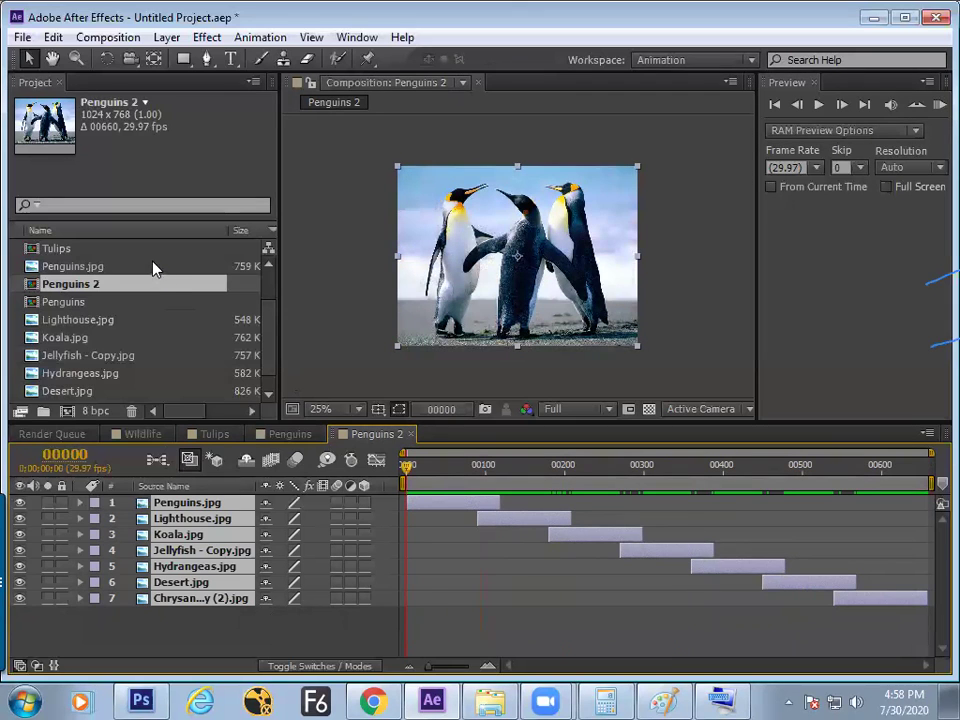
Start a file import and browse the computer's folders to the footage folder.
key(ctrl+i)
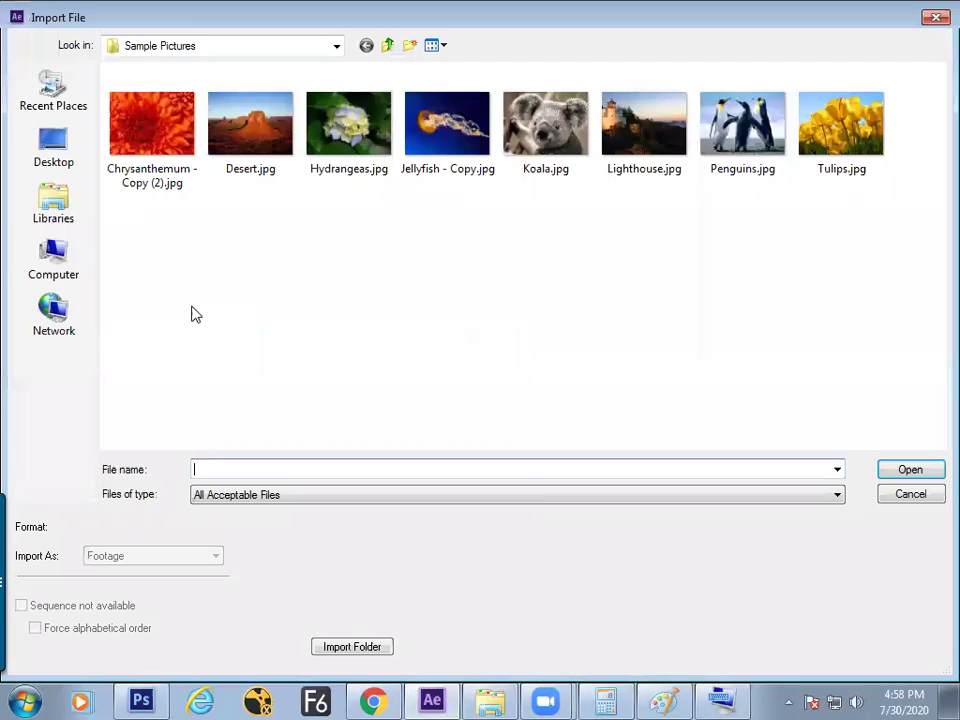
click(47, 199)
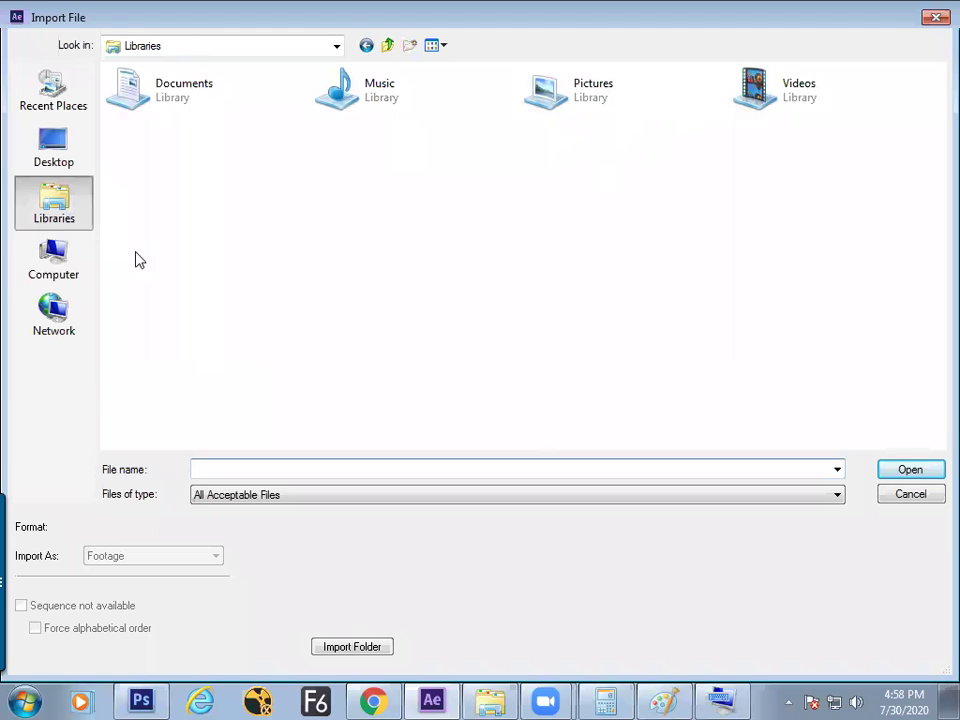
click(70, 260)
double_click(602, 128)
click(197, 348)
double_click(197, 346)
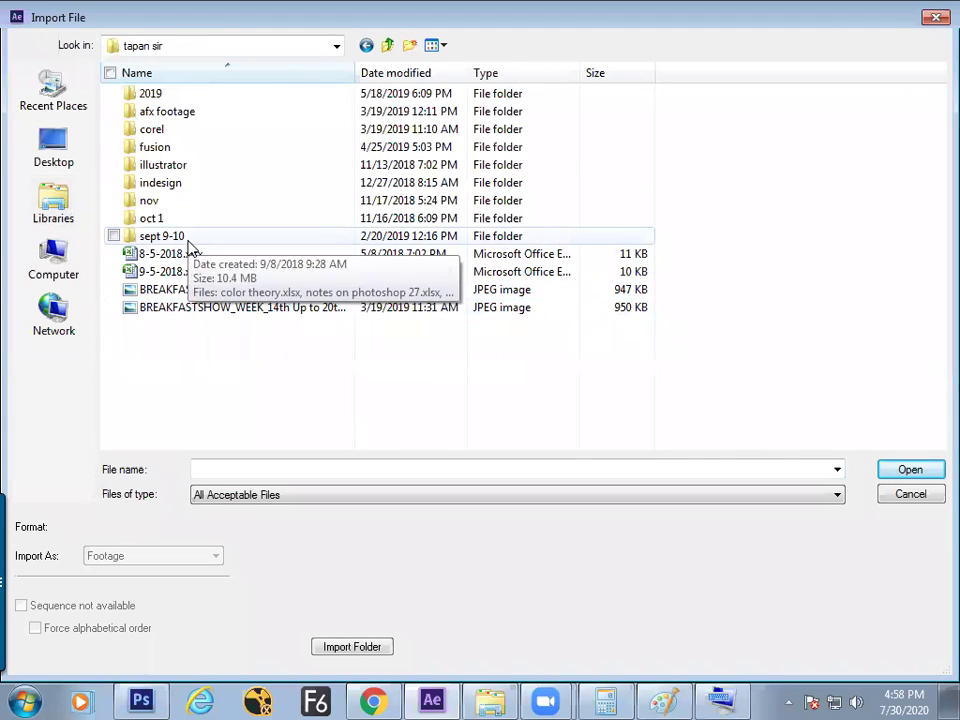
key(BackSpace)
double_click(165, 325)
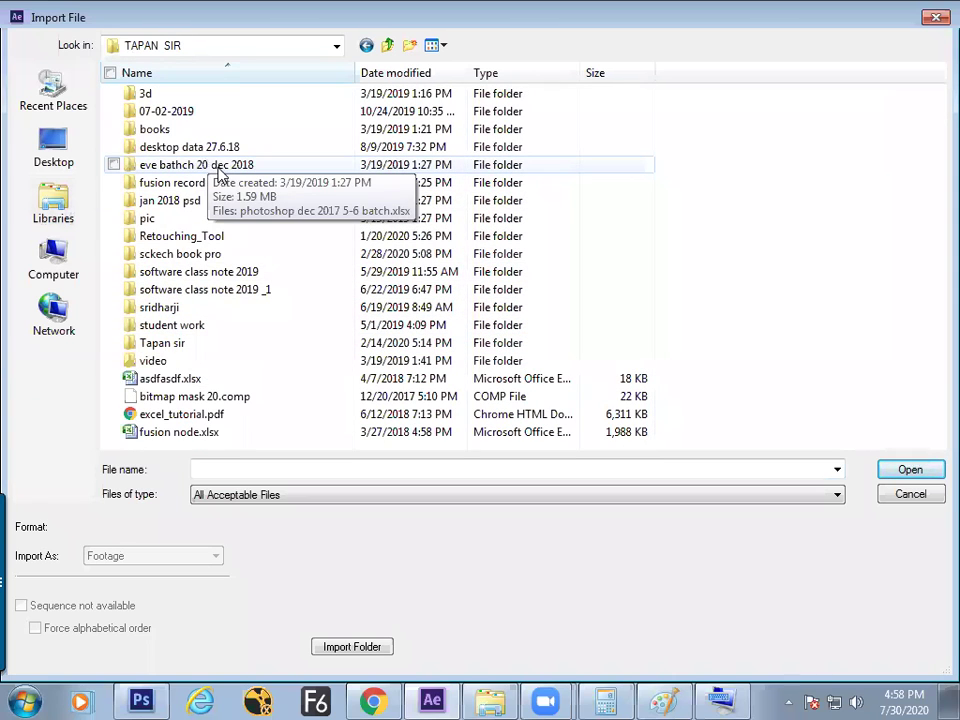
double_click(176, 340)
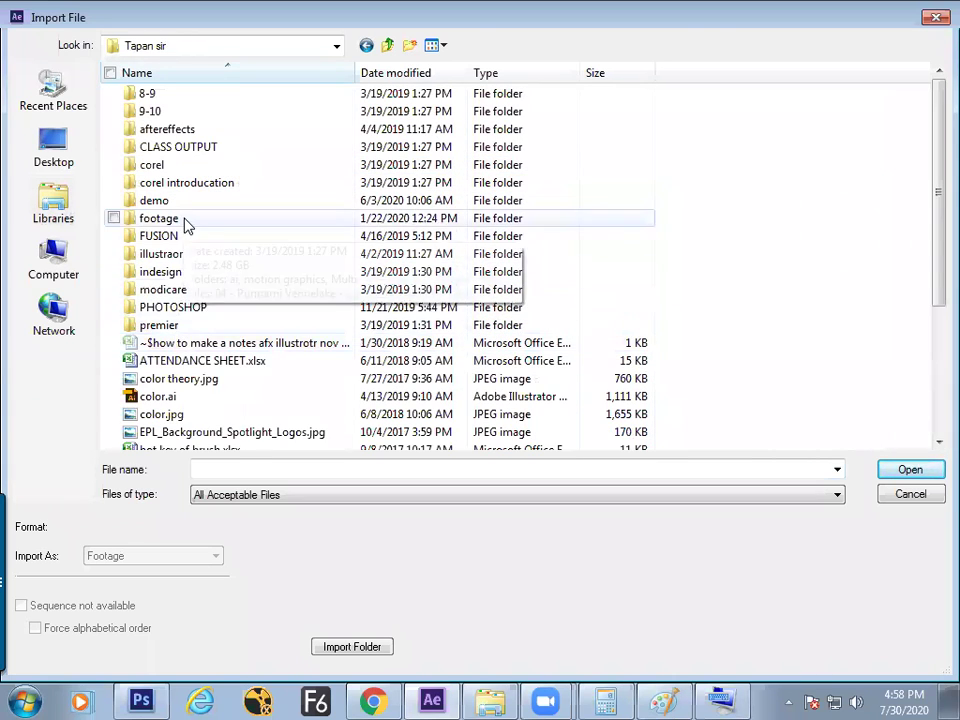
double_click(182, 218)
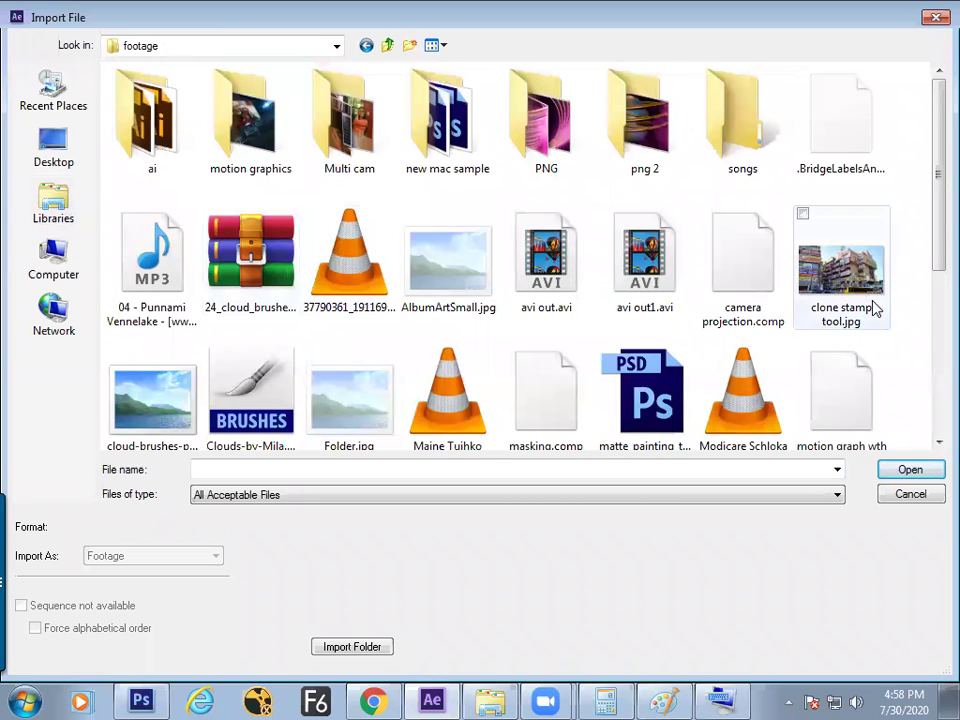
Import the audio file 5. Itikili Mitikili.mp3 from within the songs folder.
click(754, 137)
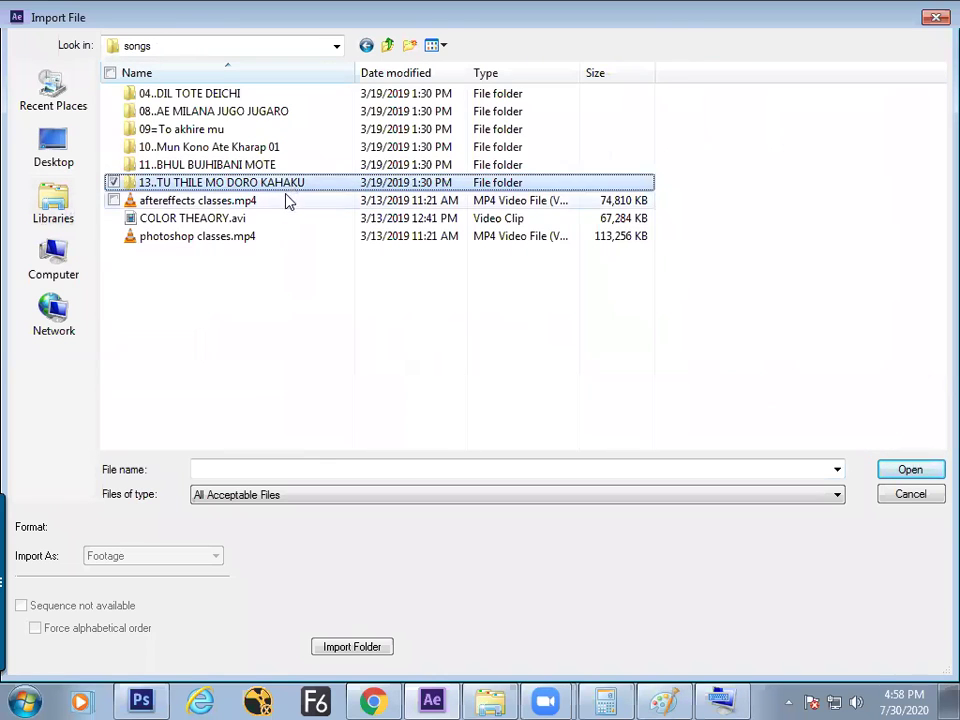
double_click(272, 150)
double_click(265, 165)
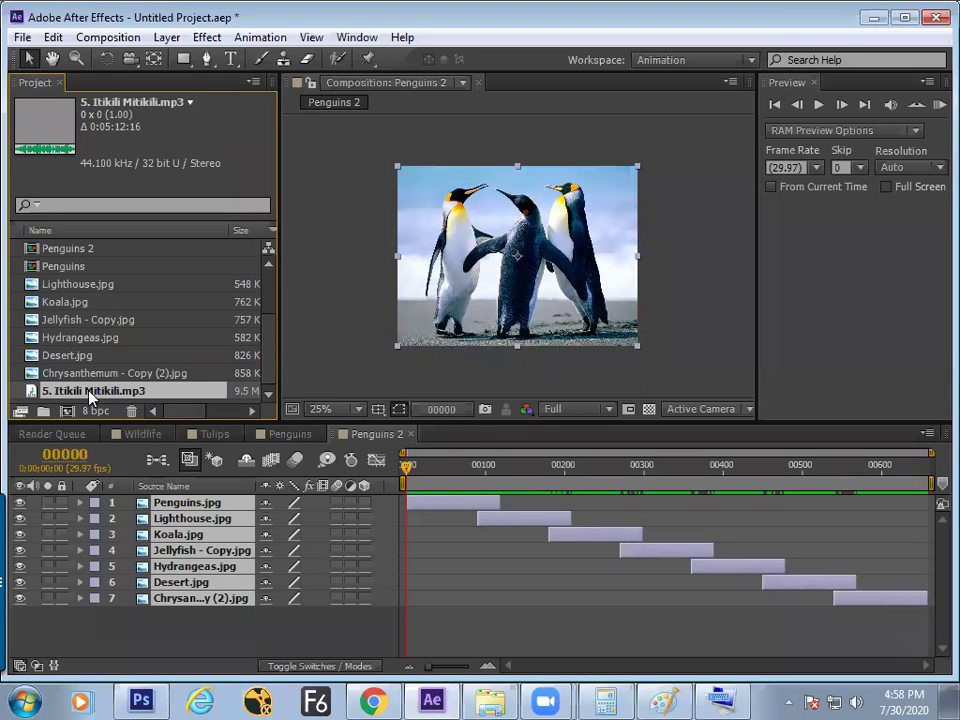
Add the imported mp3 to Penguins 2 as the lowest layer and make the timeline area taller.
drag(90, 397, 70, 622)
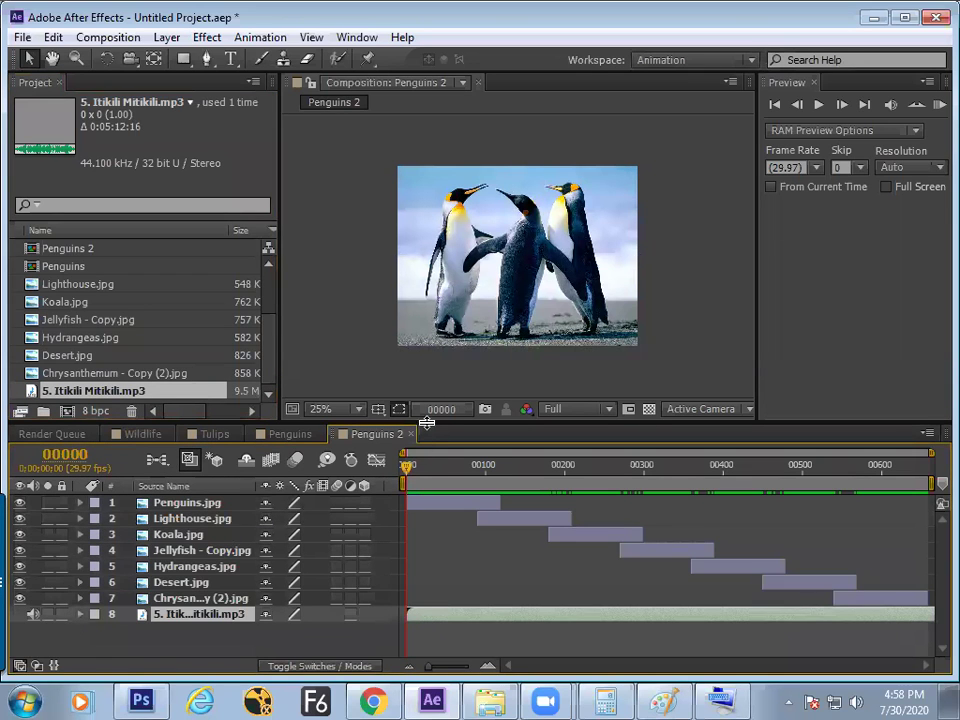
drag(423, 421, 423, 393)
scroll(262, 352, down, 3)
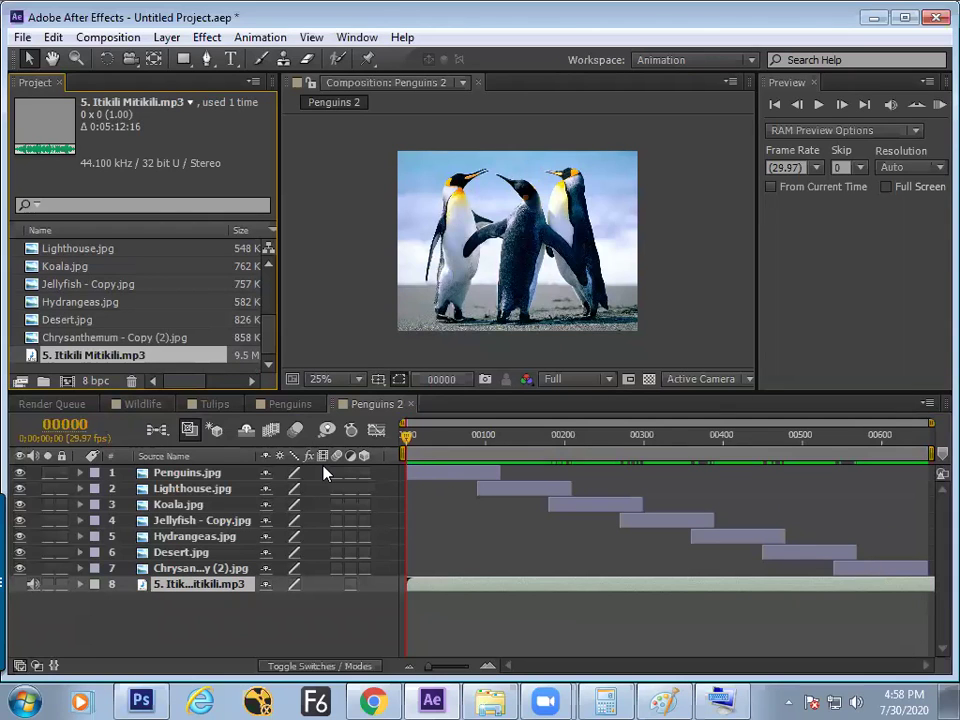
Preview the Penguins 2 slideshow with its audio, stop playback and return to the first frame.
key(space)
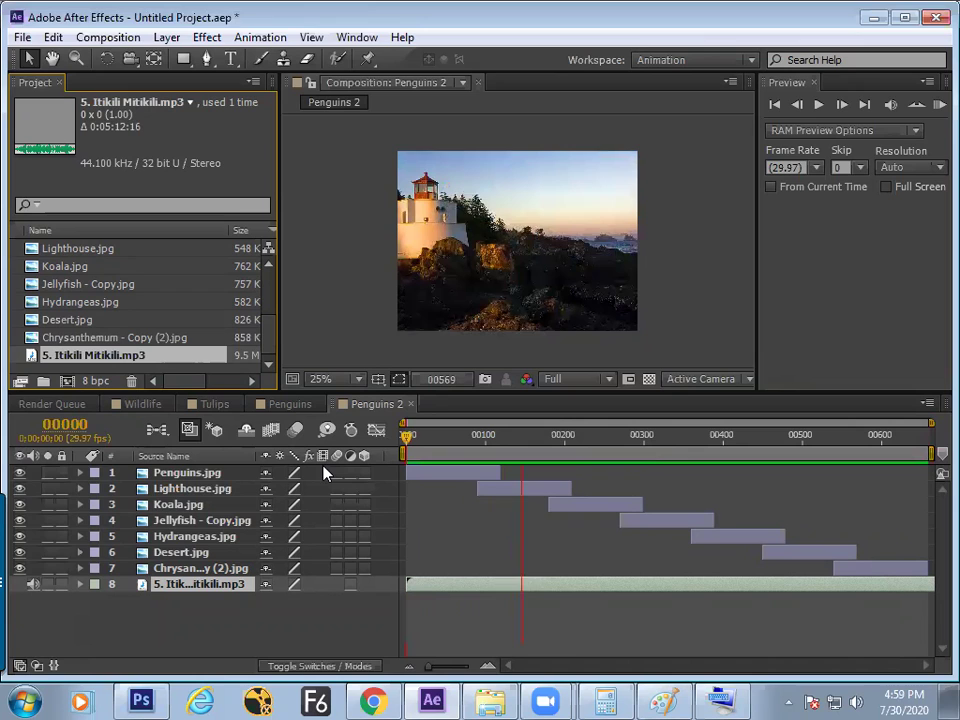
key(space)
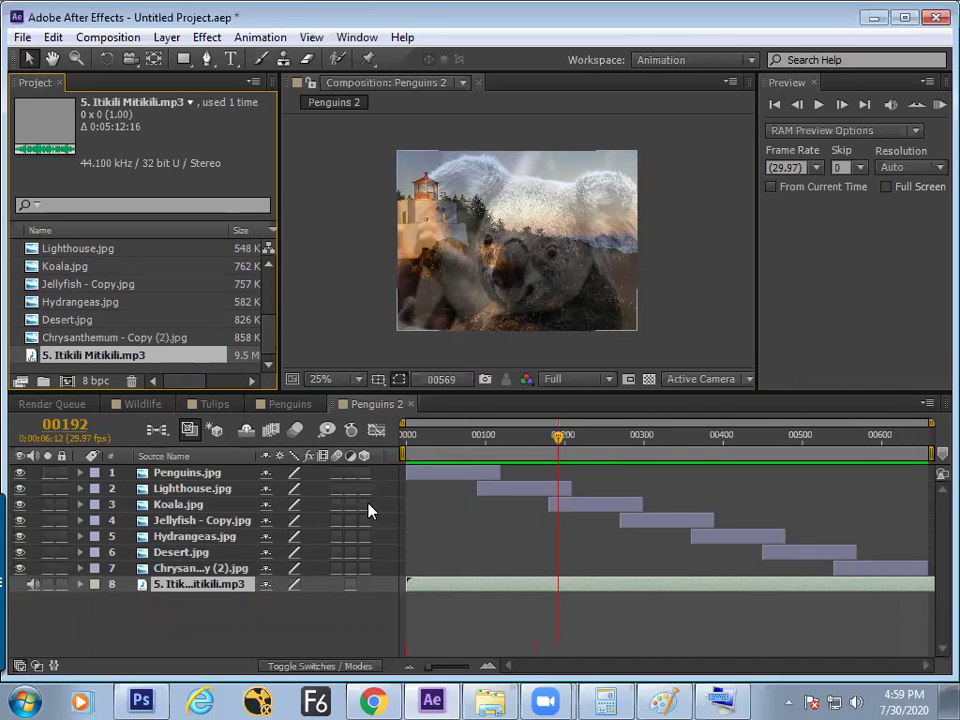
drag(443, 440, 354, 536)
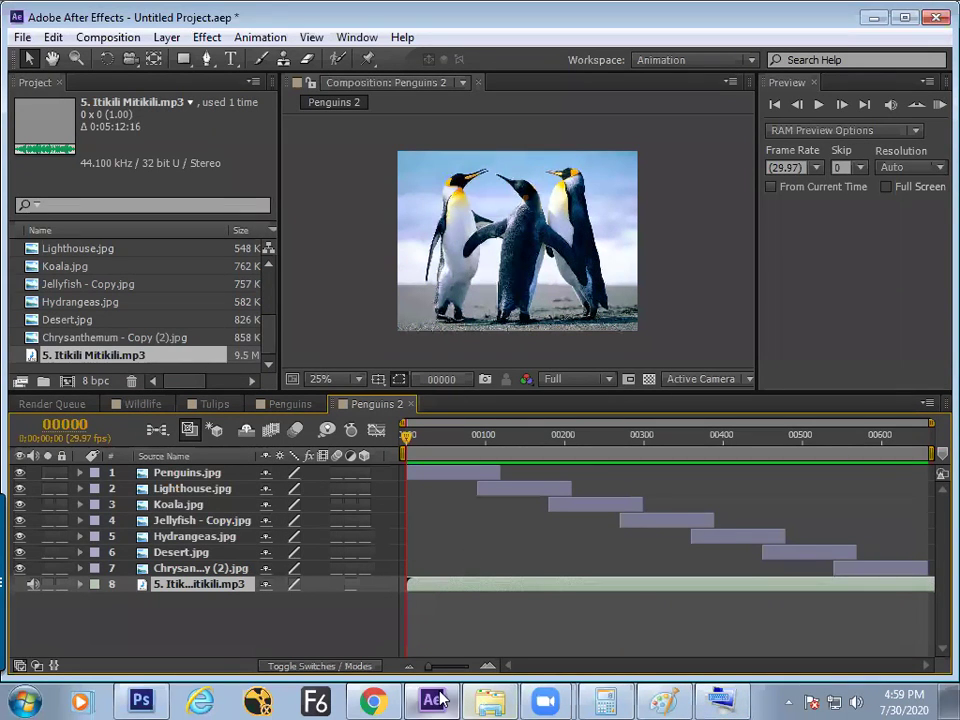
Switch to Paint and handwrite the note "'0' (num key) = A/V Play" below the composition notes.
mouse_move(458, 697)
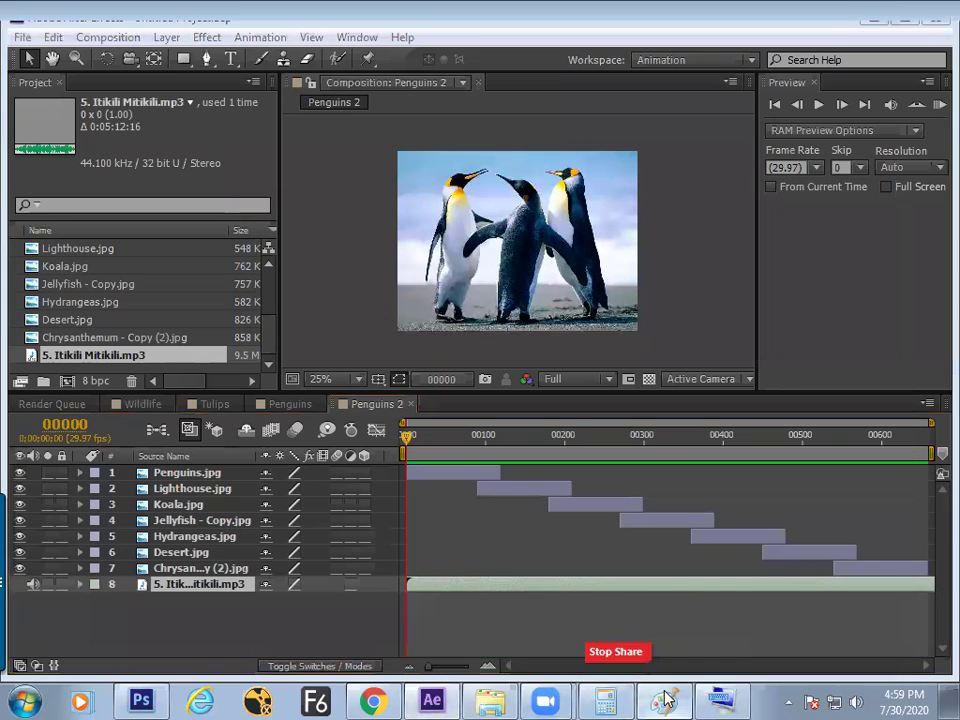
click(664, 700)
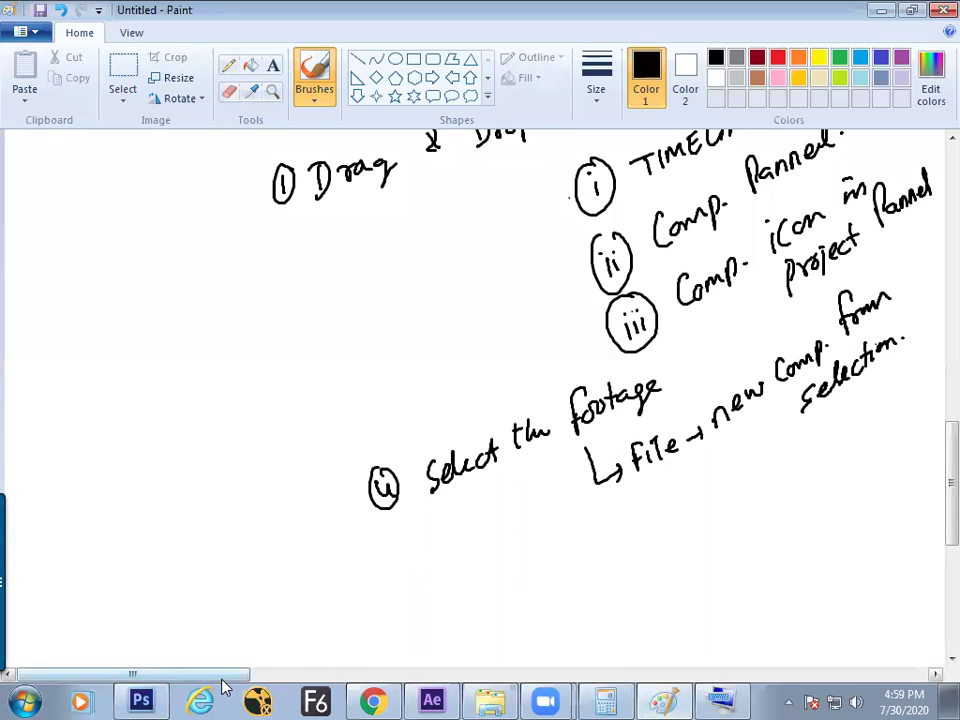
scroll(934, 467, up, 10)
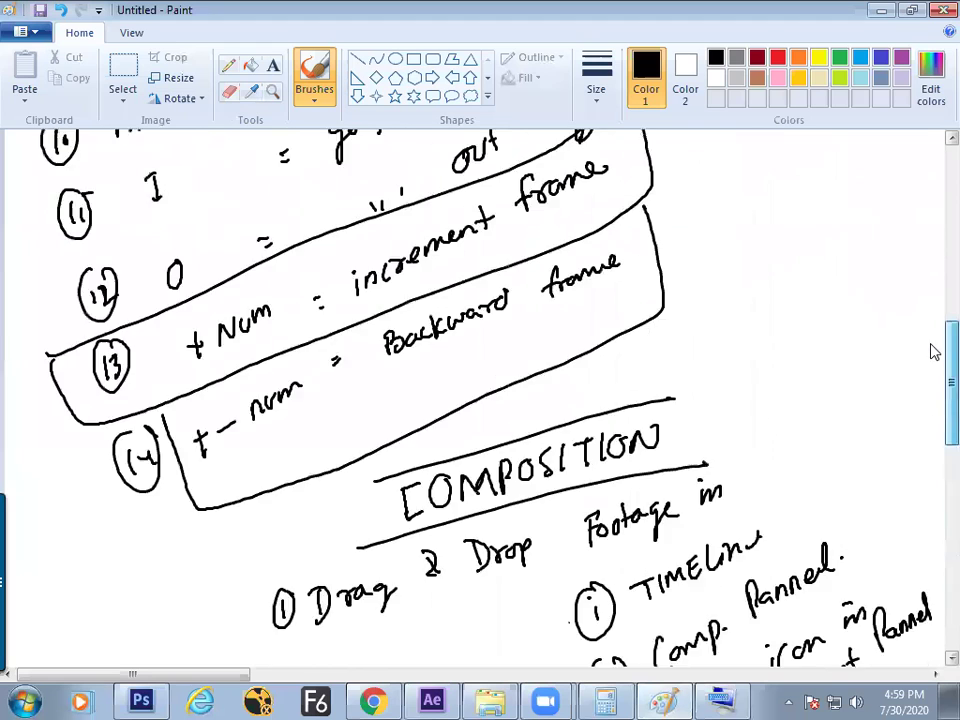
scroll(925, 357, down, 10)
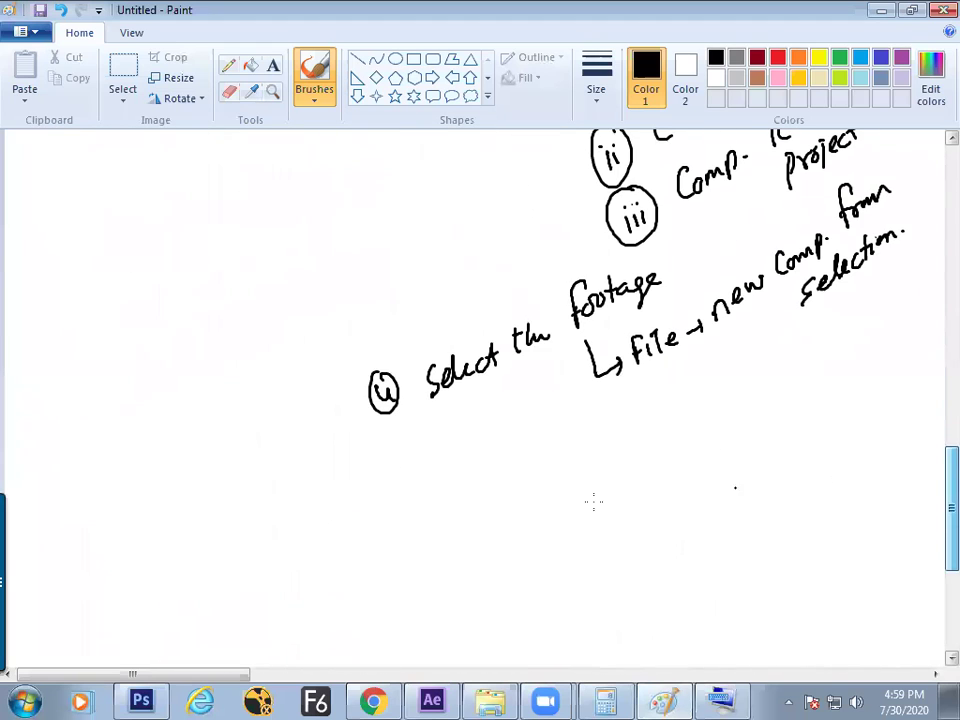
mouse_move(163, 497)
mouse_down()
mouse_move(159, 531)
mouse_move(167, 498)
mouse_move(190, 534)
mouse_move(255, 492)
mouse_move(292, 505)
mouse_up()
drag(296, 490, 287, 516)
mouse_move(292, 472)
mouse_down()
mouse_move(302, 522)
mouse_move(332, 499)
mouse_move(333, 510)
mouse_up()
mouse_move(349, 508)
mouse_down()
mouse_move(360, 482)
mouse_move(367, 506)
mouse_up()
mouse_move(382, 466)
mouse_down()
mouse_move(370, 514)
mouse_move(403, 476)
mouse_move(454, 482)
mouse_move(462, 500)
mouse_up()
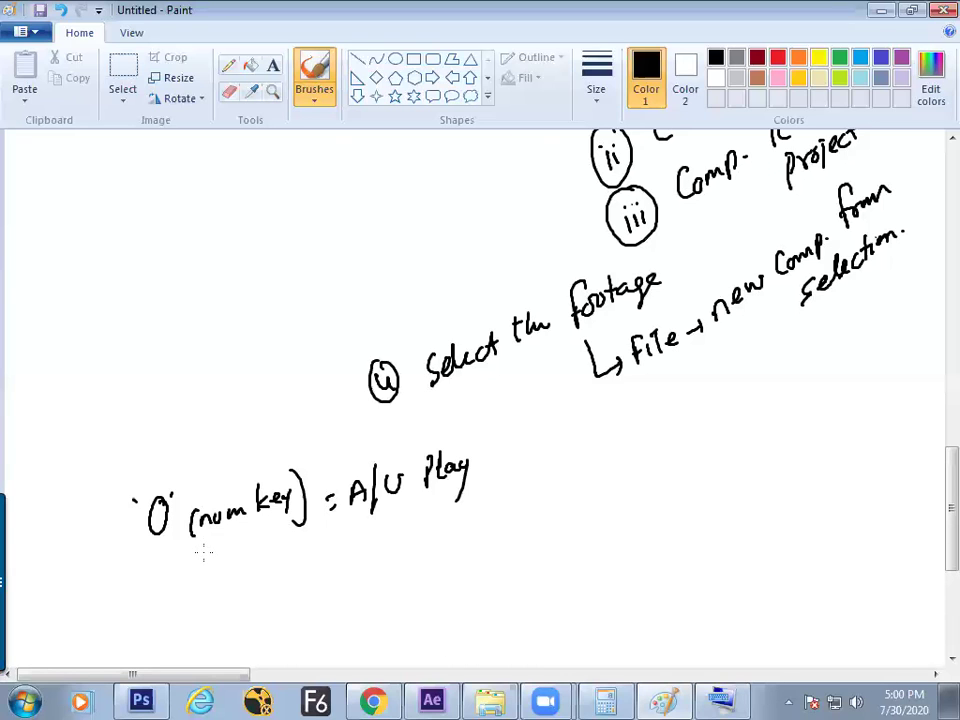
Switch to After Effects and preview only the audio of the Penguins 2 composition.
key(alt+Tab)
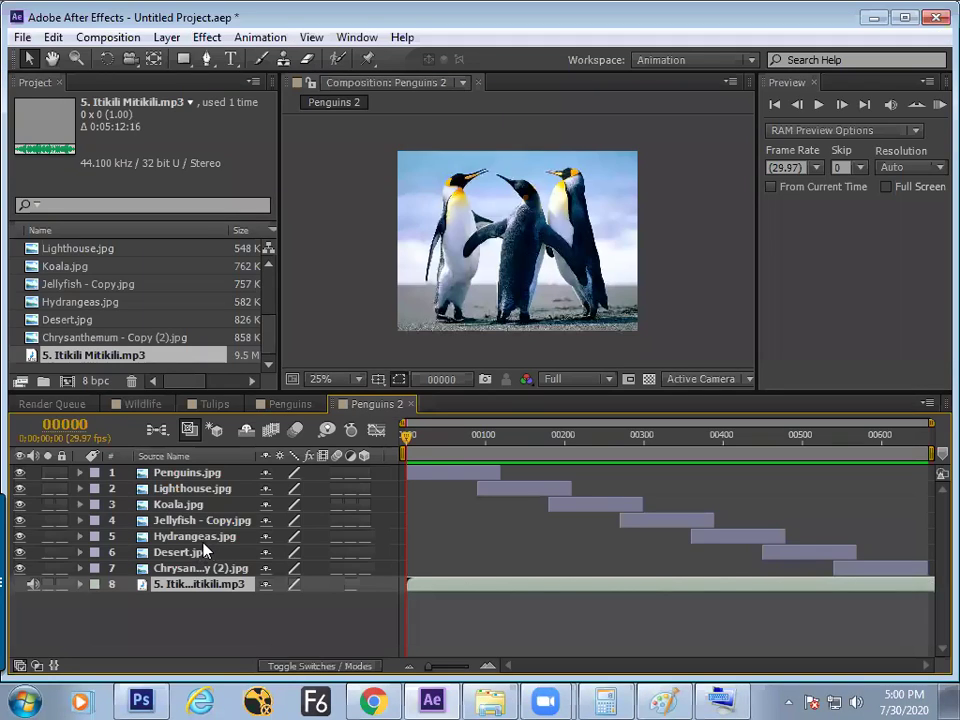
key(KP_Decimal)
click(338, 456)
Switch to Paint and handwrite ". (num key) = Audio Play" below the A/V Play note.
key(alt+Tab)
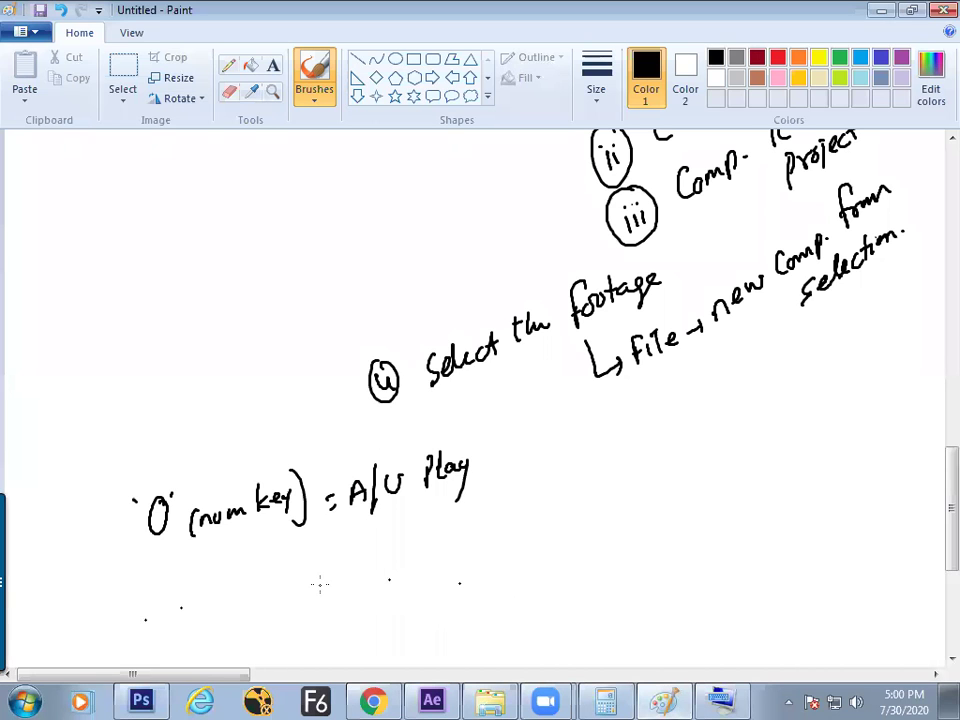
drag(164, 604, 165, 611)
mouse_move(211, 582)
mouse_down()
mouse_move(218, 600)
mouse_move(273, 580)
mouse_move(303, 592)
mouse_up()
mouse_move(368, 556)
mouse_down()
mouse_move(408, 534)
mouse_move(424, 545)
mouse_move(469, 508)
mouse_move(498, 523)
mouse_move(505, 516)
mouse_move(498, 551)
mouse_up()
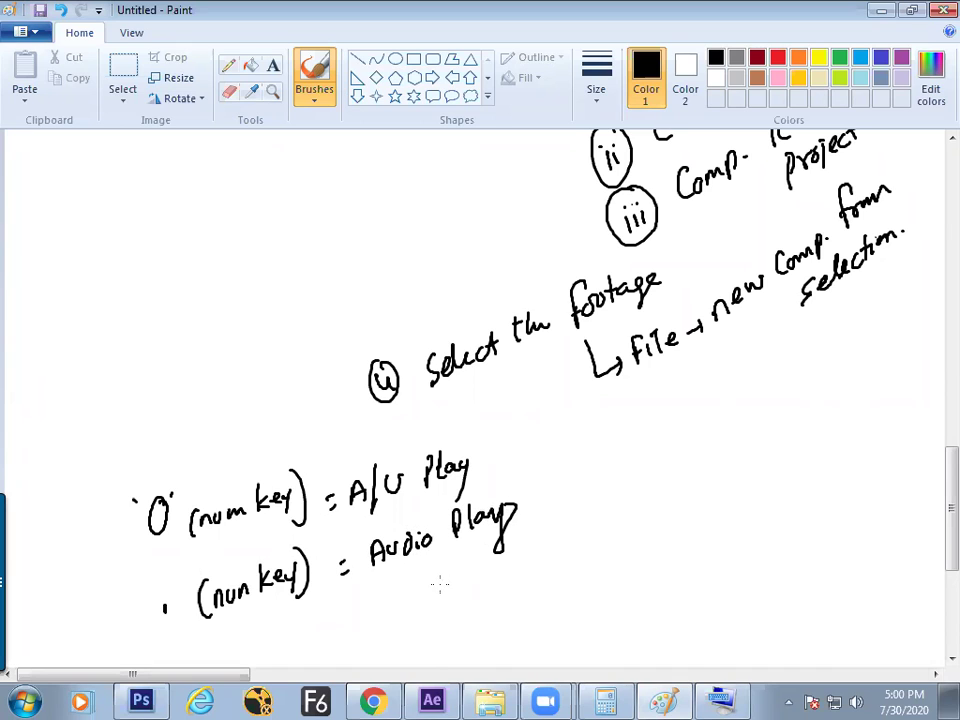
Show the On-Screen Keyboard and make its window taller.
click(720, 700)
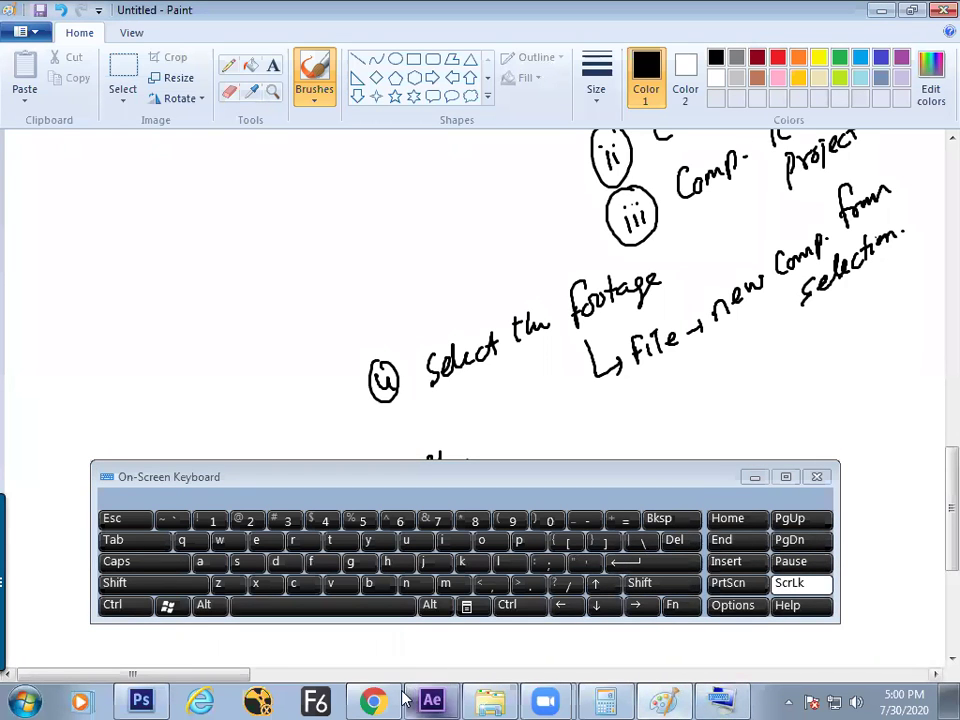
click(857, 523)
drag(651, 463, 651, 427)
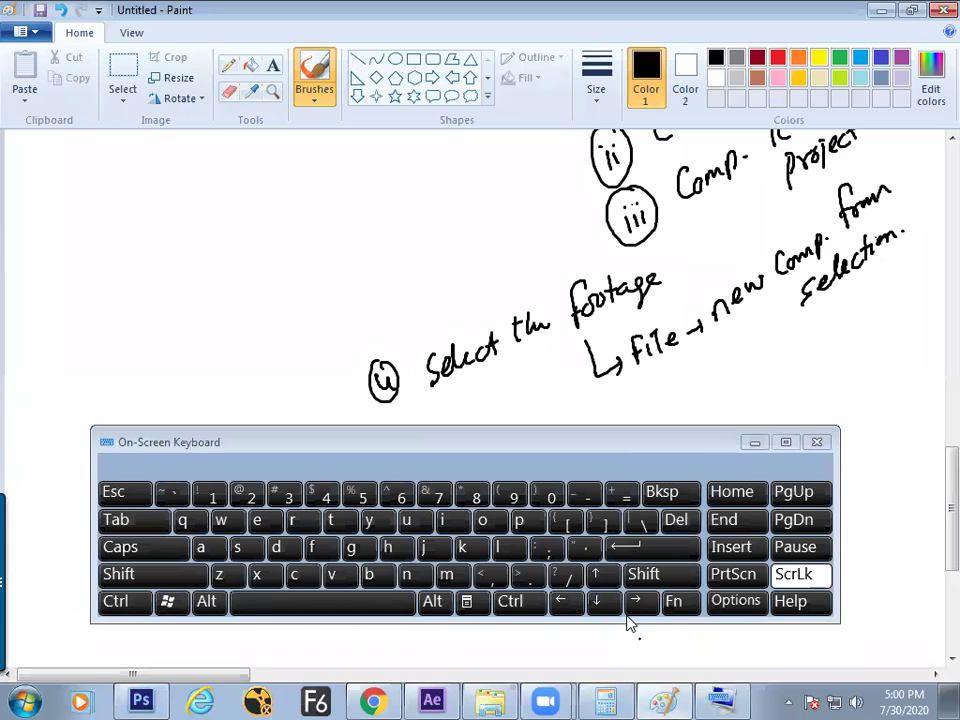
Switch to Chrome and search Google for "keyboard" in a new tab.
click(372, 700)
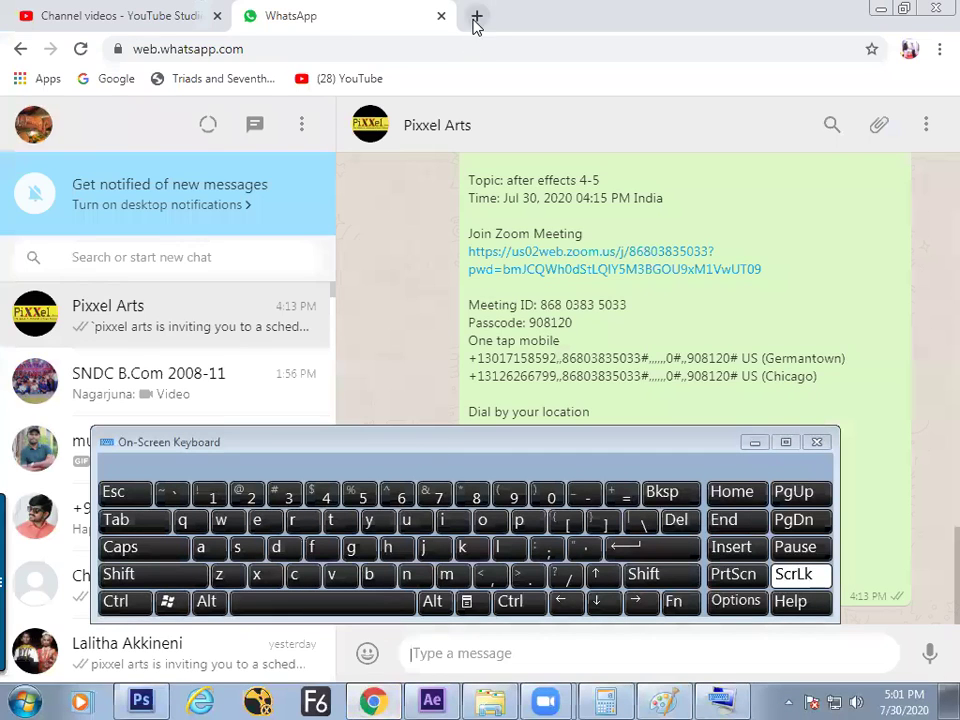
click(476, 16)
click(441, 41)
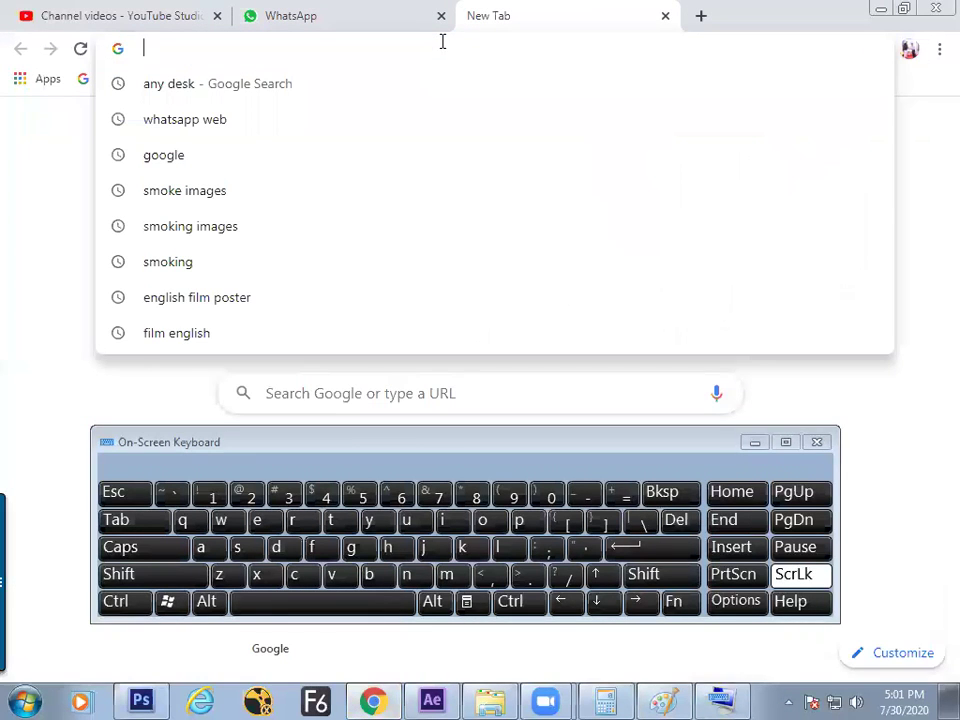
text(keybo)
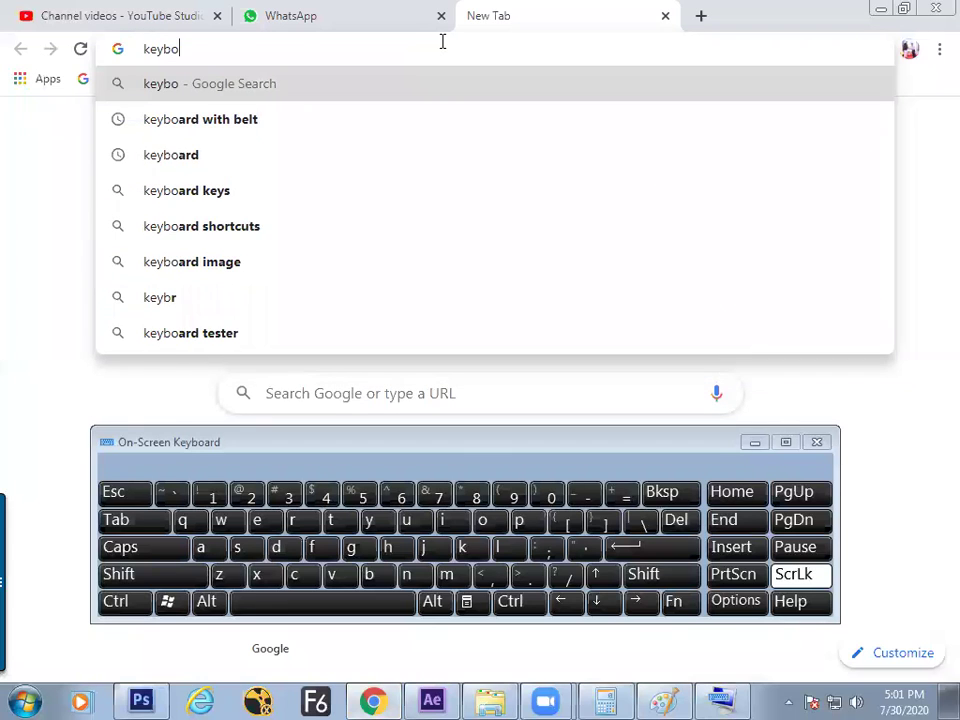
text(ard)
key(Return)
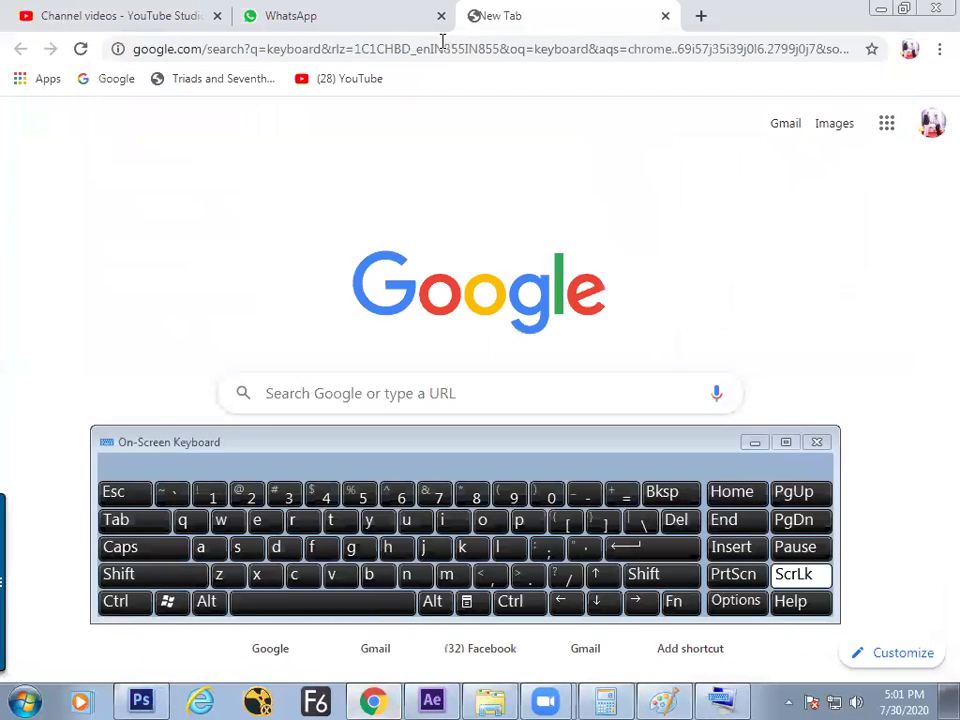
Show the keyboard image results and enlarge the HP 100 Wired USB Keyboard picture, with the On-Screen Keyboard out of the way.
click(274, 195)
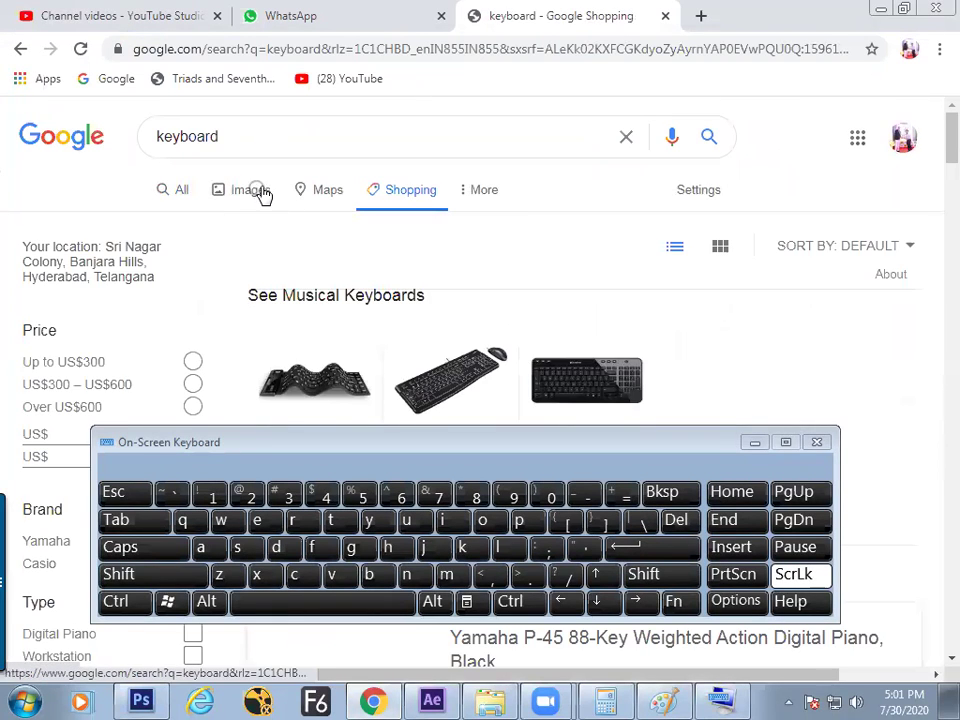
click(259, 194)
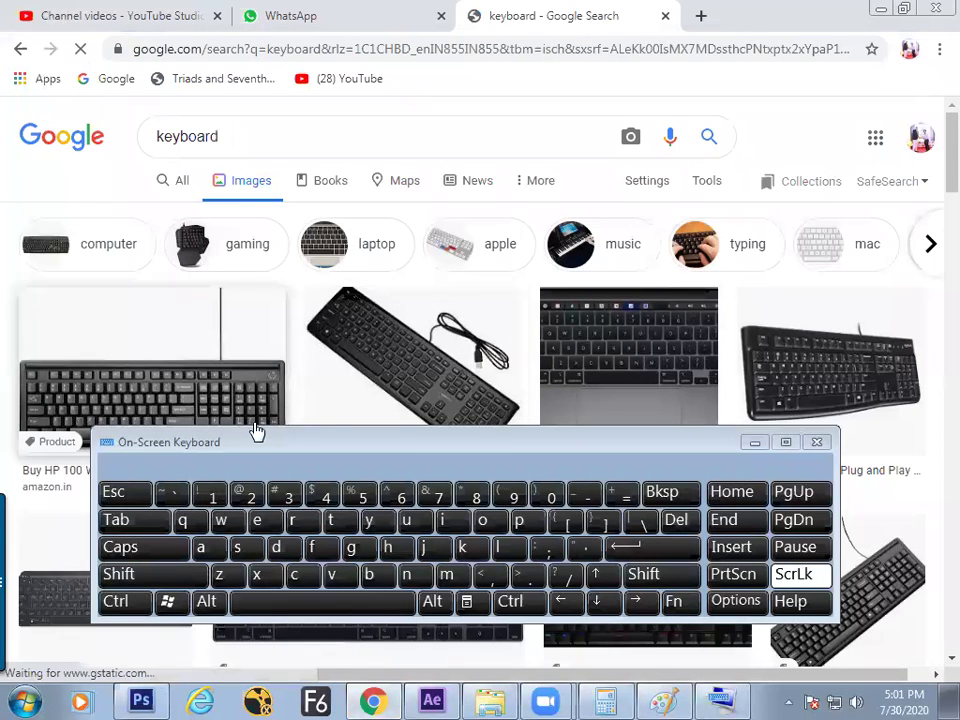
drag(285, 465, 276, 556)
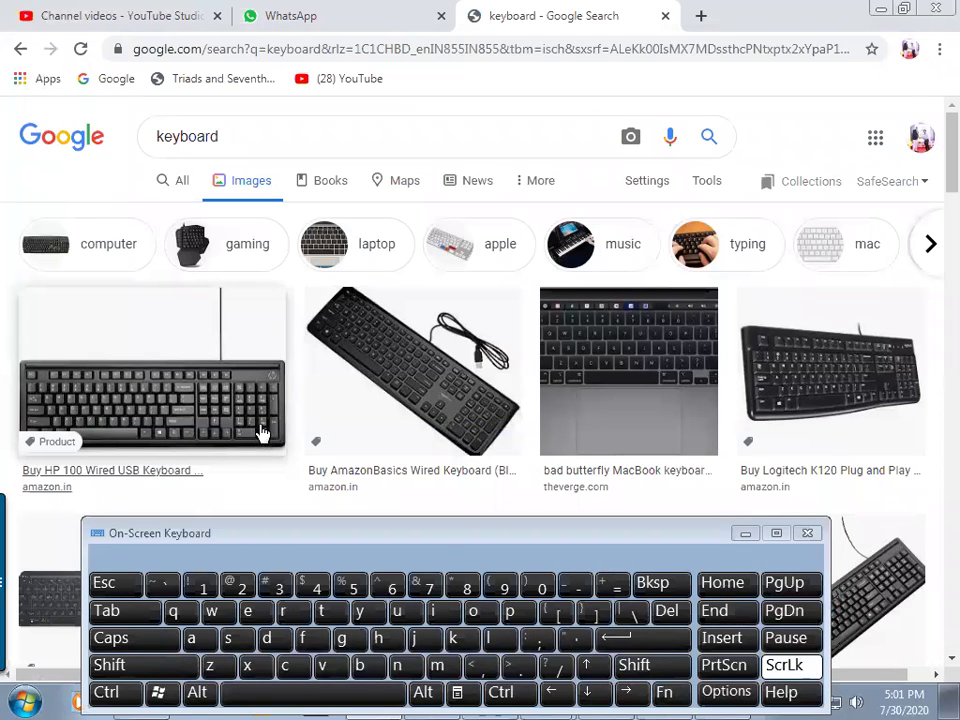
click(260, 436)
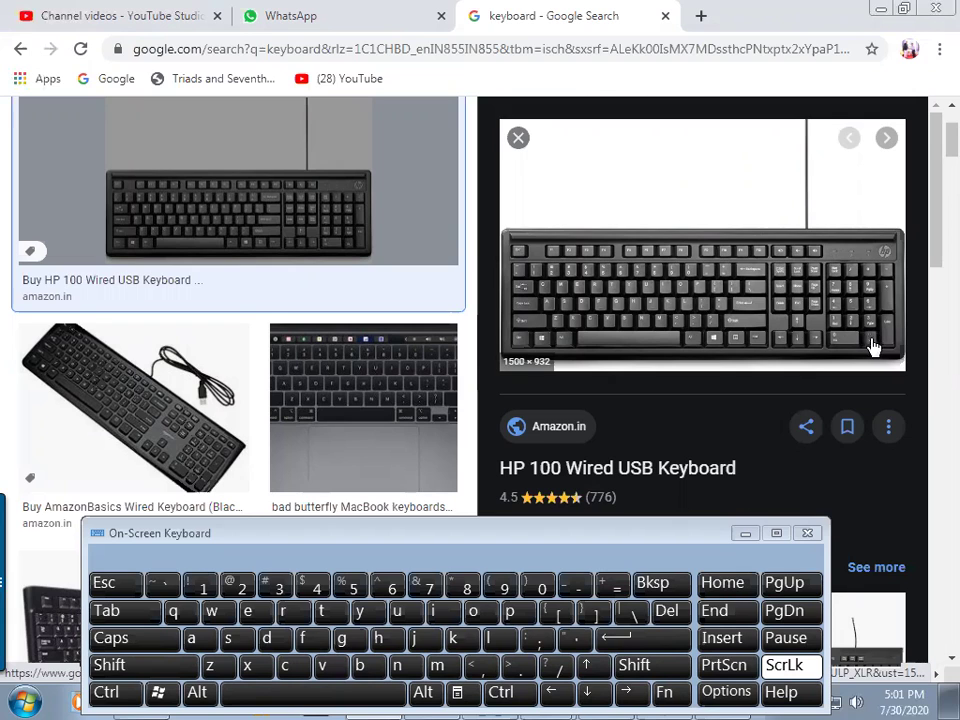
click(745, 536)
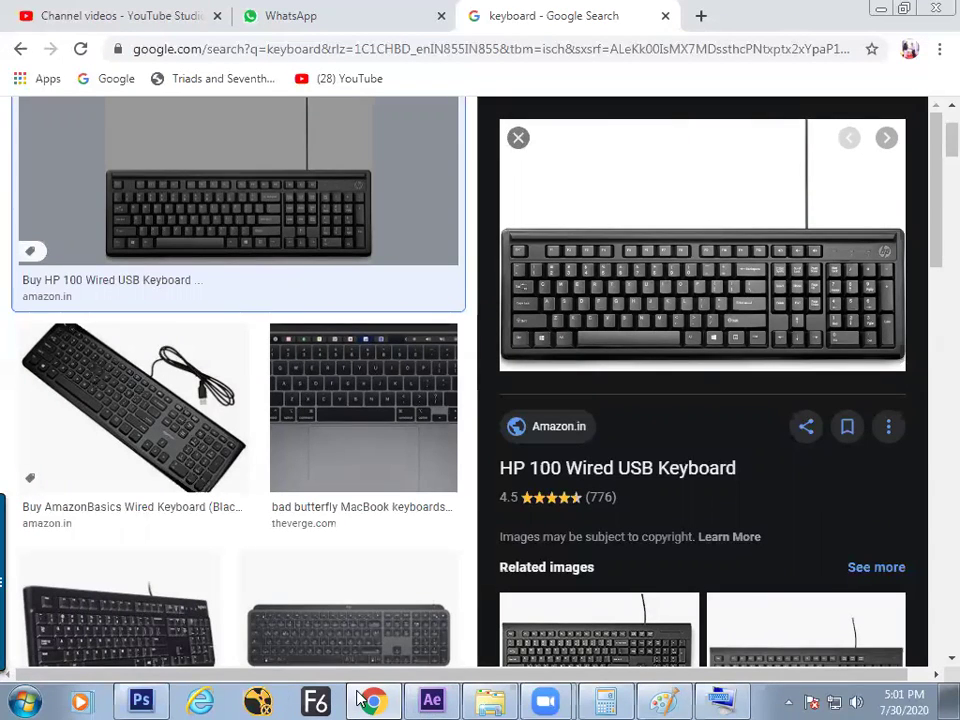
Switch to After Effects and play the Penguins 2 composition briefly, stopping during the Lighthouse image.
click(143, 700)
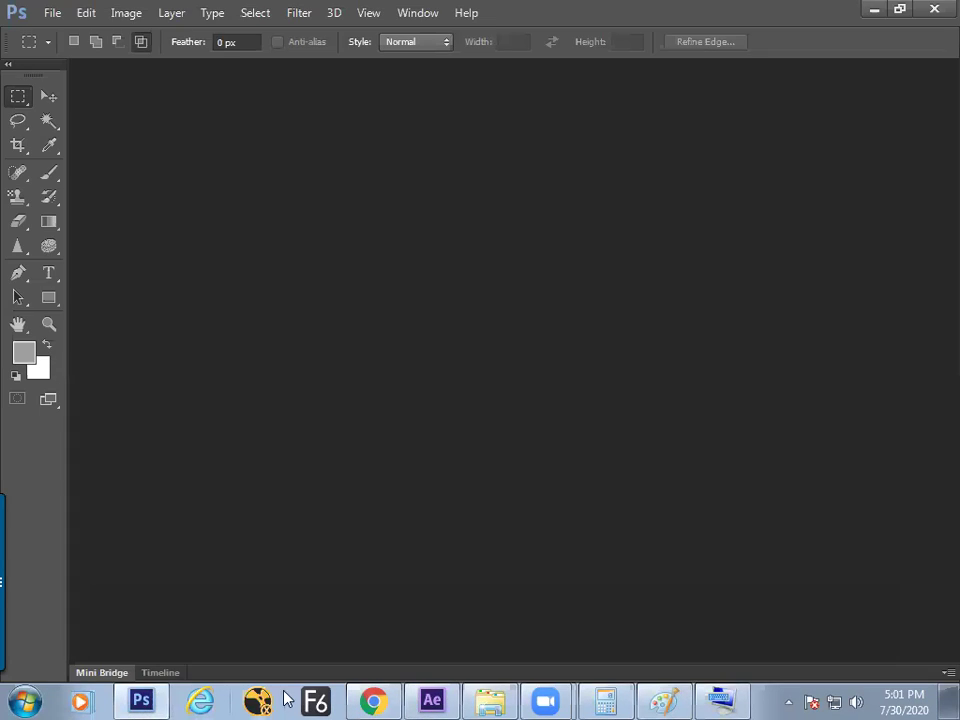
click(436, 700)
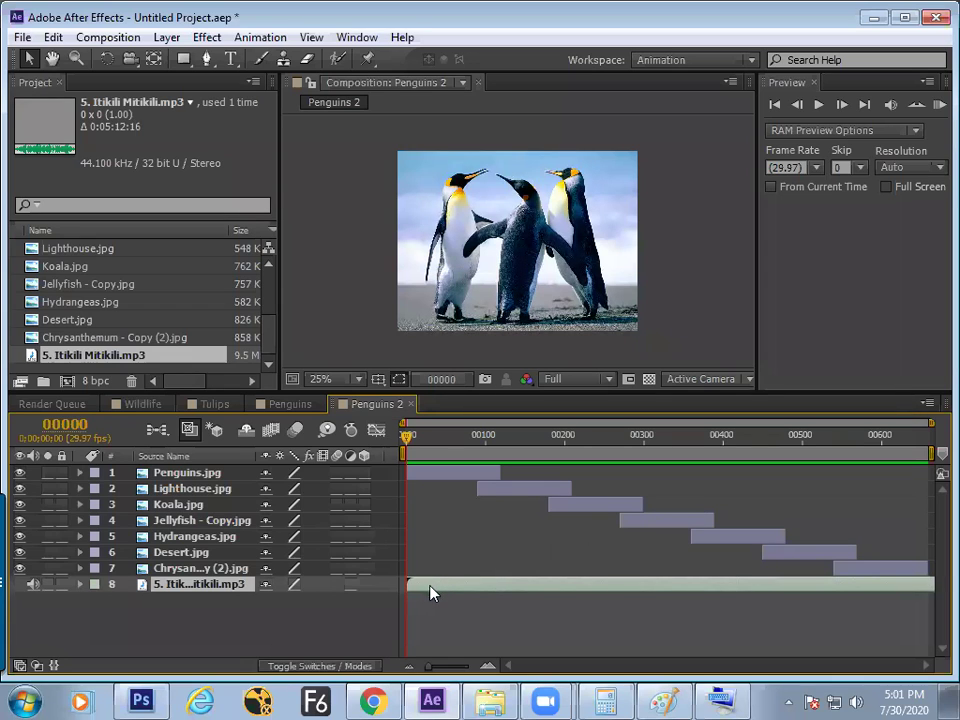
key(space)
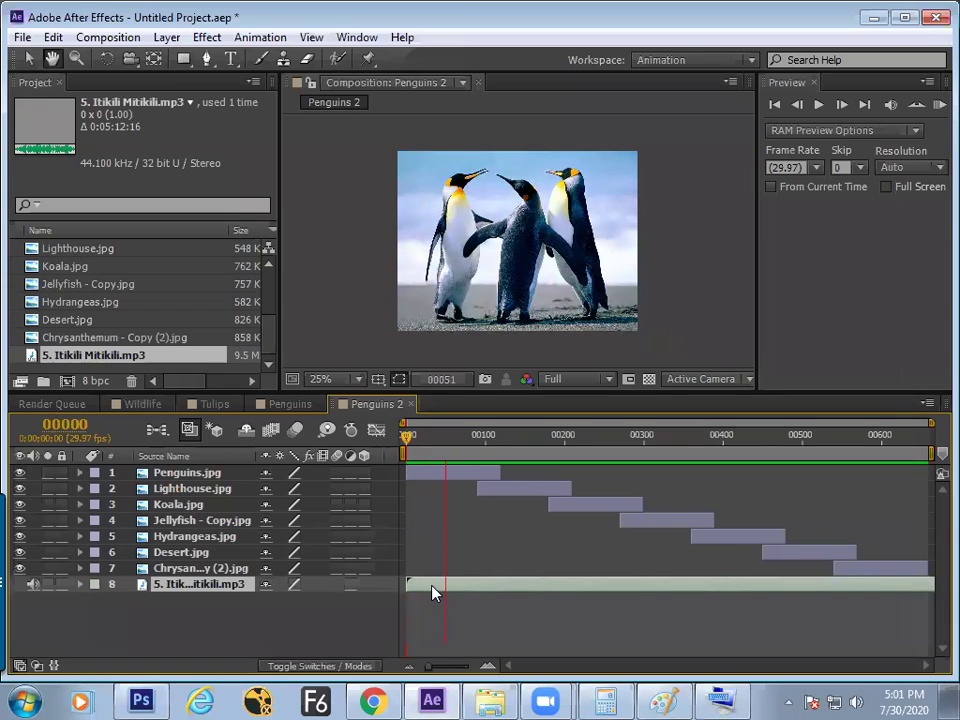
key(space)
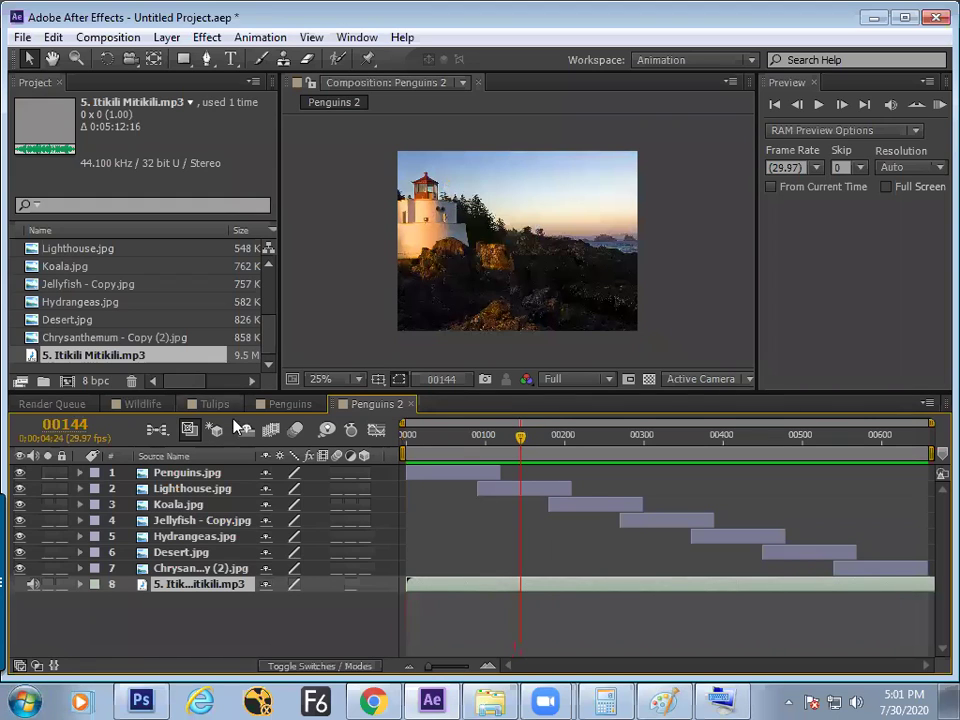
Move the playhead to frame 58 and compare standard playback with RAM preview of the Penguins 2 composition.
drag(441, 436, 452, 436)
click(818, 106)
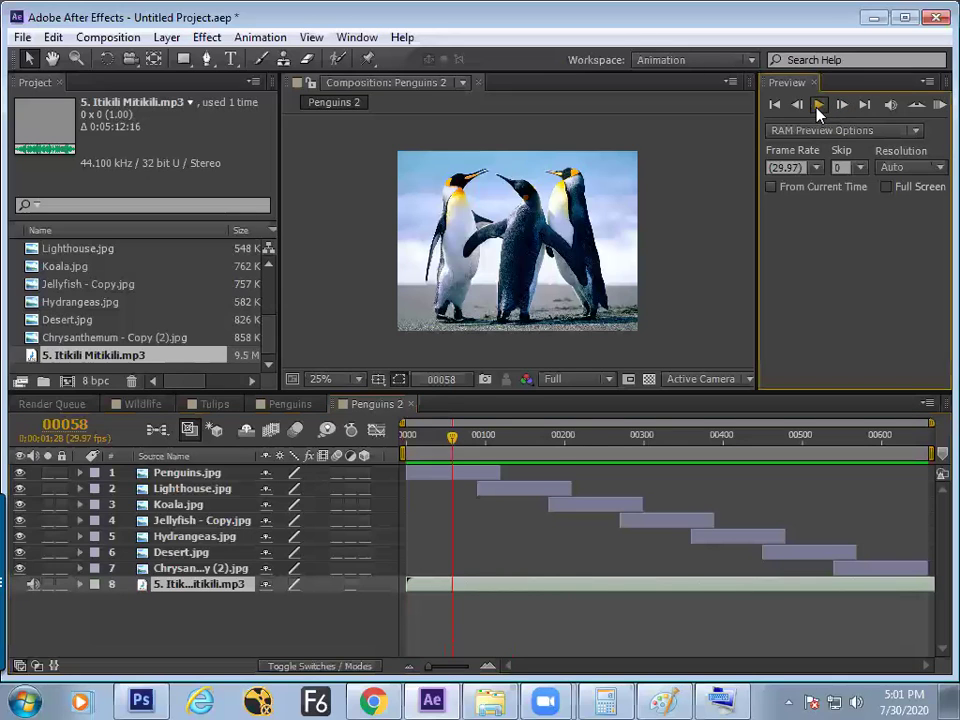
click(937, 105)
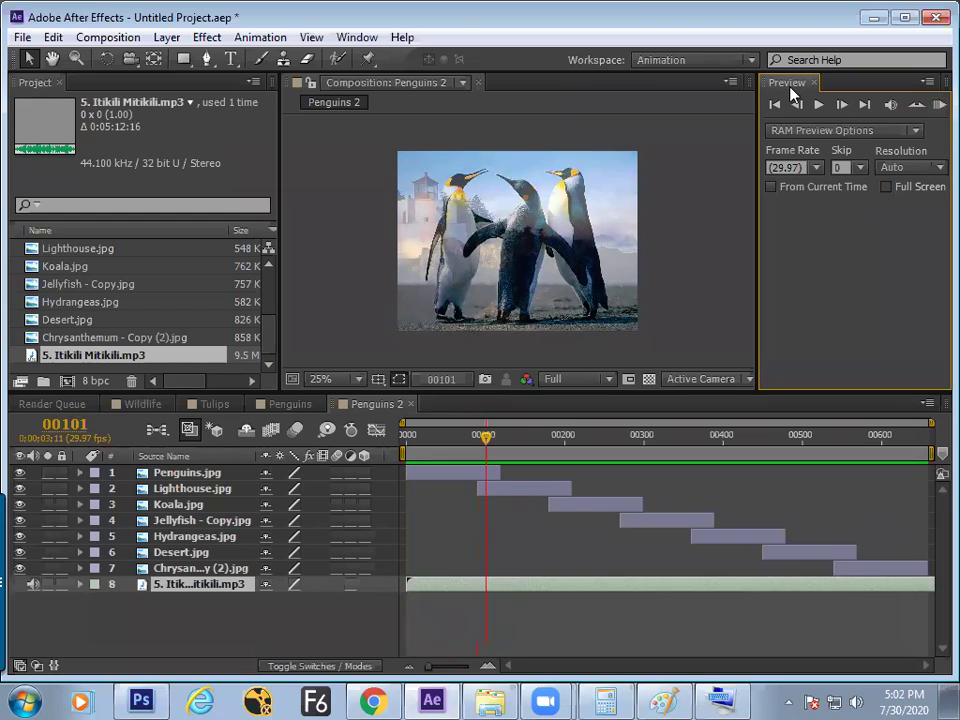
click(938, 105)
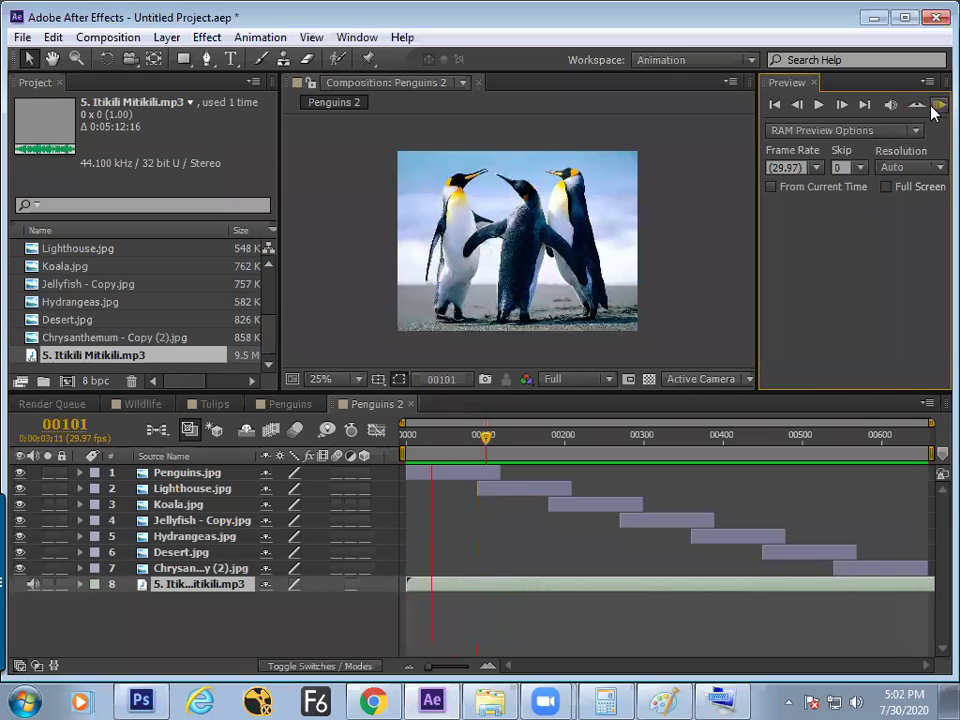
click(872, 100)
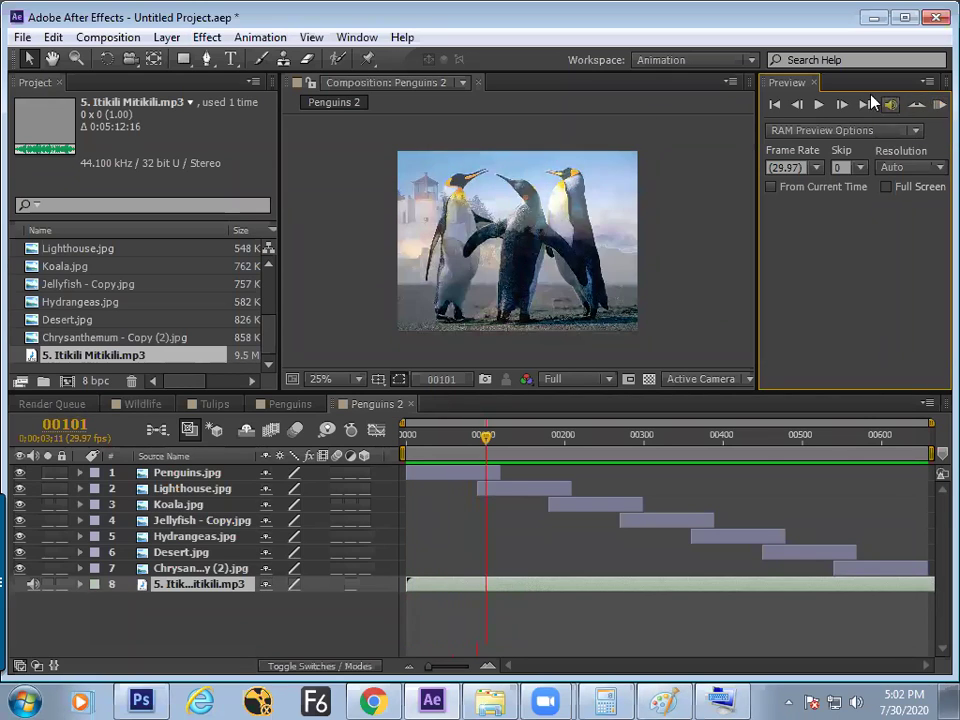
click(819, 105)
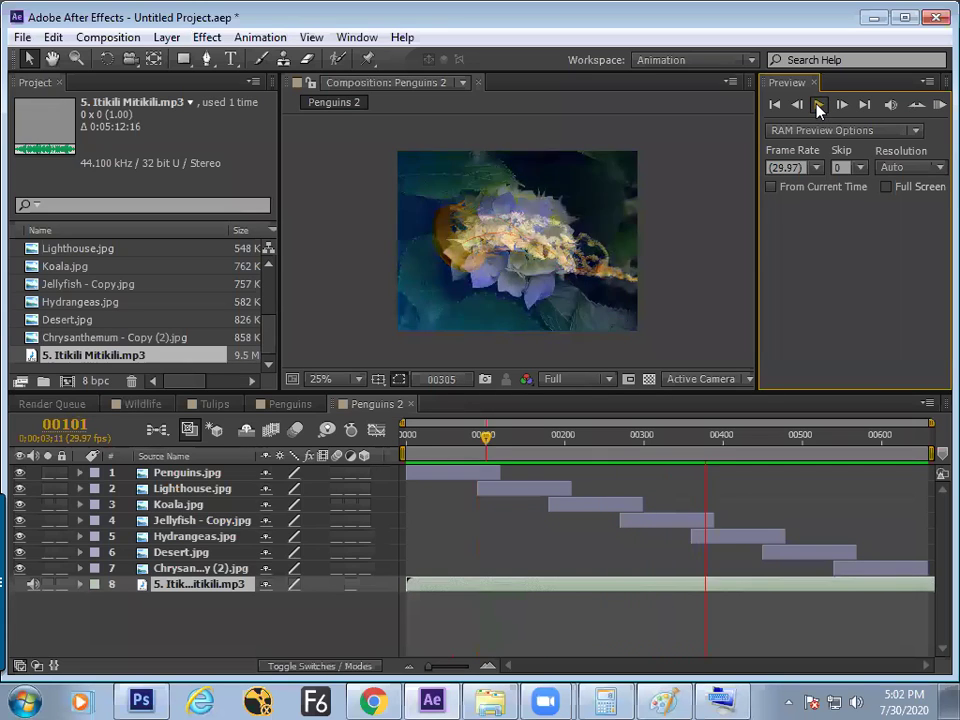
click(817, 105)
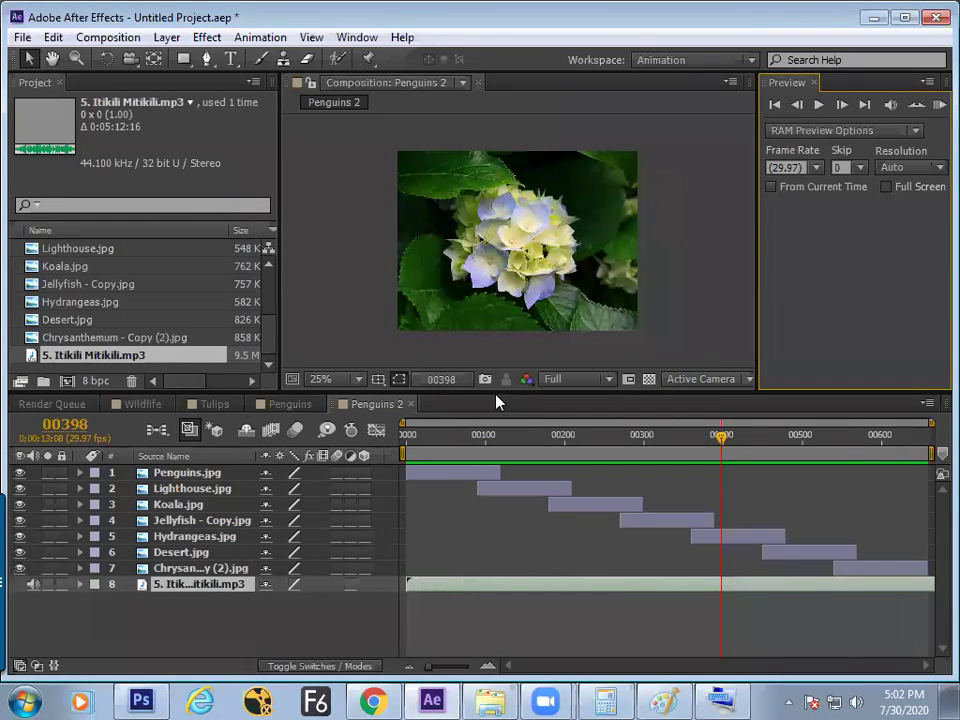
Make the timeline area taller and reveal the audio waveform of the 5. Itikili Mitikili.mp3 layer.
drag(497, 390, 495, 355)
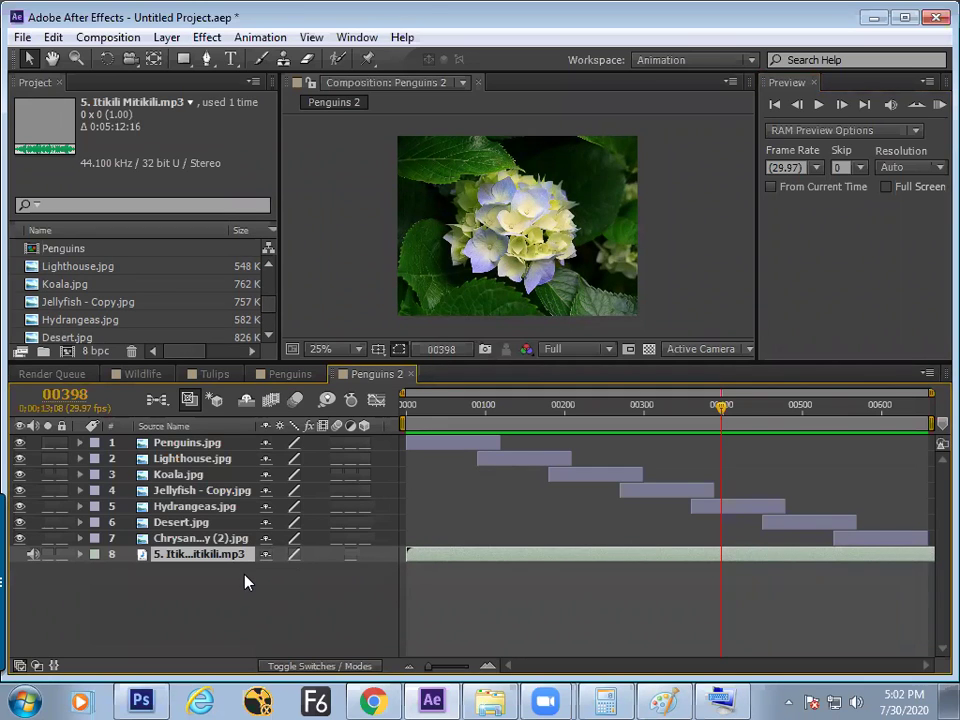
key(l)
key(l)
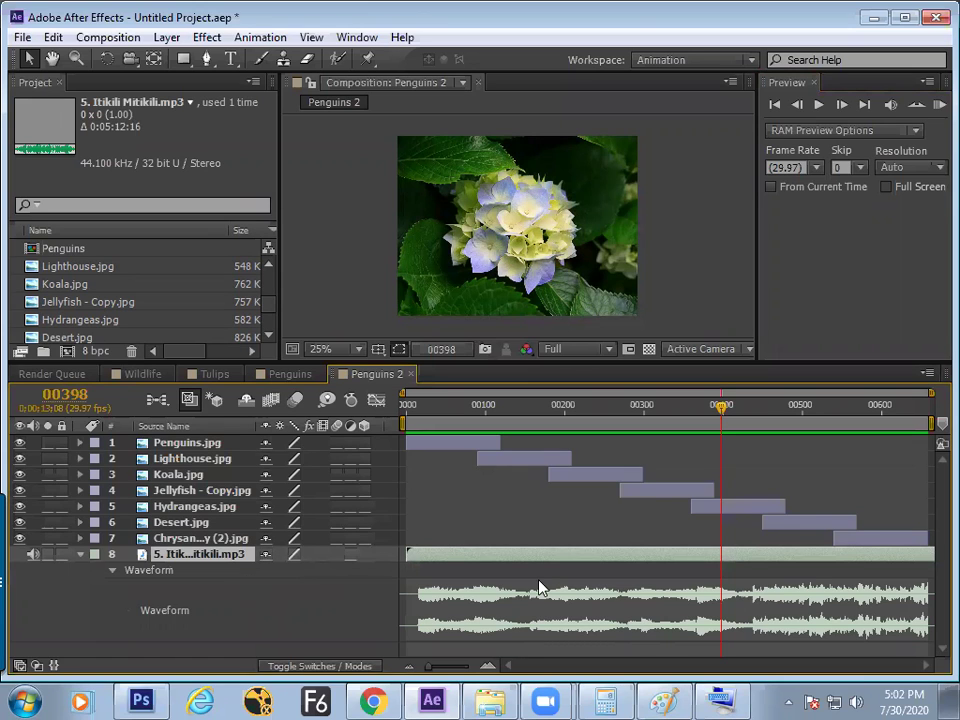
Switch to Paint and handwrite "LL = See the Audio wave" below the Audio Play note.
click(665, 700)
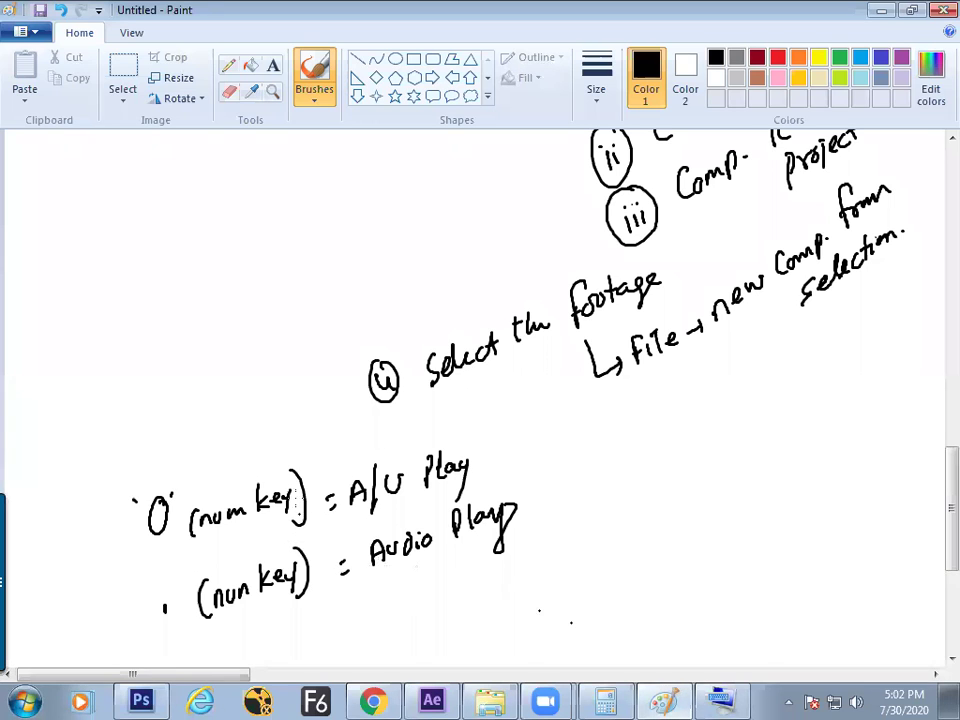
scroll(934, 474, down, 3)
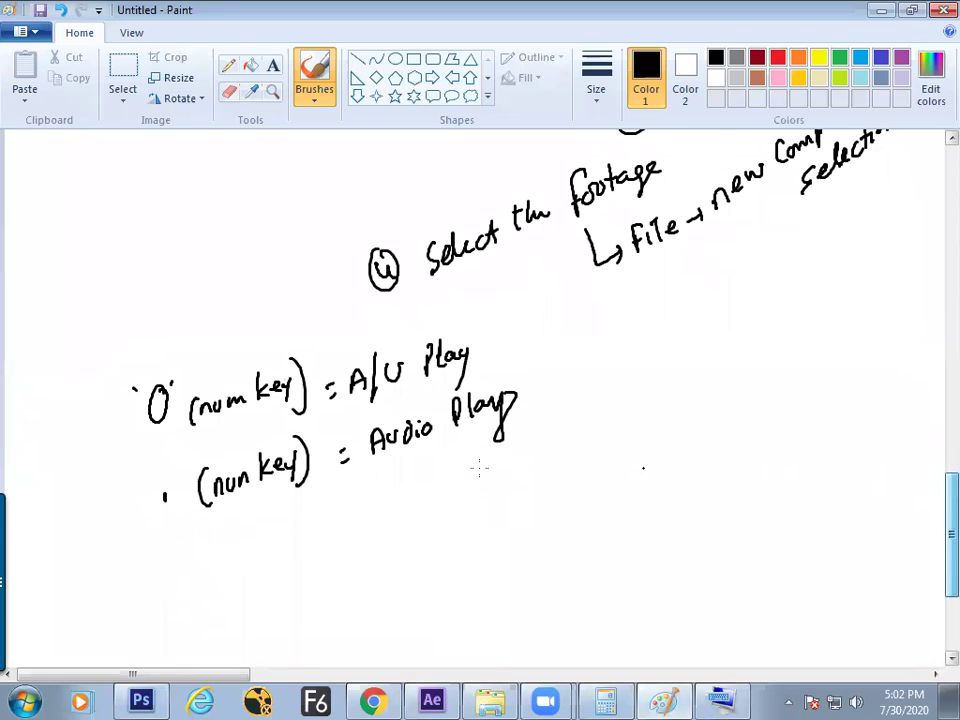
mouse_move(155, 555)
mouse_down()
mouse_move(168, 578)
mouse_move(199, 569)
mouse_up()
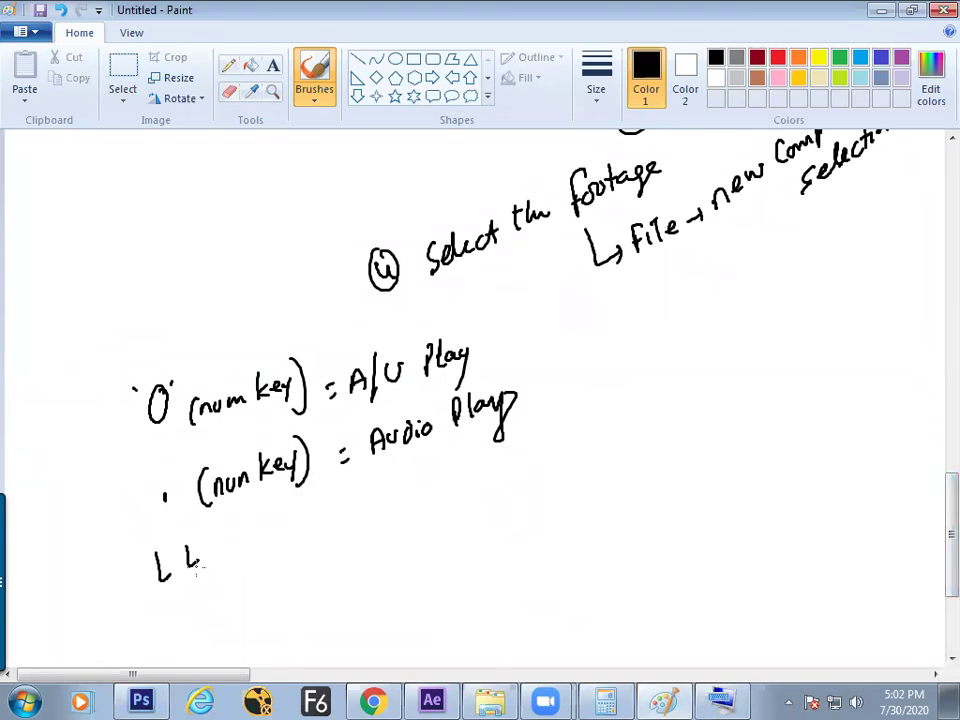
drag(310, 512, 321, 509)
drag(311, 521, 322, 518)
drag(347, 500, 338, 520)
drag(352, 512, 408, 506)
mouse_move(420, 478)
mouse_down()
mouse_move(424, 503)
mouse_move(416, 490)
mouse_up()
mouse_move(422, 494)
mouse_down()
mouse_move(432, 503)
mouse_move(446, 494)
mouse_up()
mouse_move(455, 490)
mouse_down()
mouse_move(496, 460)
mouse_move(508, 473)
mouse_move(512, 460)
mouse_move(610, 424)
mouse_up()
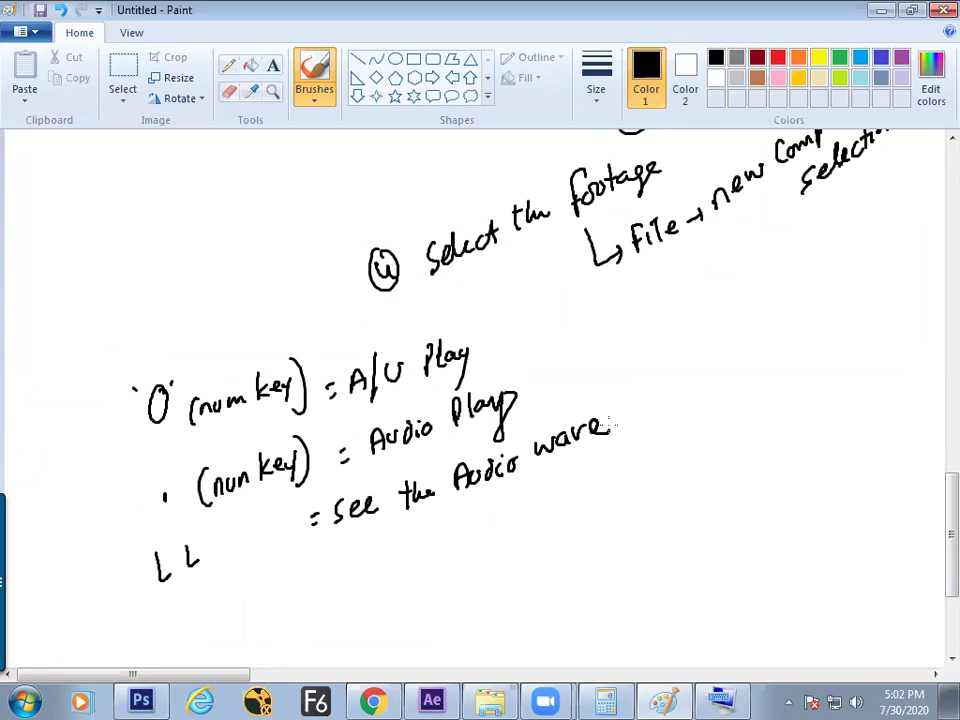
Put quotation marks around LL and handwrite "Select the Audio layer" with an arrow leading to it.
click(293, 517)
click(120, 556)
mouse_move(51, 609)
mouse_down()
mouse_move(39, 594)
mouse_move(57, 598)
mouse_move(92, 566)
mouse_move(88, 597)
mouse_up()
mouse_move(62, 636)
mouse_down()
mouse_move(66, 618)
mouse_move(72, 632)
mouse_move(110, 600)
mouse_move(122, 636)
mouse_move(133, 612)
mouse_move(160, 610)
mouse_move(176, 590)
mouse_up()
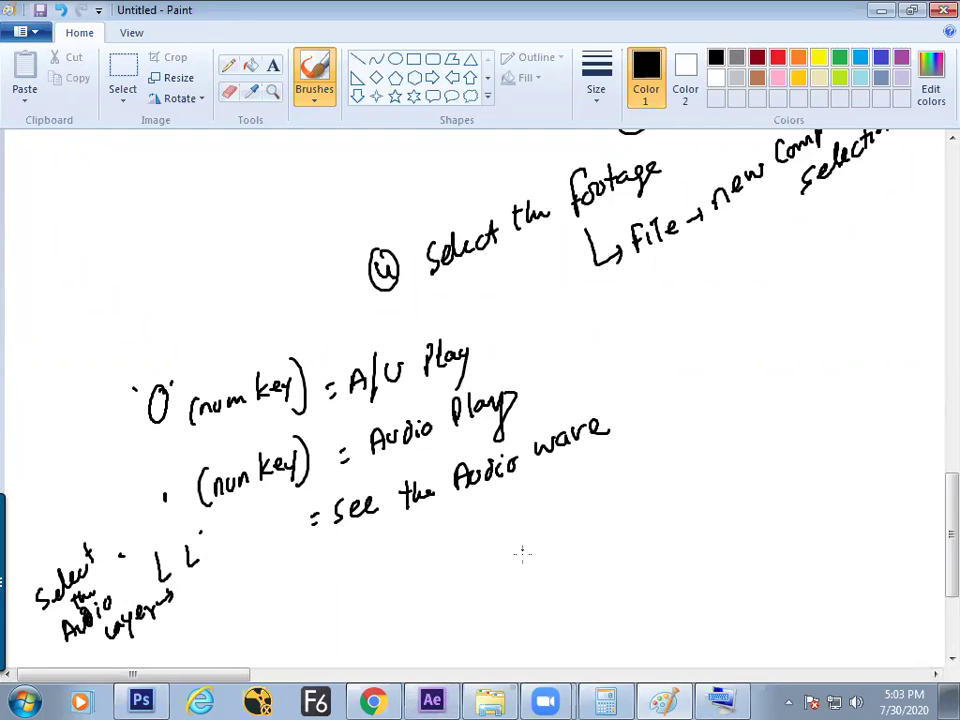
Switch to After Effects and scrub the playhead over the music waveform around frame 75 and up to frame 367.
click(665, 698)
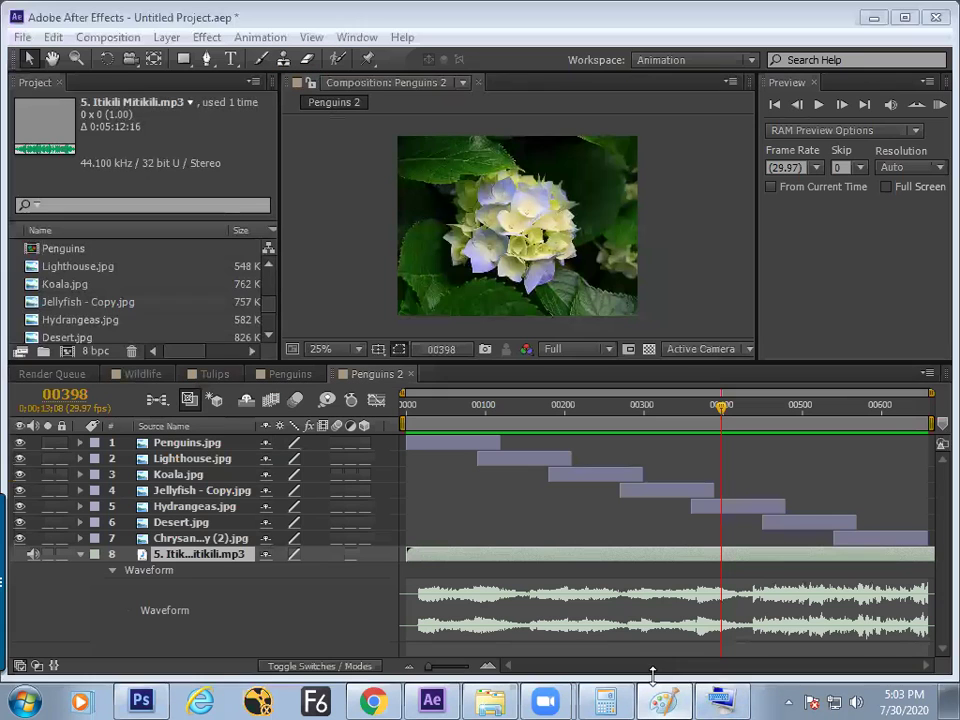
click(465, 410)
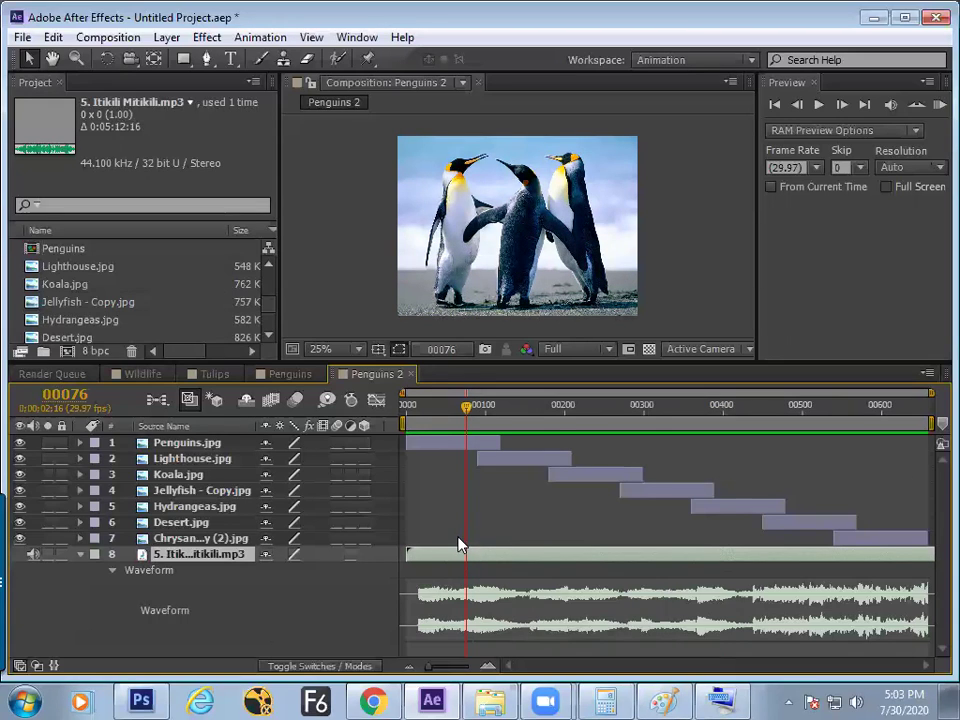
drag(466, 413, 465, 415)
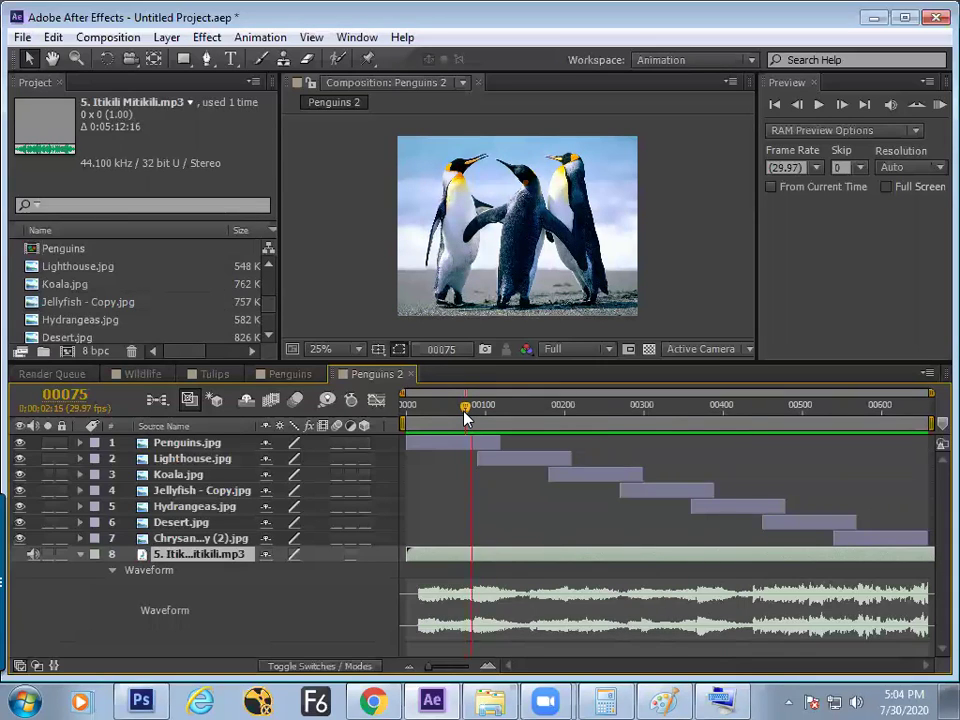
click(690, 408)
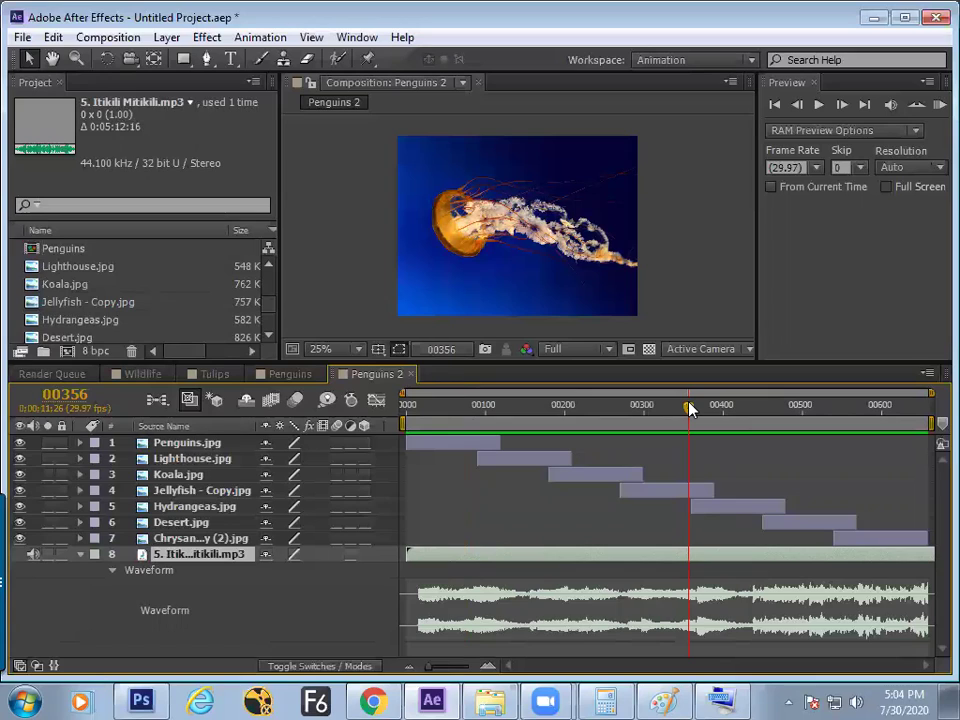
drag(690, 408, 697, 411)
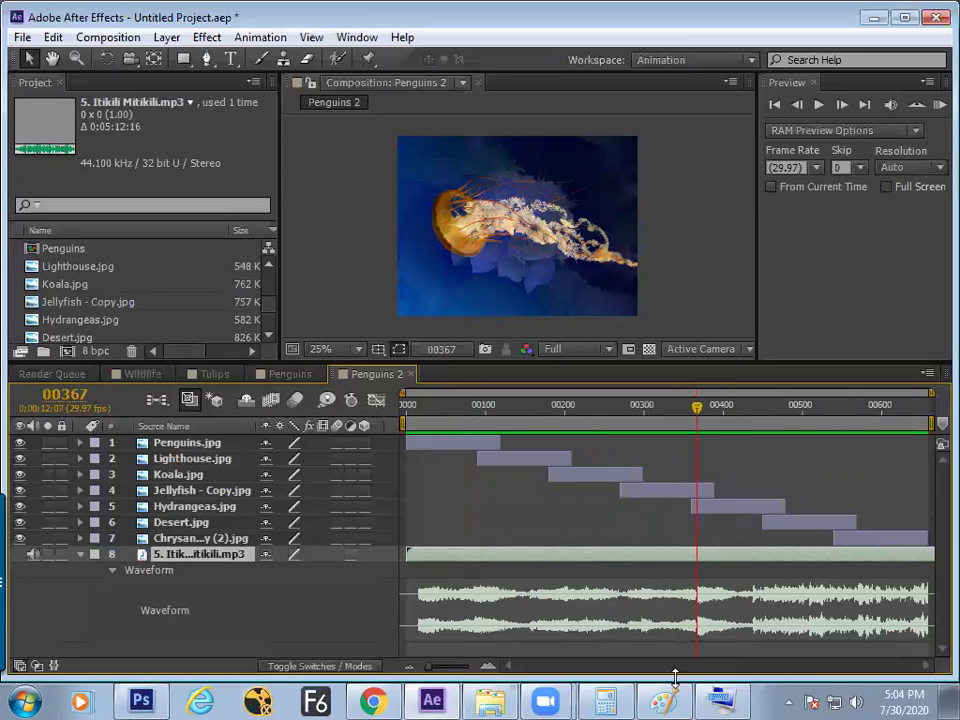
Minimize Chrome and, with the On-Screen Keyboard briefly shown, audio-scrub the Penguins 2 playhead to frame 368.
click(720, 700)
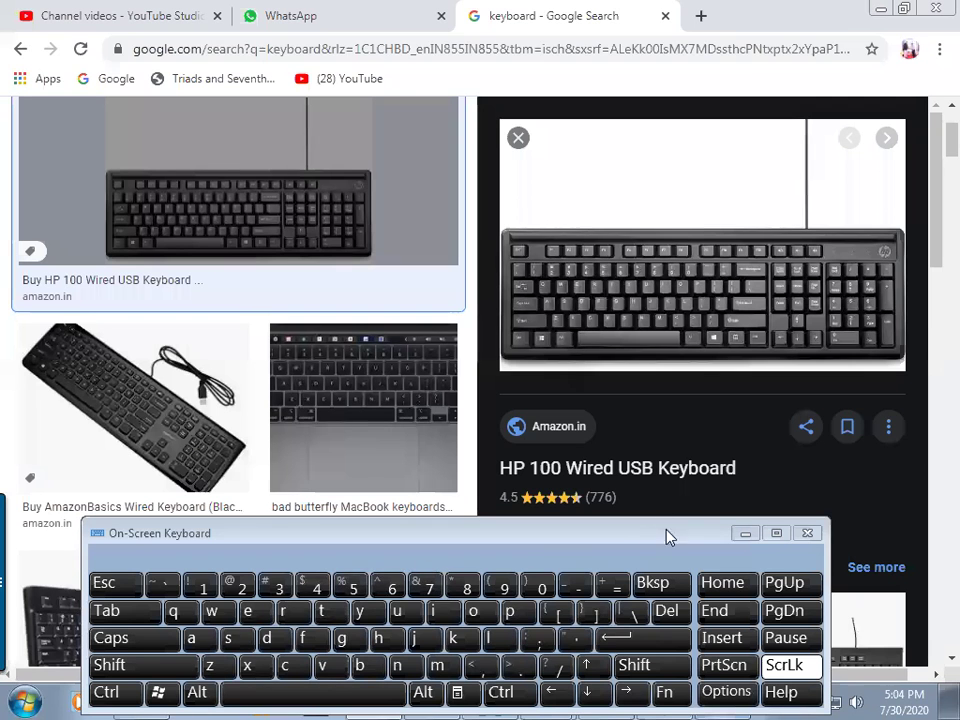
click(880, 14)
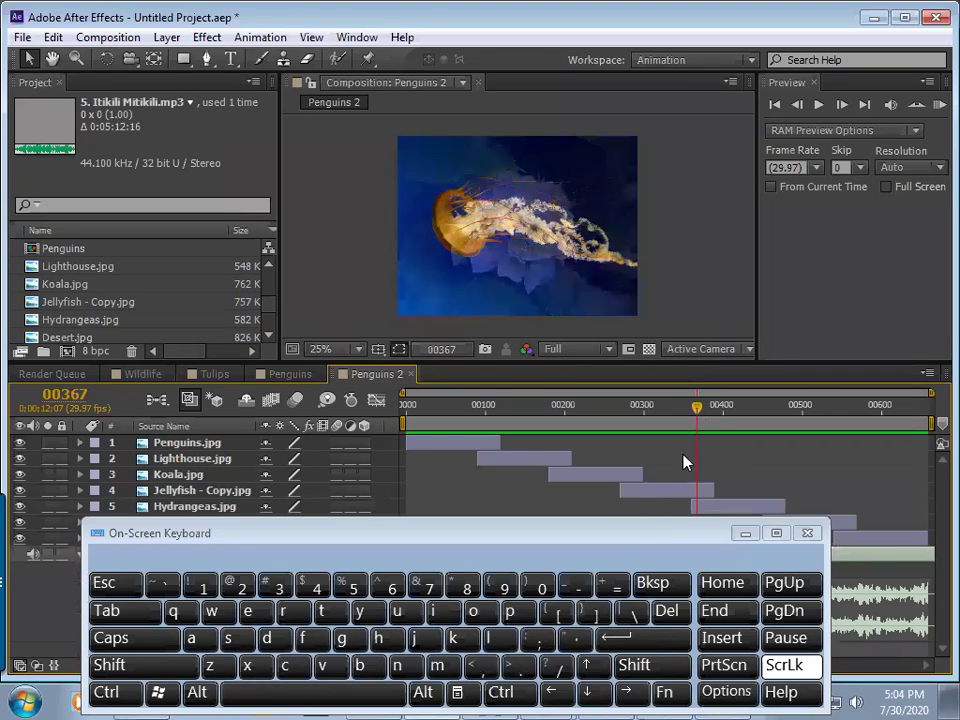
key(ctrl)
drag(697, 408, 699, 409)
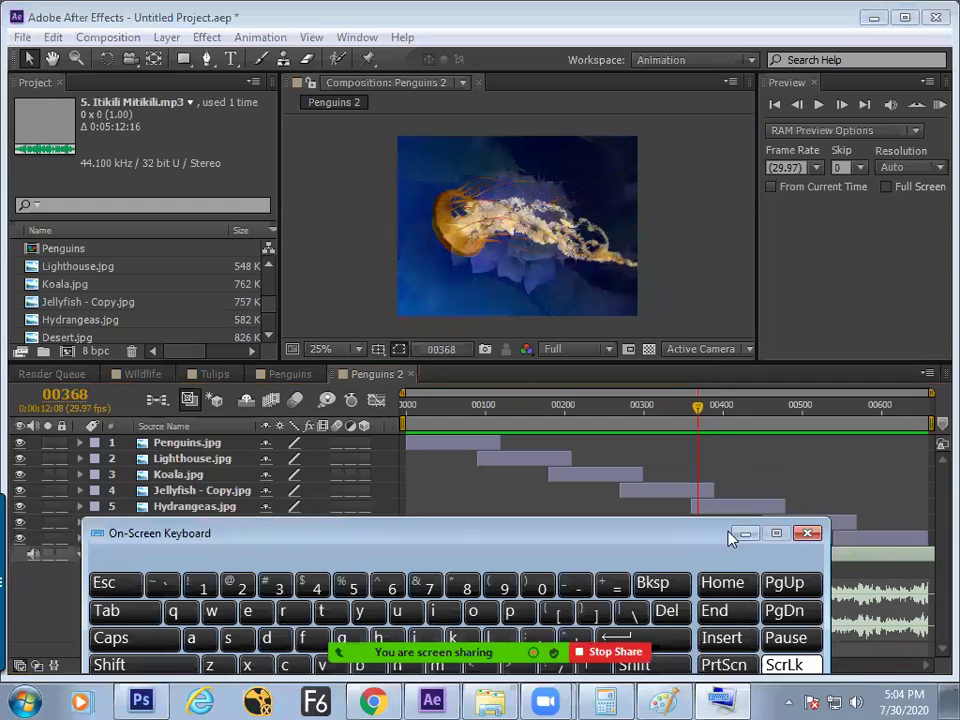
click(741, 536)
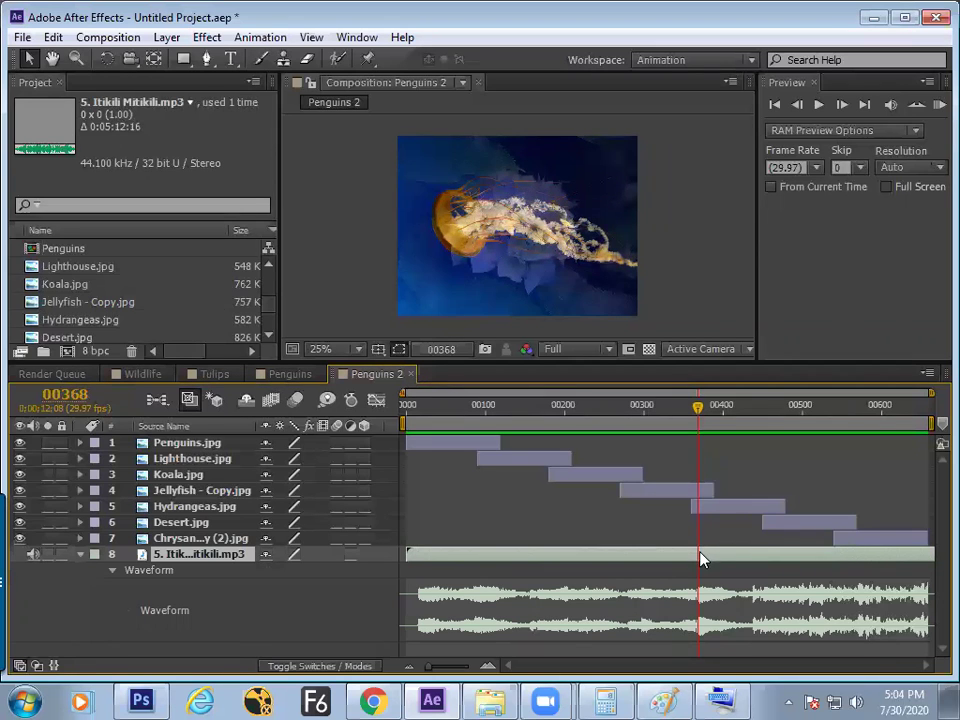
Switch to Paint and draw two circled dots beside the numeric-key preview notes.
click(667, 698)
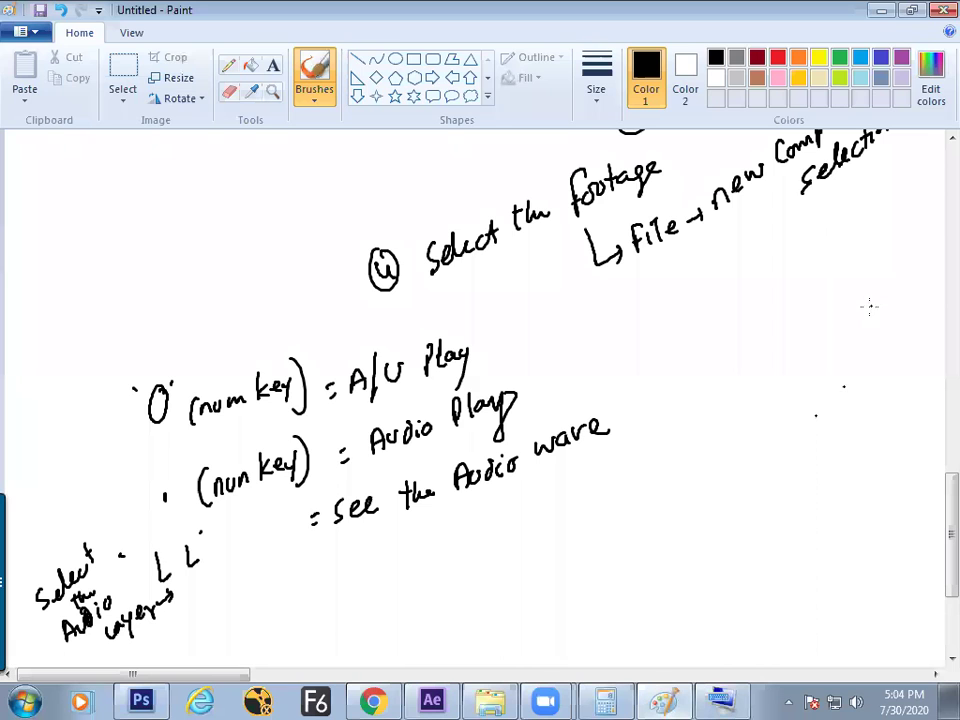
click(53, 451)
click(68, 508)
drag(68, 491, 67, 492)
mouse_move(58, 428)
mouse_down()
mouse_move(67, 448)
mouse_move(50, 482)
mouse_up()
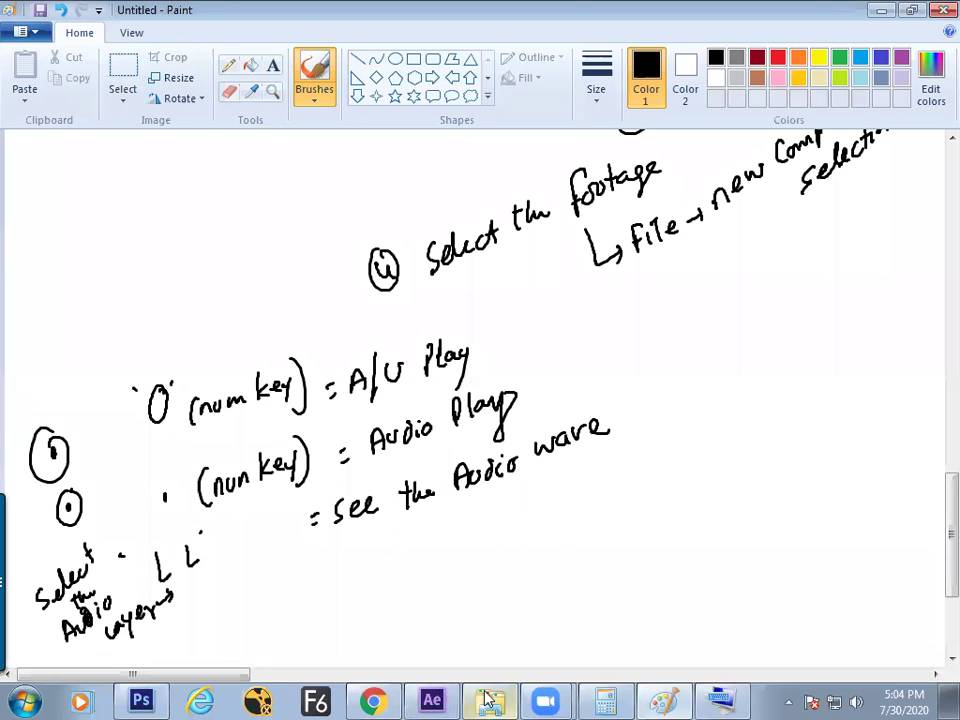
Switch to After Effects and move the Penguins 2 playhead to frames 131 and 129, finishing at frame 63.
click(443, 698)
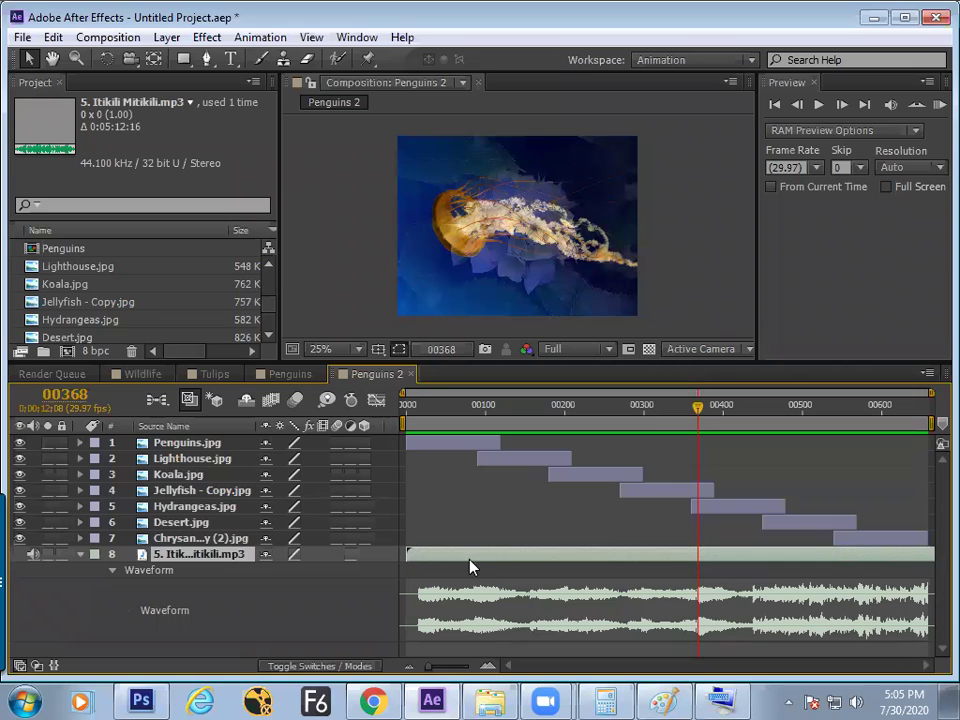
click(510, 406)
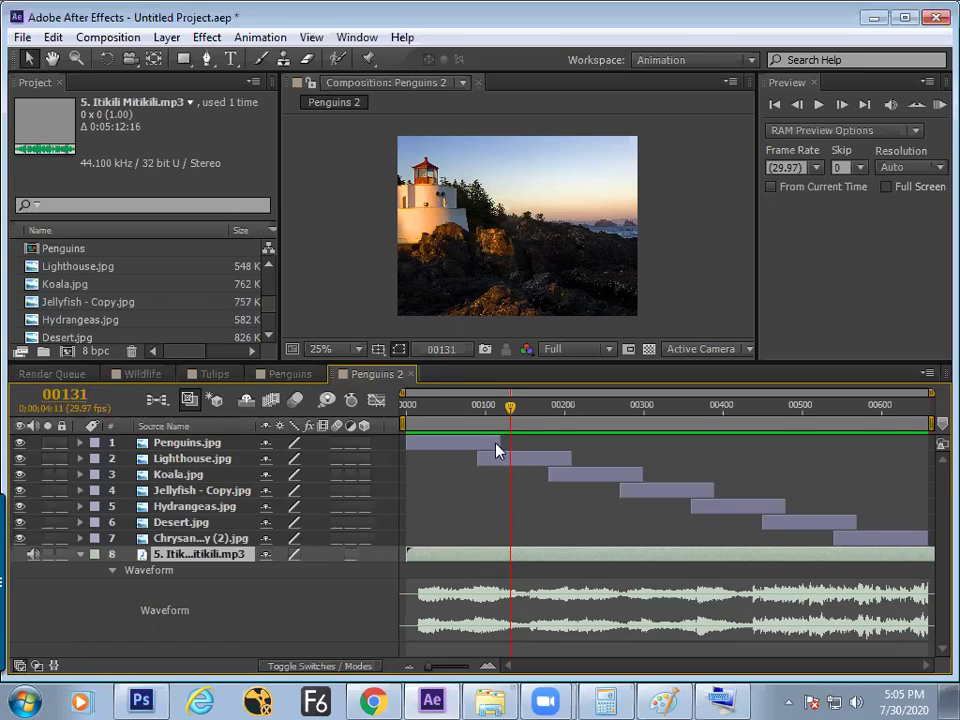
drag(507, 410, 501, 424)
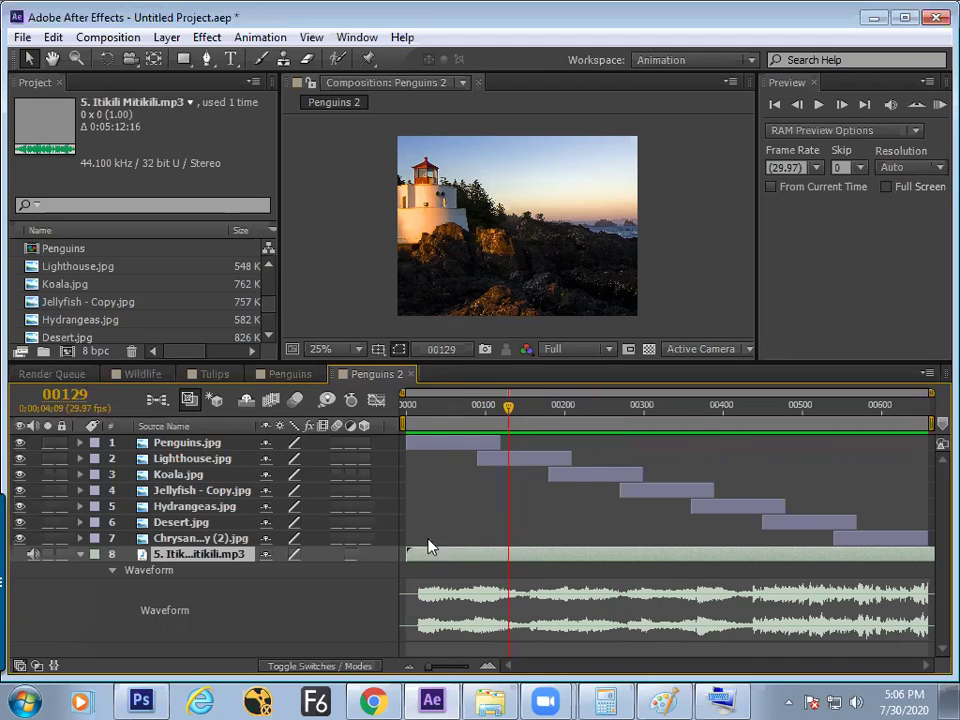
click(456, 411)
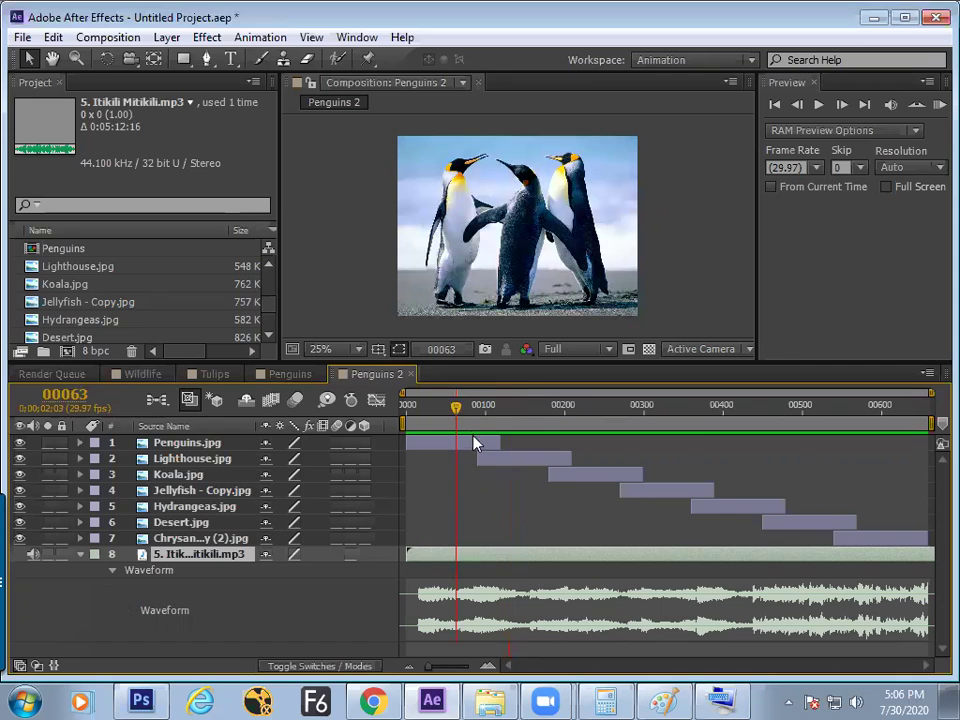
Switch to Paint and handwrite "Hold-Ctrl-Click on Reder" below the audio wave note.
click(665, 700)
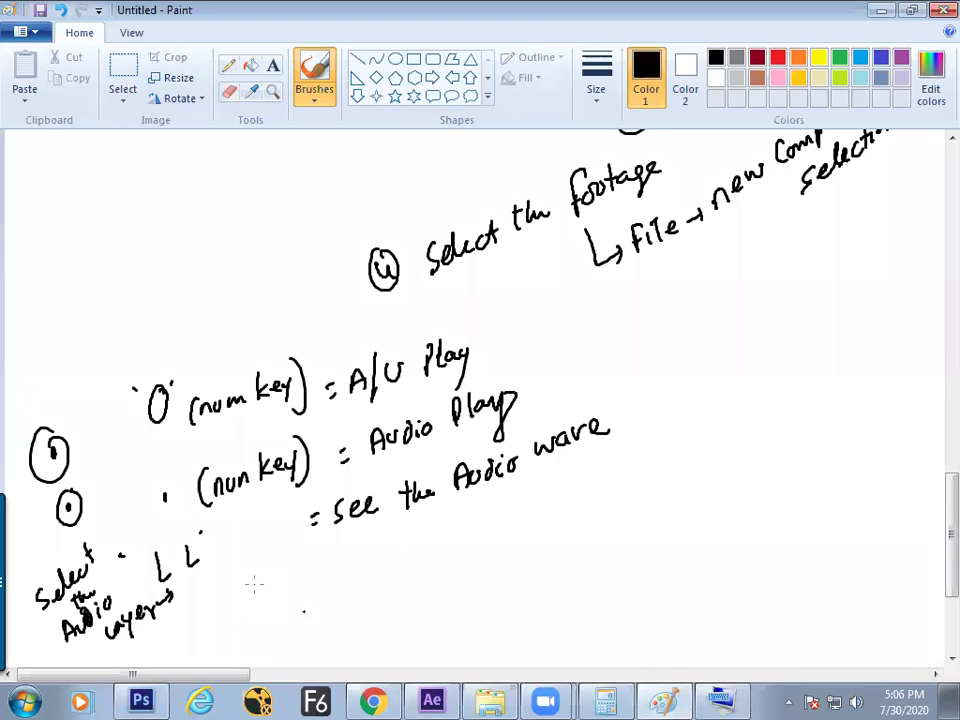
mouse_move(327, 588)
mouse_down()
mouse_move(361, 581)
mouse_move(406, 584)
mouse_up()
drag(414, 568, 427, 576)
drag(433, 556, 470, 543)
mouse_move(479, 530)
mouse_down()
mouse_move(477, 541)
mouse_move(488, 540)
mouse_up()
mouse_move(503, 514)
mouse_down()
mouse_move(500, 533)
mouse_move(512, 537)
mouse_up()
drag(523, 512, 546, 520)
mouse_move(574, 478)
mouse_down()
mouse_move(574, 506)
mouse_move(590, 502)
mouse_up()
drag(594, 482, 609, 489)
mouse_move(623, 475)
mouse_down()
mouse_move(619, 487)
mouse_move(627, 485)
mouse_up()
drag(632, 472, 642, 475)
drag(646, 470, 656, 457)
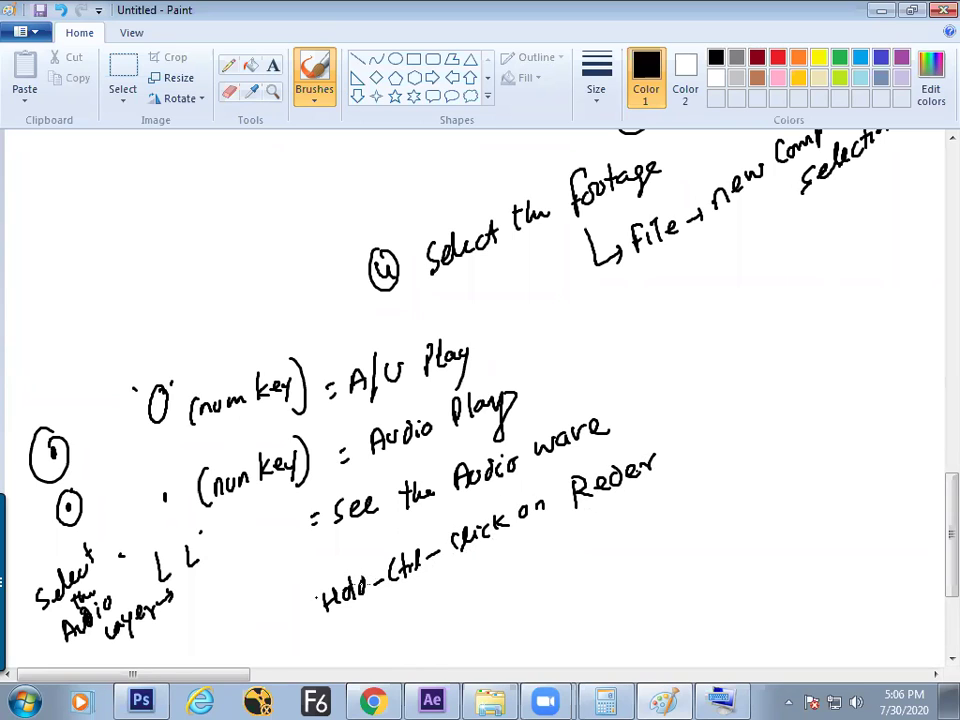
Add a circled bullet before the Hold-Ctrl note and continue it with "to Preview the Audio on frame".
drag(298, 593, 297, 594)
click(293, 603)
drag(293, 609, 296, 622)
mouse_move(684, 440)
mouse_down()
mouse_move(681, 466)
mouse_move(691, 446)
mouse_up()
drag(703, 437, 719, 429)
mouse_move(717, 400)
mouse_down()
mouse_move(720, 414)
mouse_move(752, 410)
mouse_move(797, 392)
mouse_move(815, 370)
mouse_up()
mouse_move(727, 465)
mouse_down()
mouse_move(745, 458)
mouse_move(769, 470)
mouse_move(790, 436)
mouse_move(812, 442)
mouse_move(817, 414)
mouse_move(823, 424)
mouse_up()
drag(828, 430, 837, 420)
drag(786, 483, 808, 478)
mouse_move(847, 434)
mouse_down()
mouse_move(837, 474)
mouse_move(849, 449)
mouse_move(872, 452)
mouse_move(907, 433)
mouse_up()
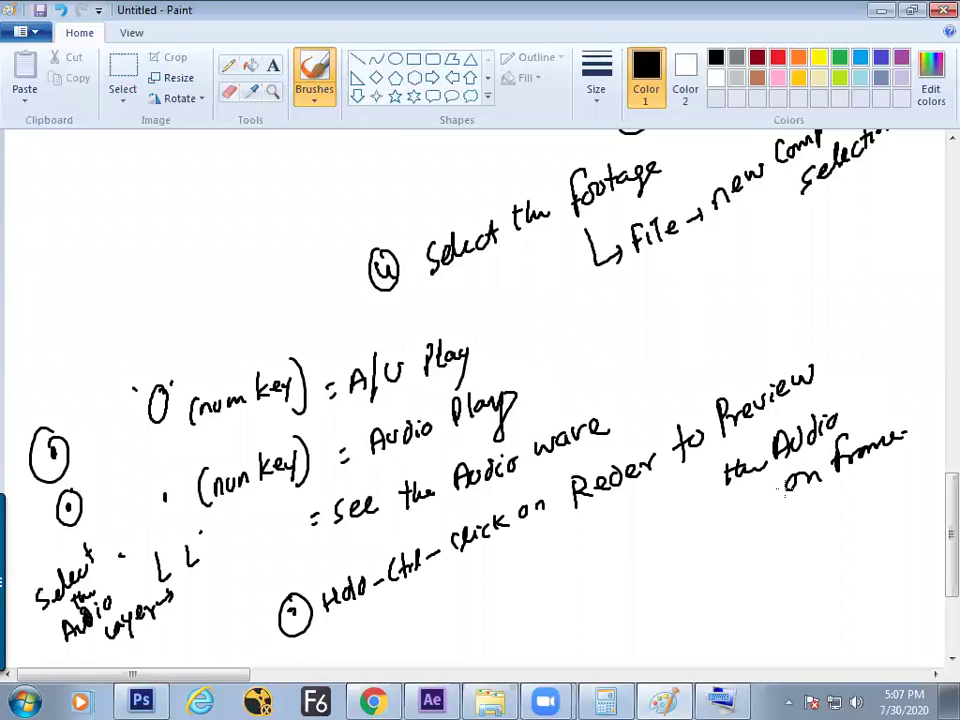
Switch to After Effects, return to frame 0 and preview the Penguins 2 slideshow full screen at 100% zoom, stopping at frame 390.
key(alt+Tab)
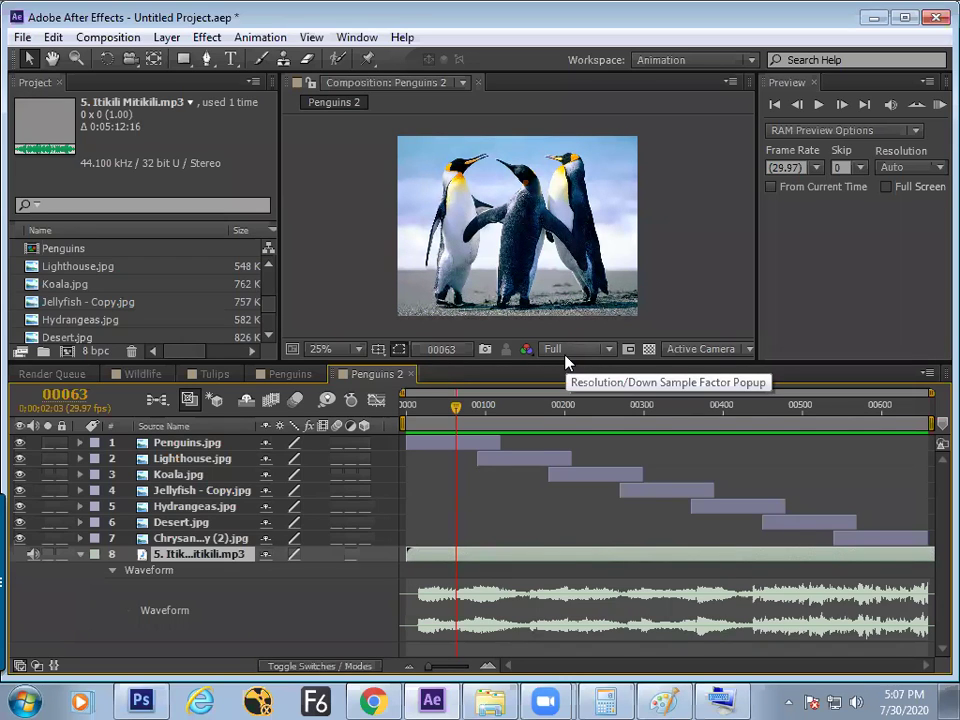
key(Home)
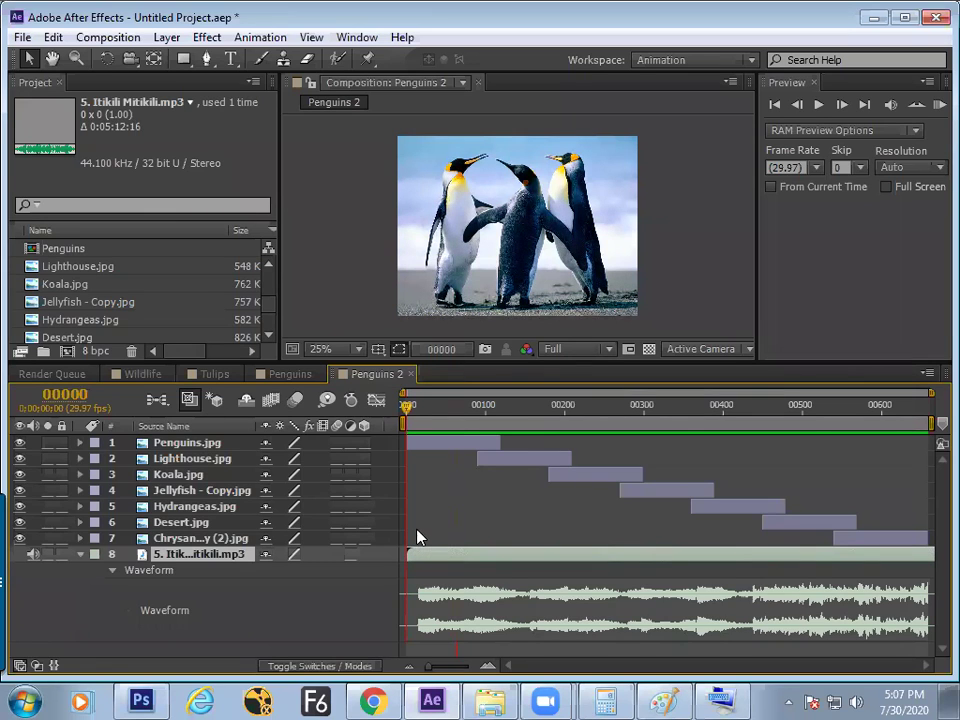
key(KP_Decimal)
key(grave)
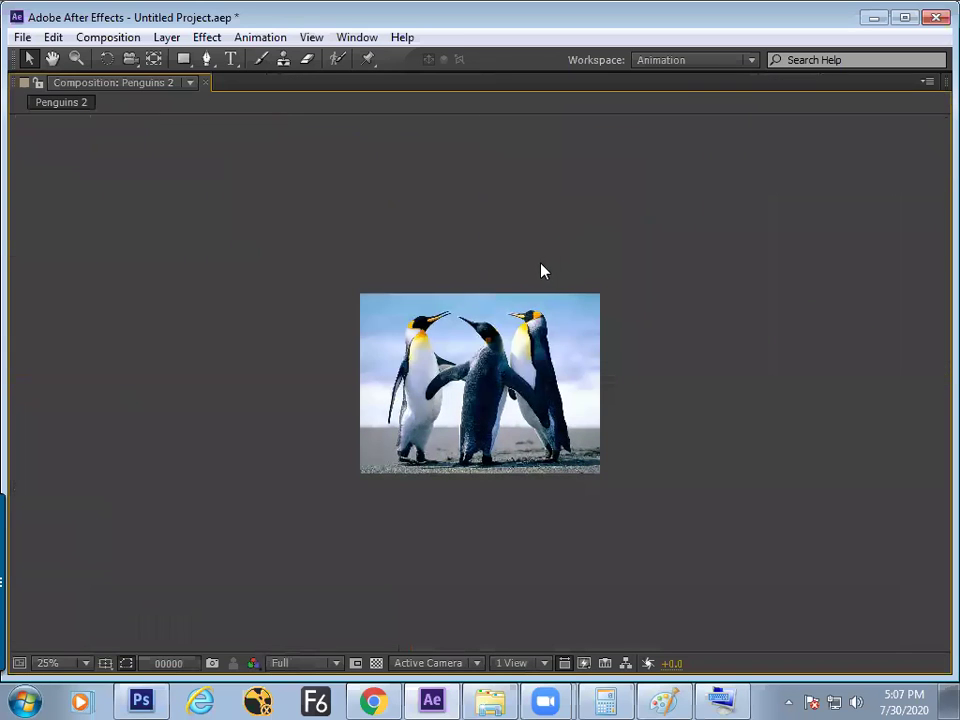
key(ctrl+backslash)
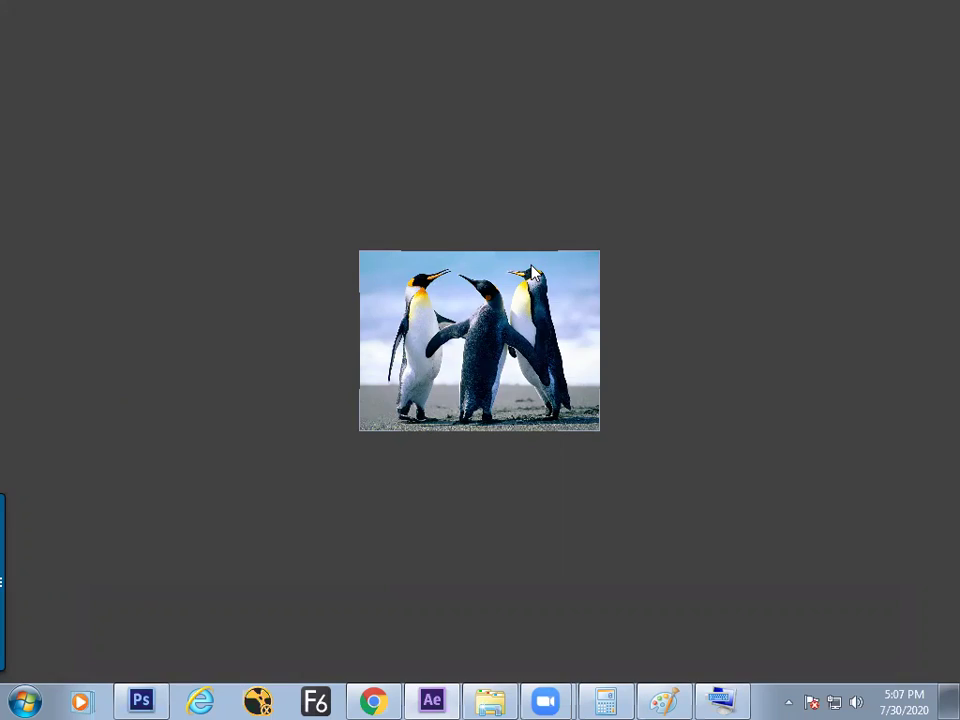
key(shift+slash)
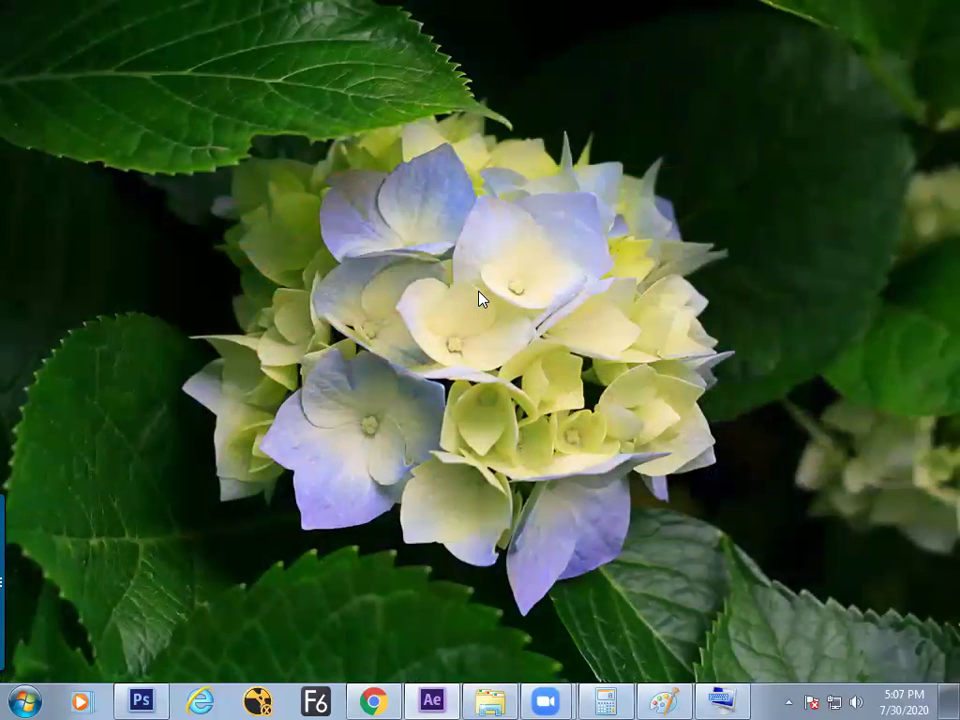
key(space)
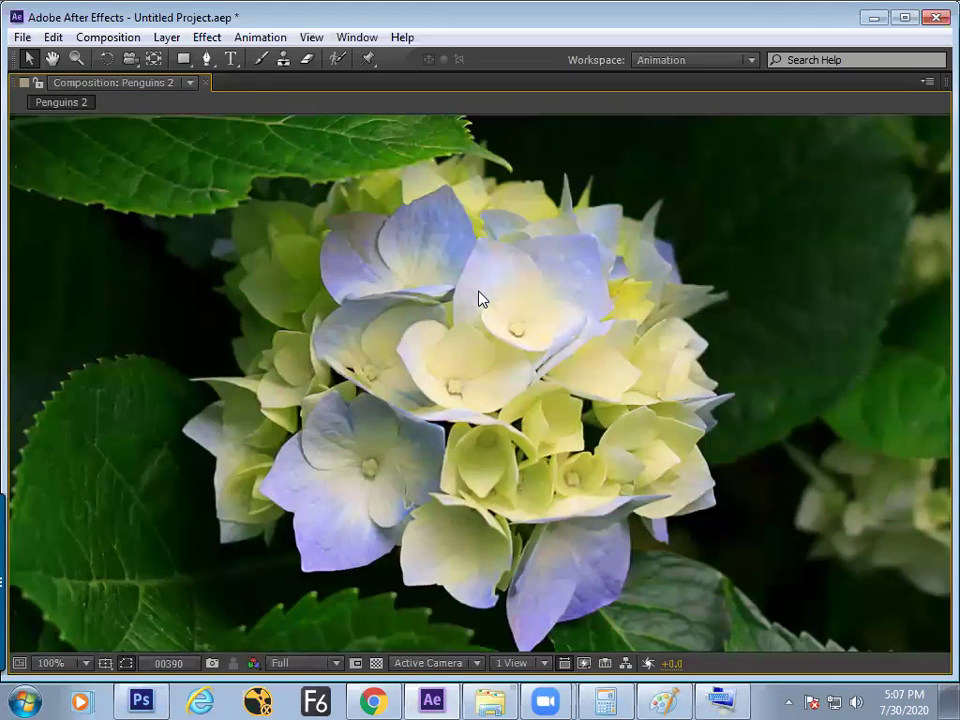
Toggle the composition view between full screen and the normal panel layout, then zoom it back out to 25%.
key(grave)
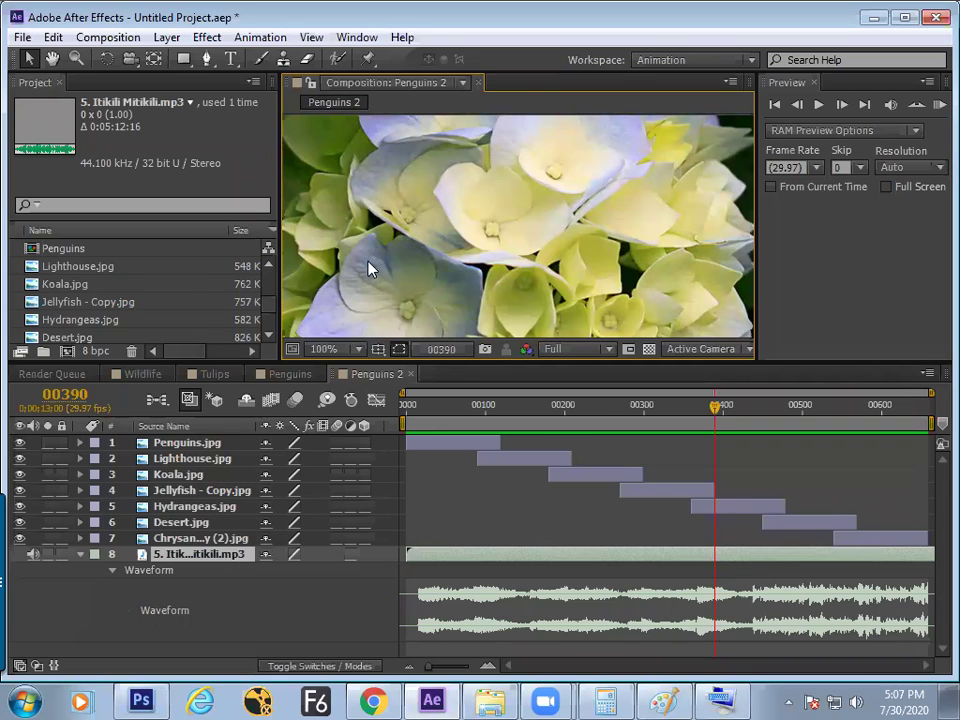
key(grave)
key(space)
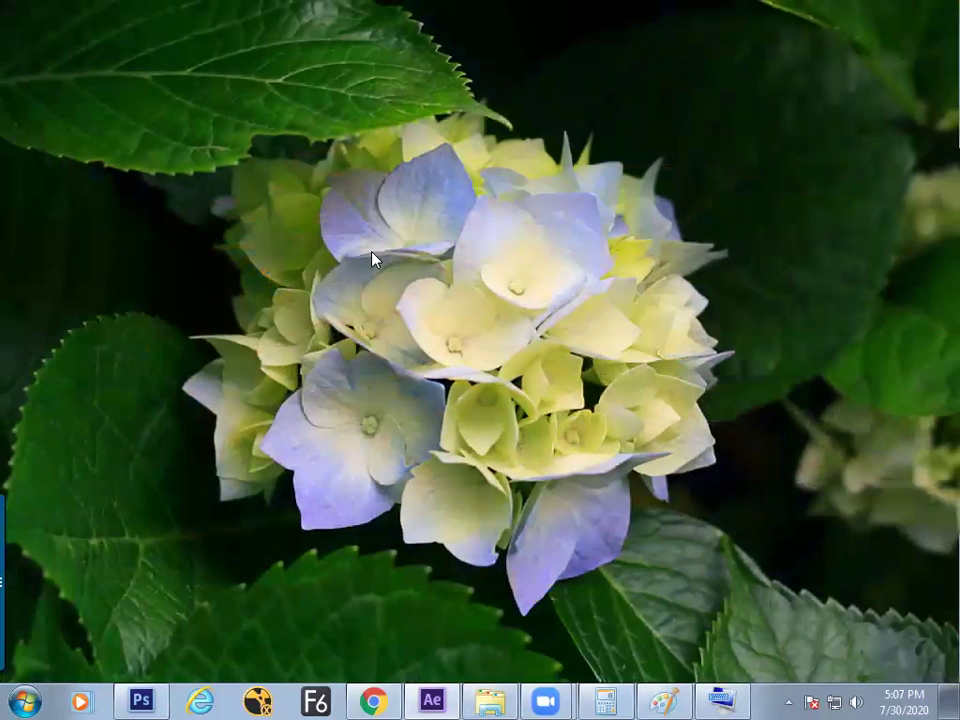
key(space)
key(grave)
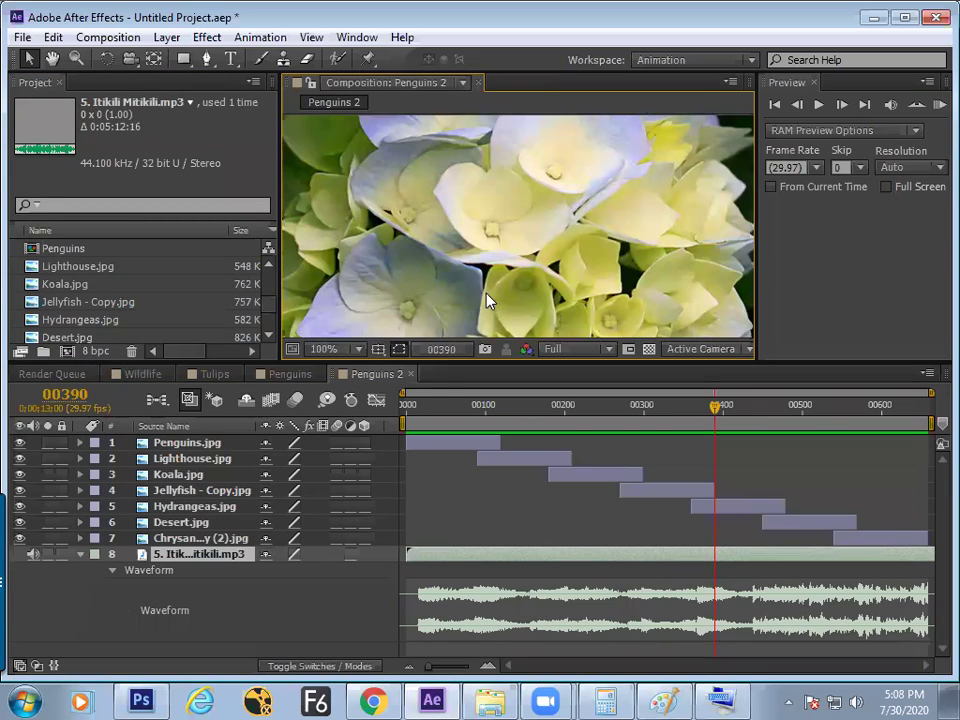
scroll(488, 302, down, 4)
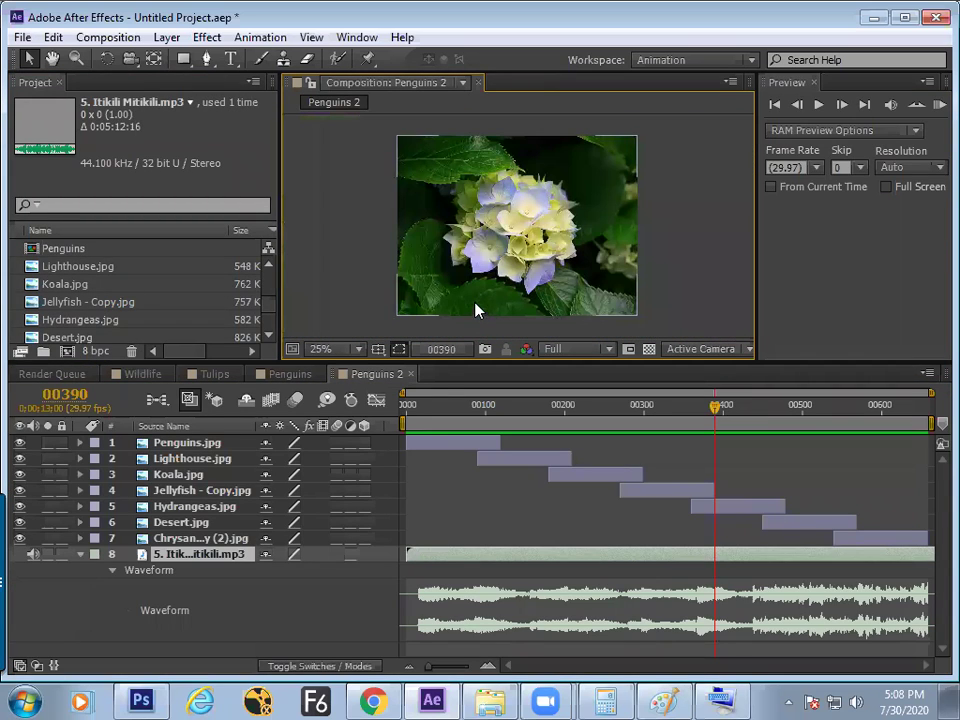
RAM preview the slideshow with its music from the beginning and stop playback at frame 160.
key(KP_0)
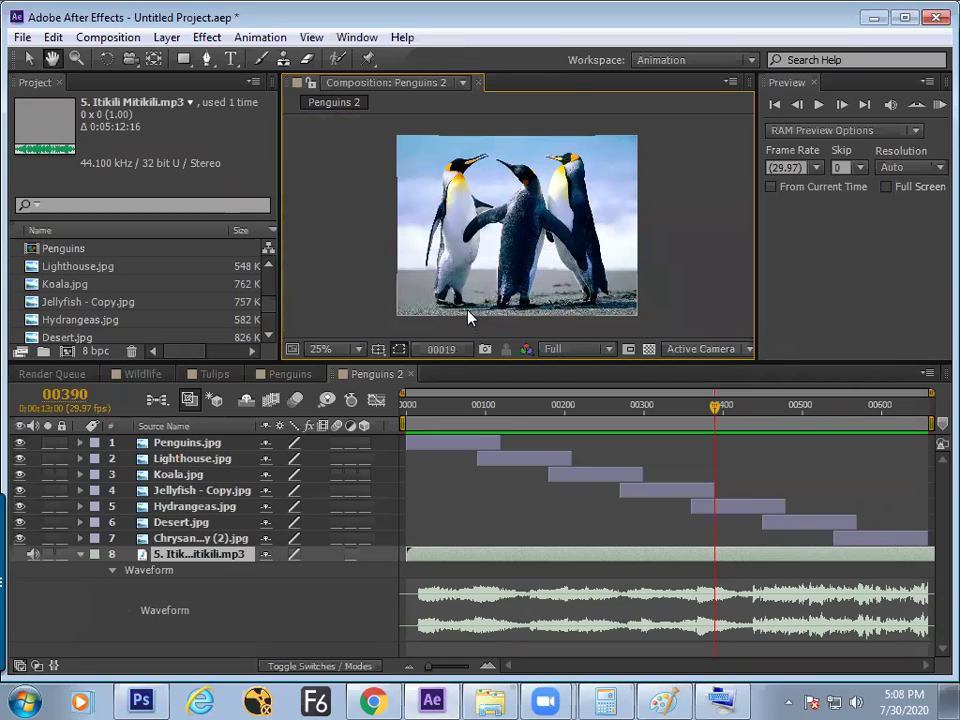
key(space)
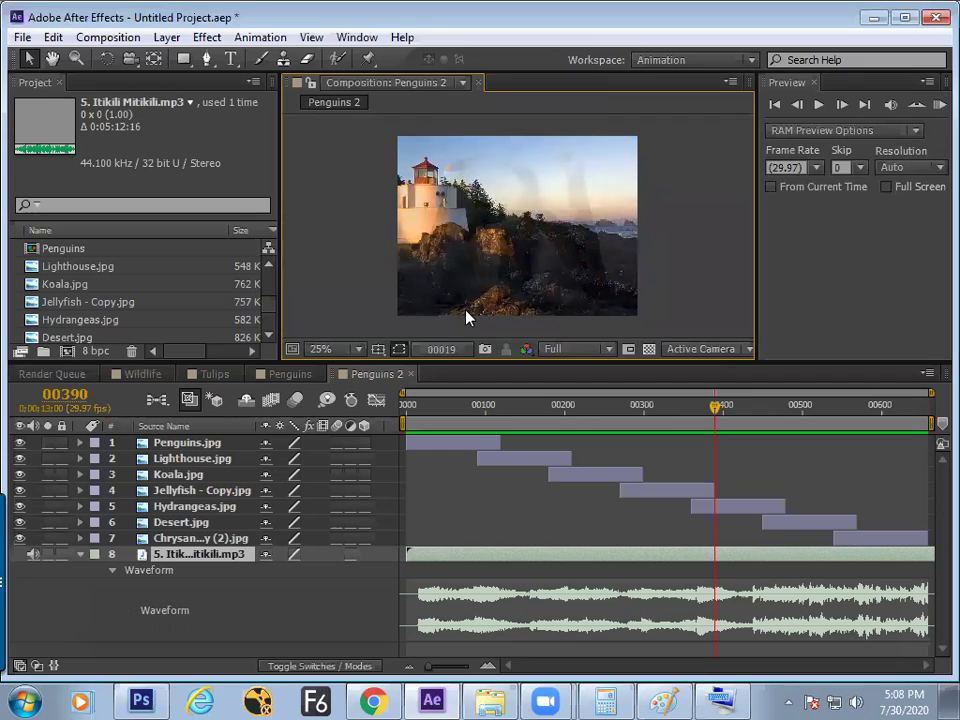
key(space)
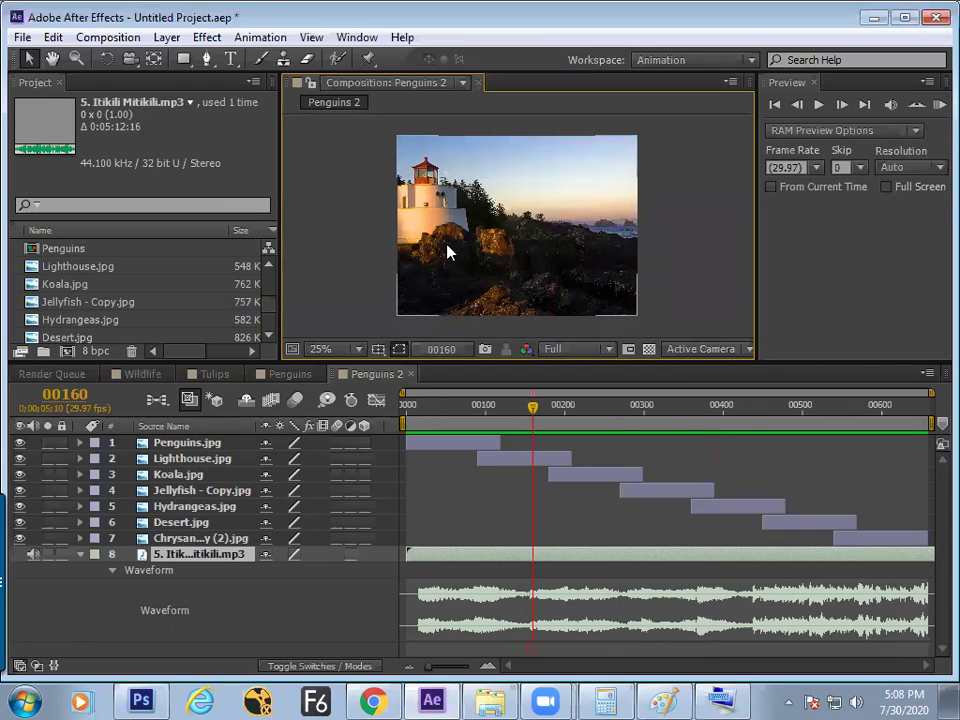
Scrub the playhead to frame 82, glance at the Paint notes, and return to After Effects to scrub through frame 124 to 241.
drag(490, 405, 471, 405)
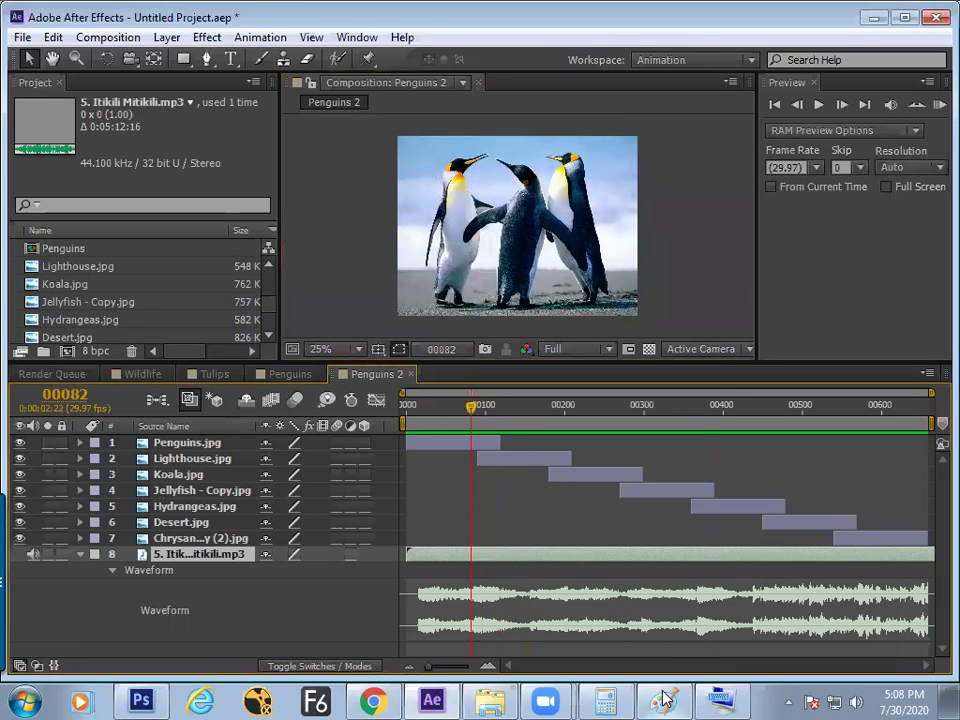
key(alt+Tab)
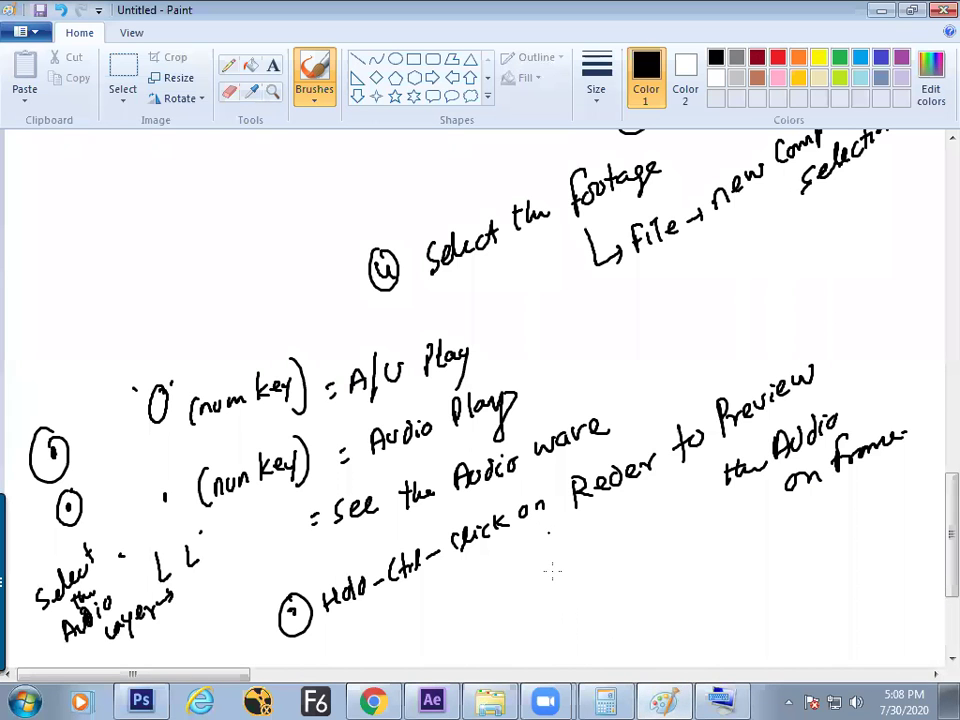
click(432, 700)
drag(470, 418, 514, 405)
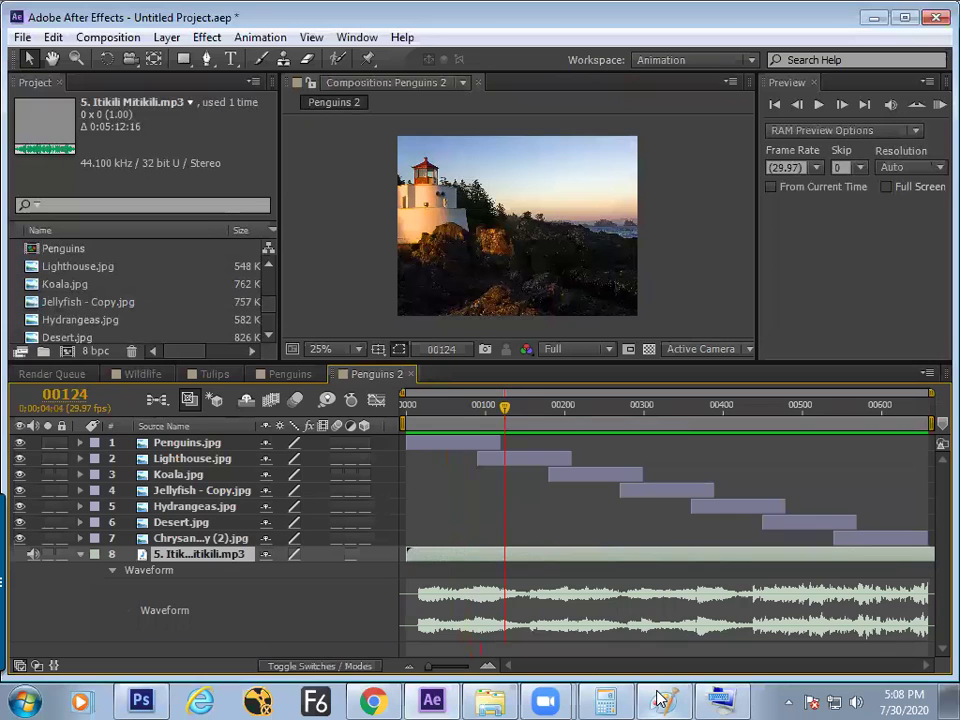
drag(586, 425, 598, 457)
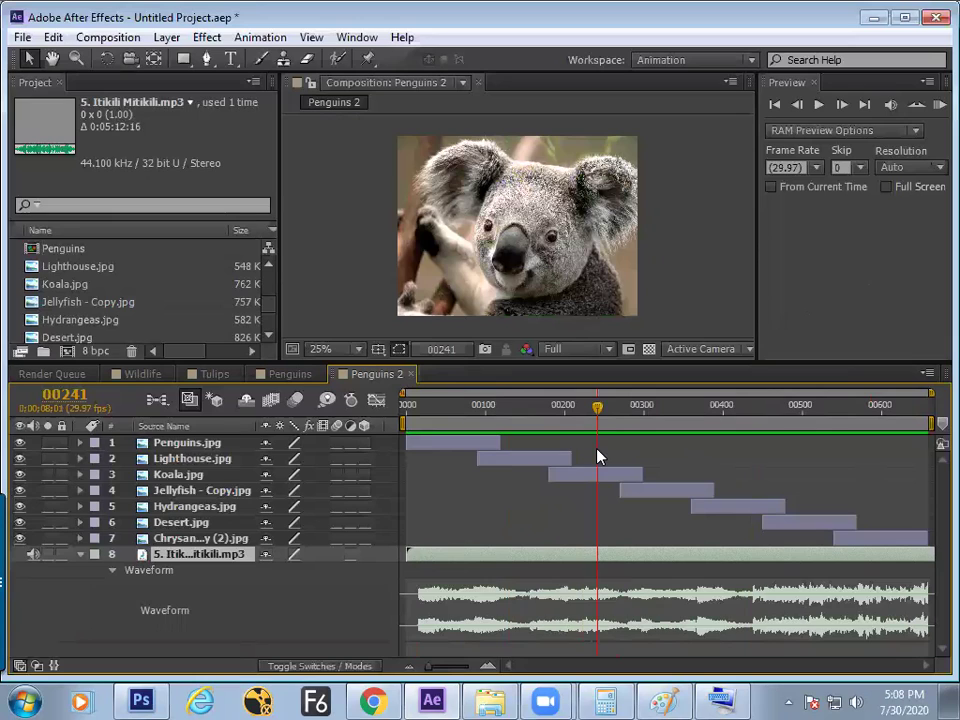
drag(597, 456, 600, 454)
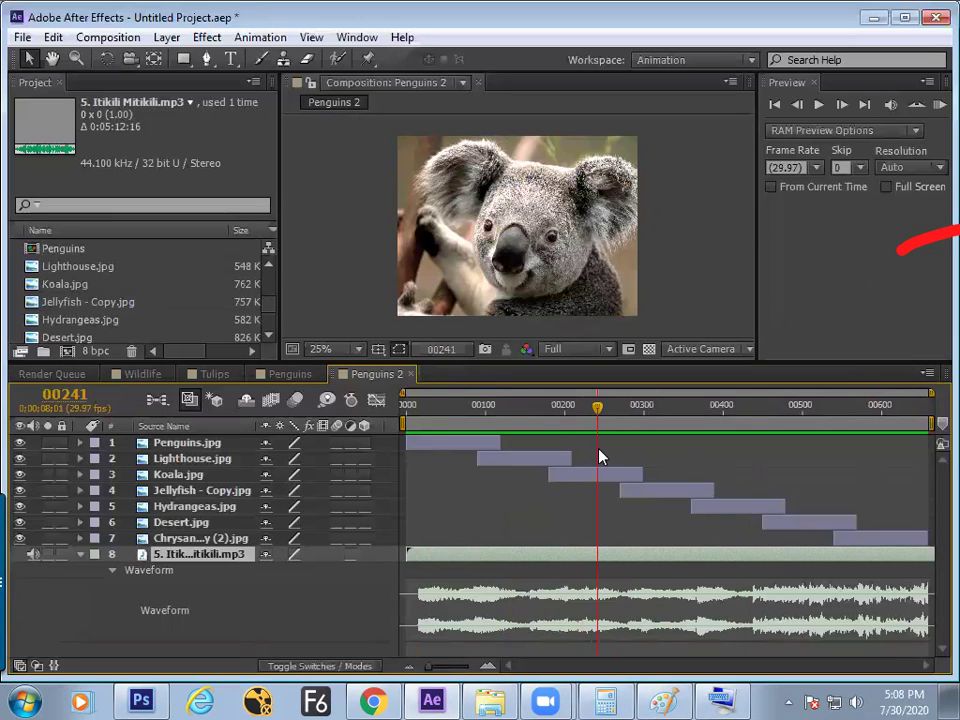
click(24, 42)
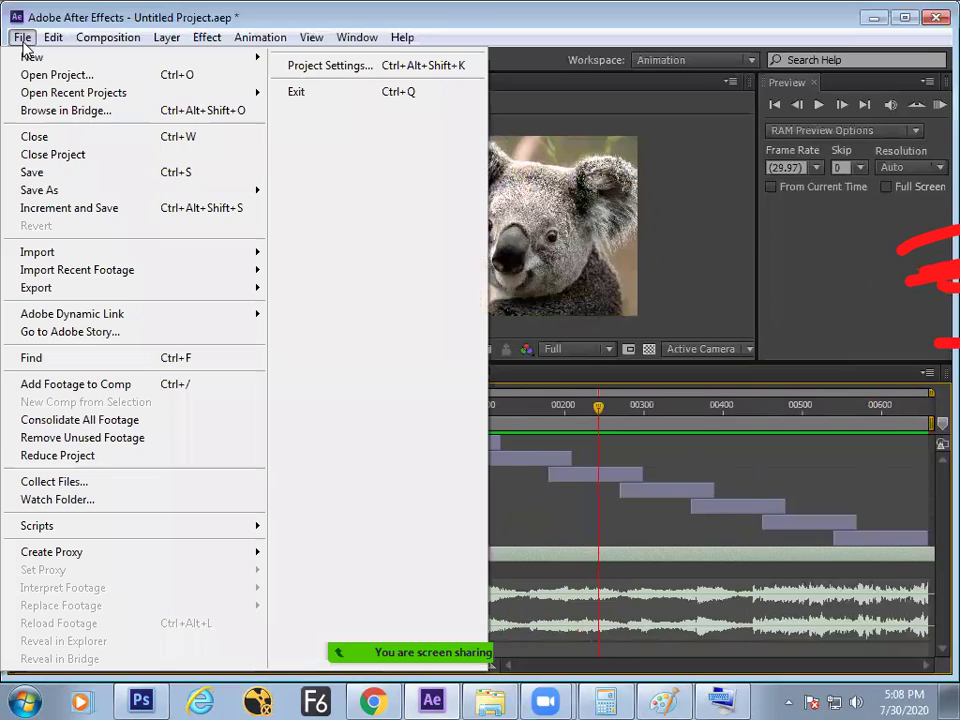
click(44, 180)
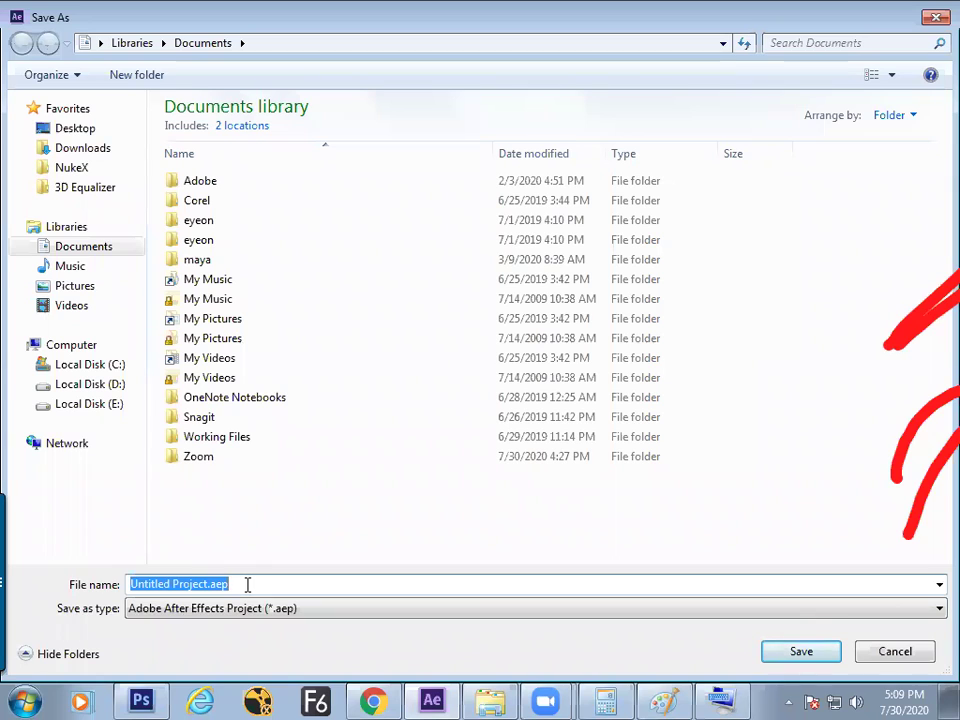
click(185, 583)
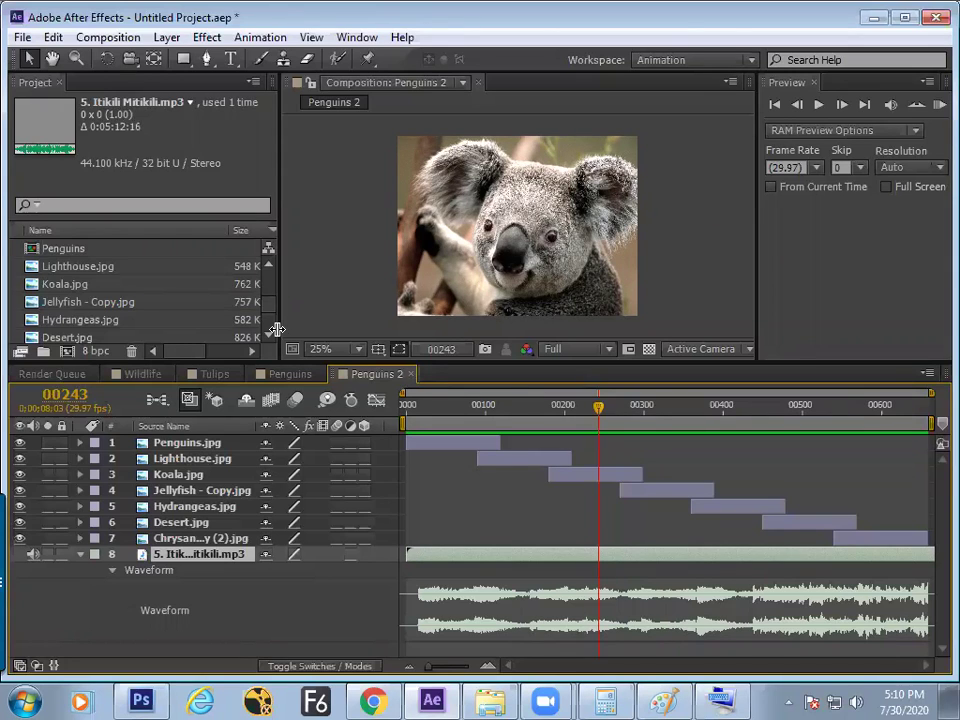
Select Lighthouse.jpg in the project, scrub the playhead to frames 67, 121 and 47, and browse the project items.
click(116, 267)
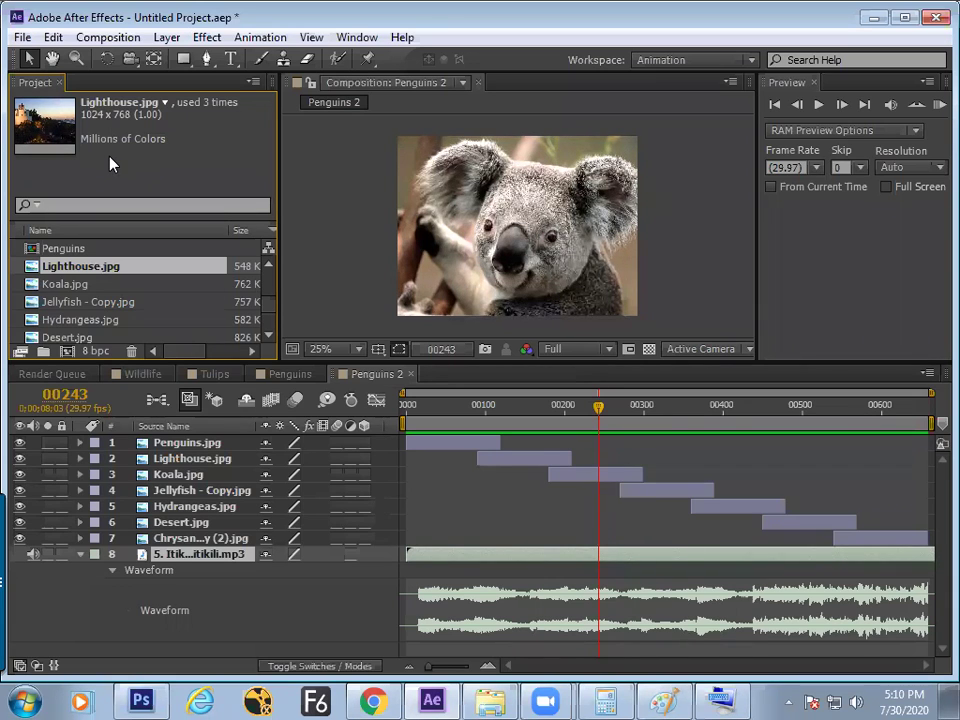
click(459, 407)
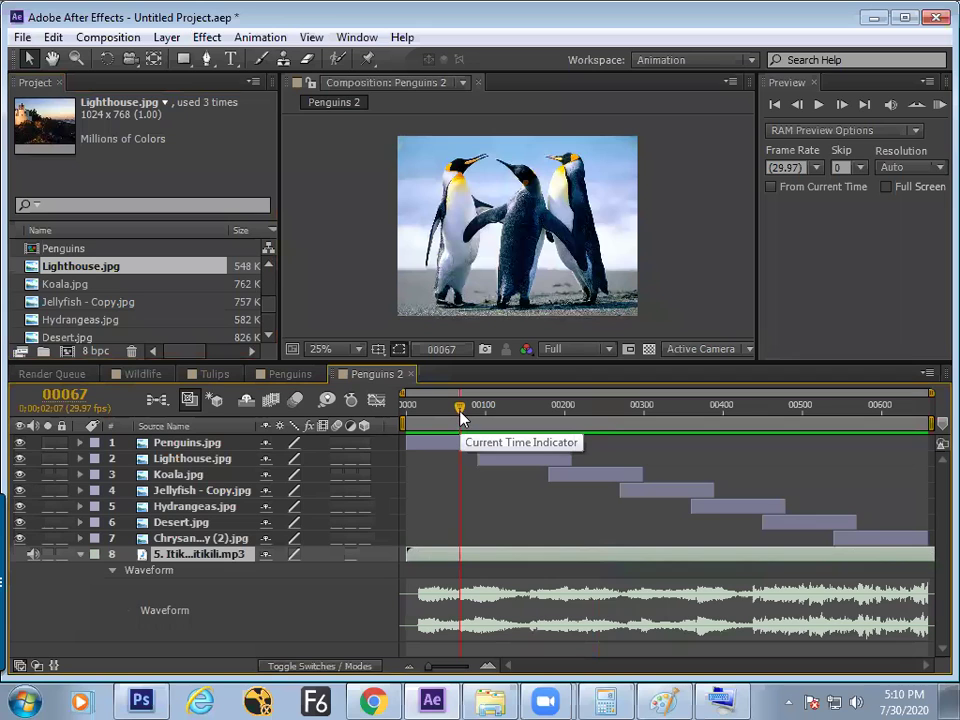
drag(459, 410, 502, 430)
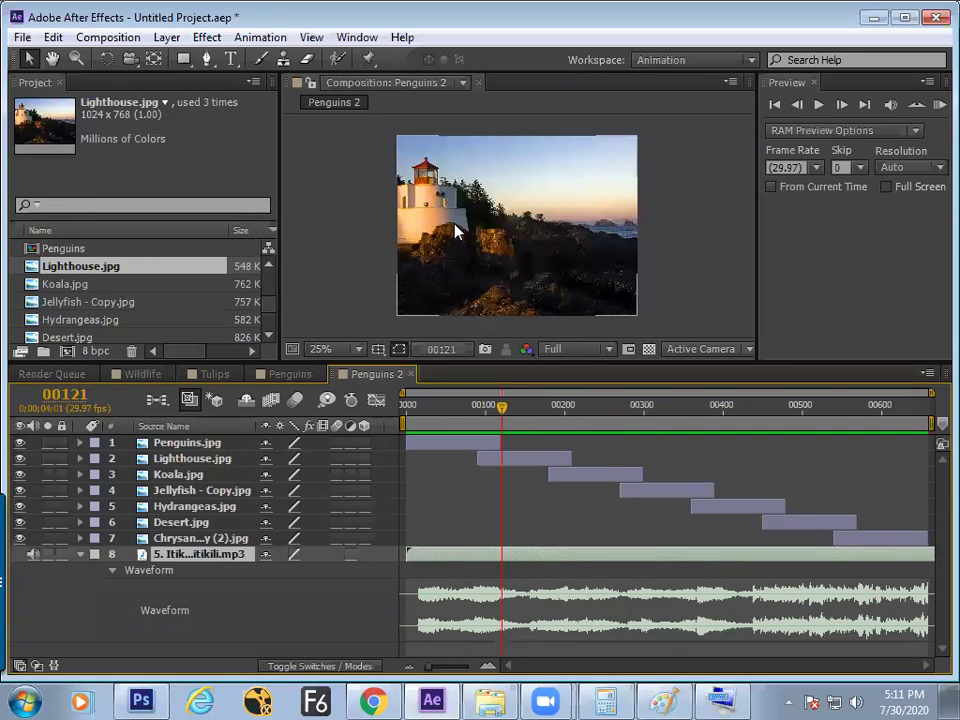
drag(491, 416, 444, 404)
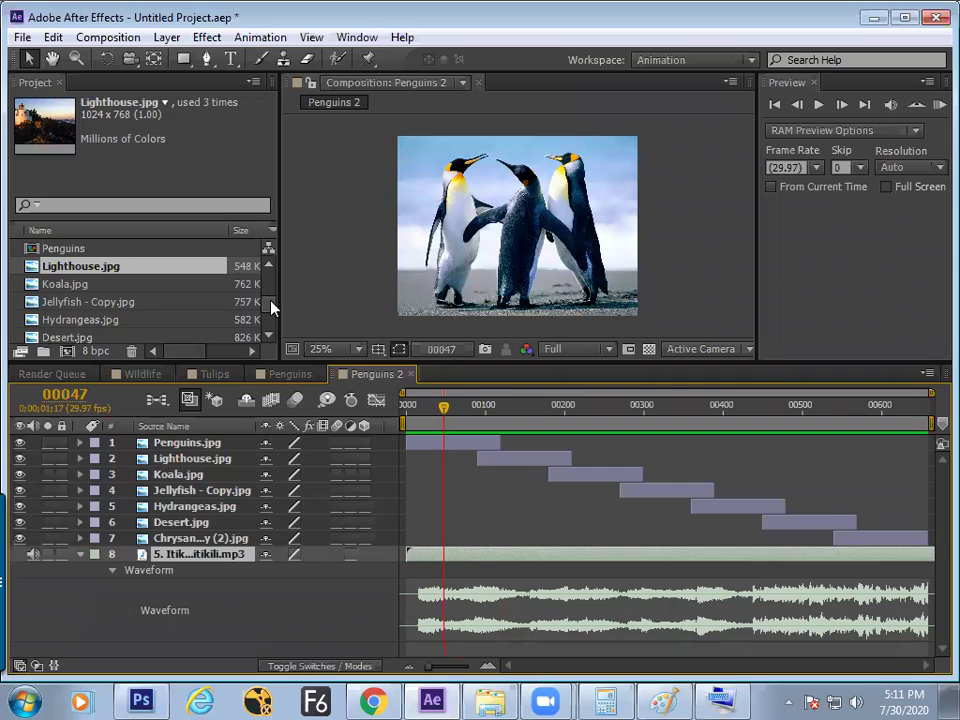
scroll(271, 301, down, 3)
scroll(268, 296, up, 5)
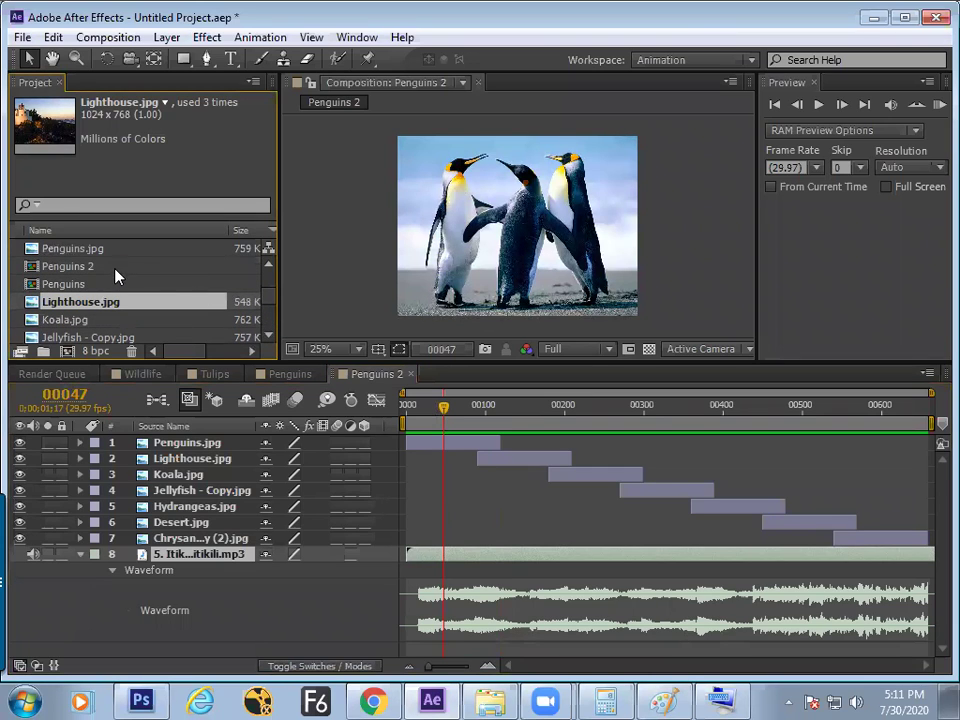
Scrub the Penguins 2 timeline through frames 66, 75 and 7, ending at frame 101.
click(458, 410)
click(427, 410)
click(457, 412)
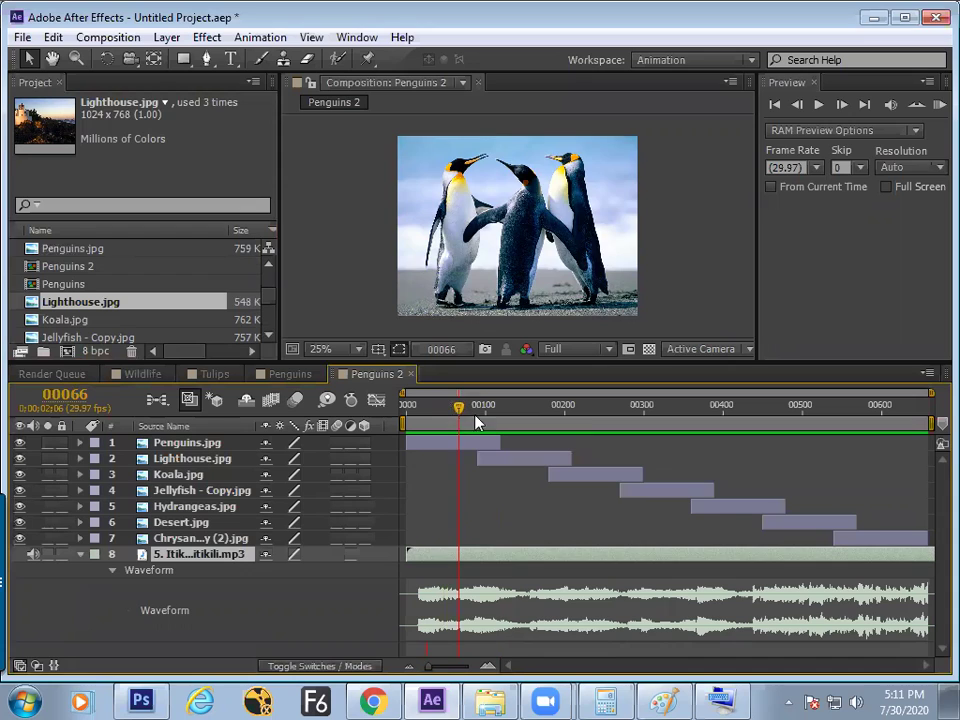
click(486, 421)
drag(480, 421, 463, 421)
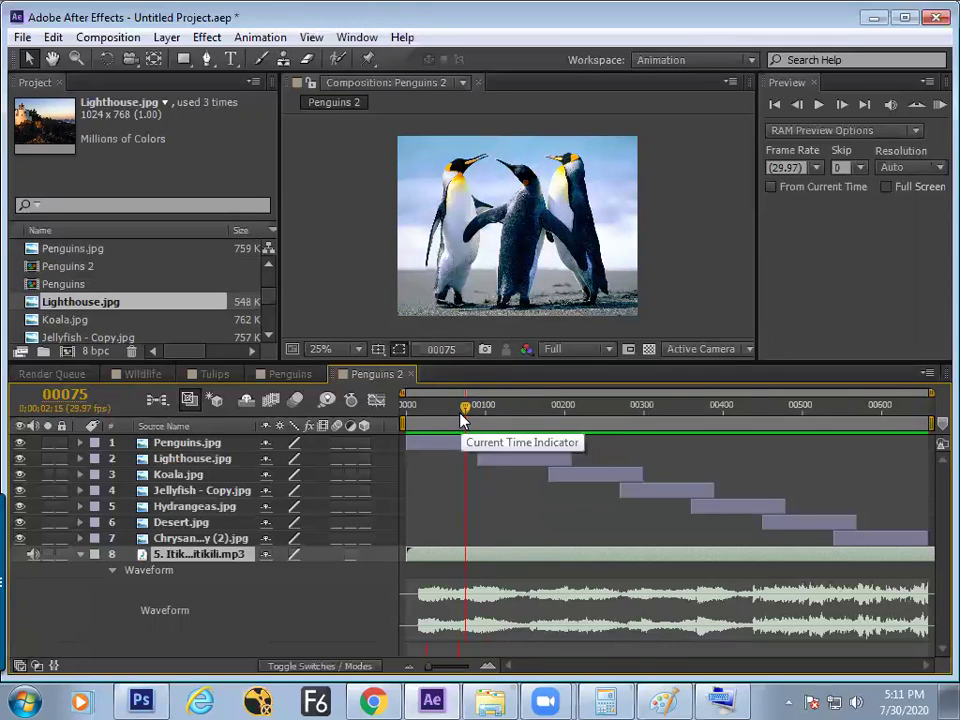
drag(463, 421, 412, 419)
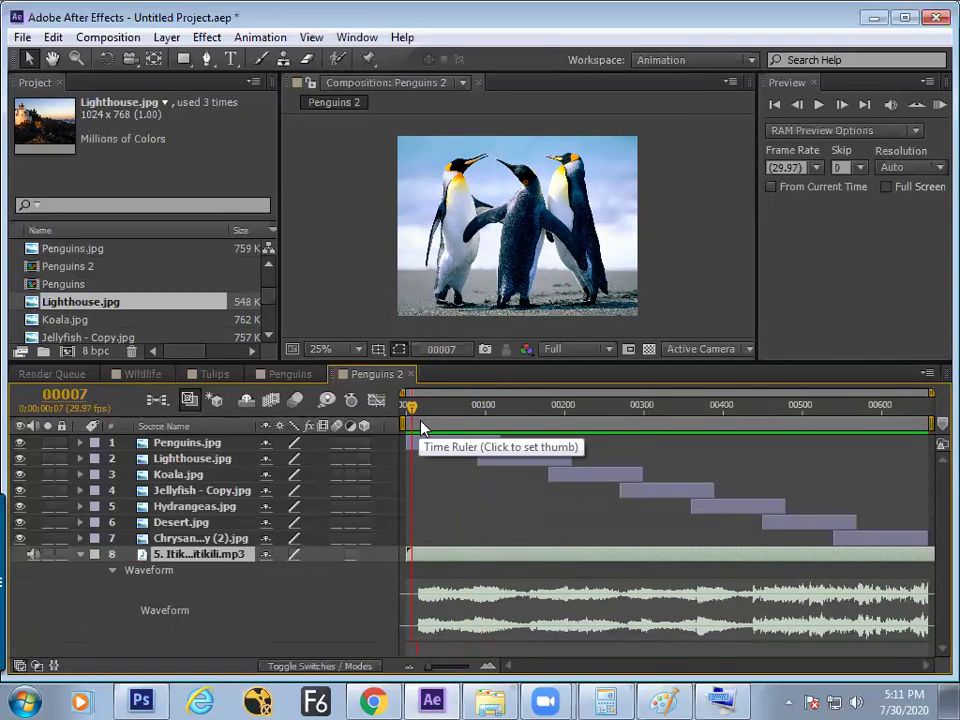
drag(420, 424, 485, 420)
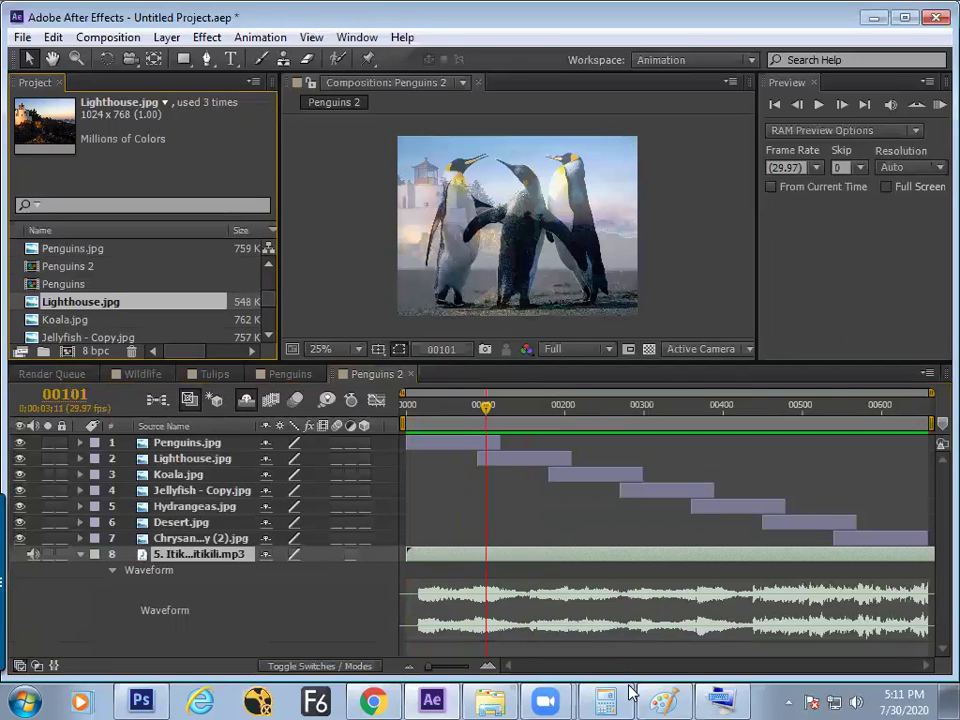
Switch to Paint to review the notes on audio preview shortcuts, and return to After Effects.
click(663, 699)
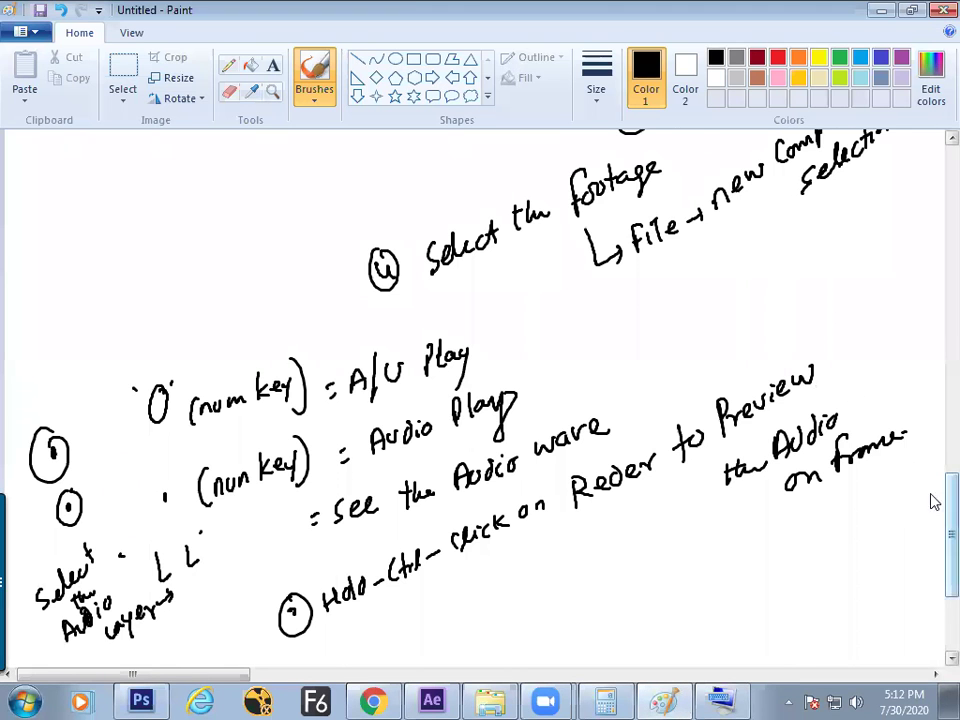
scroll(935, 499, up, 1)
scroll(935, 499, down, 1)
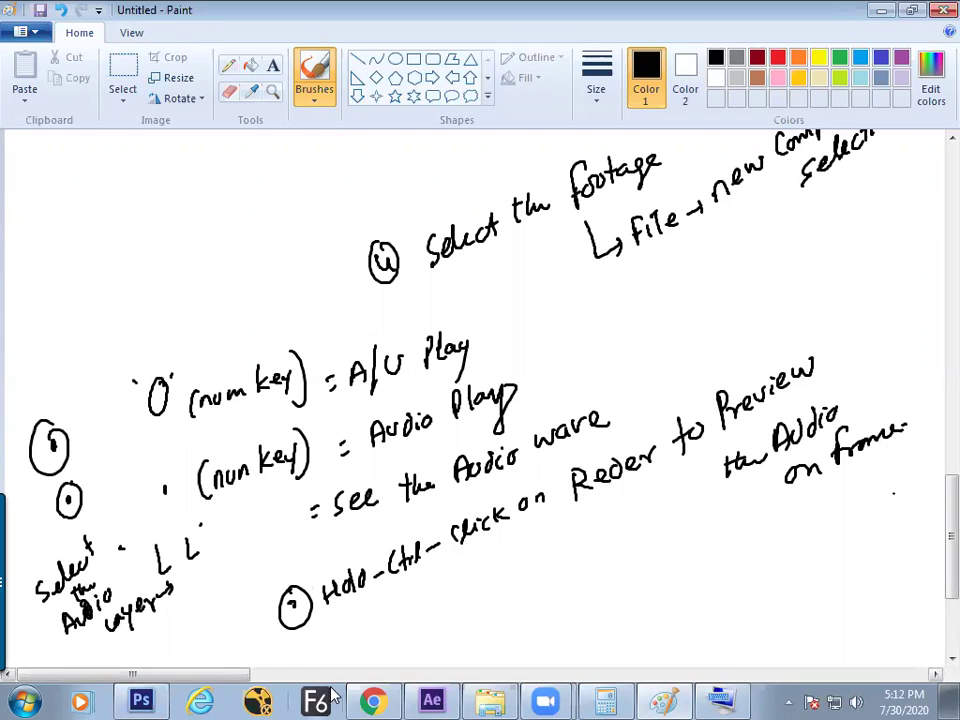
mouse_move(414, 697)
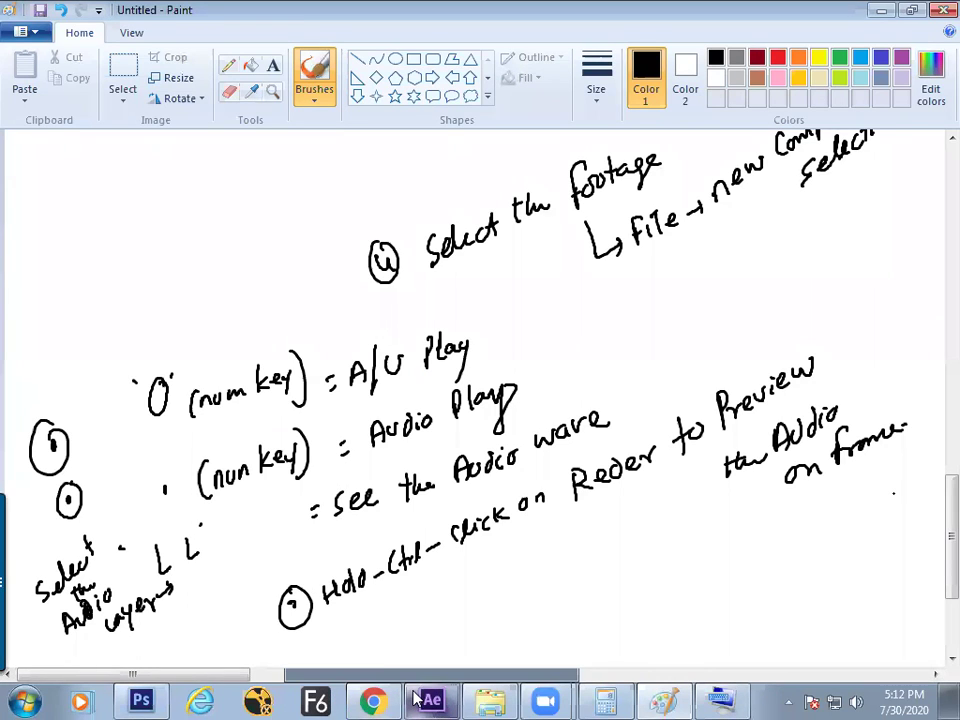
click(414, 697)
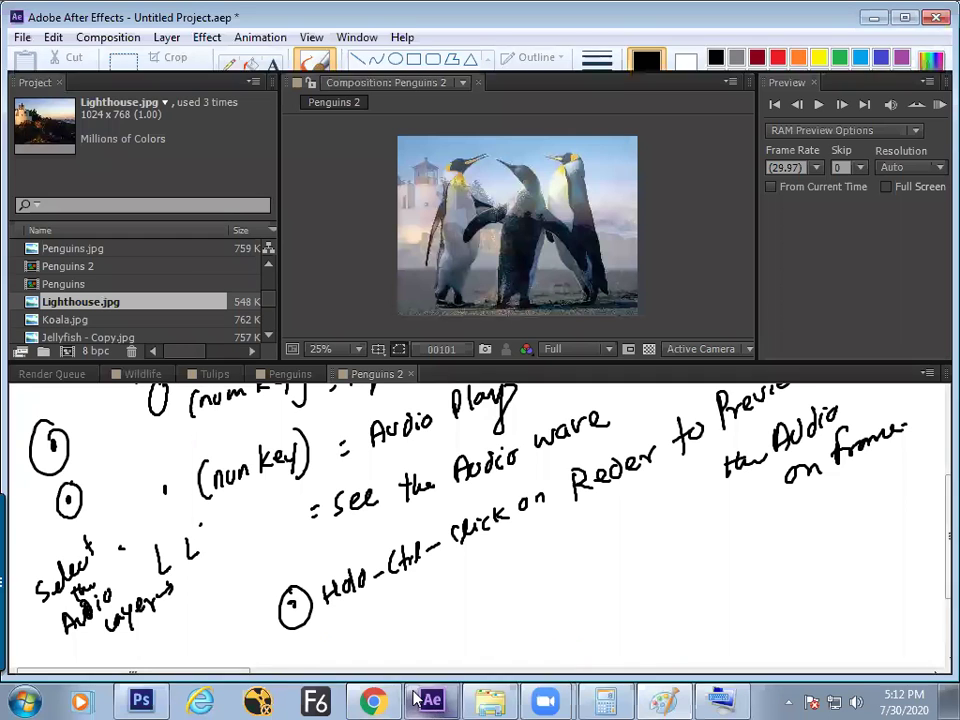
Scrub the slideshow's playhead to frames 86 and 170, and leave it at frame 39.
drag(456, 422, 476, 424)
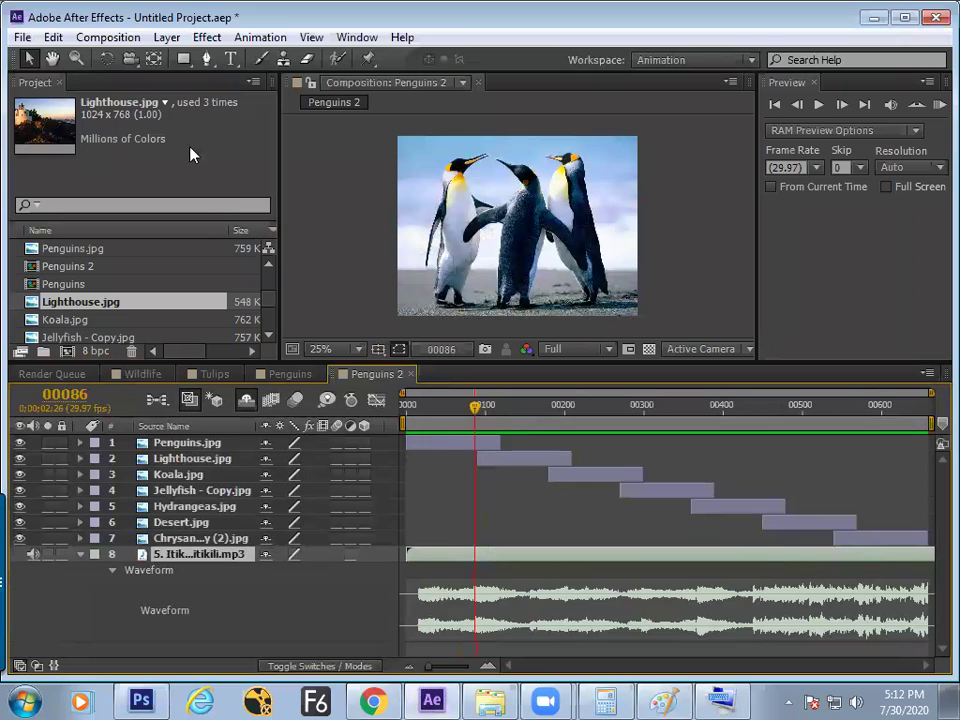
click(22, 37)
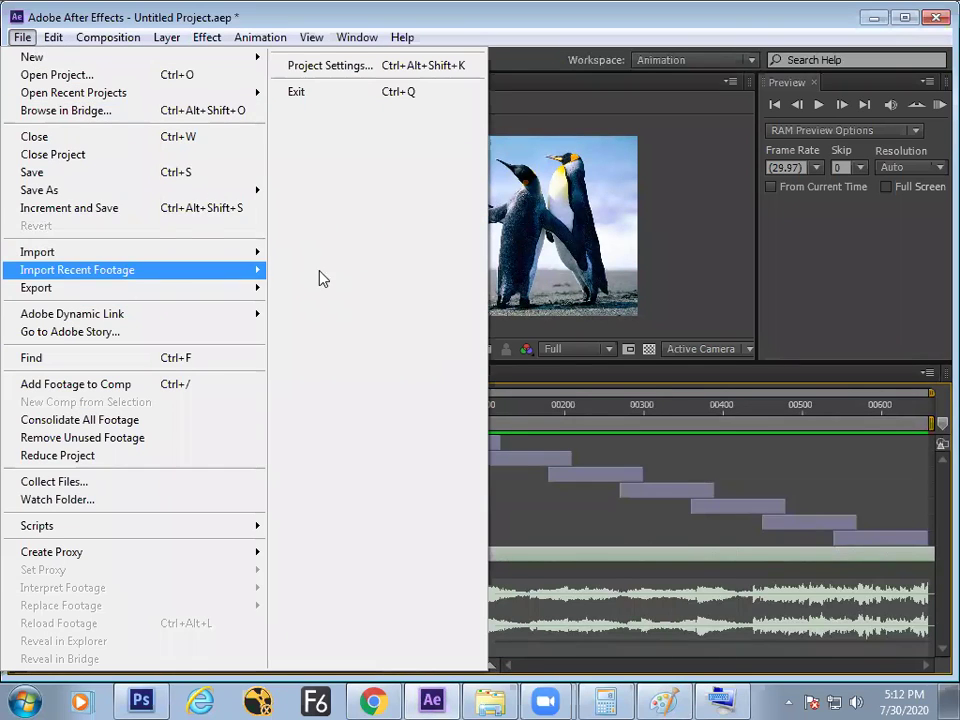
click(541, 406)
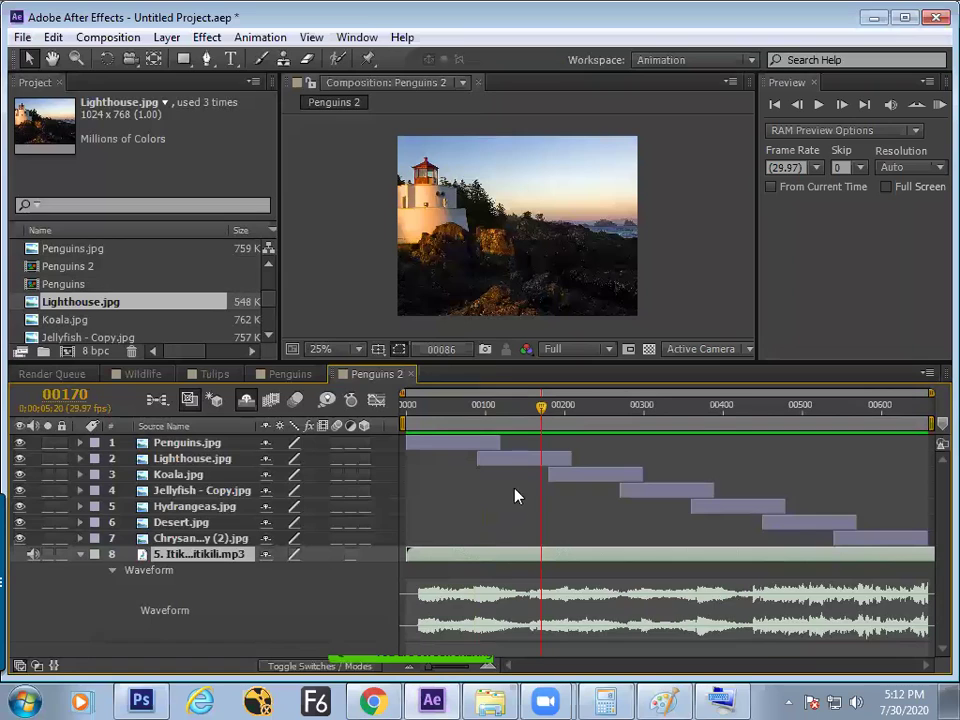
click(497, 420)
drag(480, 417, 447, 442)
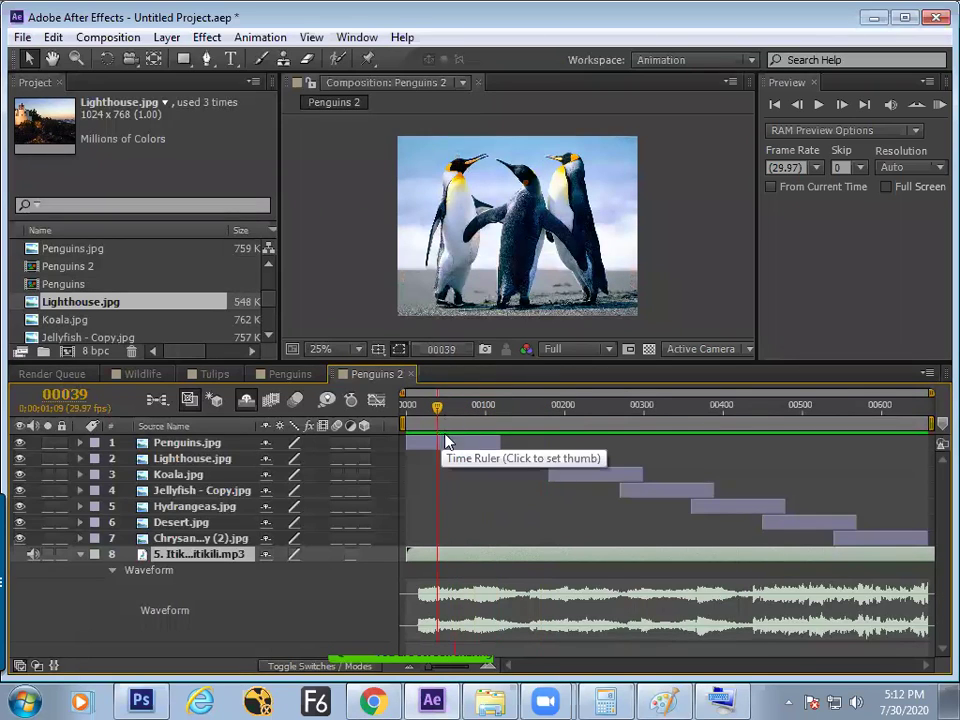
In the Paint notes, draw a curved divider above the audio shortcuts and write a circled 5 below the new-comp-from-selection note.
click(665, 700)
scroll(932, 504, up, 6)
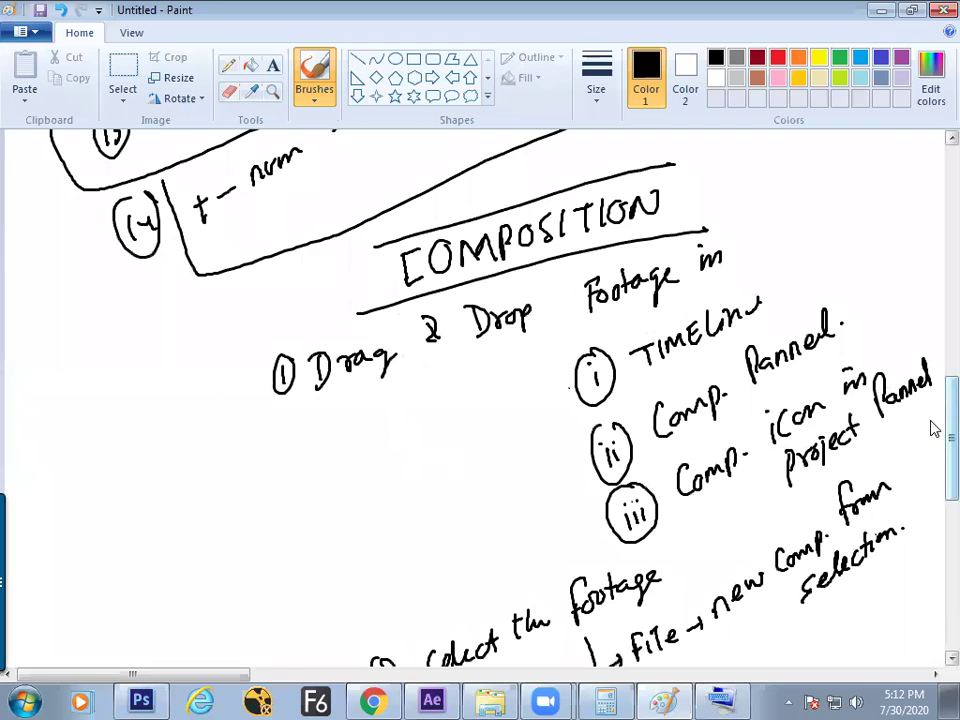
scroll(932, 450, down, 4)
scroll(933, 467, down, 2)
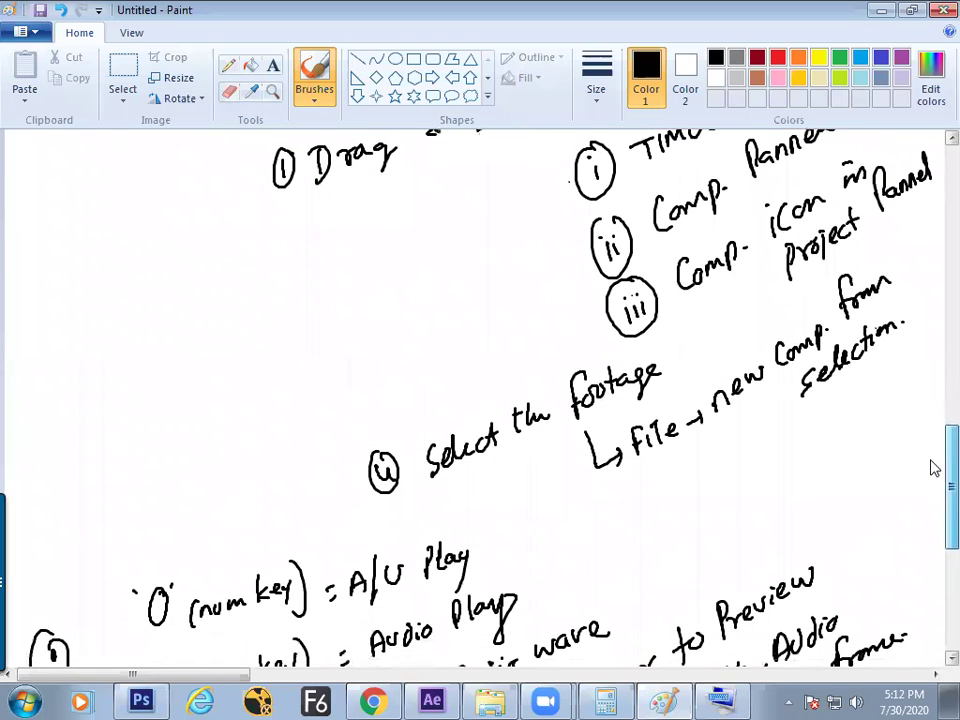
mouse_move(358, 465)
mouse_down()
mouse_move(681, 476)
mouse_move(842, 499)
mouse_move(896, 565)
mouse_move(906, 625)
mouse_up()
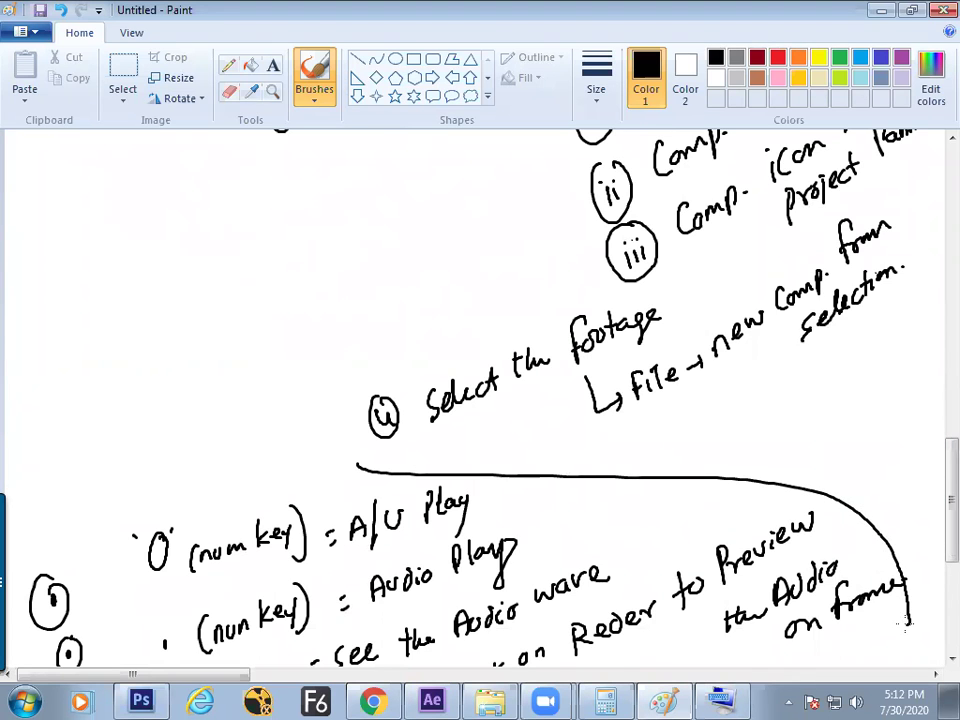
drag(245, 676, 320, 677)
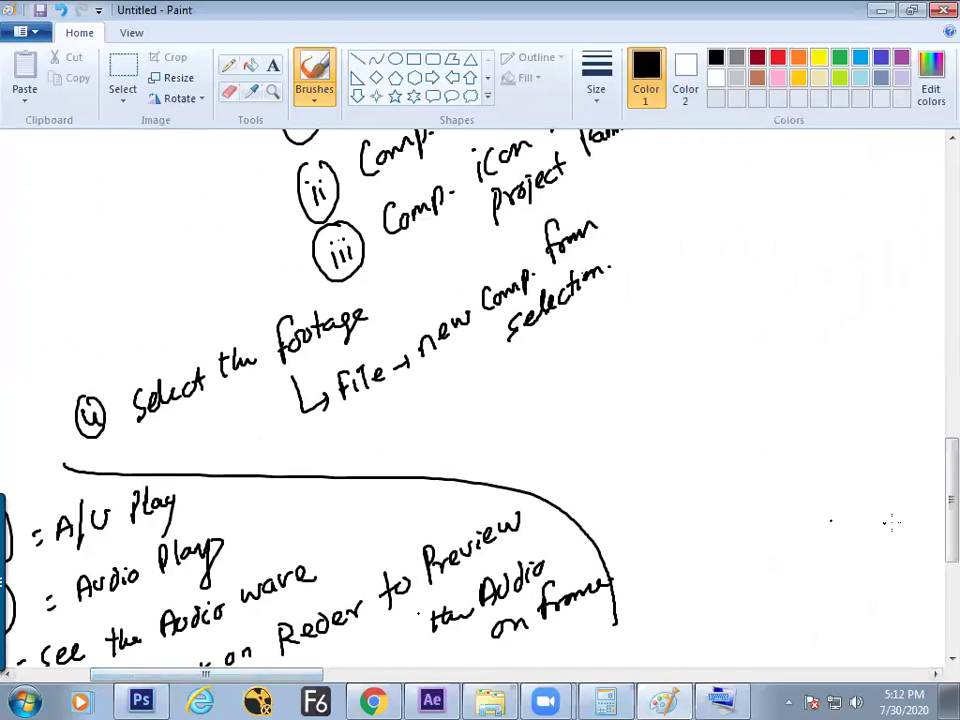
scroll(933, 500, up, 1)
scroll(934, 491, down, 2)
mouse_move(486, 366)
mouse_down()
mouse_move(491, 400)
mouse_move(497, 350)
mouse_move(515, 392)
mouse_move(496, 350)
mouse_up()
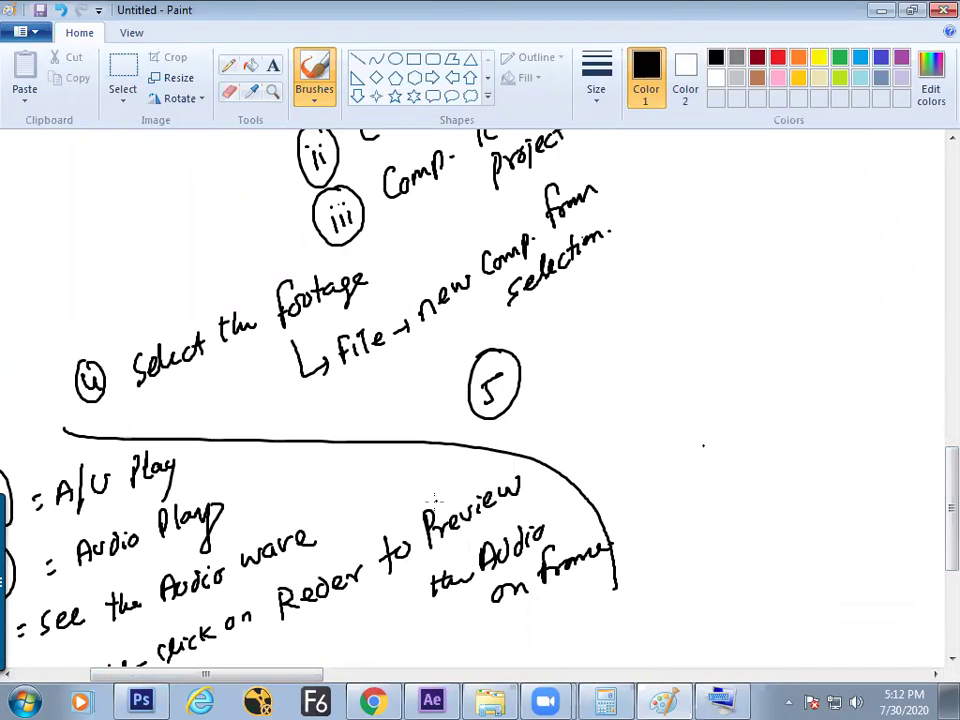
Draw a long curved line alongside the list of composition methods in the Paint notes, and return to After Effects.
key(alt+Tab)
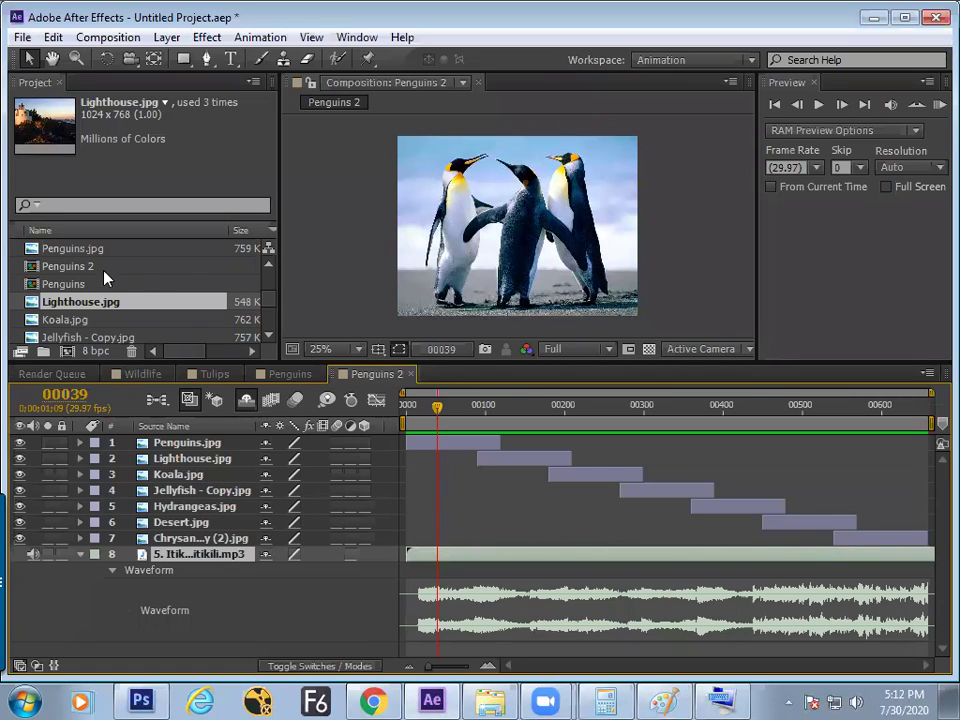
click(665, 700)
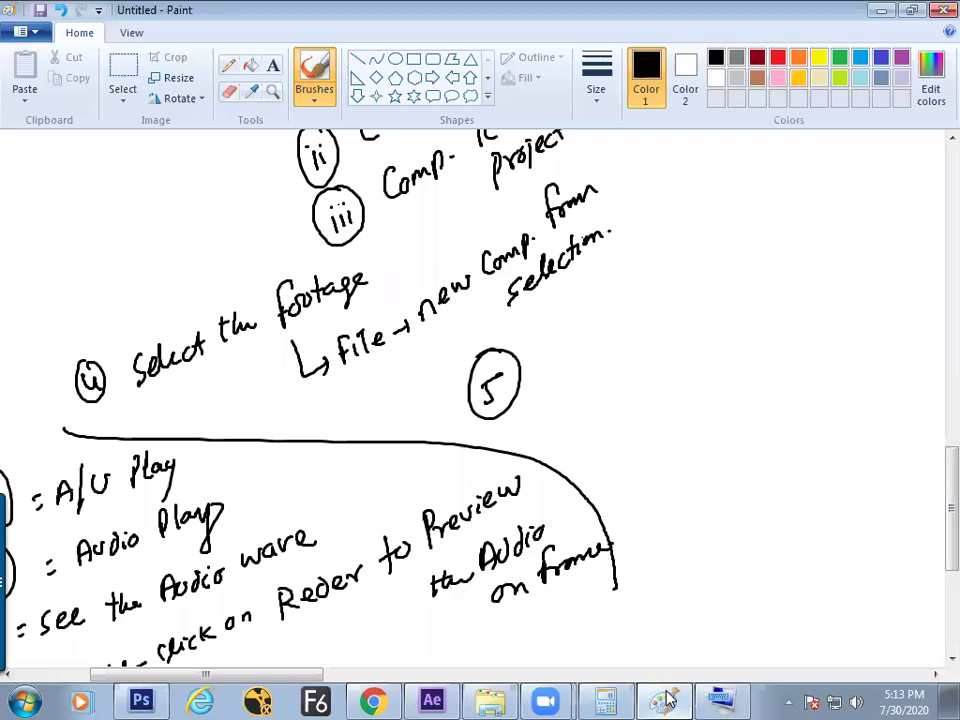
scroll(933, 487, up, 5)
mouse_move(610, 212)
mouse_down()
mouse_move(681, 420)
mouse_move(690, 495)
mouse_up()
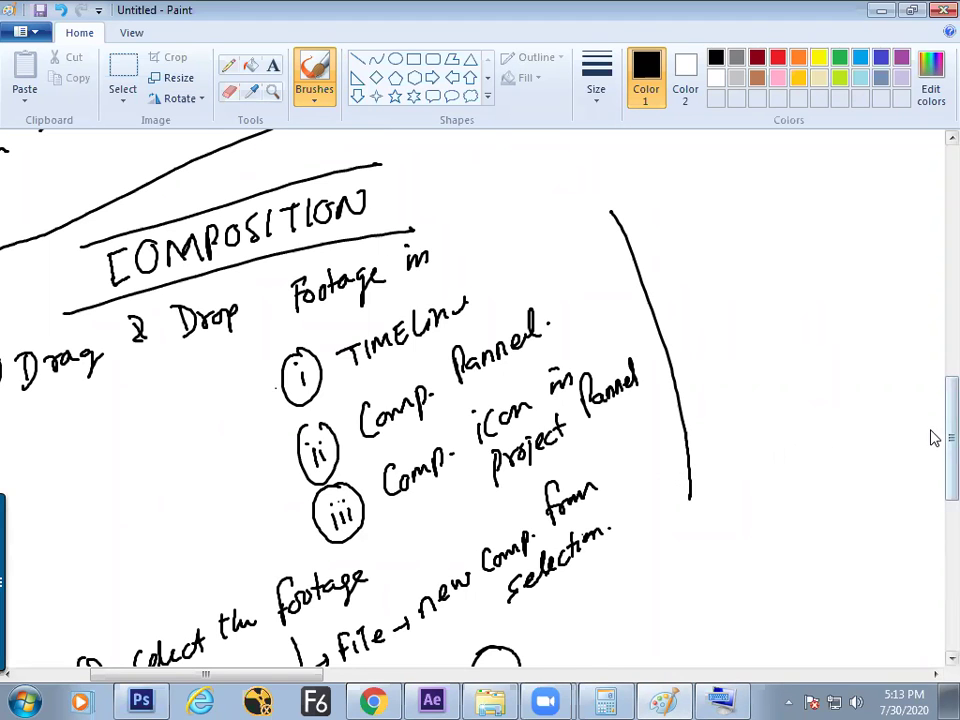
scroll(936, 439, down, 3)
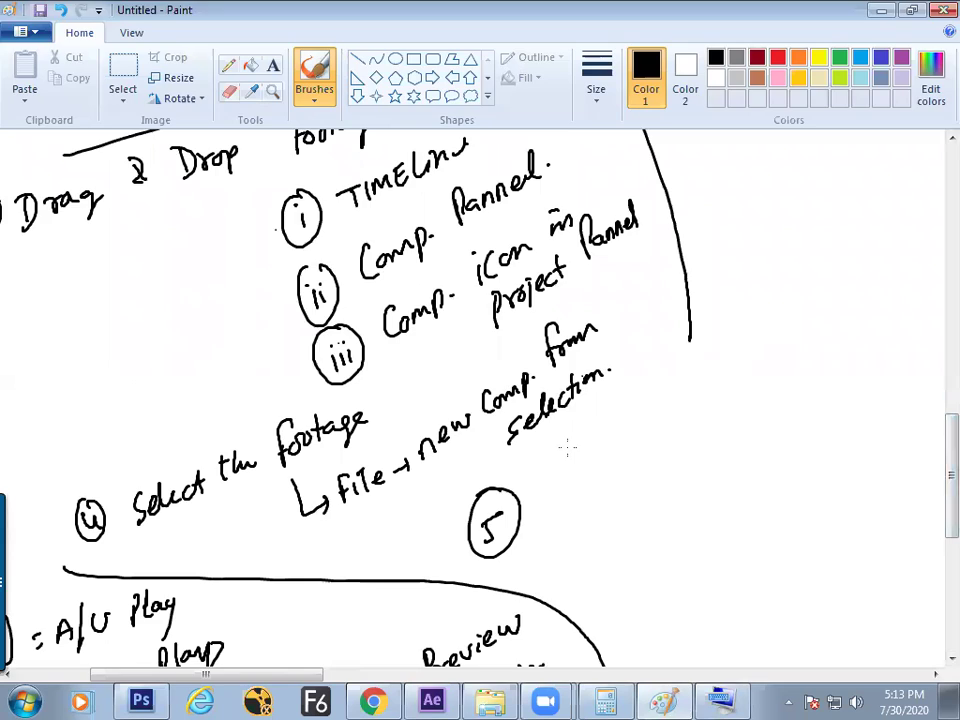
key(alt+Tab)
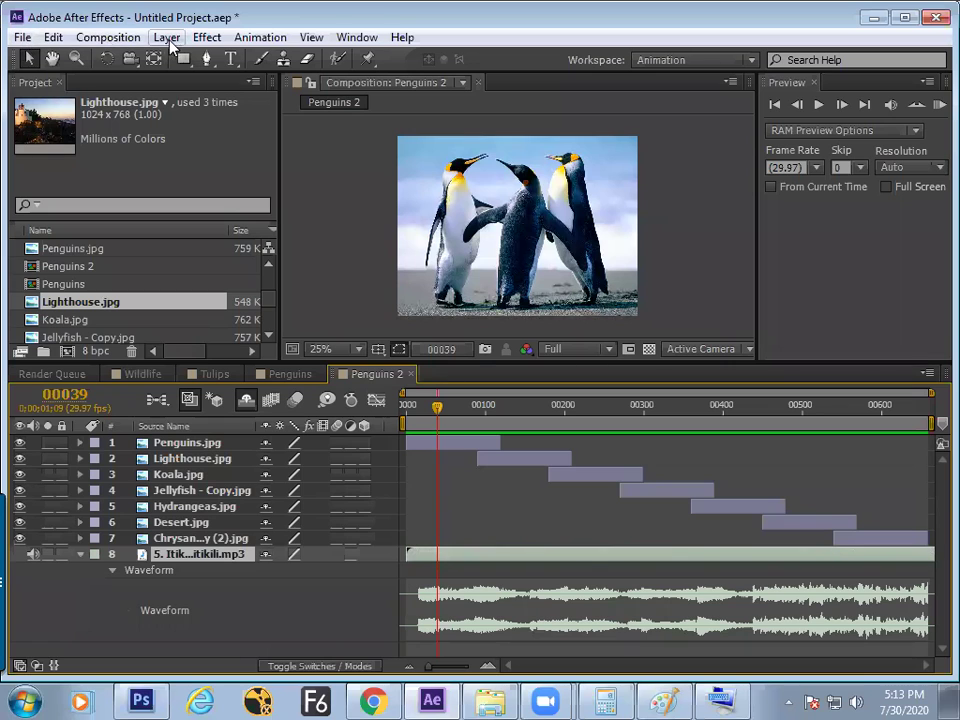
Compare the File and Composition menus to see where new projects and new compositions are created.
click(118, 38)
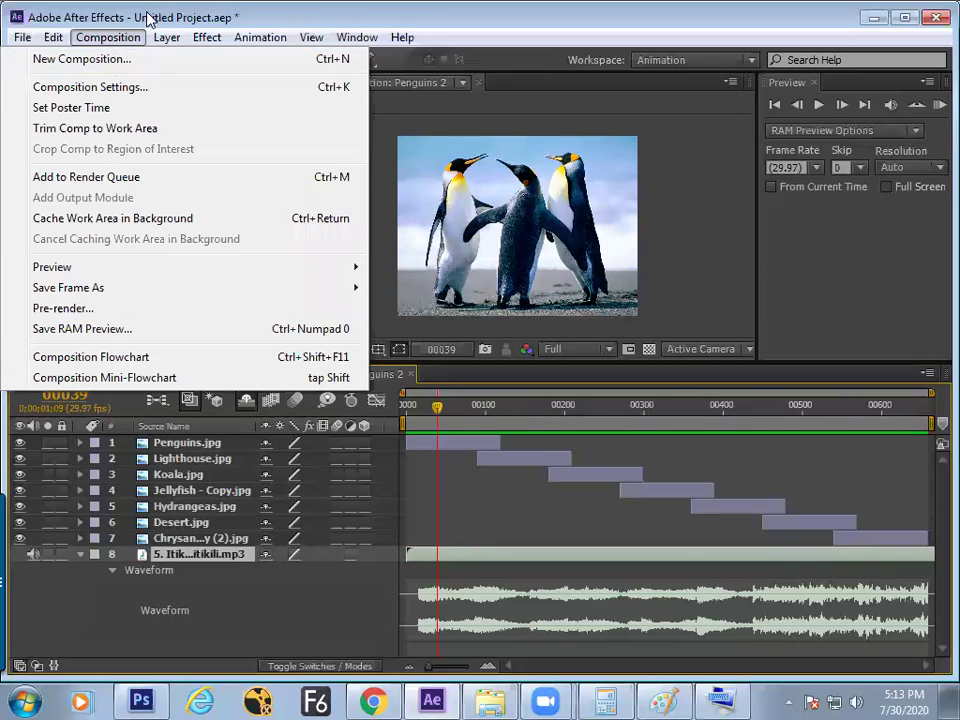
click(113, 16)
click(24, 38)
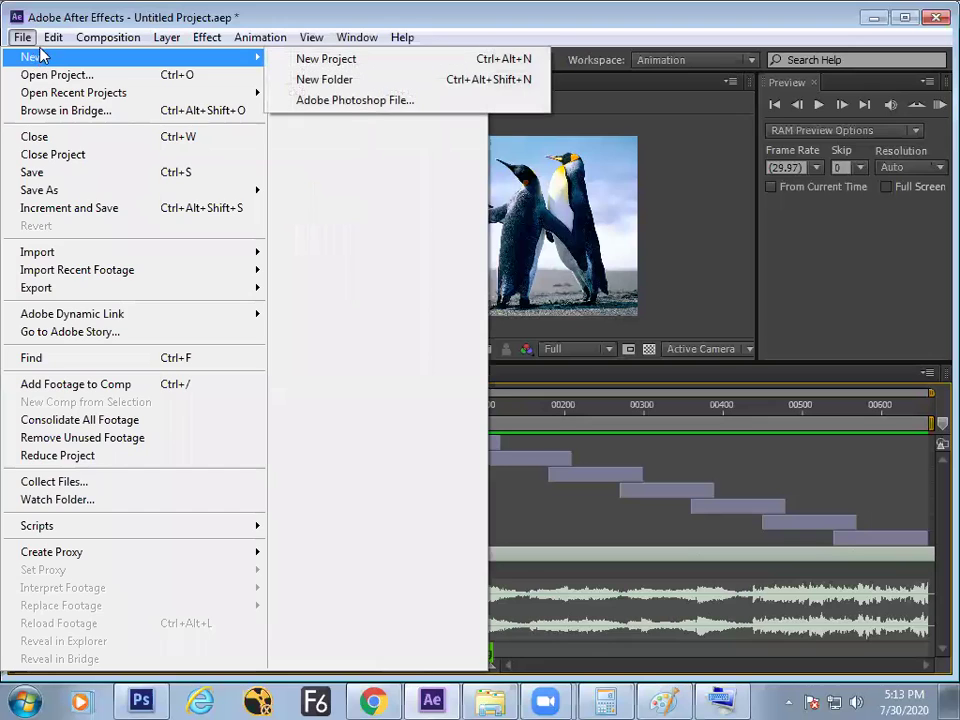
mouse_move(108, 37)
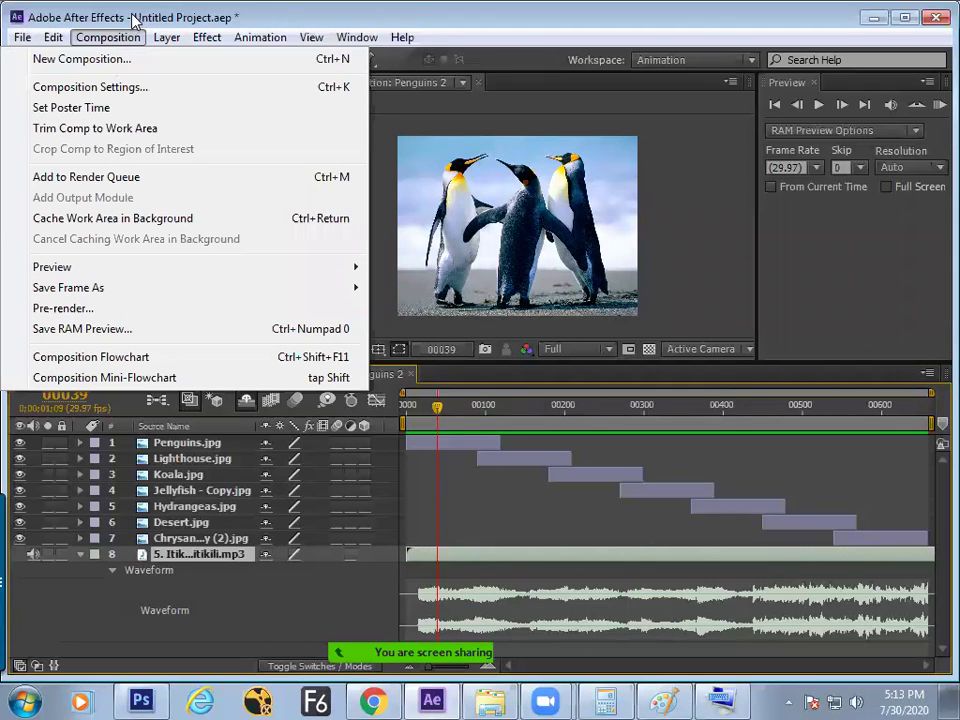
click(106, 40)
click(108, 40)
mouse_move(22, 42)
mouse_move(89, 41)
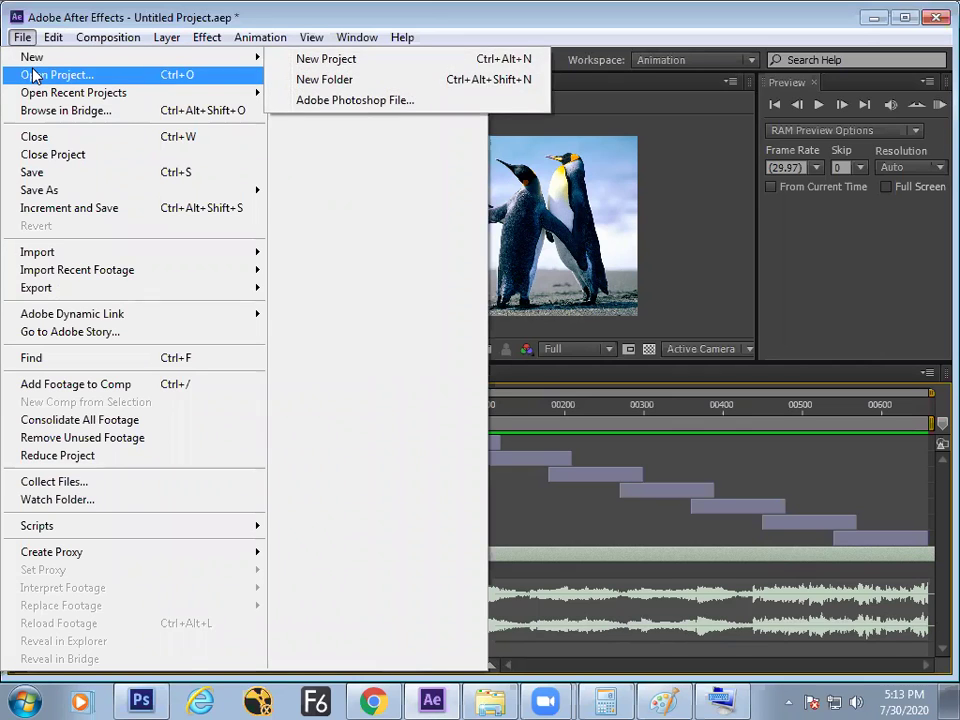
mouse_move(36, 64)
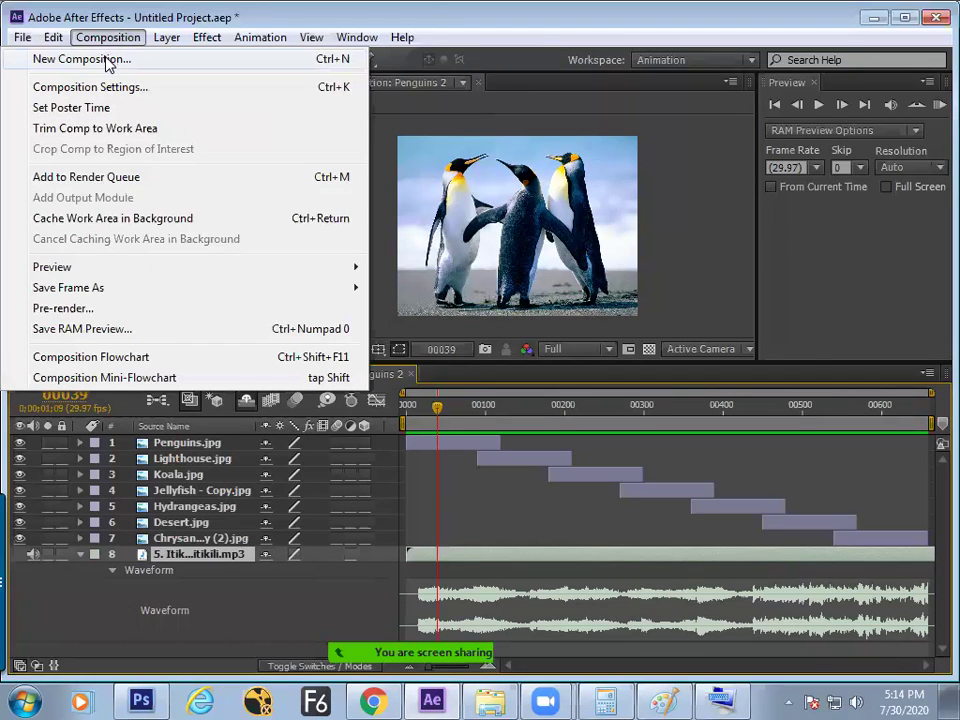
Open the settings for a new composition and move the dialog over the project area.
click(82, 59)
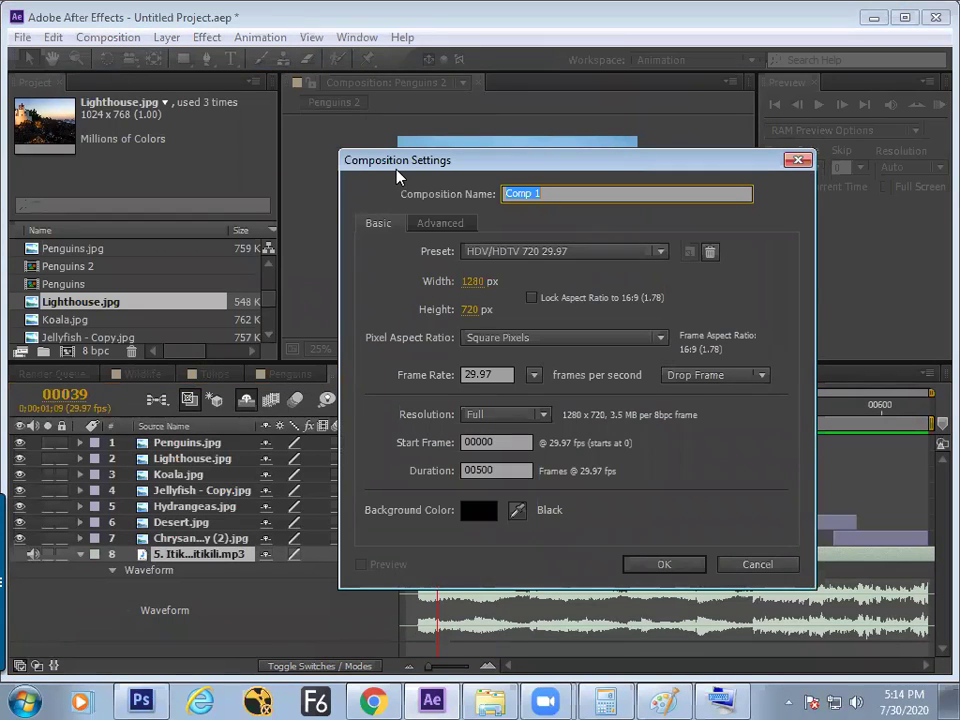
drag(397, 168, 211, 81)
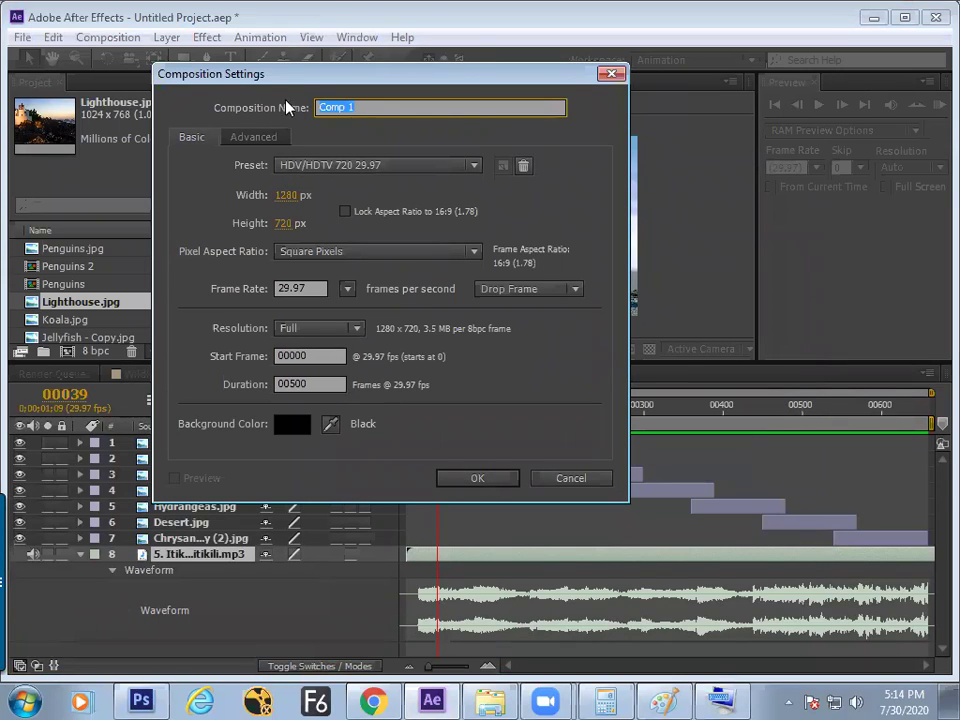
drag(222, 60, 207, 54)
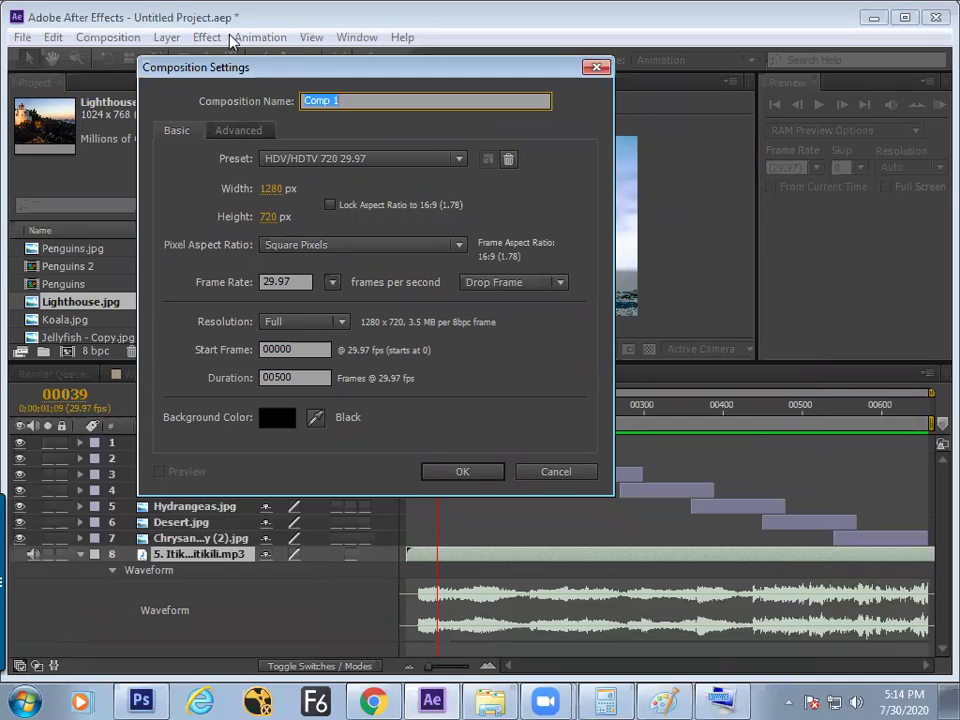
drag(226, 68, 205, 62)
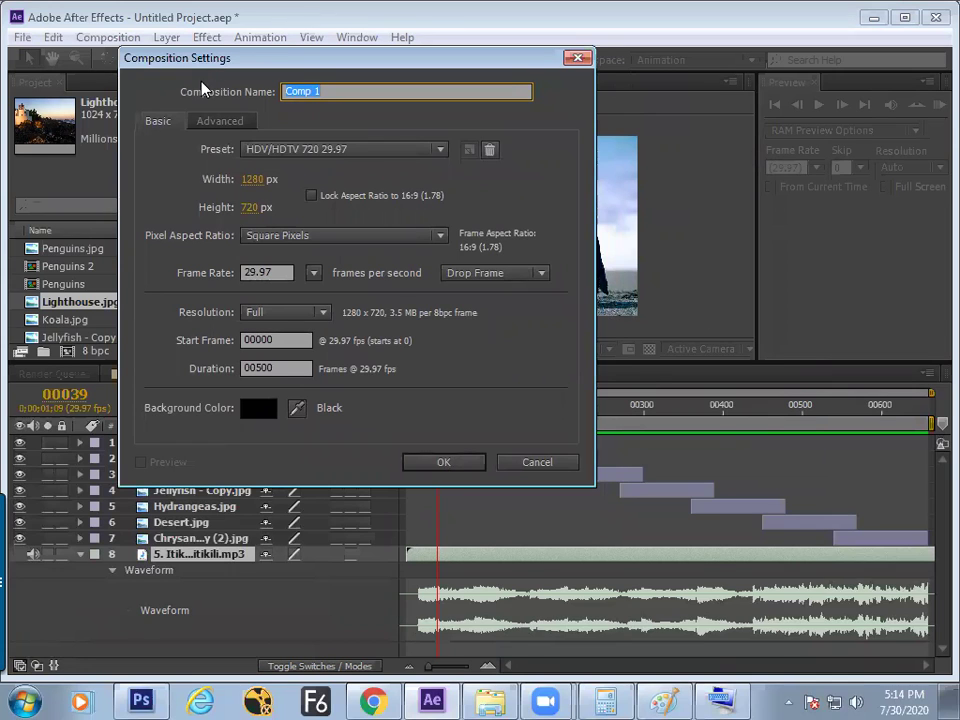
Try the PAL D1/DV, Film (2K) and Film (4K) presets to compare their frame sizes, ending on PAL D1/DV.
click(258, 150)
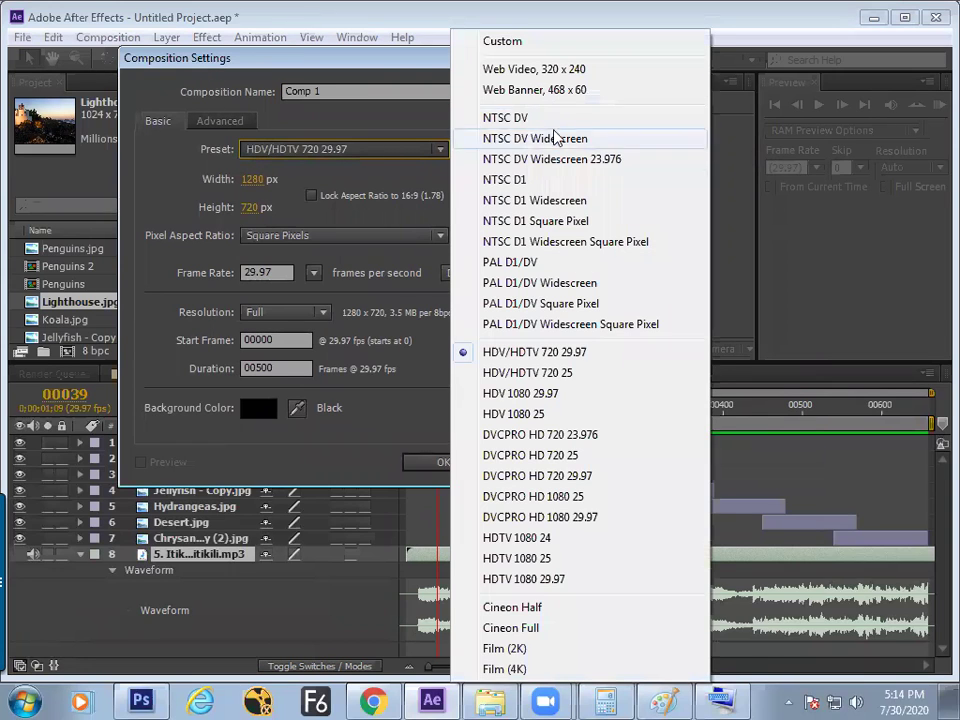
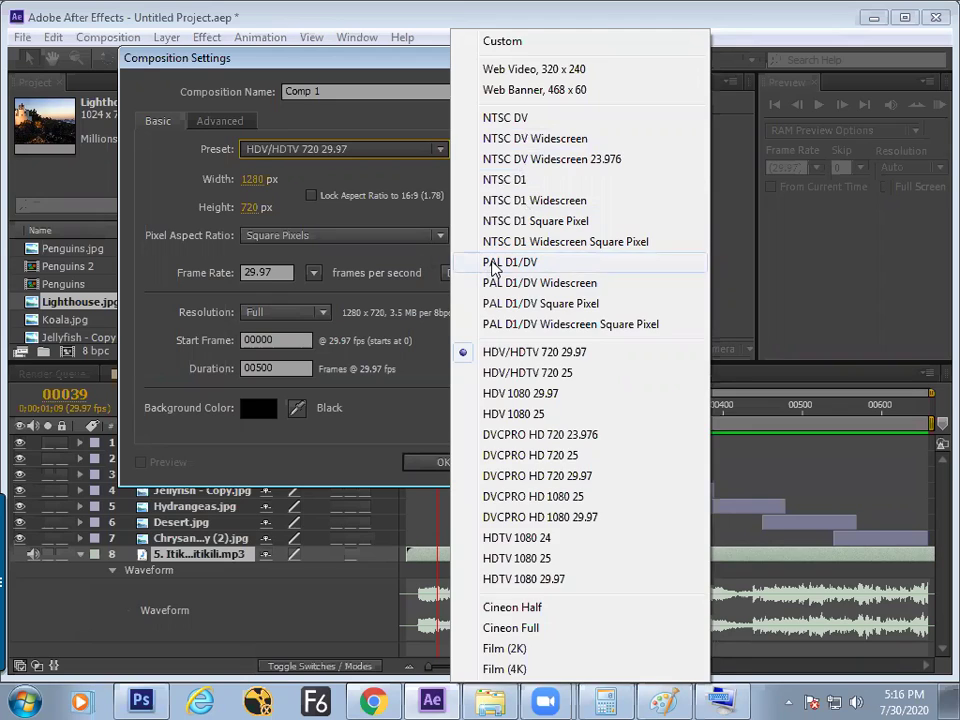
click(493, 264)
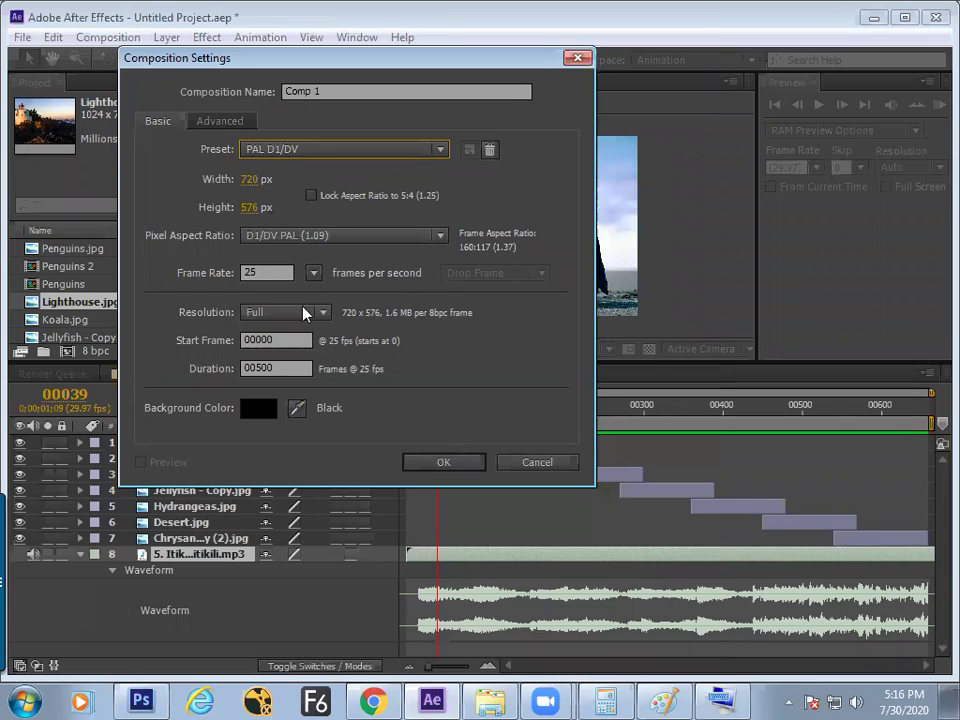
click(336, 152)
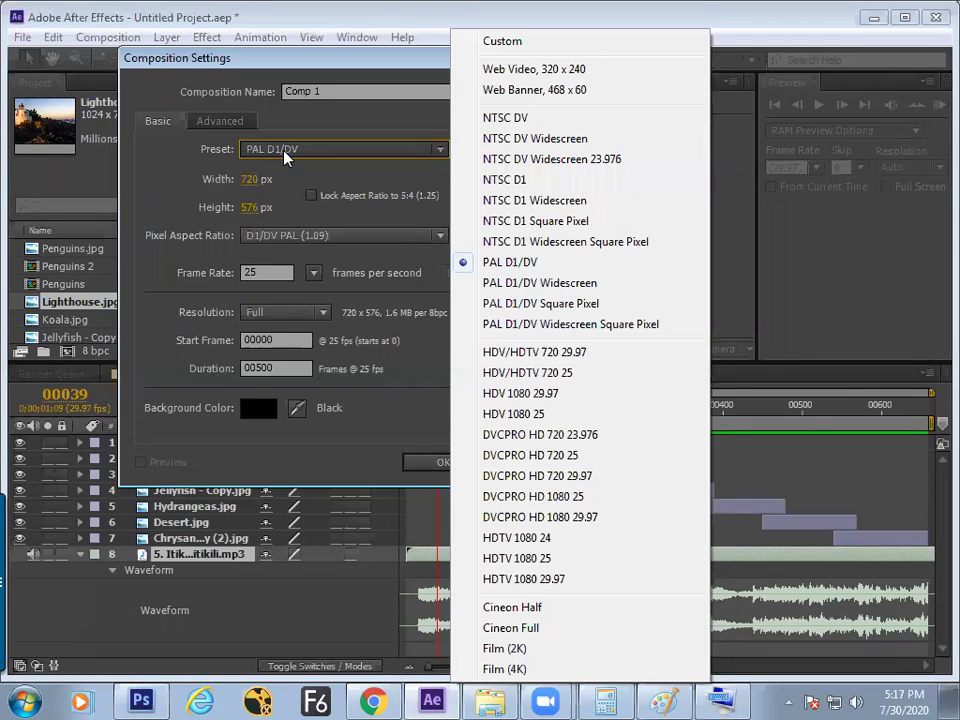
click(505, 648)
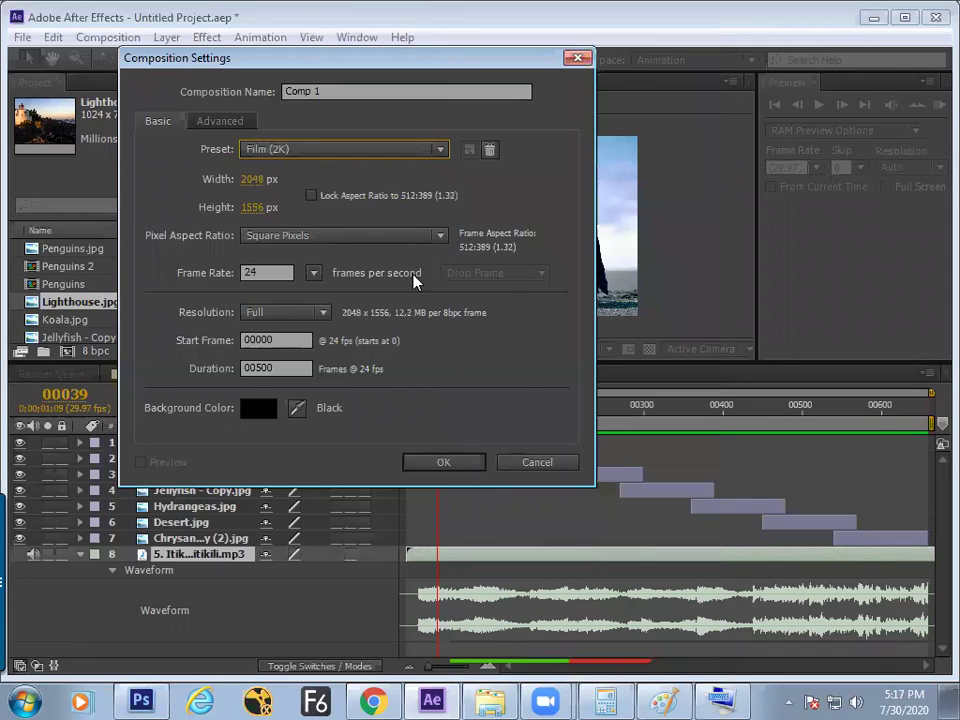
click(316, 155)
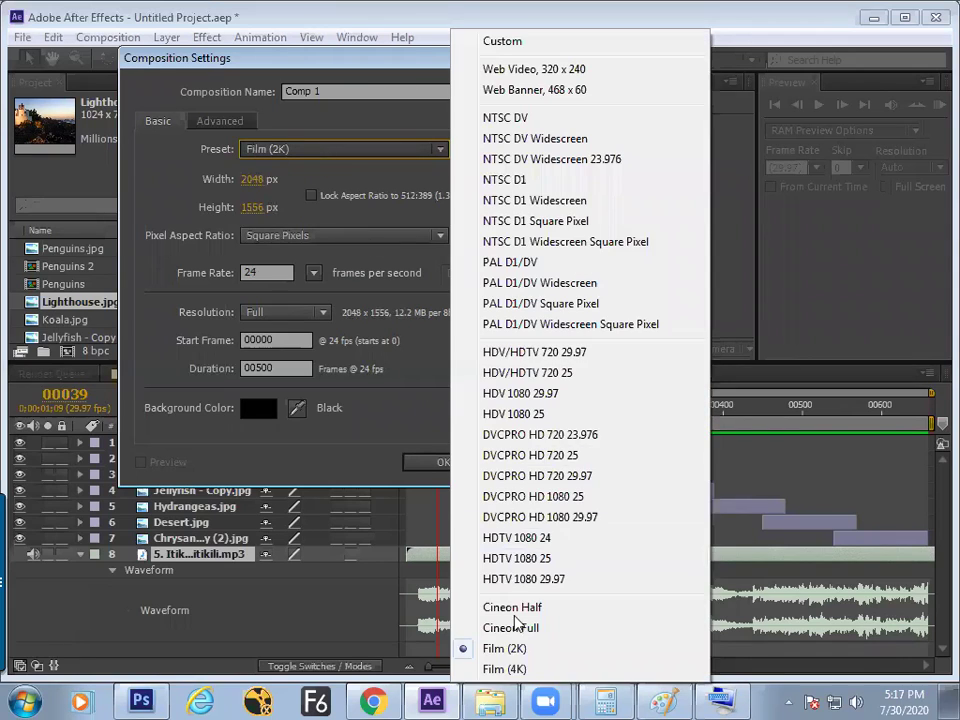
click(517, 668)
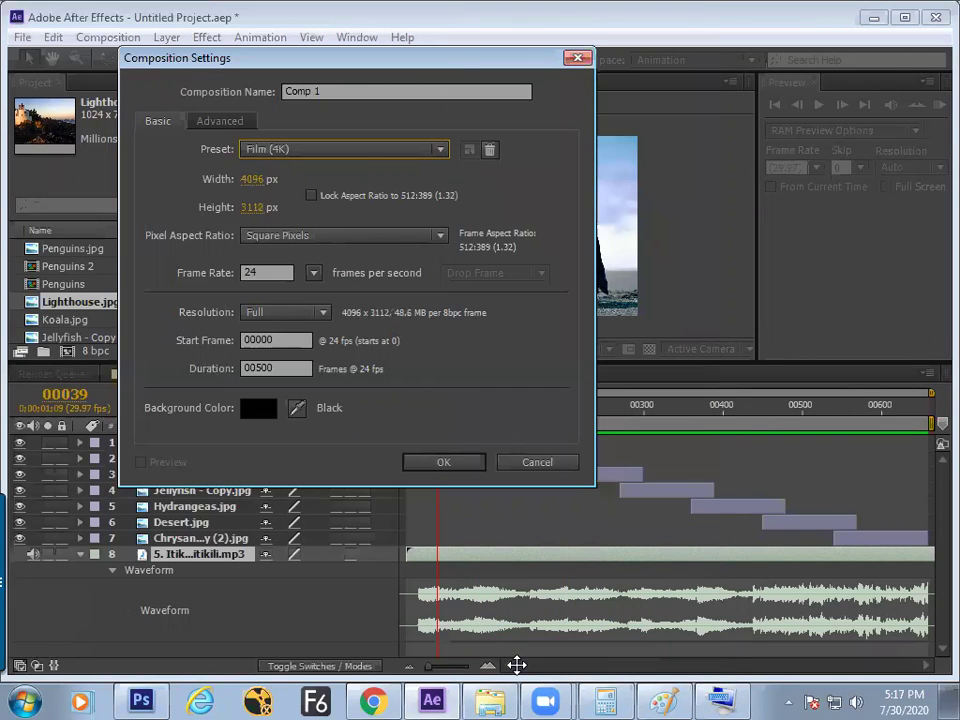
click(364, 150)
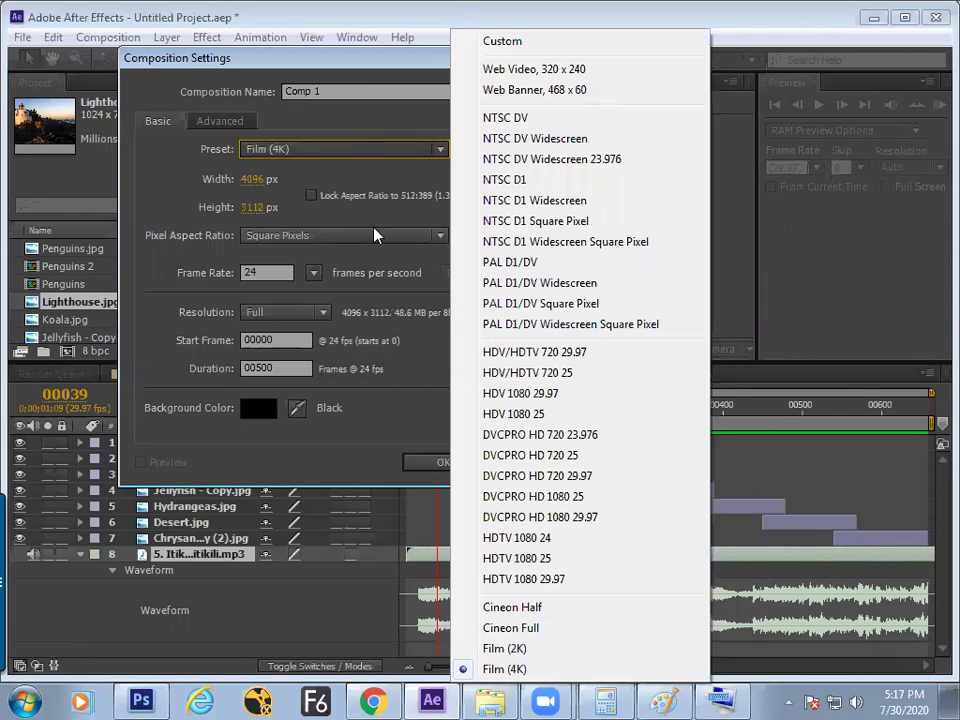
click(500, 650)
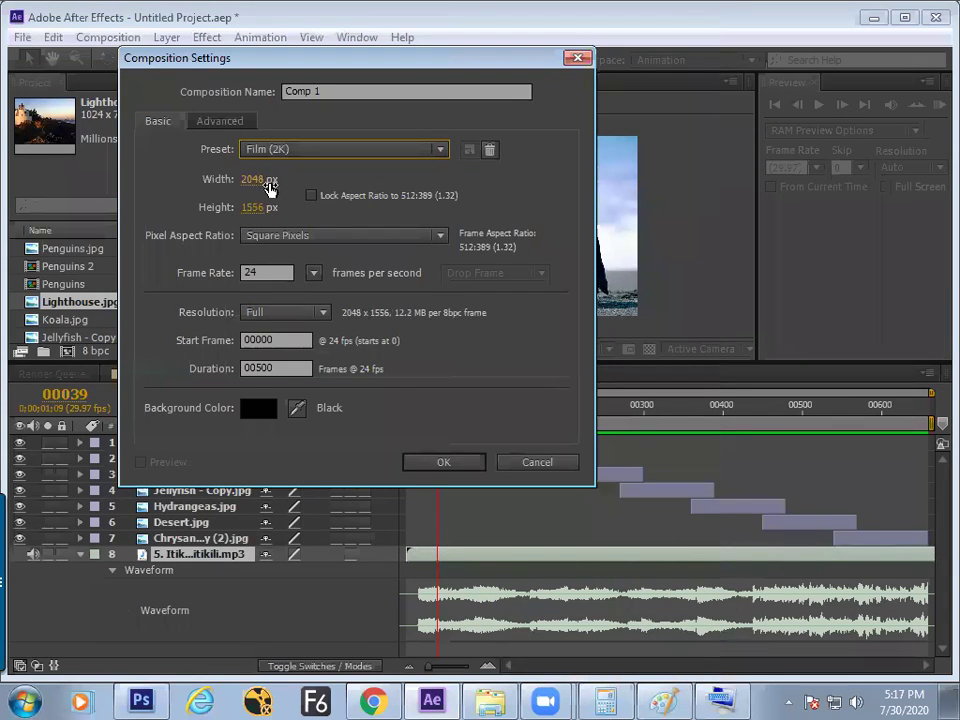
click(326, 150)
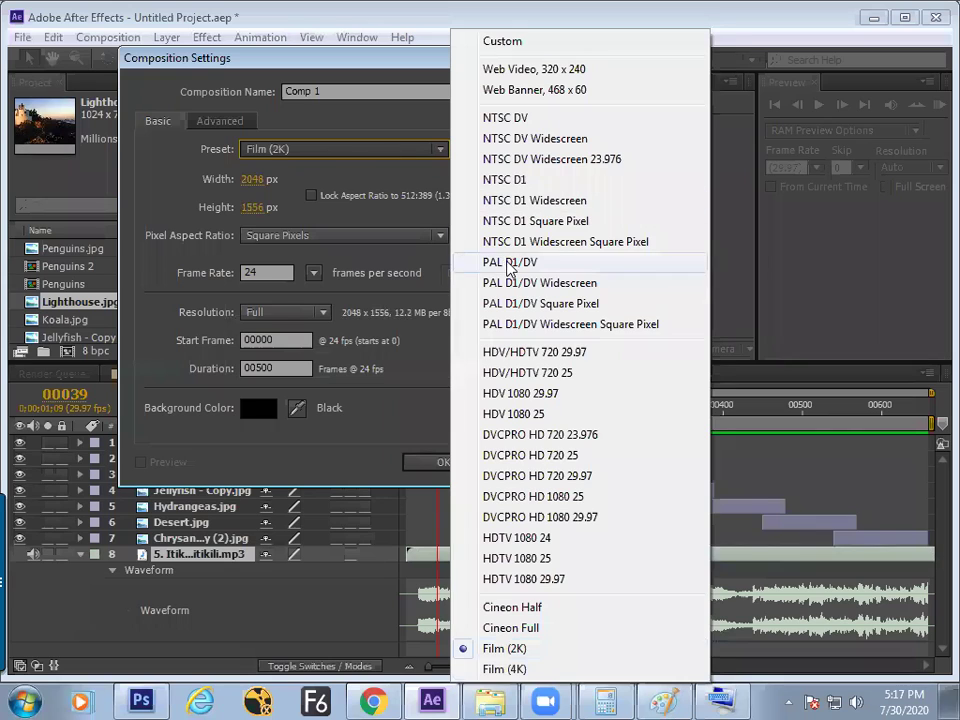
click(500, 262)
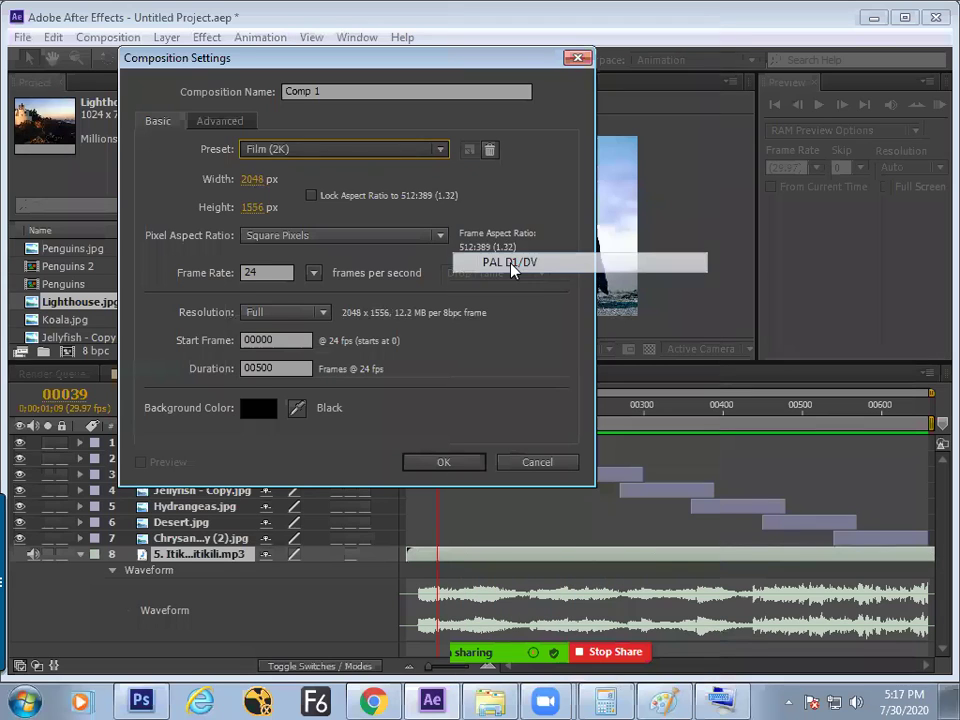
Try the HDTV 1080 25 preset, alternate between NTSC D1 and PAL D1/DV, and switch the preset to Custom.
click(319, 160)
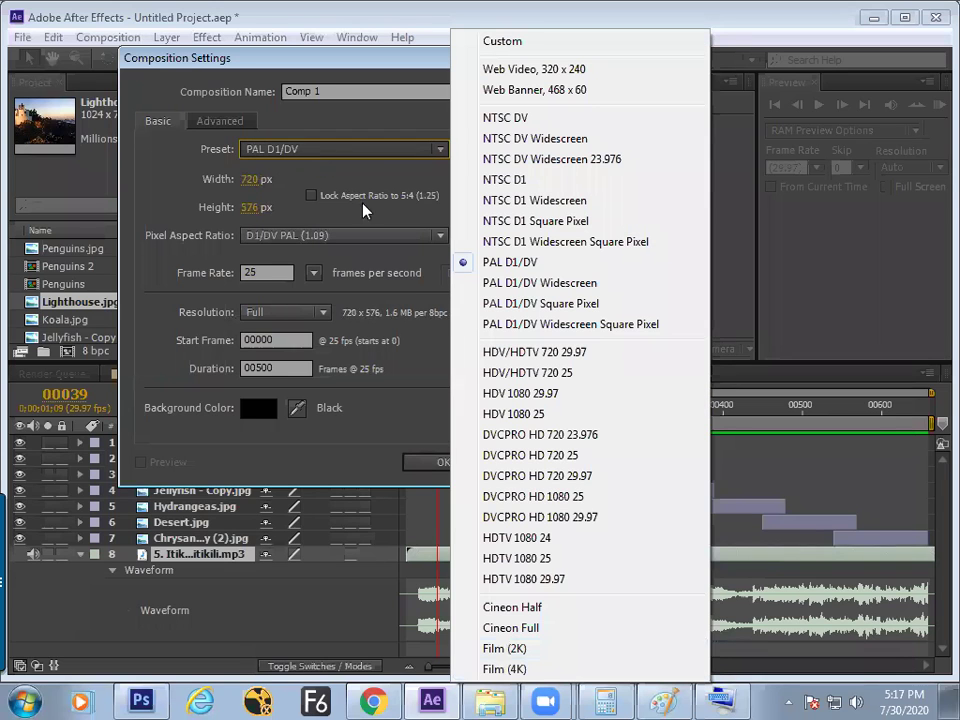
click(536, 562)
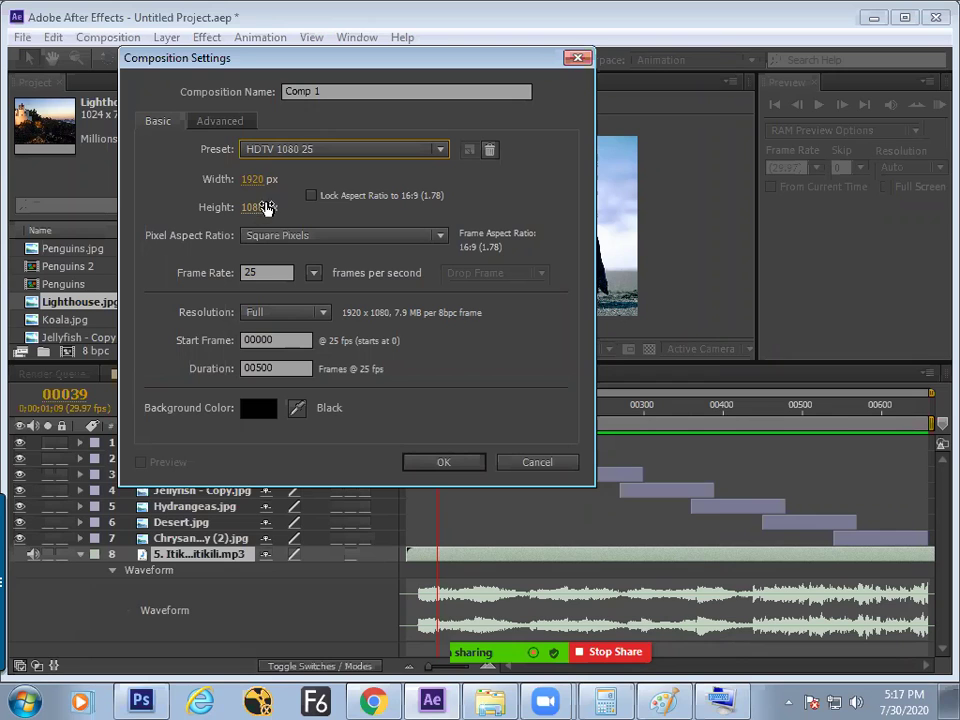
click(318, 149)
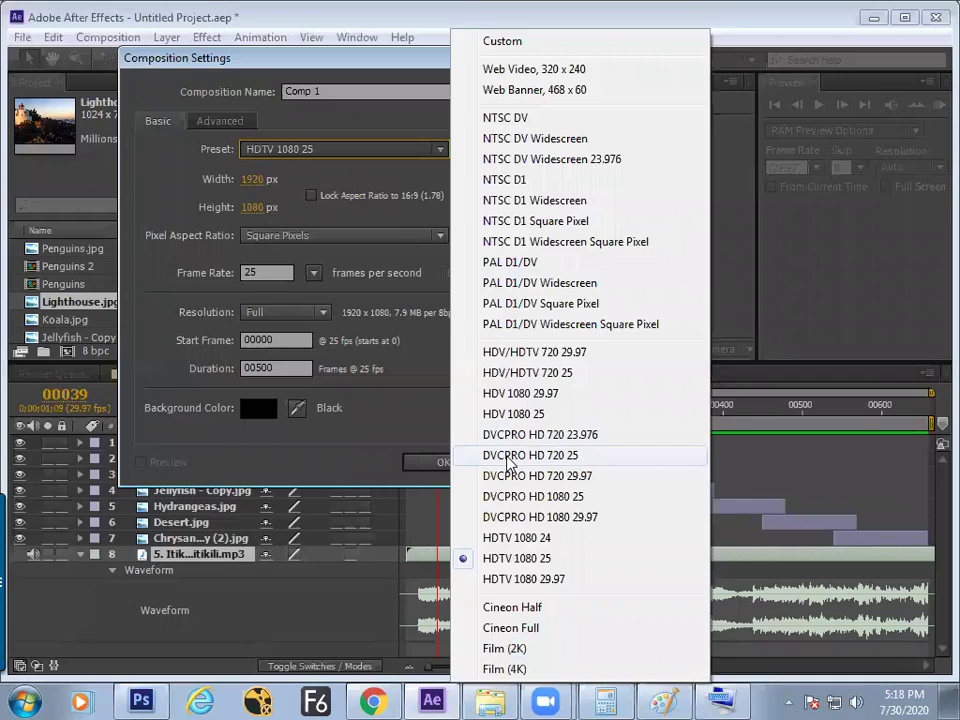
click(503, 184)
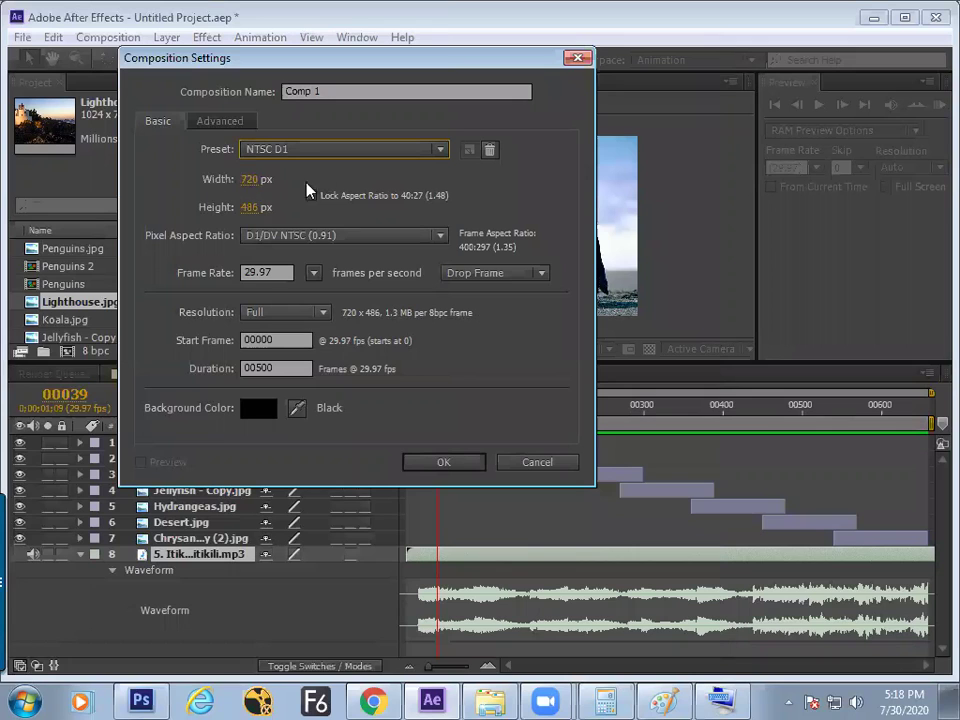
click(321, 149)
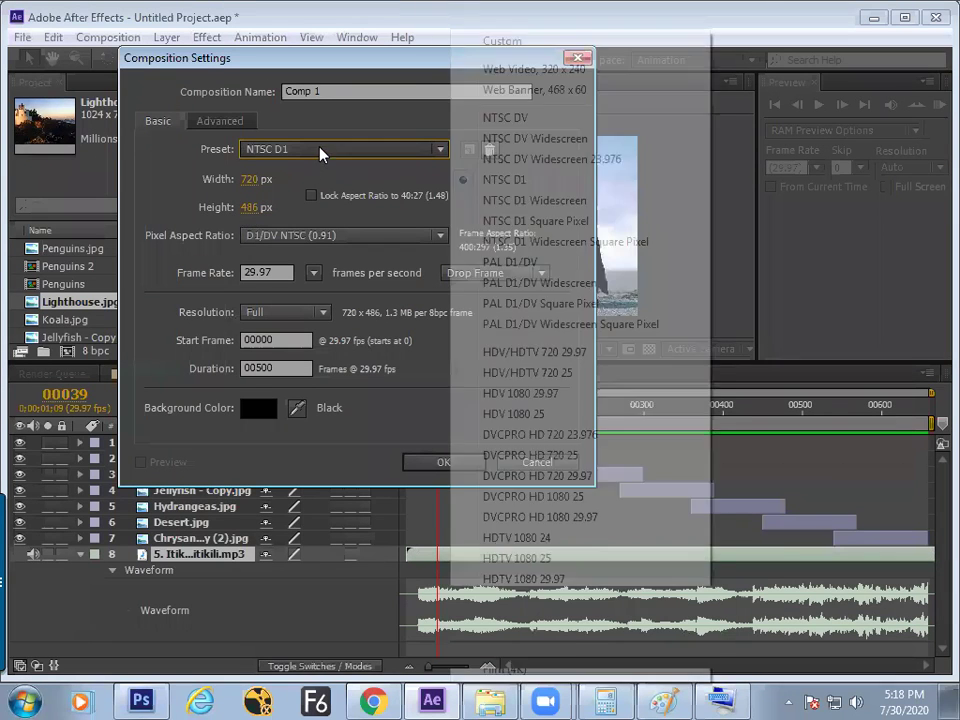
click(485, 264)
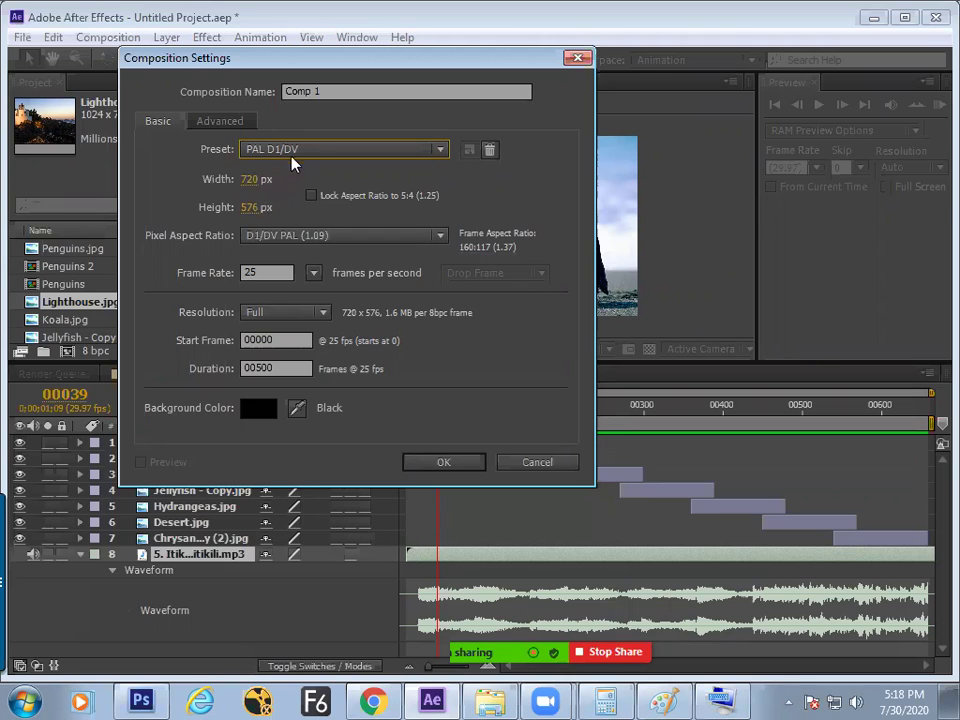
click(295, 162)
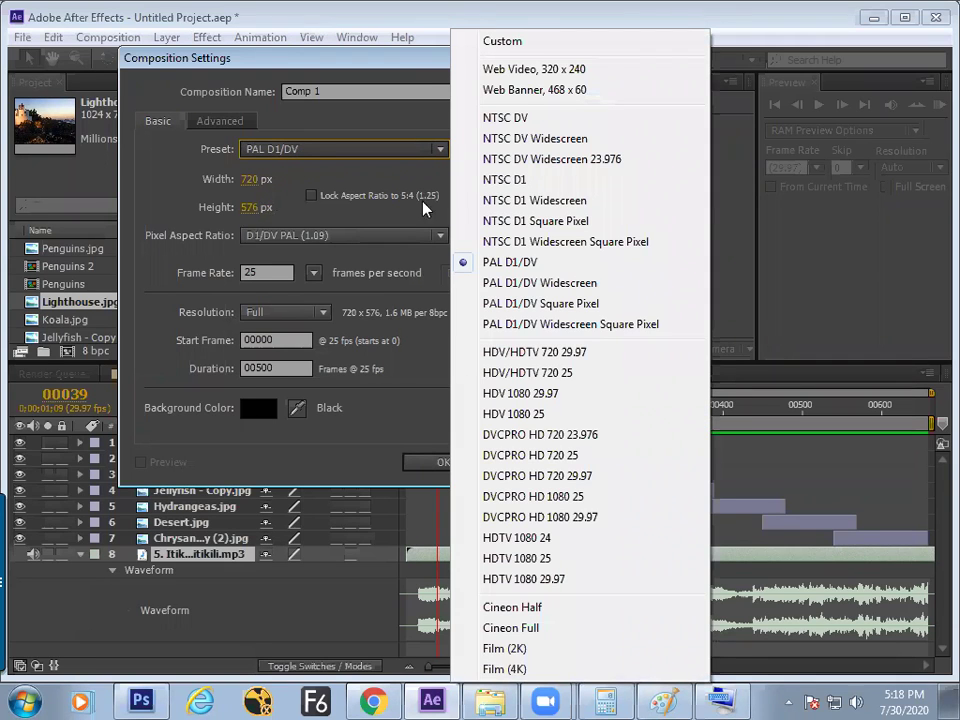
click(500, 180)
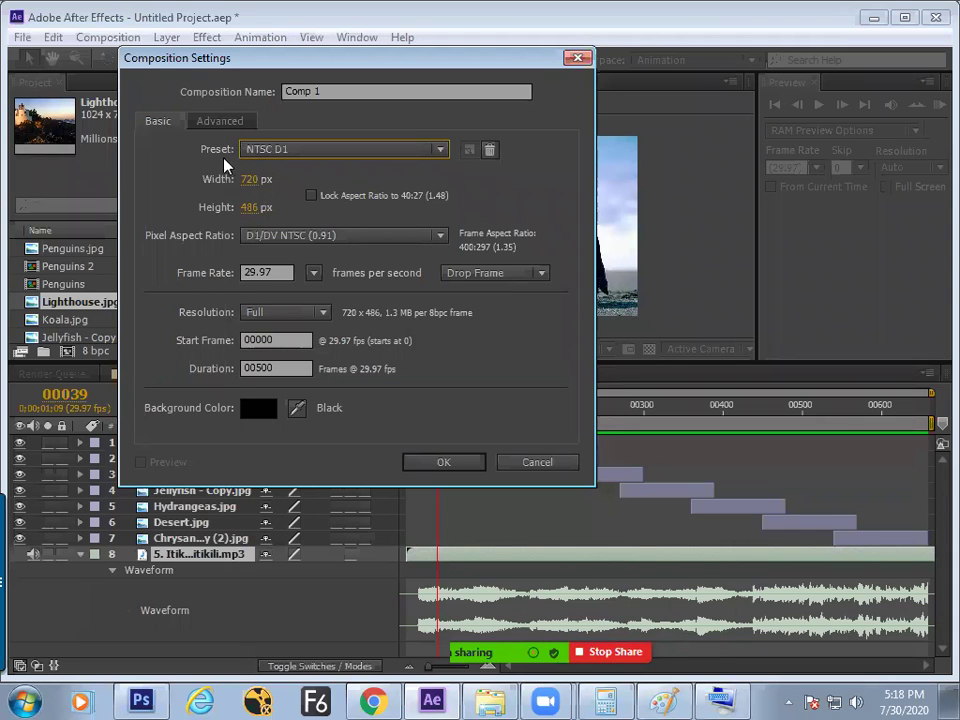
click(289, 150)
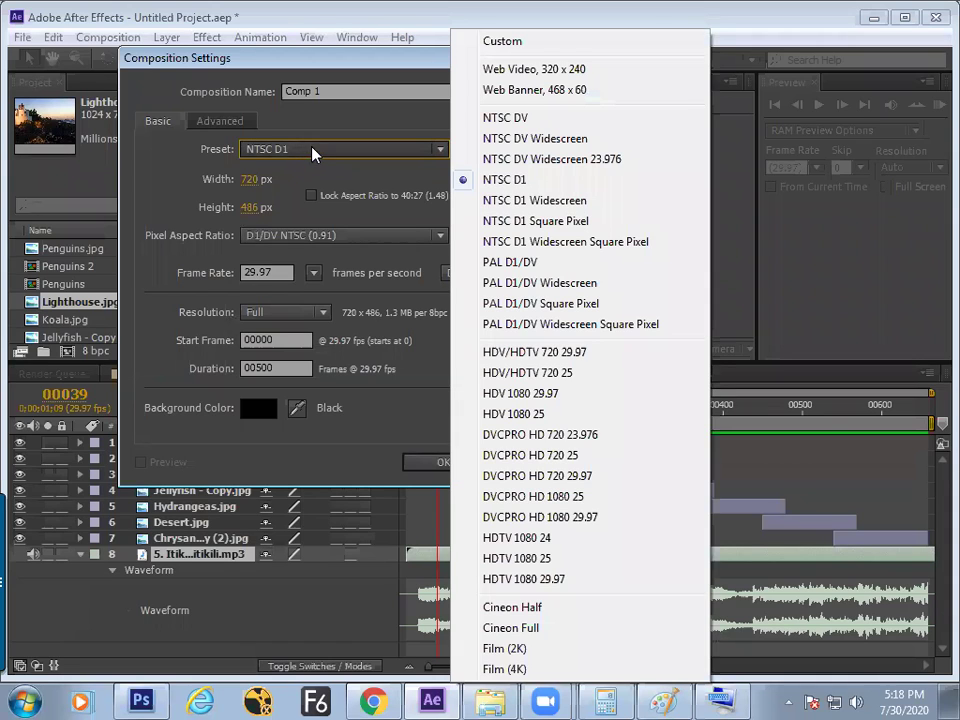
click(497, 44)
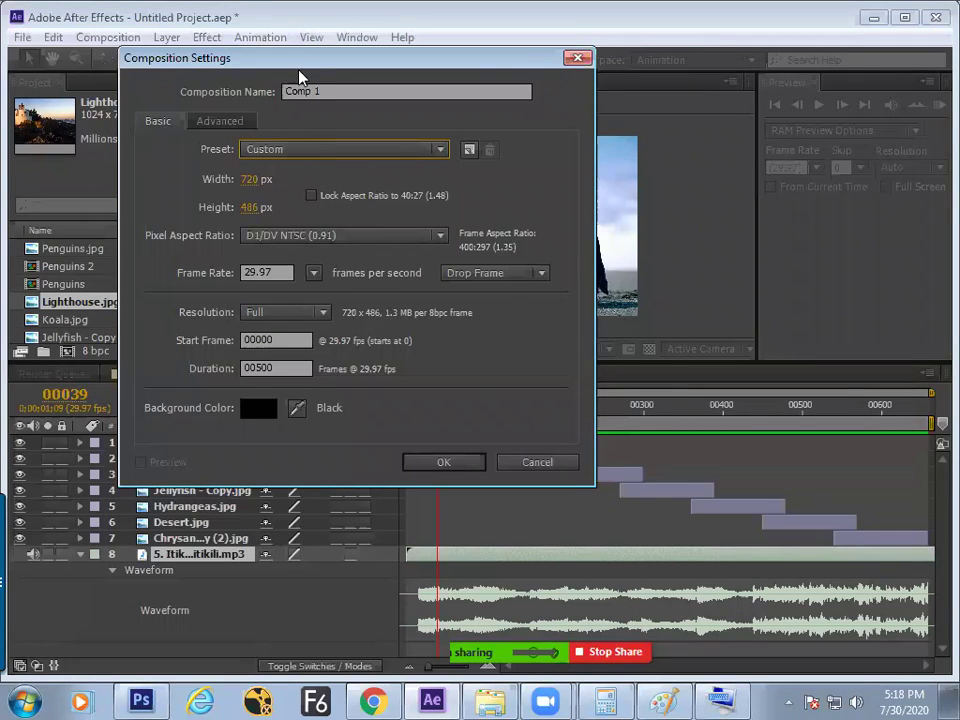
Move the settings dialog lower, apply the HDTV 1080 25 preset, and switch the preset back to Custom.
drag(280, 60, 248, 95)
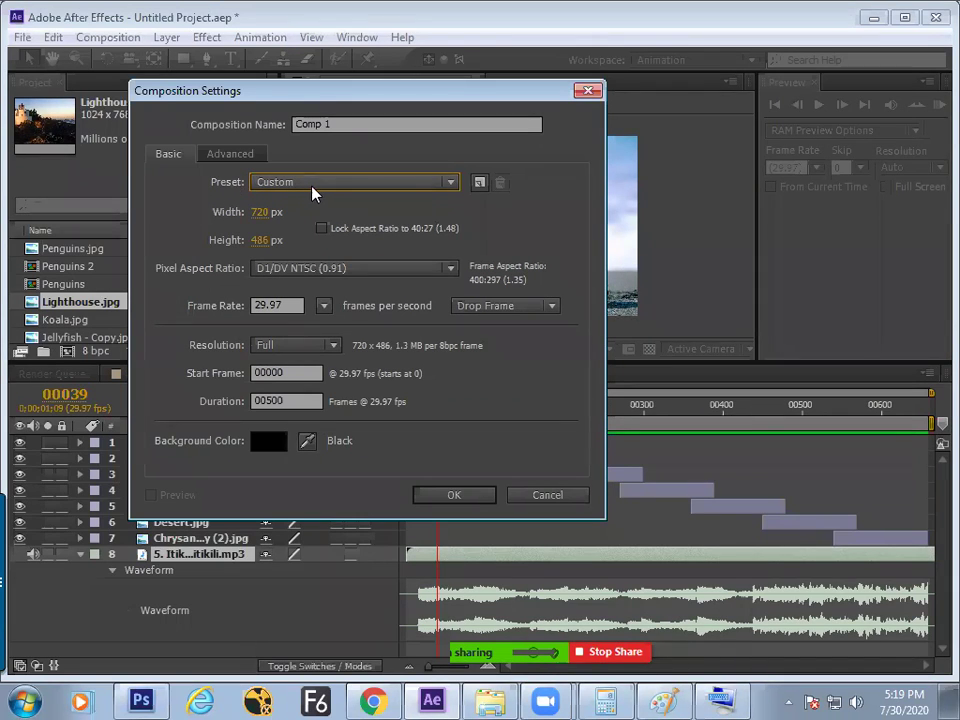
click(381, 185)
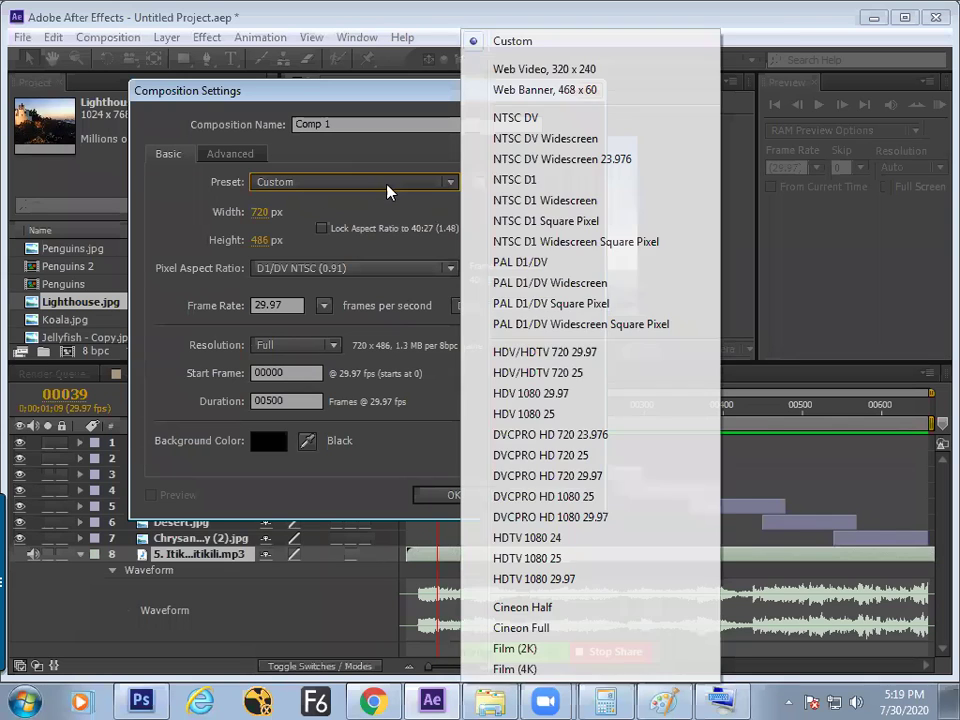
click(524, 562)
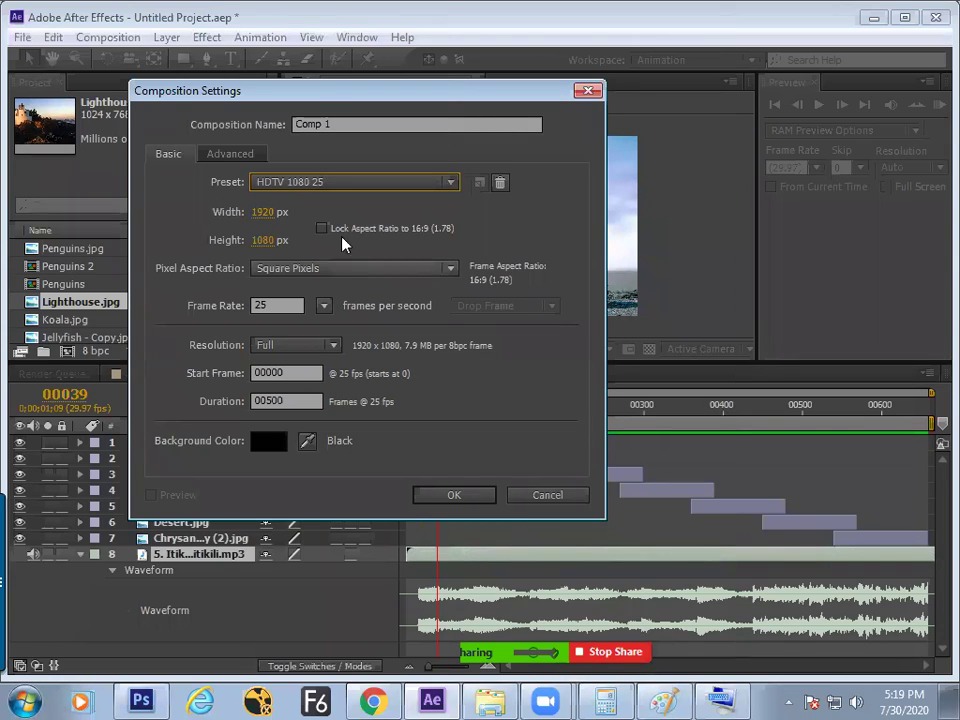
click(325, 185)
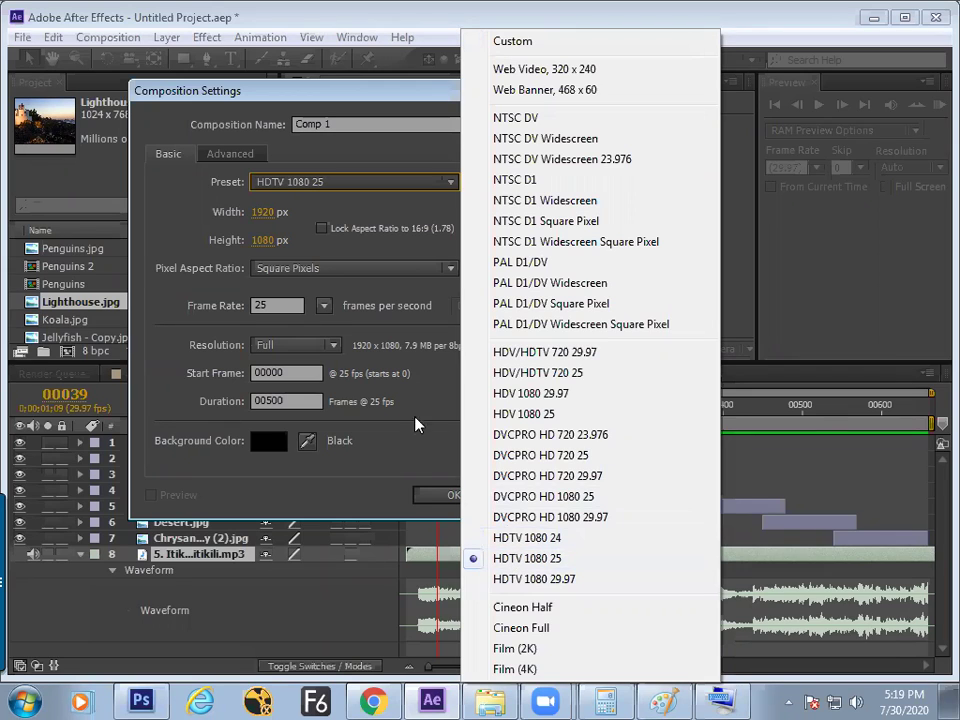
click(175, 215)
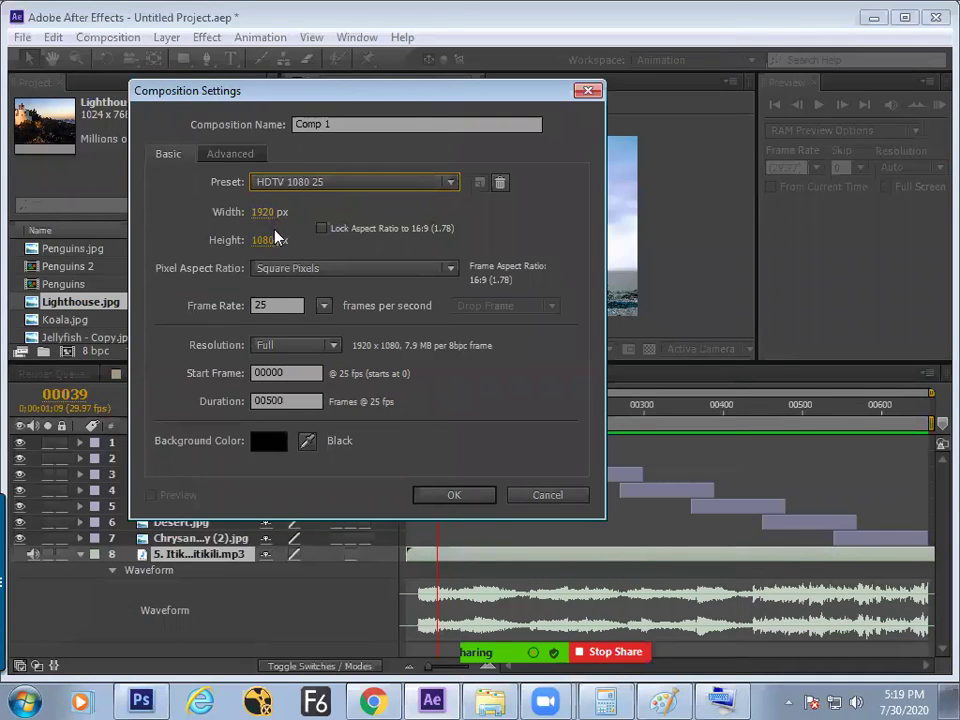
click(305, 181)
click(508, 44)
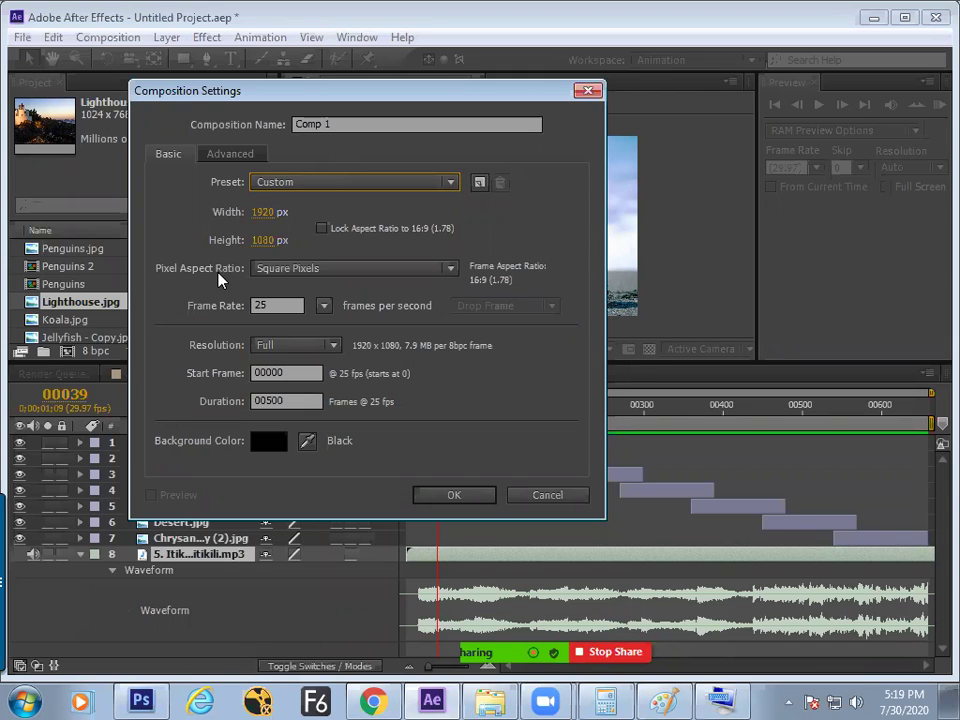
Choose the Film (2K) preset and create the new composition with its default name.
click(321, 183)
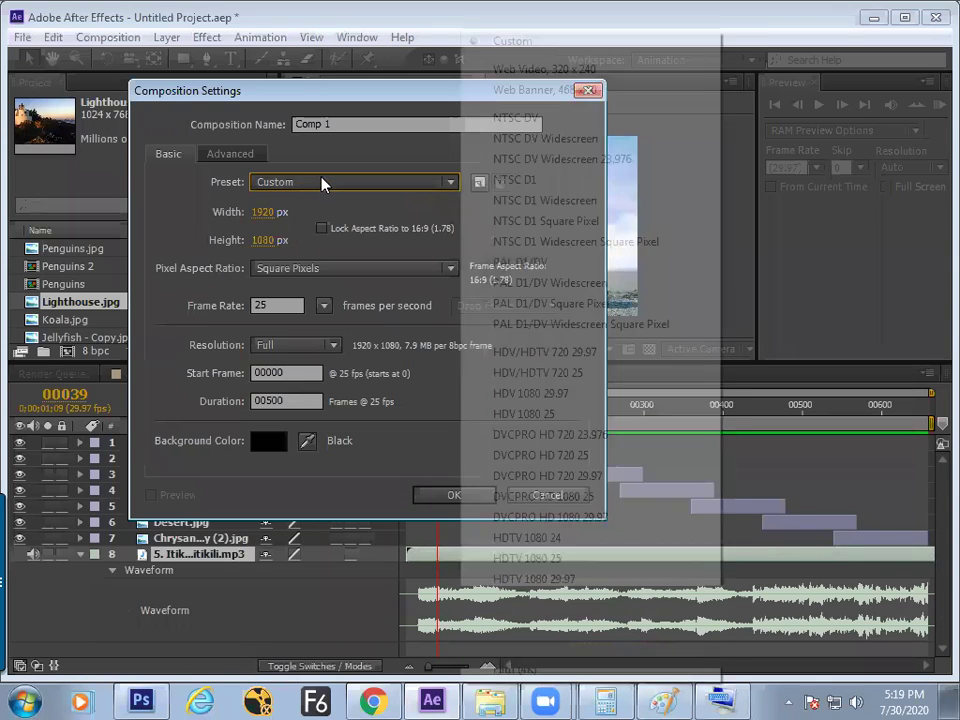
click(510, 648)
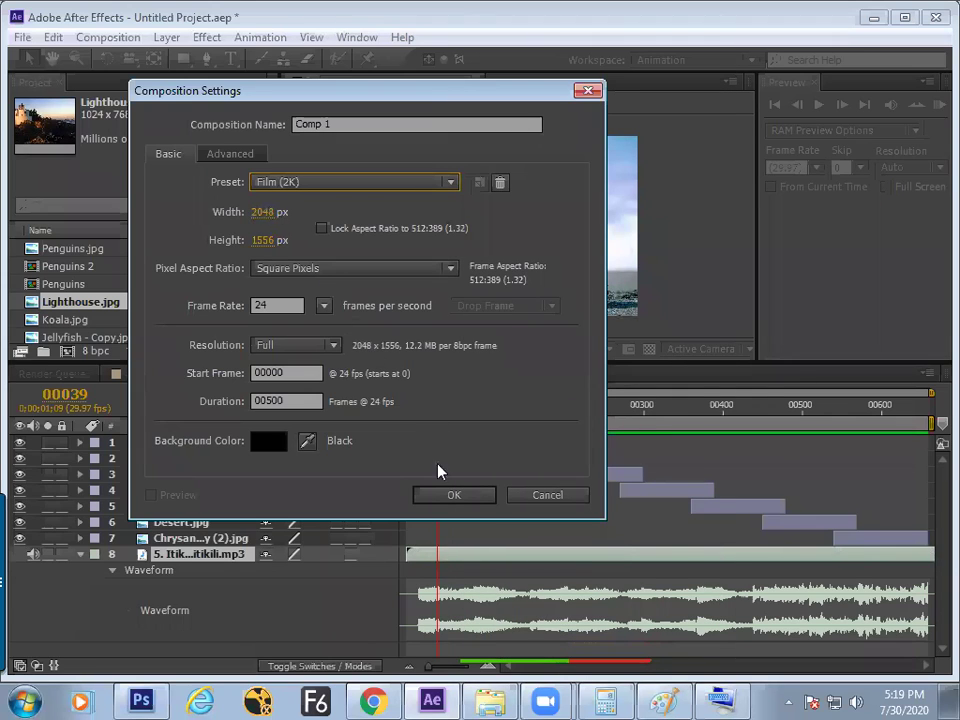
click(455, 493)
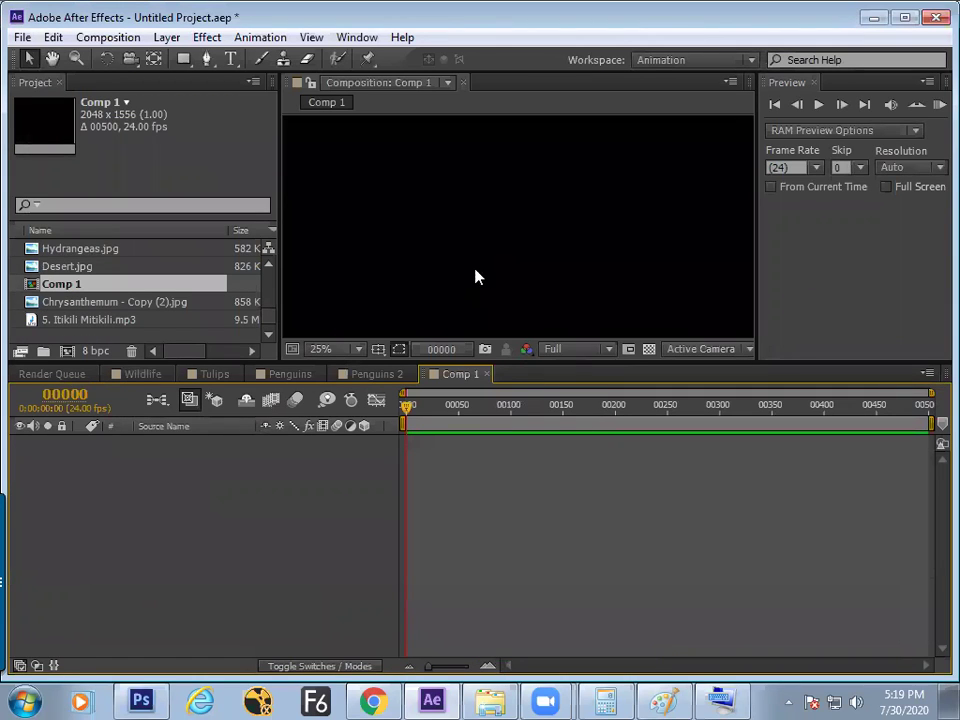
key(comma)
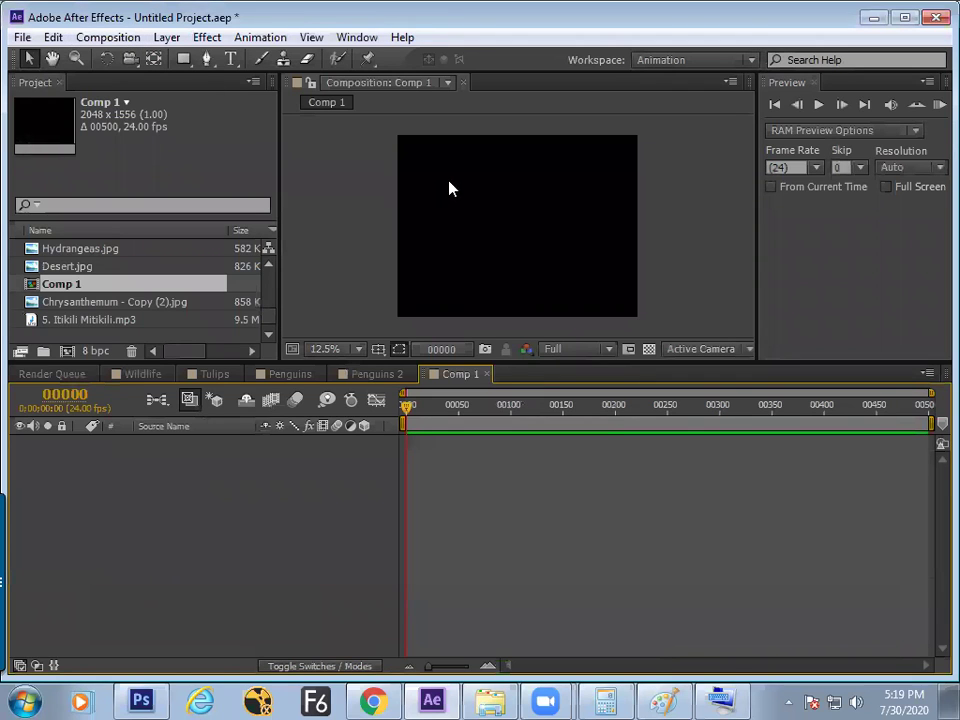
Create another composition at the Film (2K) size with its pixel aspect ratio set to Anamorphic 2:1 (2).
click(108, 37)
click(133, 59)
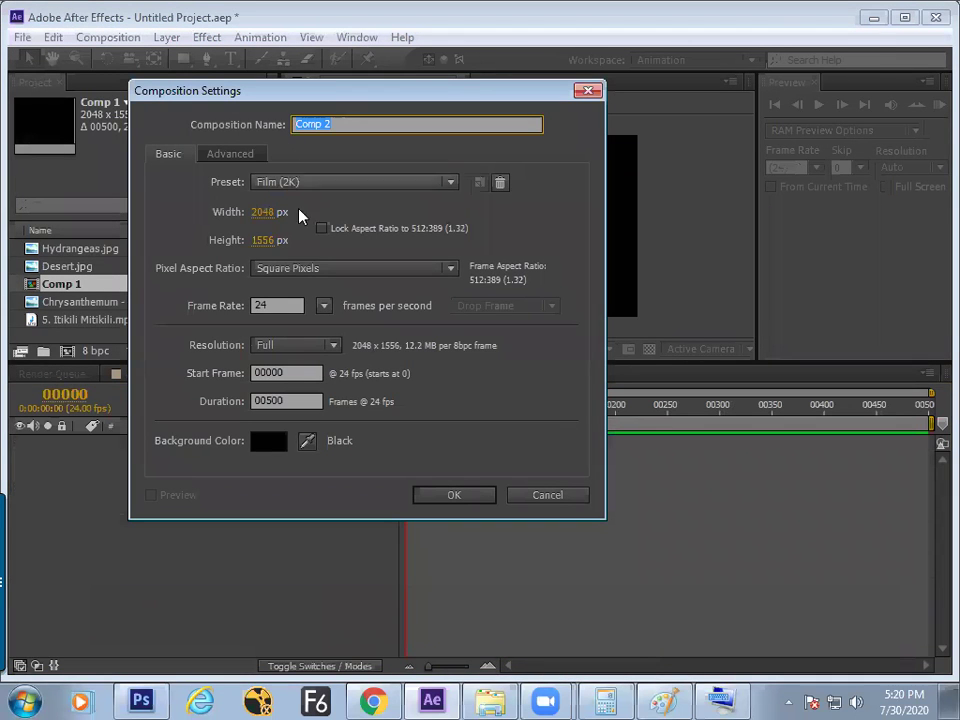
click(326, 270)
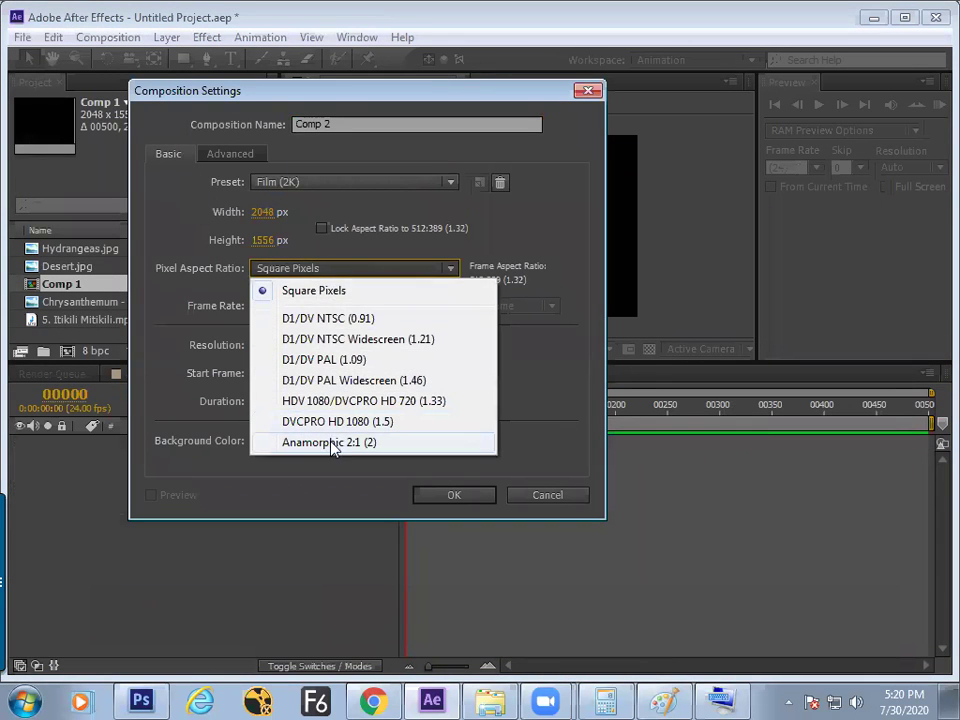
click(333, 446)
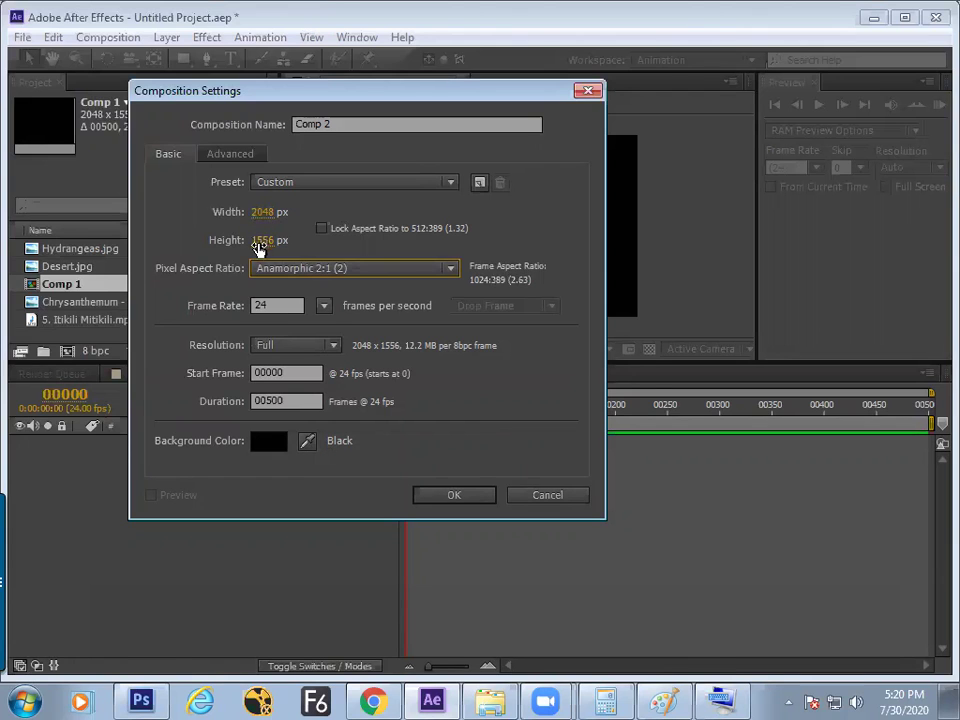
click(447, 495)
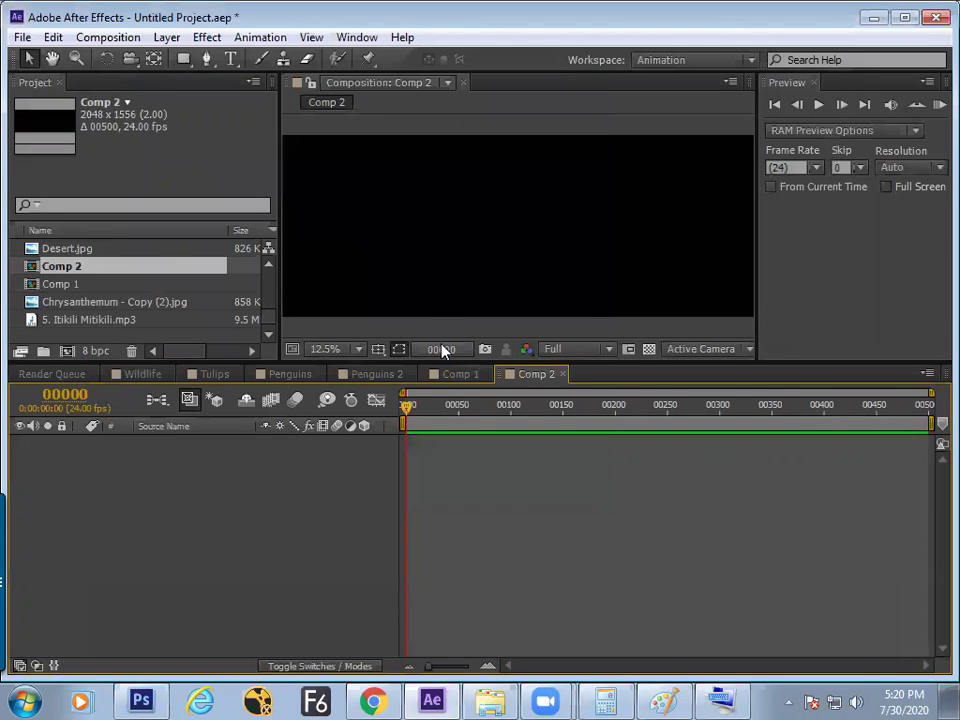
Zoom out on the new anamorphic composition and compare its frame shape with Comp 1.
key(comma)
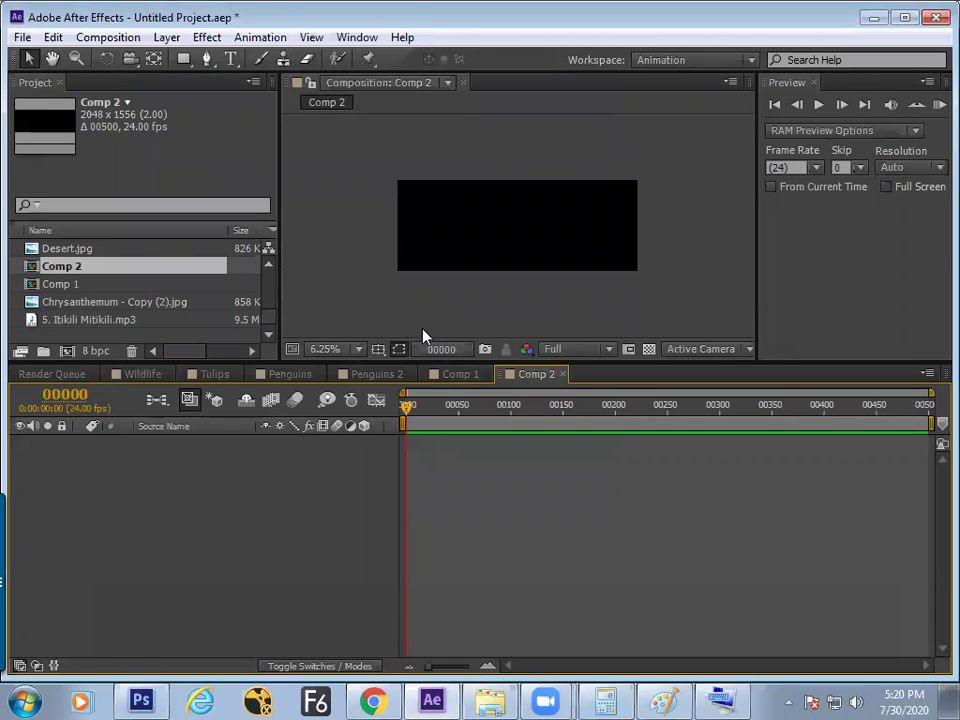
click(460, 377)
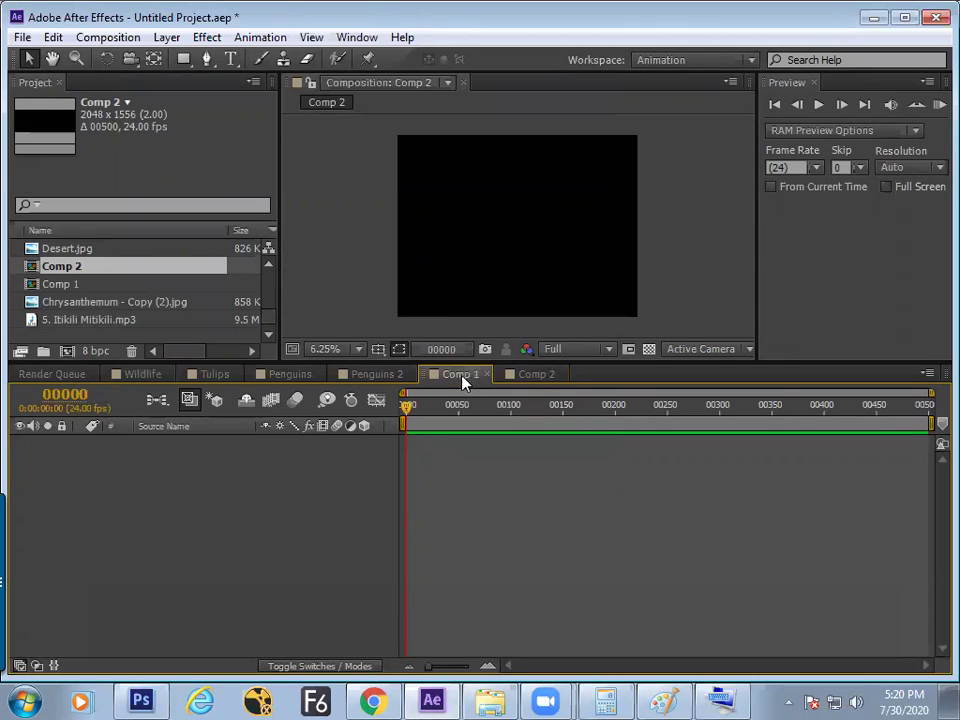
click(534, 376)
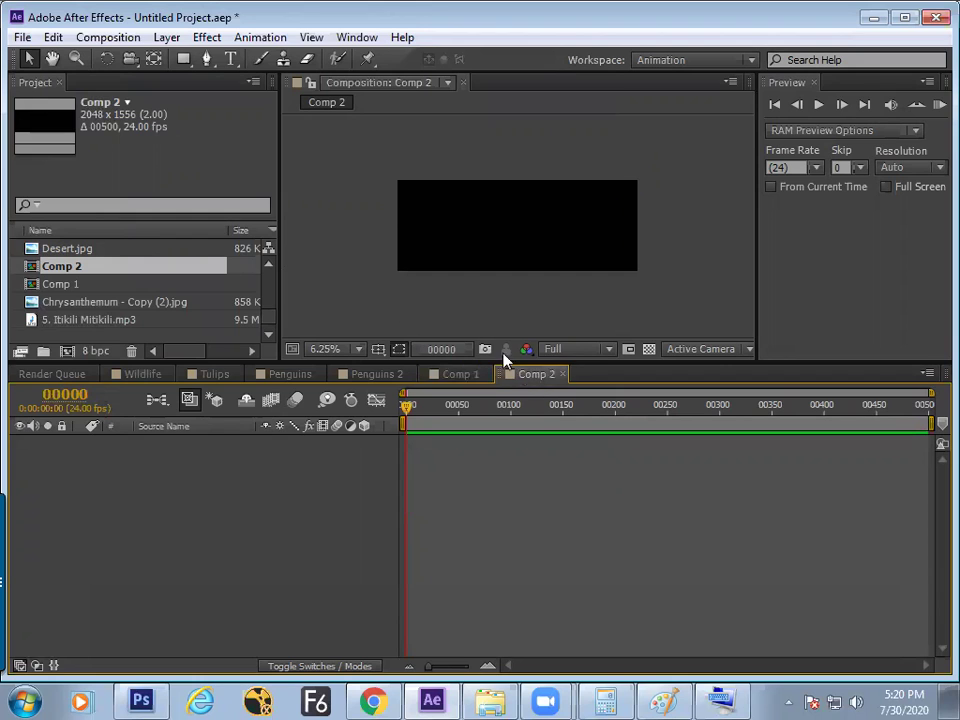
Start another new composition and review the available pixel aspect ratio options without changing the current choice.
click(110, 38)
click(124, 60)
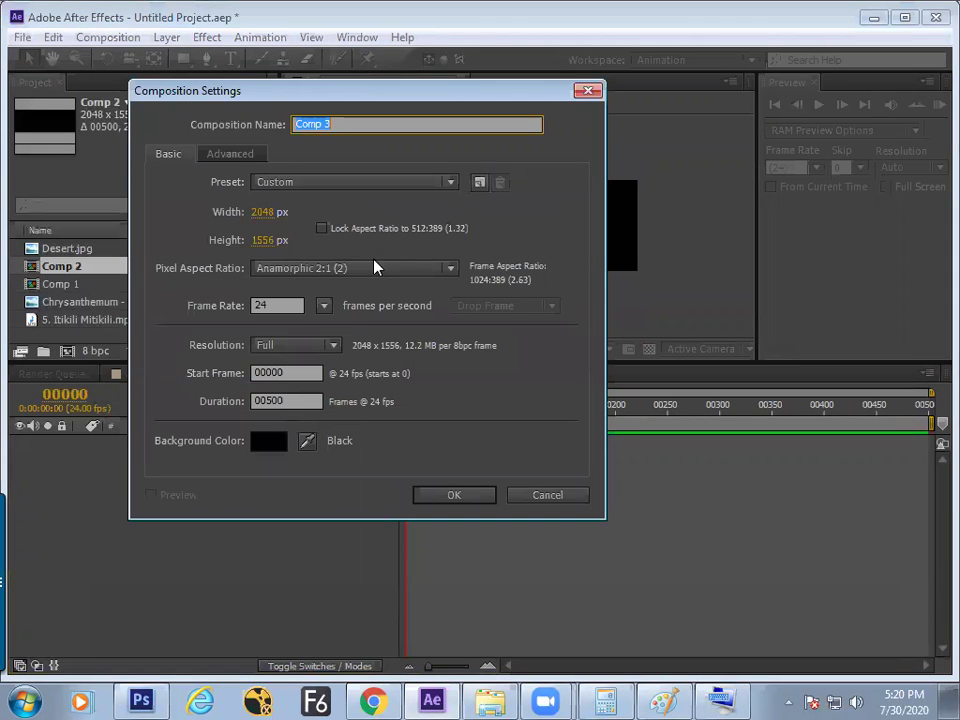
click(318, 268)
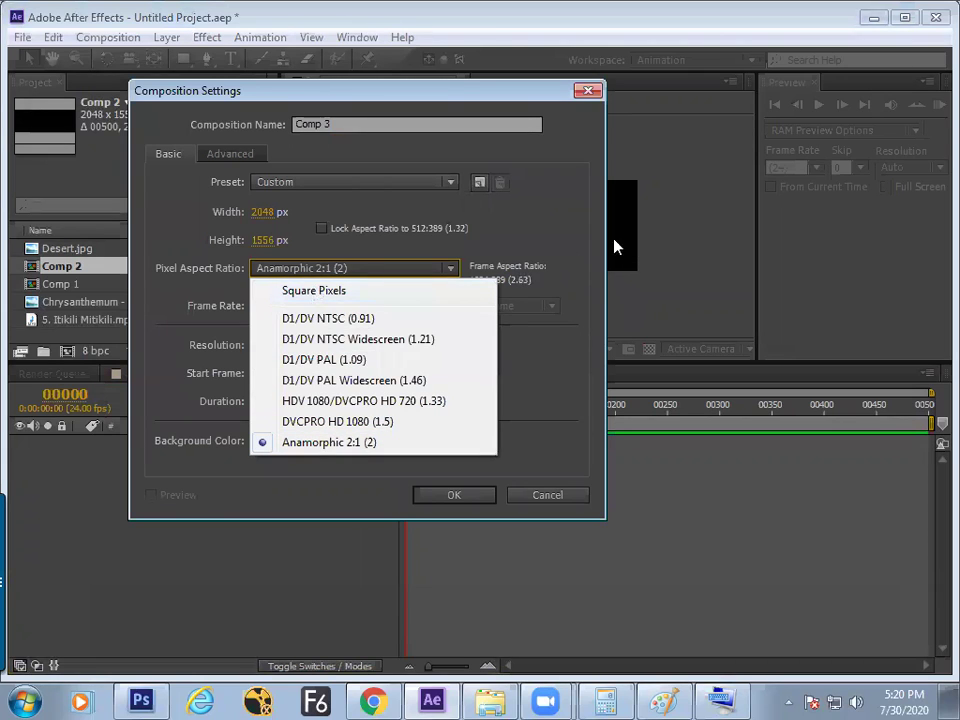
click(535, 465)
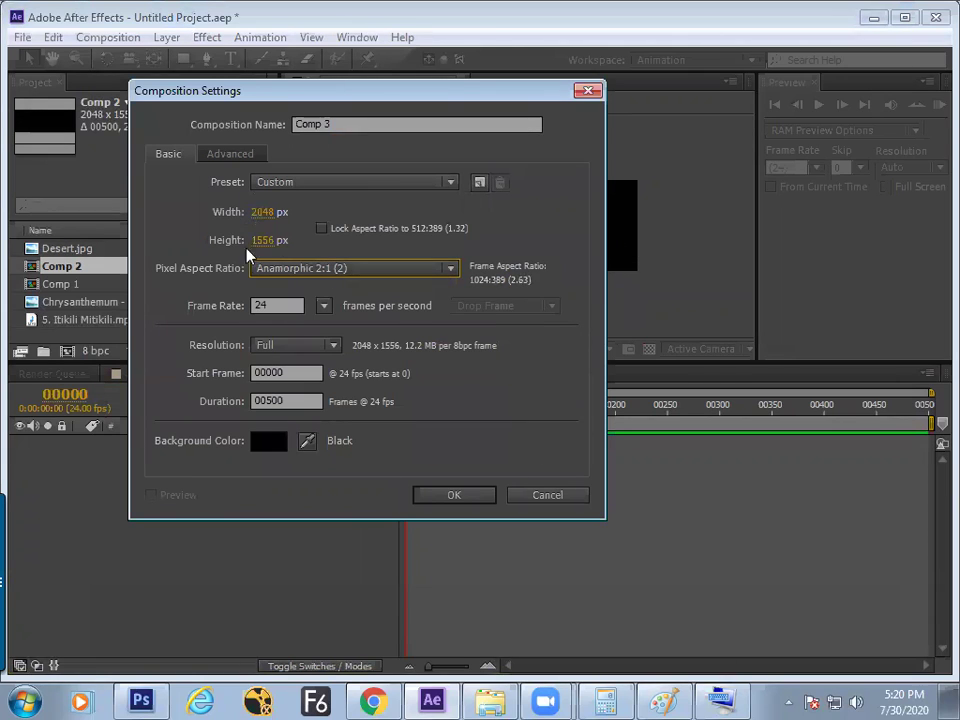
key(Tab)
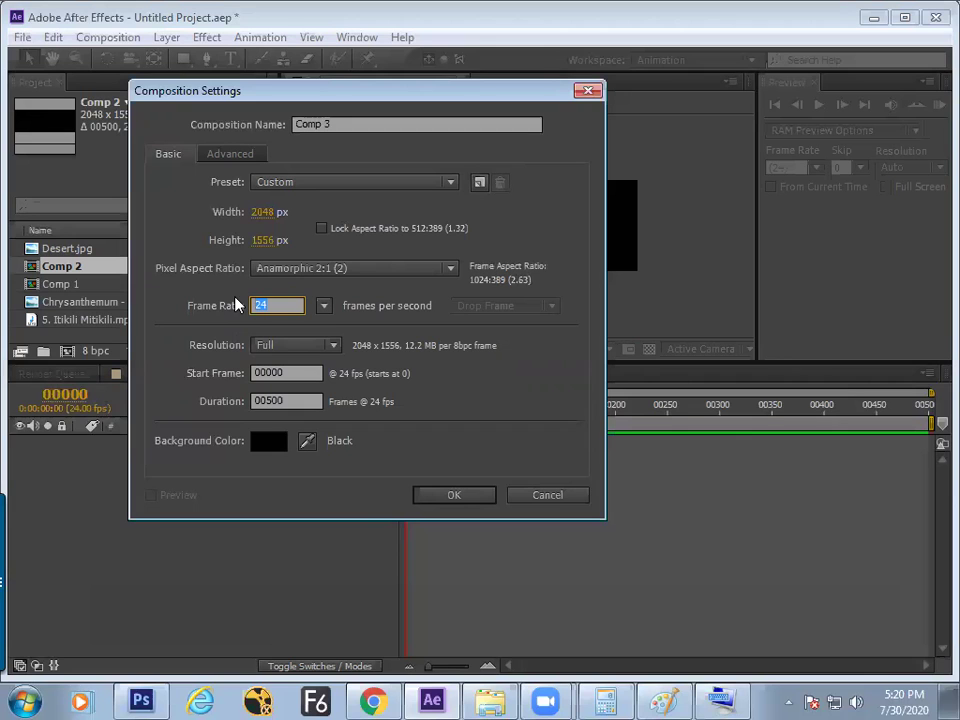
Try the PAL D1/DV and Film (2K) presets to compare their frame rates.
click(336, 184)
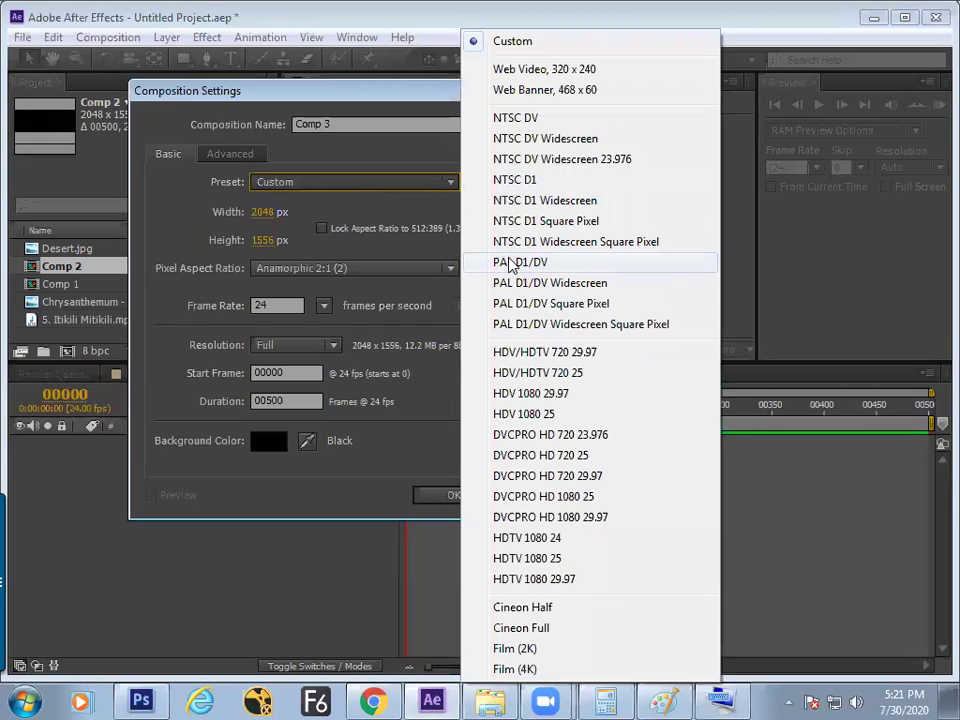
click(507, 264)
click(258, 305)
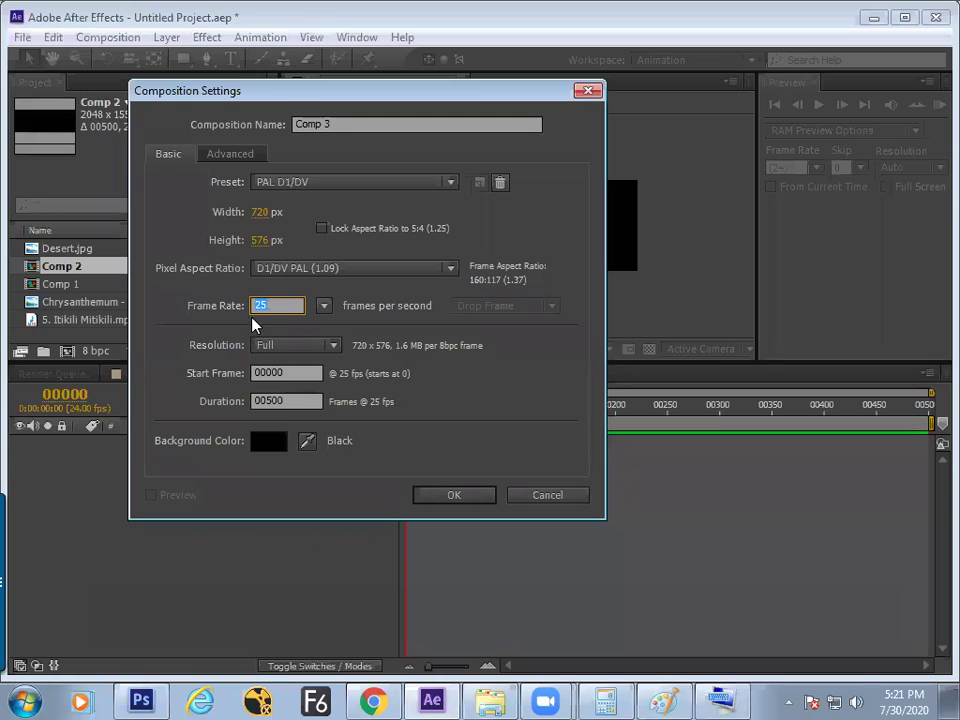
click(312, 186)
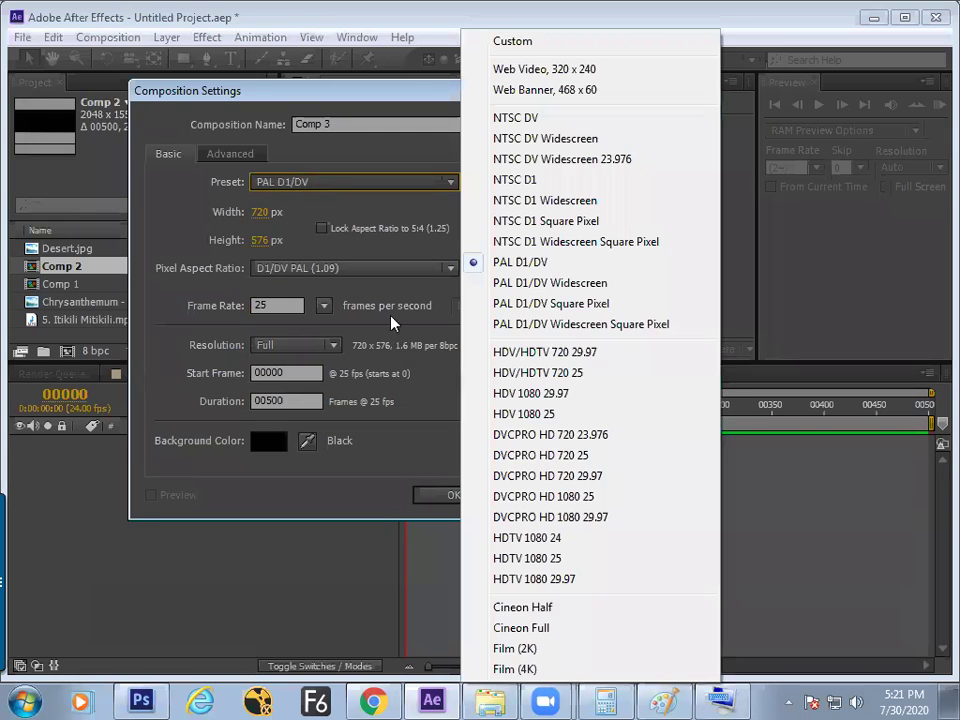
click(511, 652)
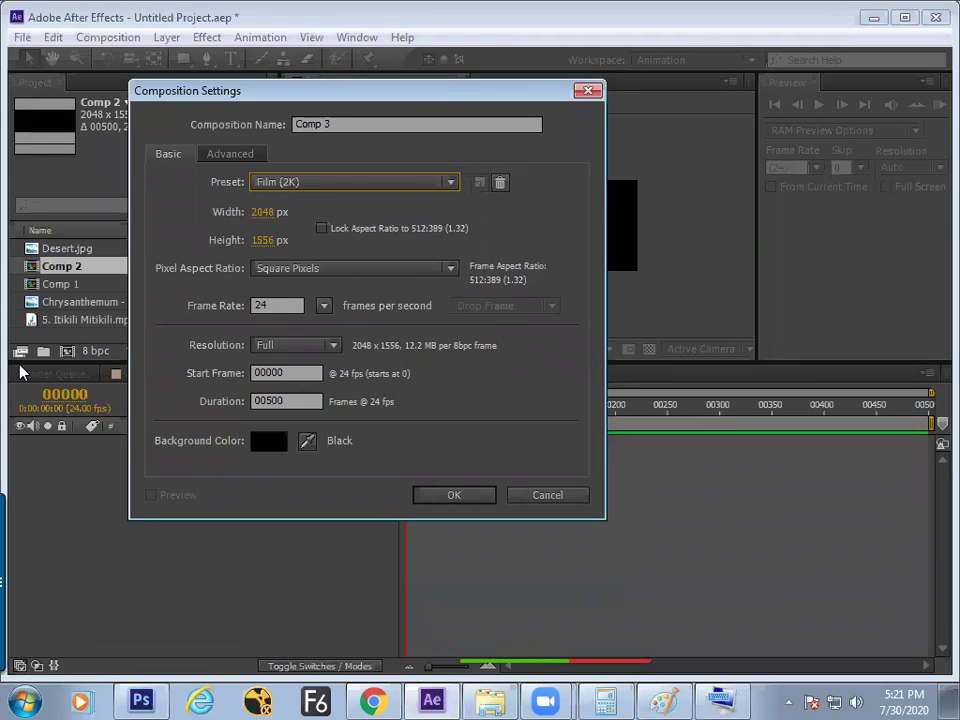
double_click(268, 305)
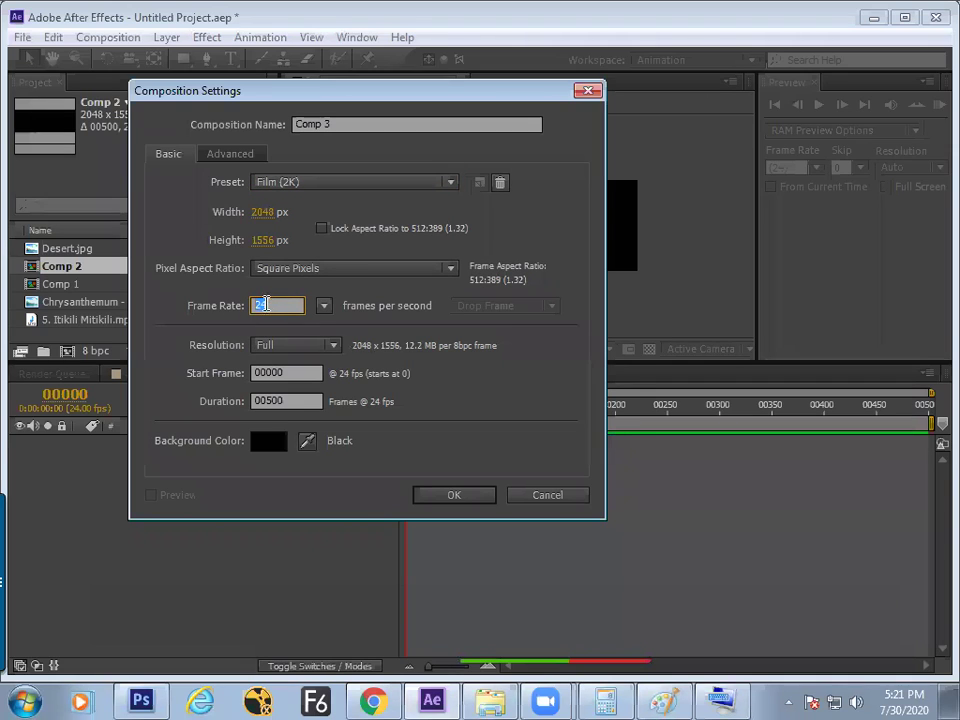
text(2)
Try the NTSC D1 preset and examine its frame rate.
click(343, 182)
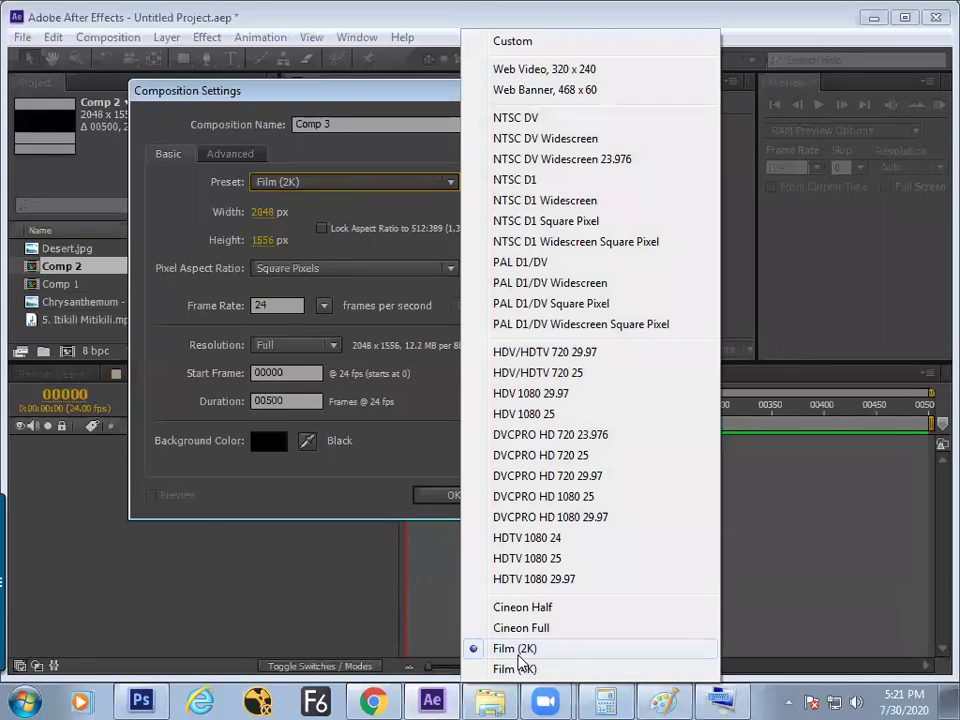
click(527, 182)
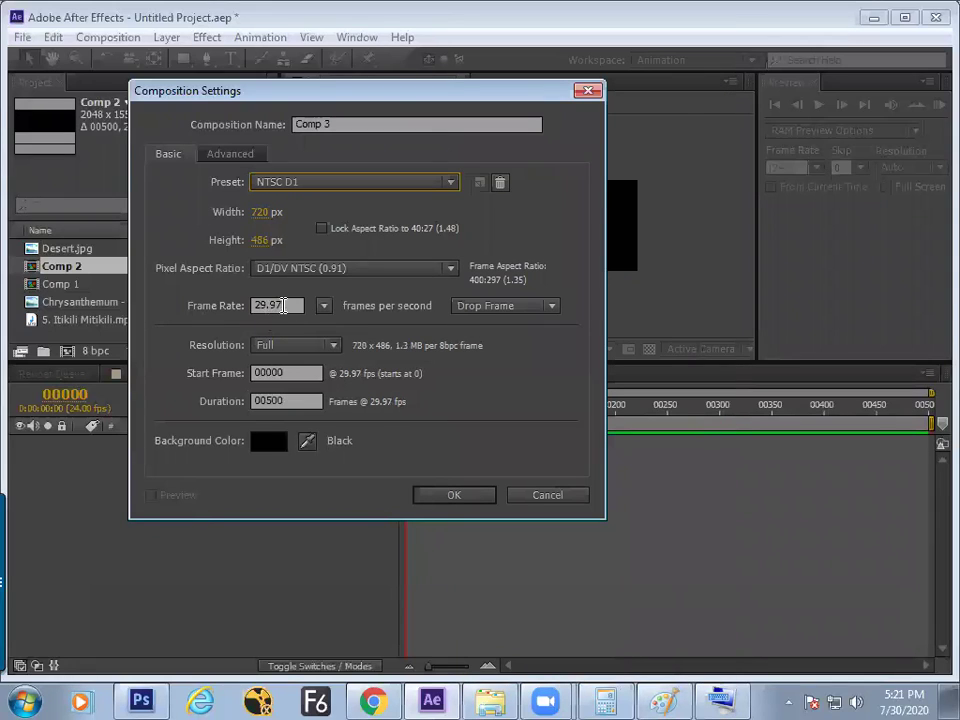
drag(285, 305, 237, 333)
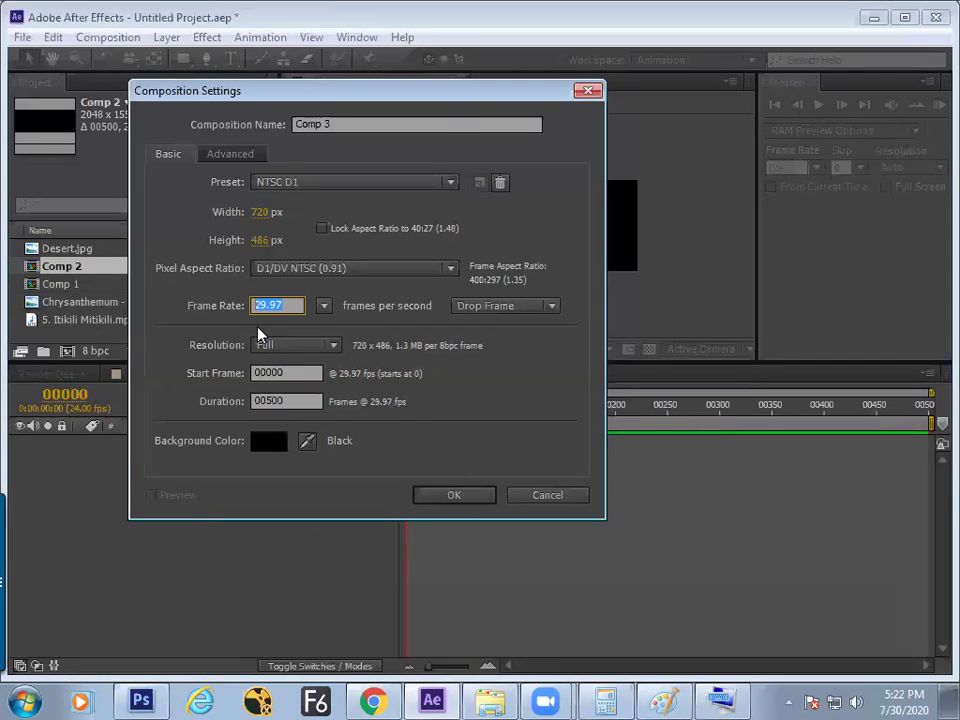
click(321, 190)
click(206, 305)
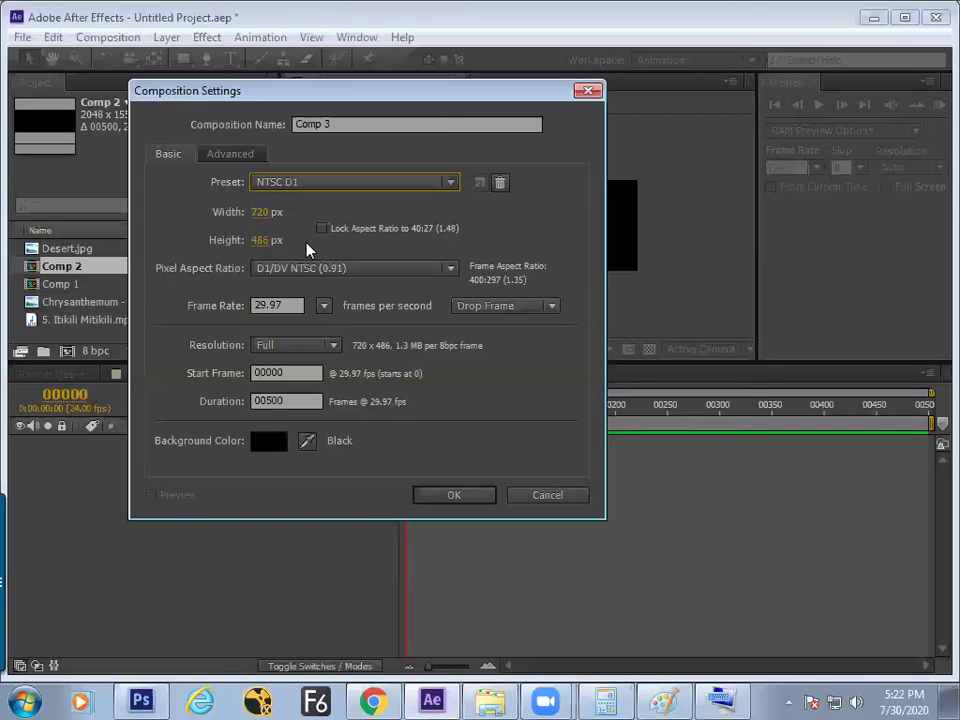
Try the HDTV 1080 25 and HDTV 1080 29.97 presets to compare their frame rates.
click(323, 188)
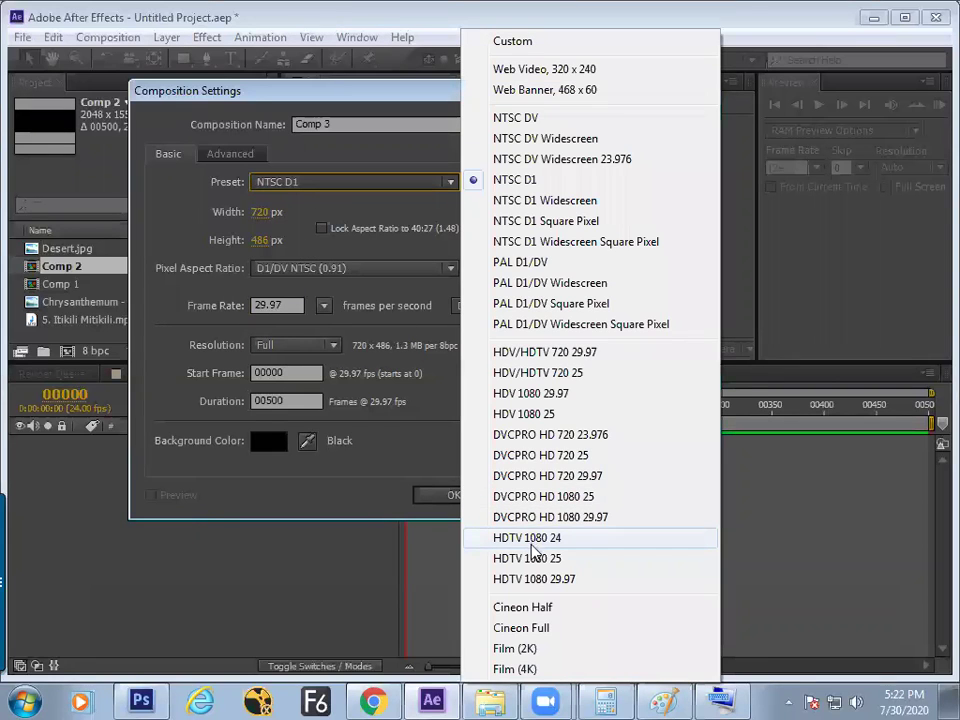
click(528, 568)
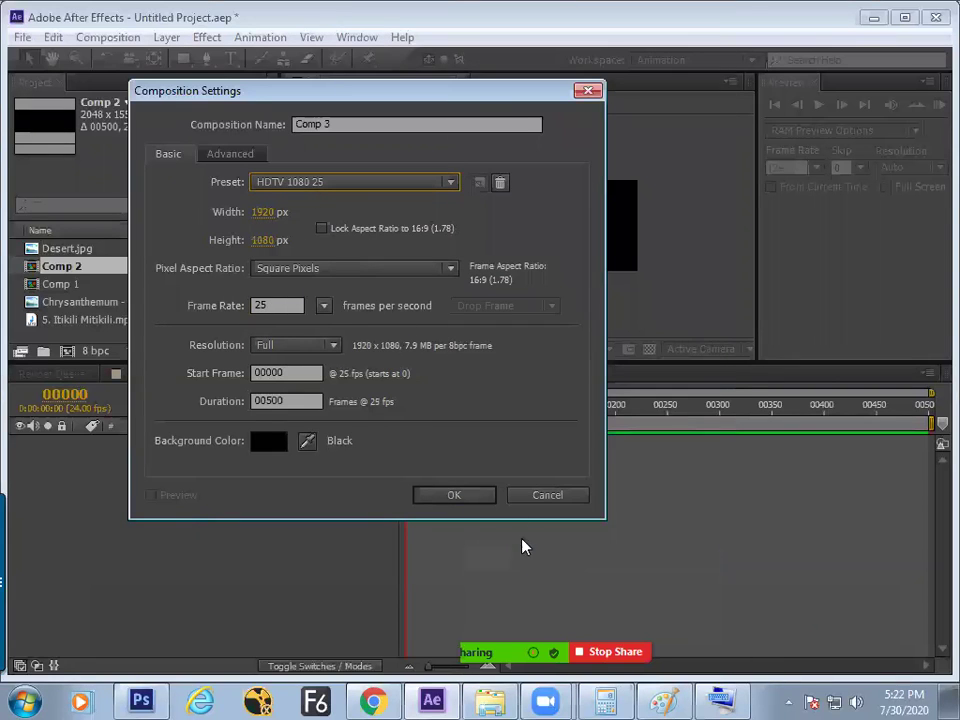
click(360, 183)
click(560, 579)
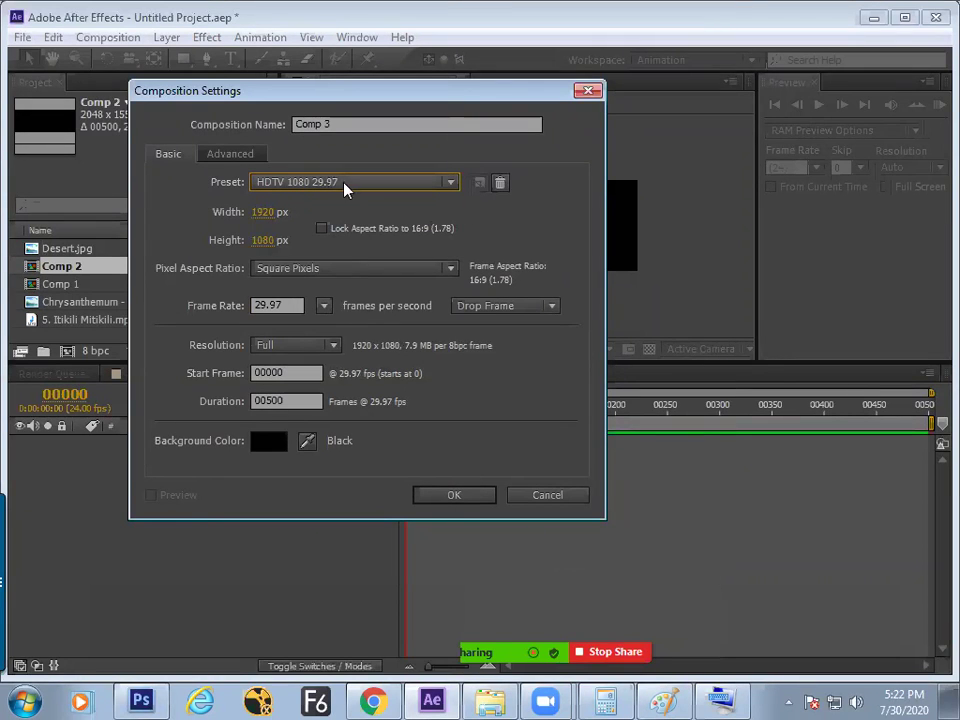
Apply the PAL D1/DV preset and review its frame rate, start frame and duration settings.
click(390, 184)
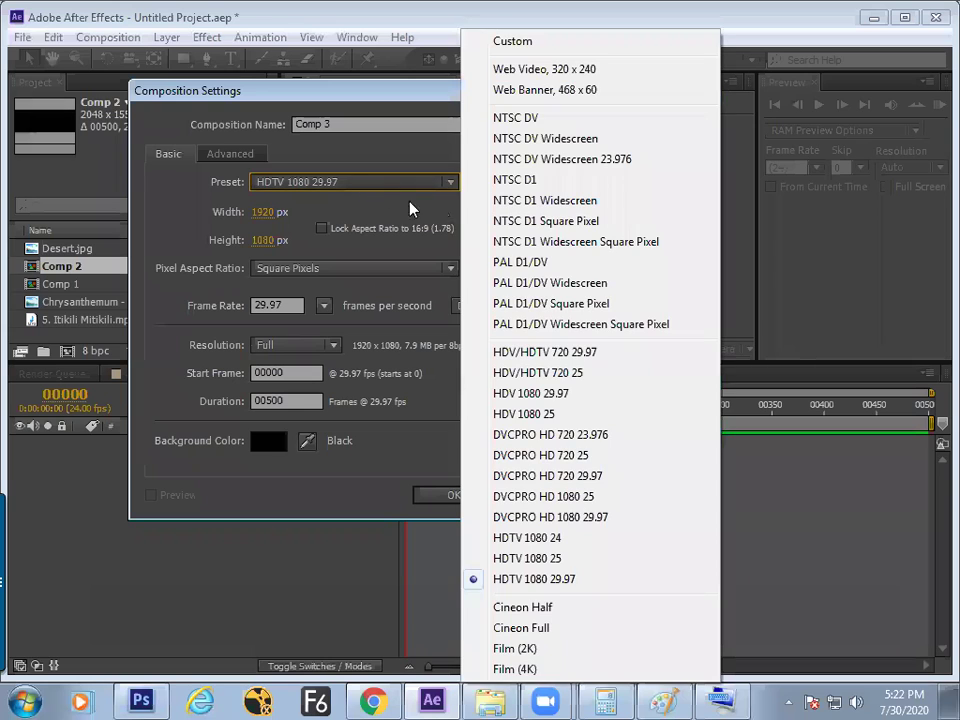
click(520, 272)
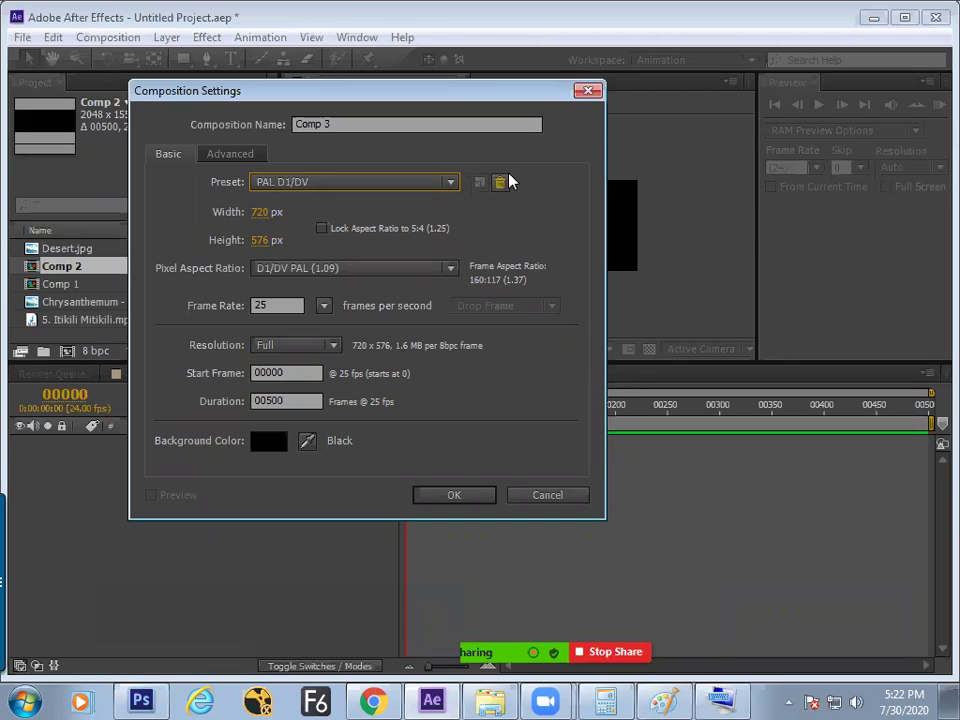
double_click(288, 303)
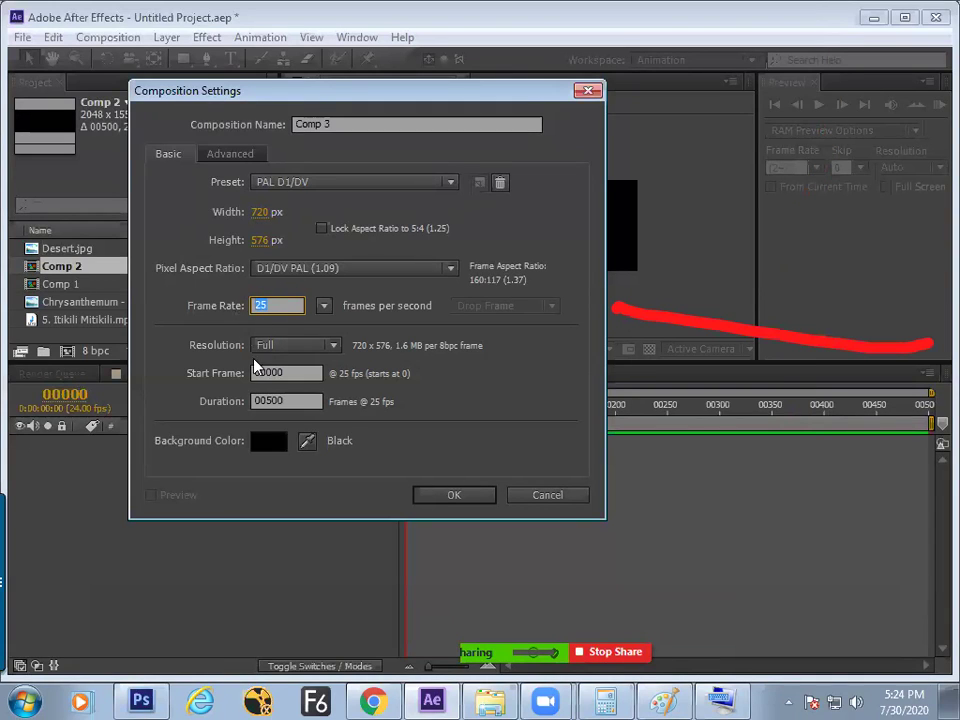
key(Tab)
key(Tab)
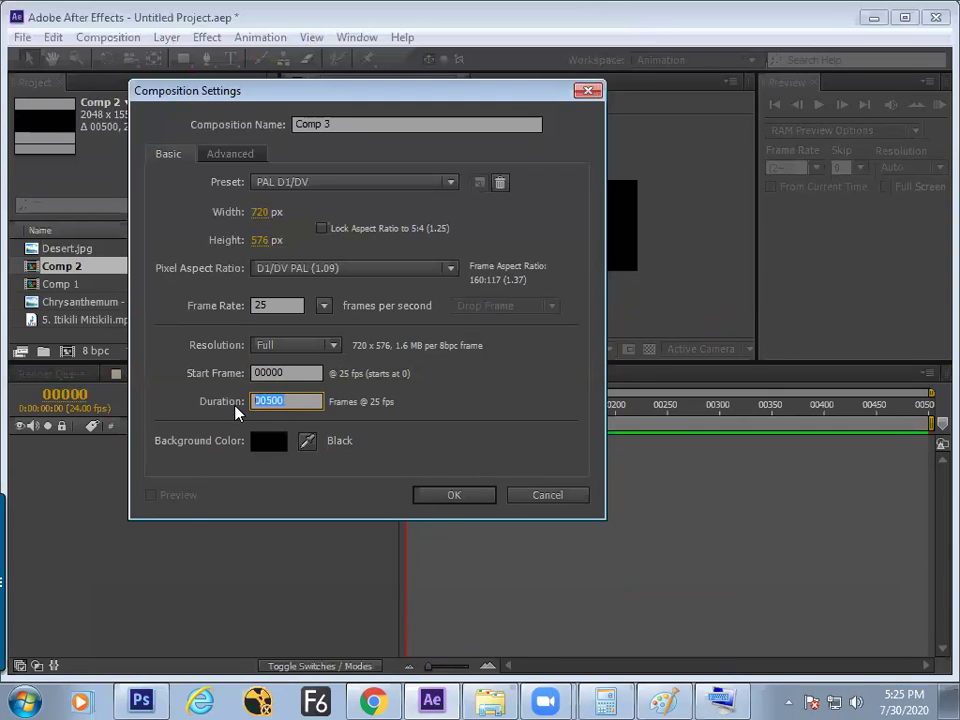
Set the start frame to 20 and the duration to 5 frames, and create the composition.
key(shift+Tab)
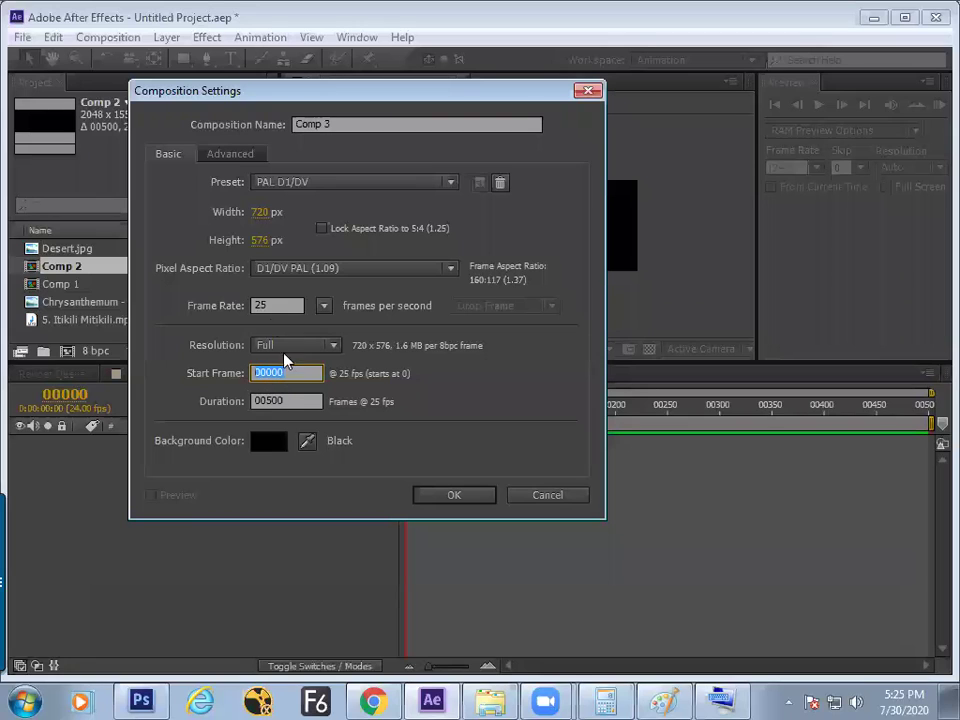
text(20)
key(Tab)
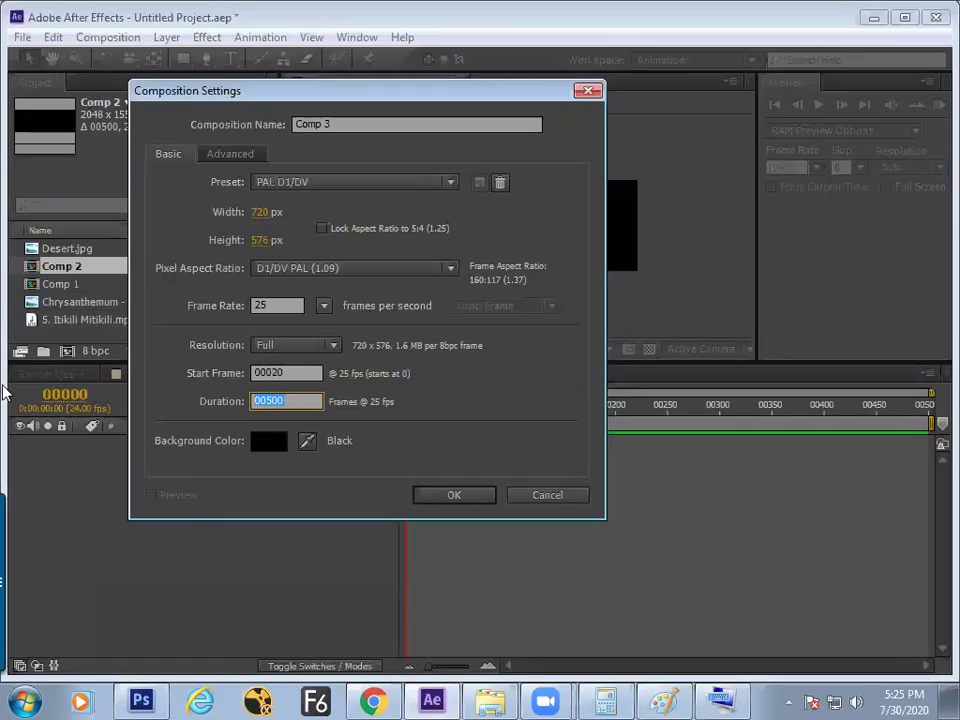
text(5)
click(283, 372)
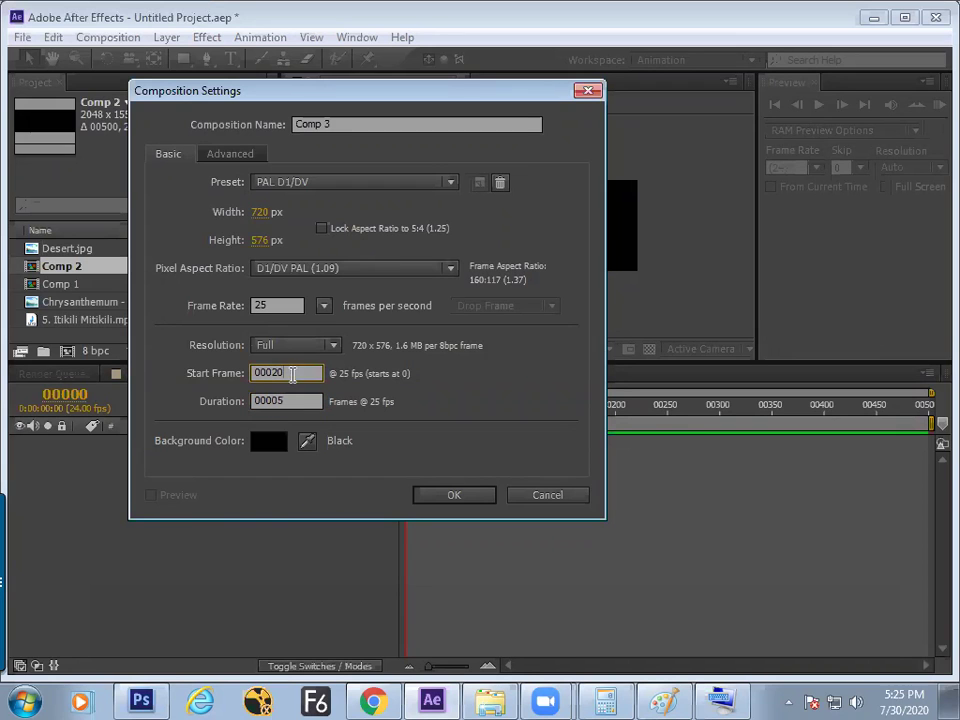
click(440, 494)
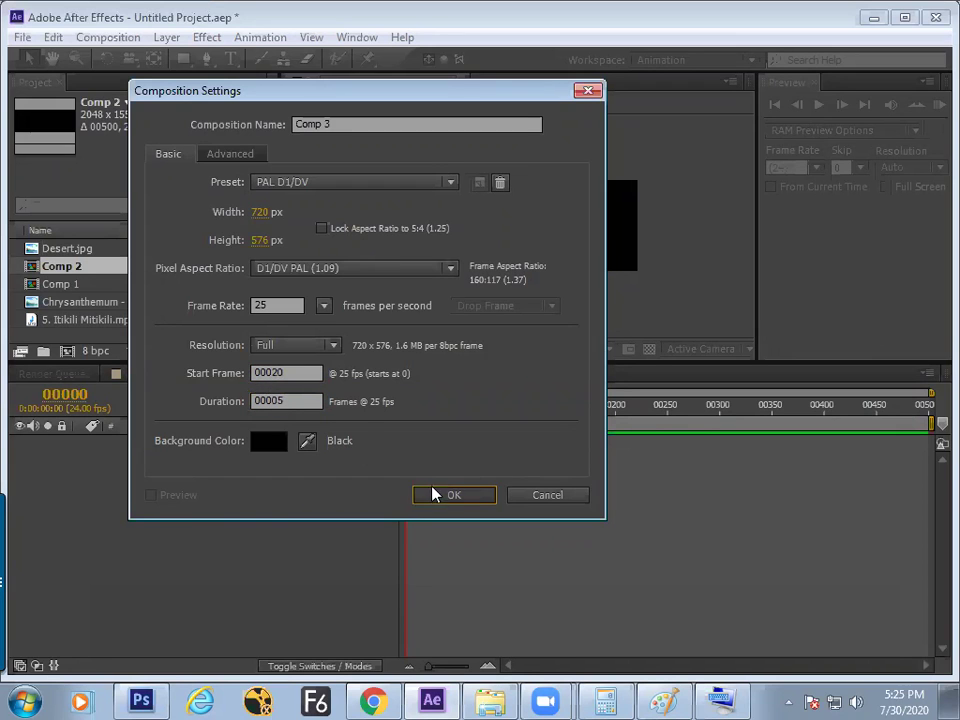
drag(829, 431, 418, 433)
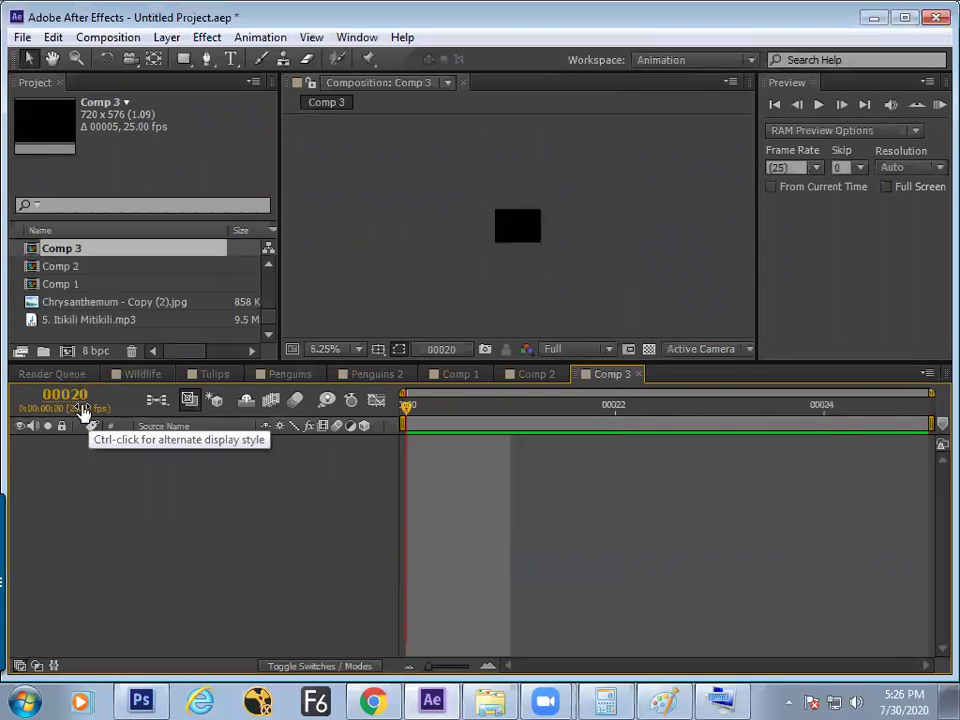
Start a new composition and examine the start frame, duration and resolution options, keeping the resolution at Full.
click(108, 37)
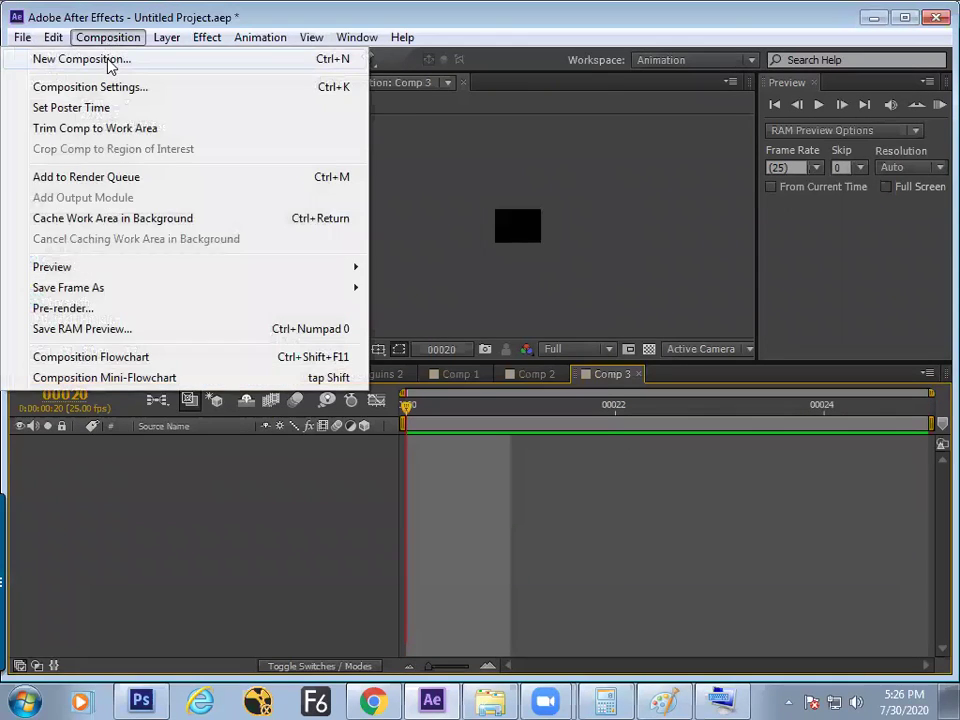
click(108, 62)
click(295, 372)
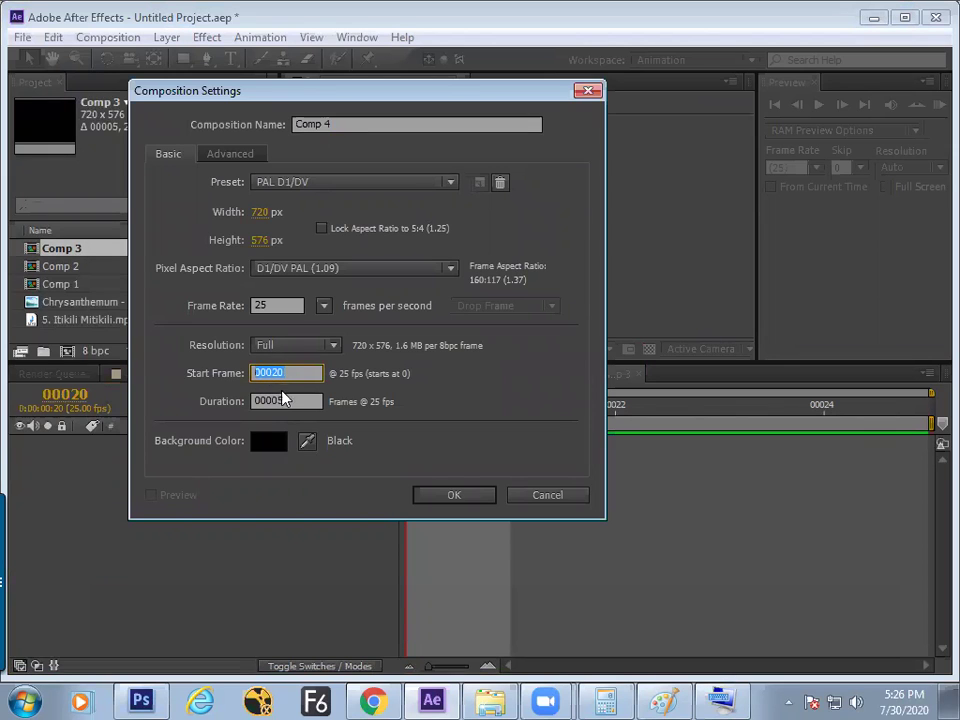
key(Tab)
drag(255, 372, 291, 372)
click(296, 347)
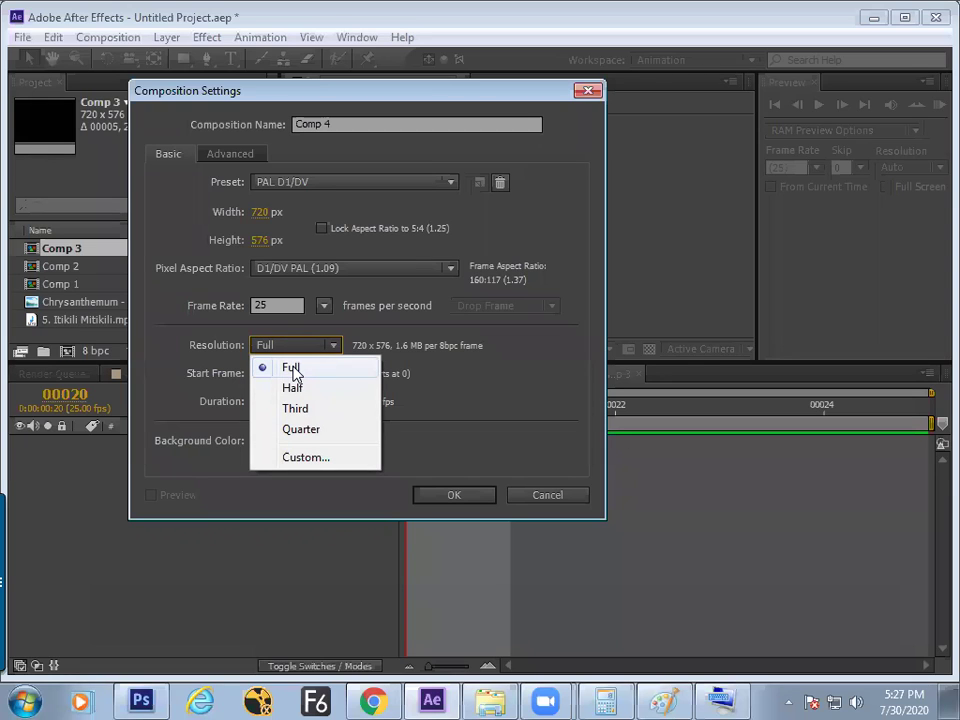
click(292, 370)
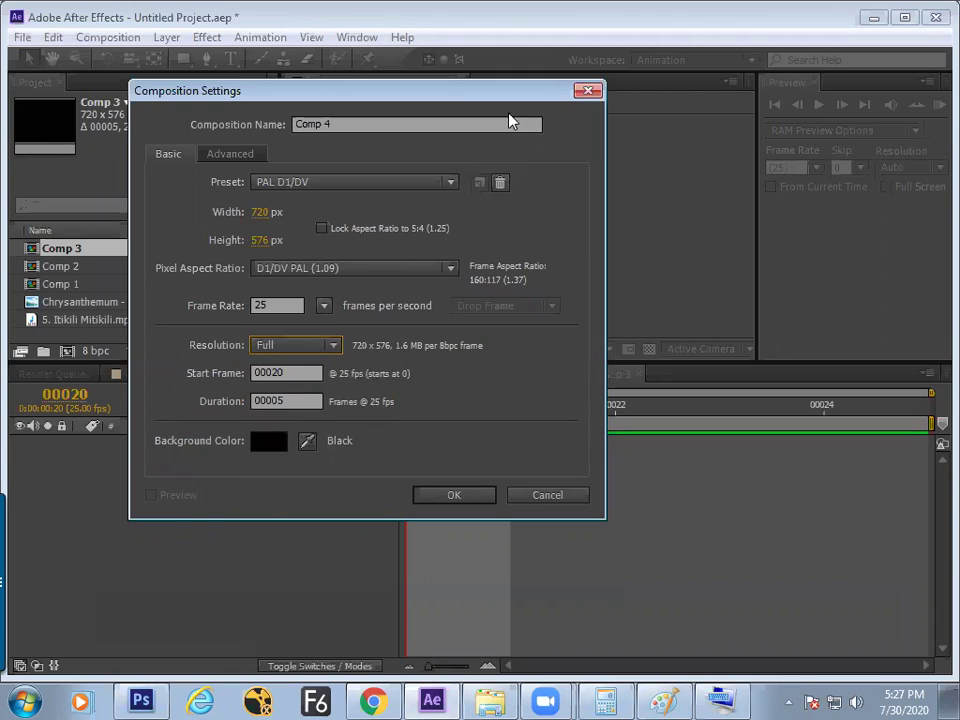
click(320, 355)
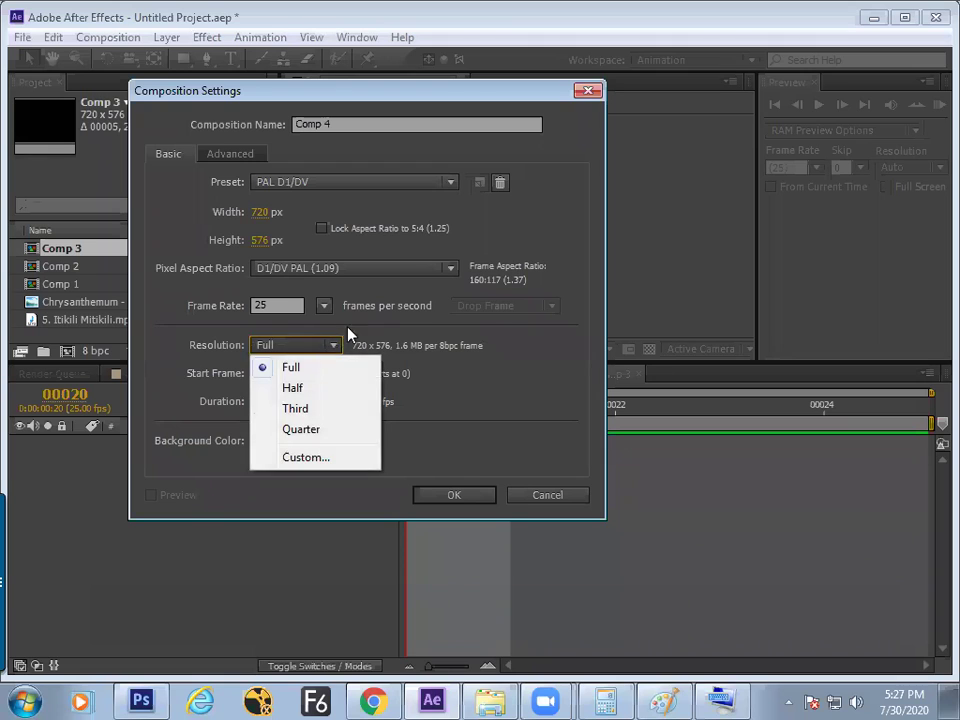
click(383, 340)
drag(486, 92, 531, 233)
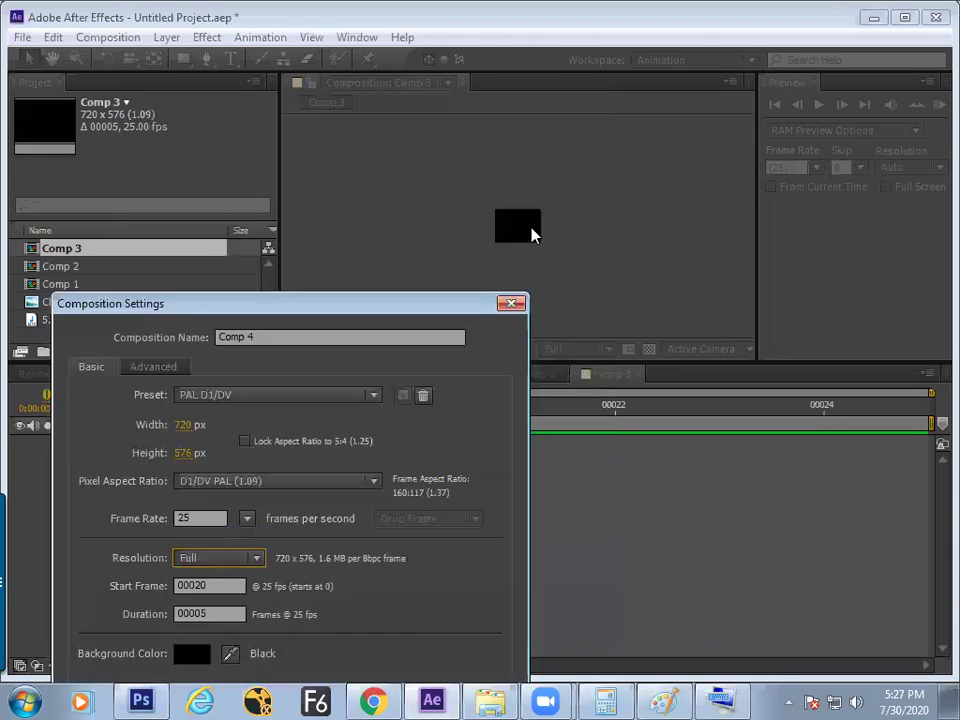
Set the new composition's resolution to Quarter and review the other resolution options.
click(231, 568)
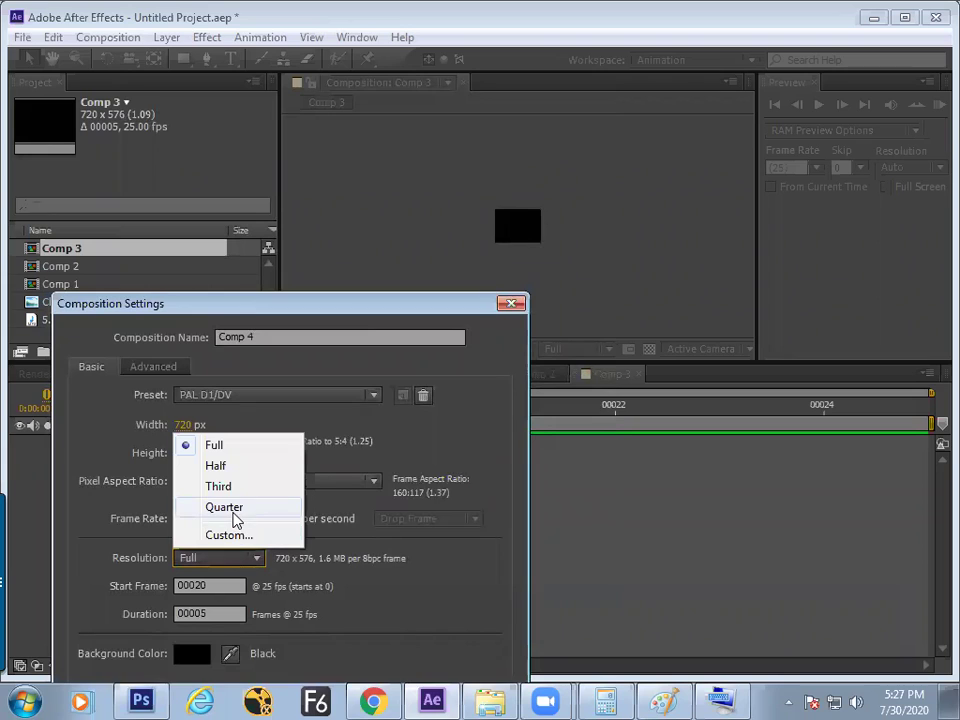
click(234, 509)
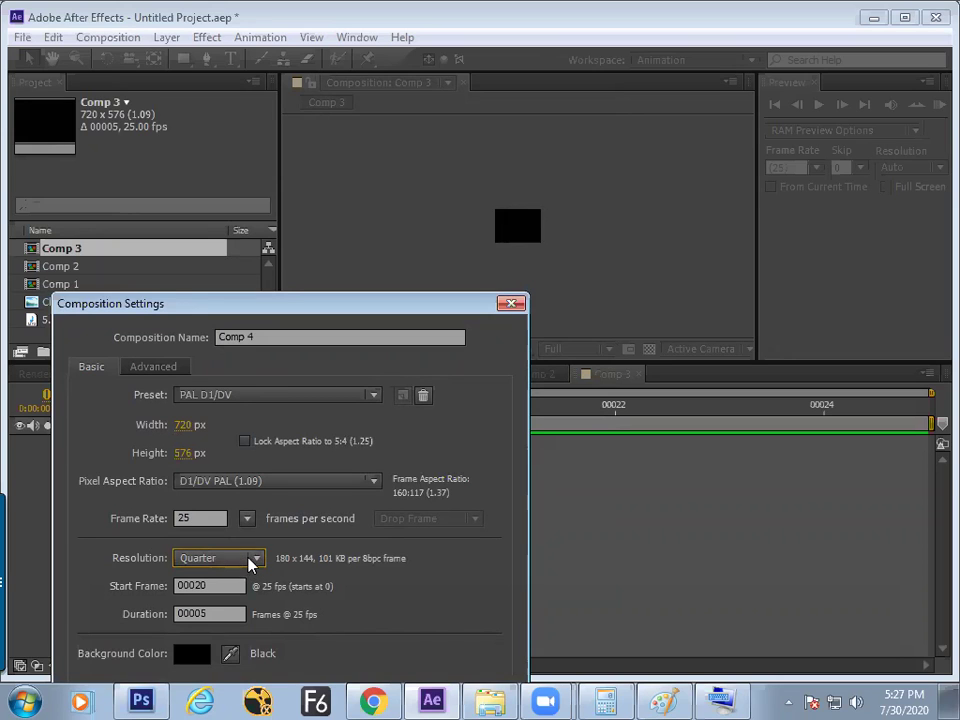
drag(370, 304, 376, 247)
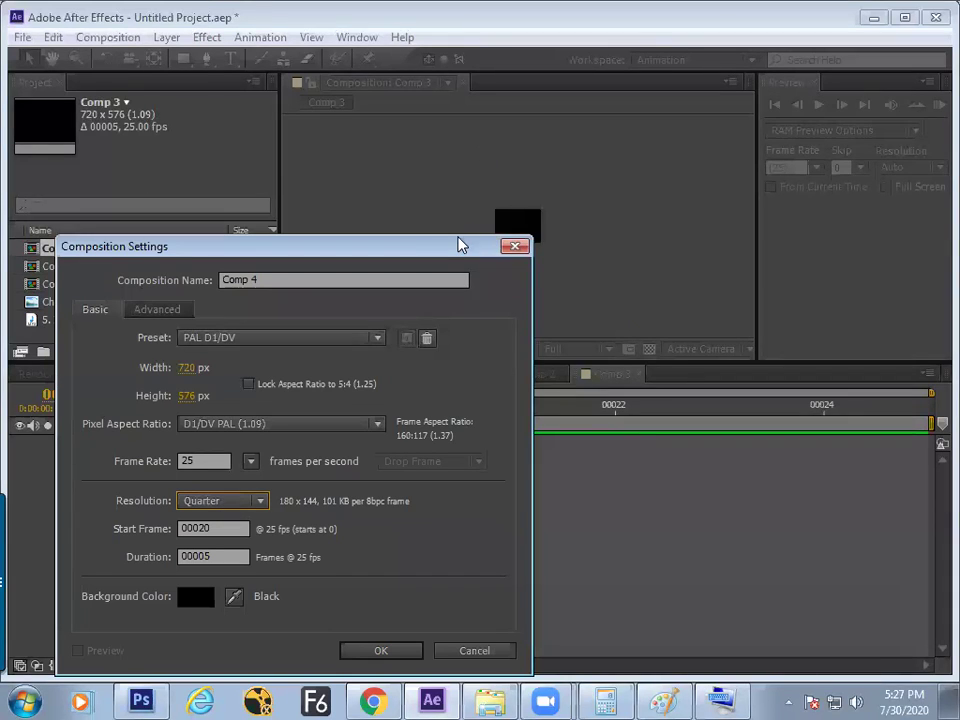
click(259, 497)
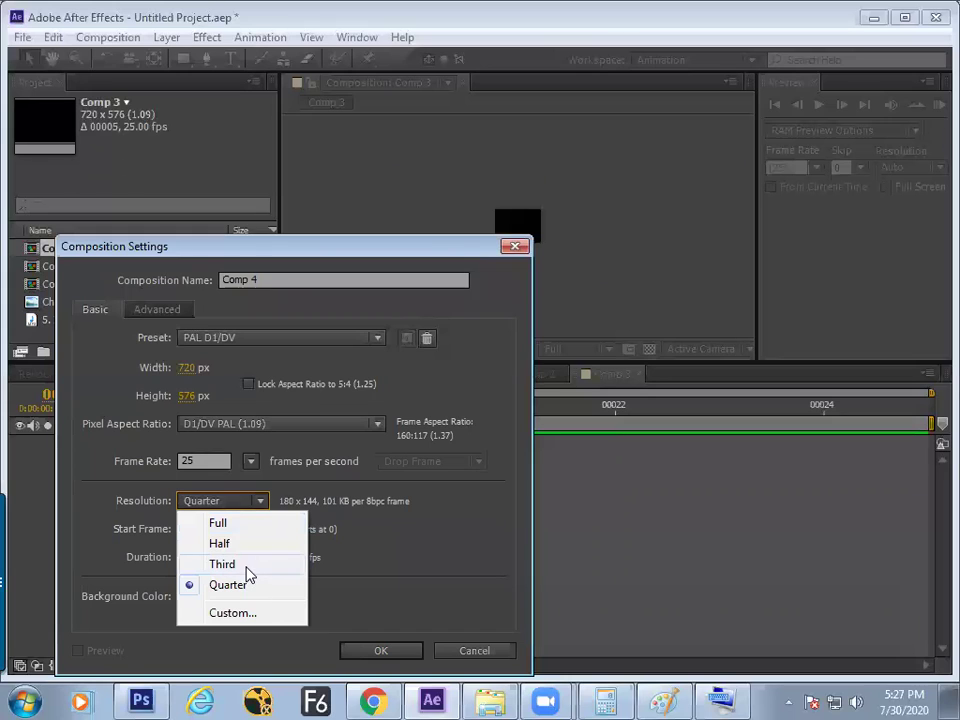
drag(452, 249, 447, 252)
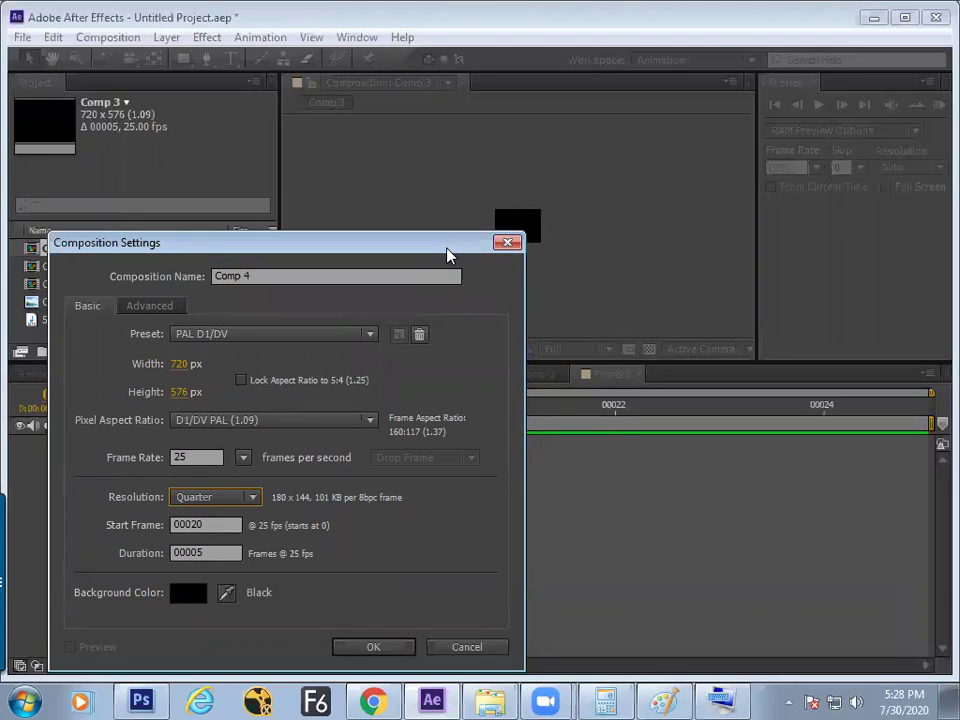
click(246, 497)
click(236, 581)
drag(394, 246, 468, 147)
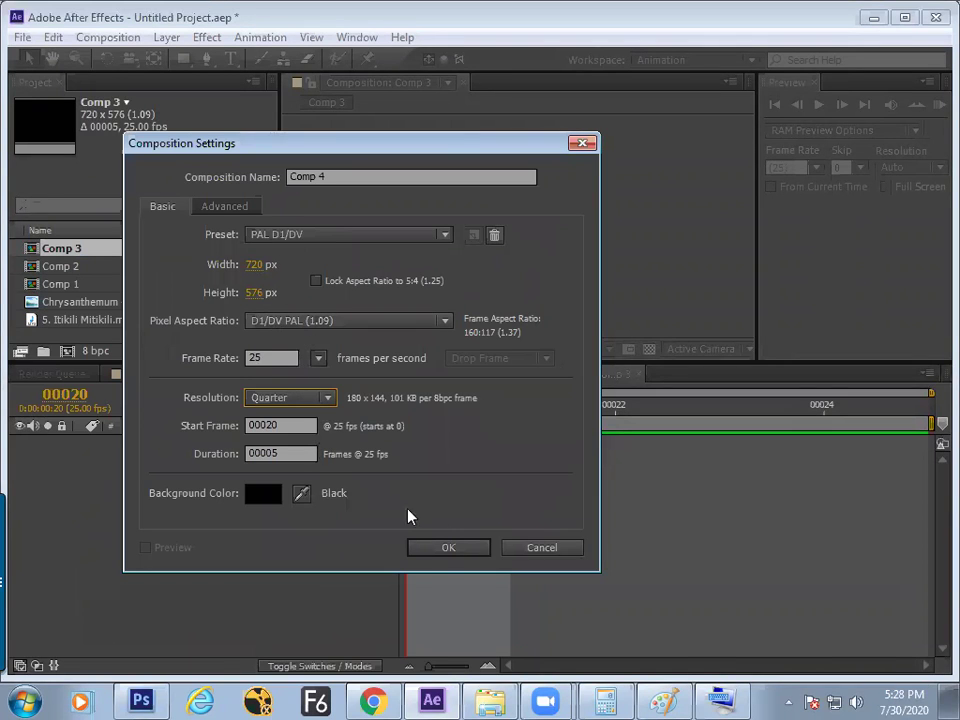
Switch to Photoshop, open the new document settings to check the presets, and return to After Effects.
click(141, 700)
key(ctrl+n)
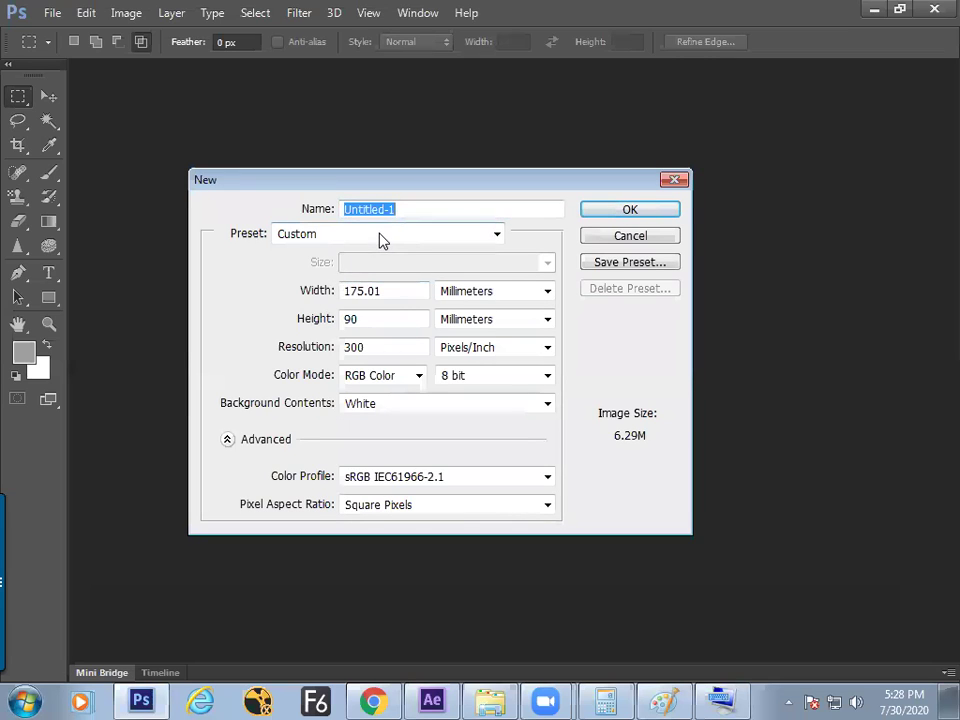
click(380, 240)
click(244, 413)
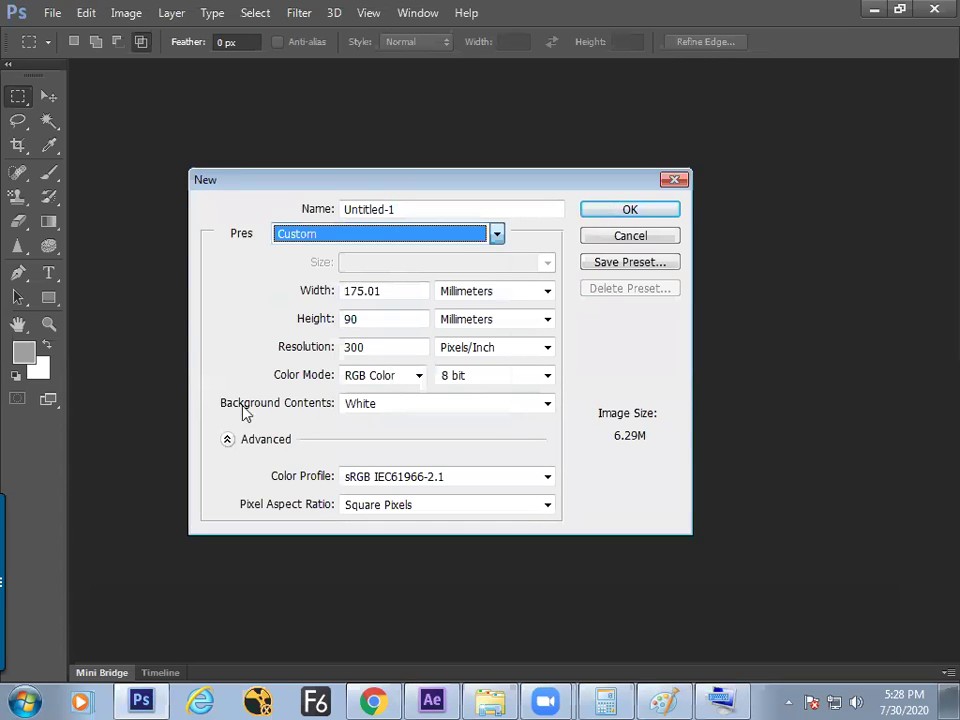
click(438, 698)
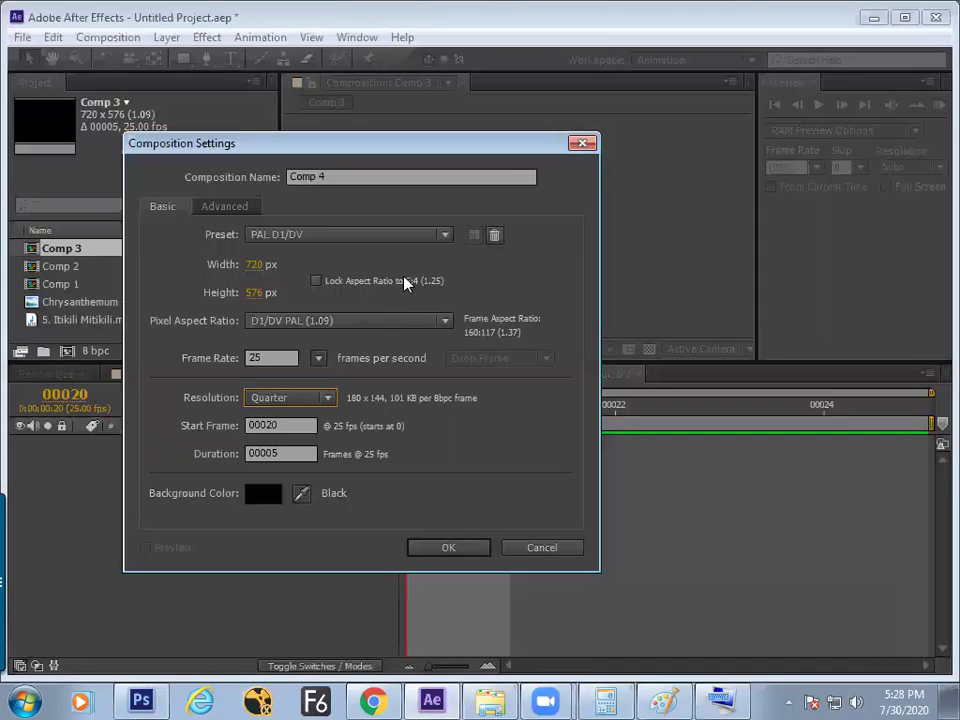
Switch back to Photoshop and try the Mobile & Devices preset to examine its available sizes.
click(145, 700)
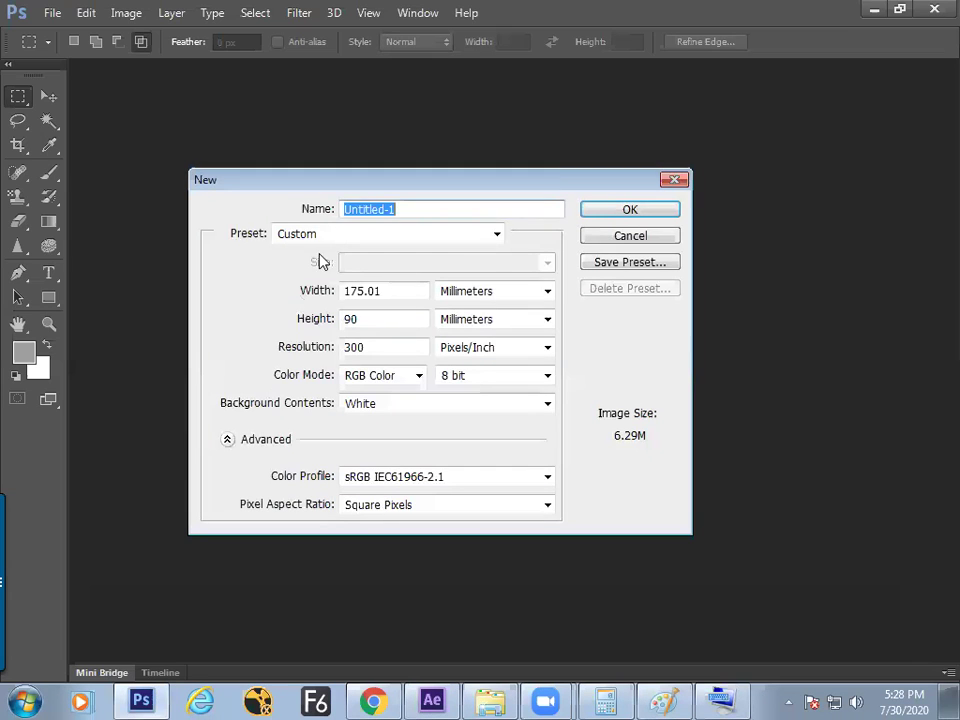
click(371, 232)
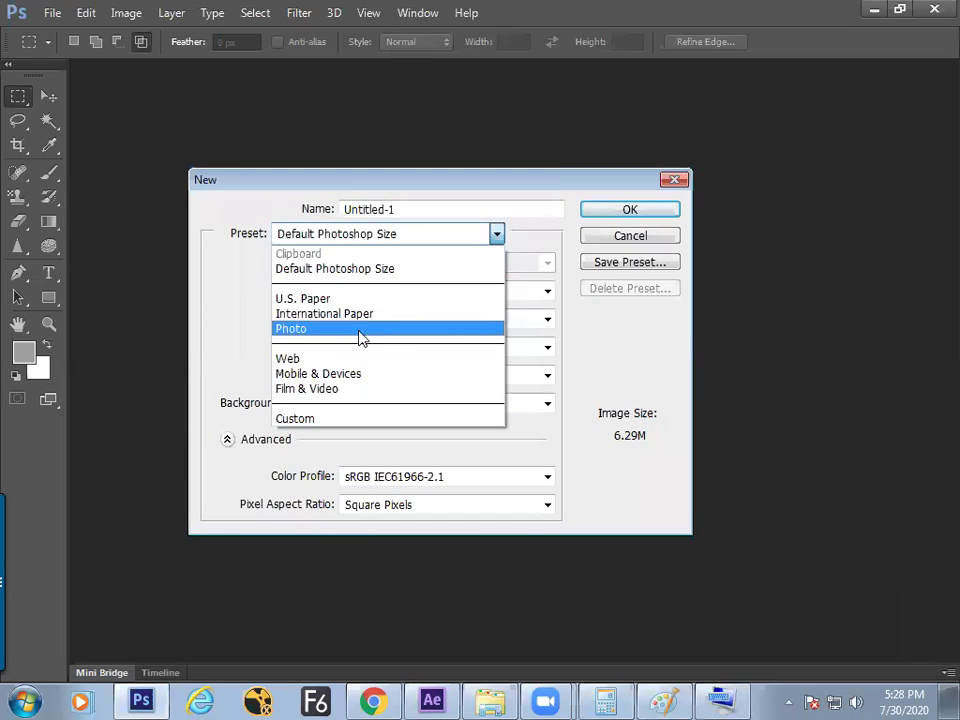
click(355, 373)
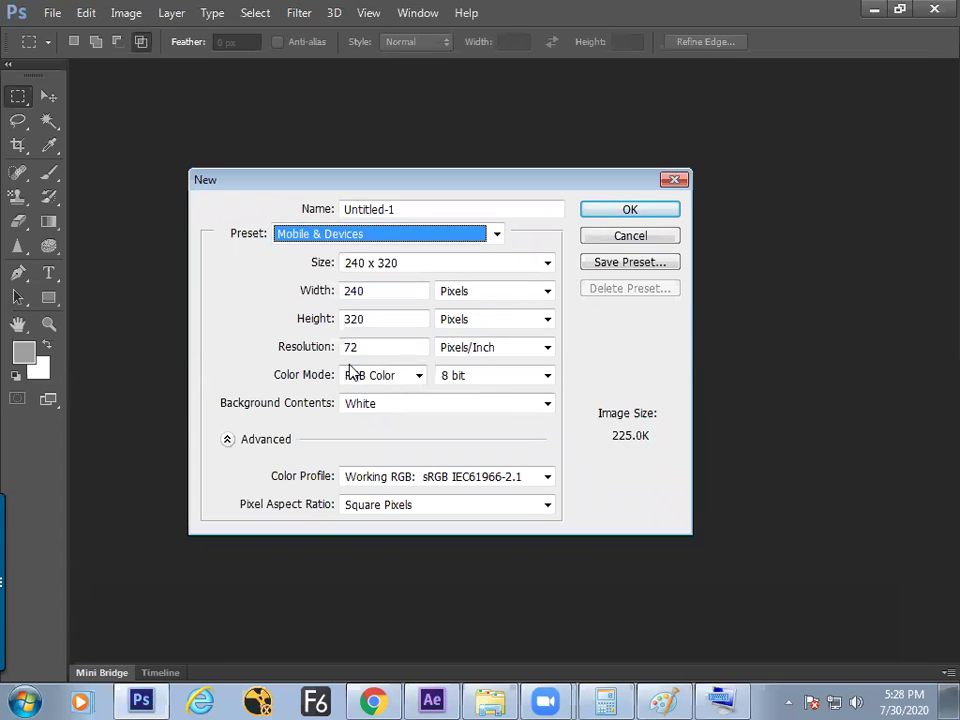
click(418, 263)
click(371, 279)
Examine the sizes of the Film & Video preset, cancel the new document and return to After Effects.
click(380, 237)
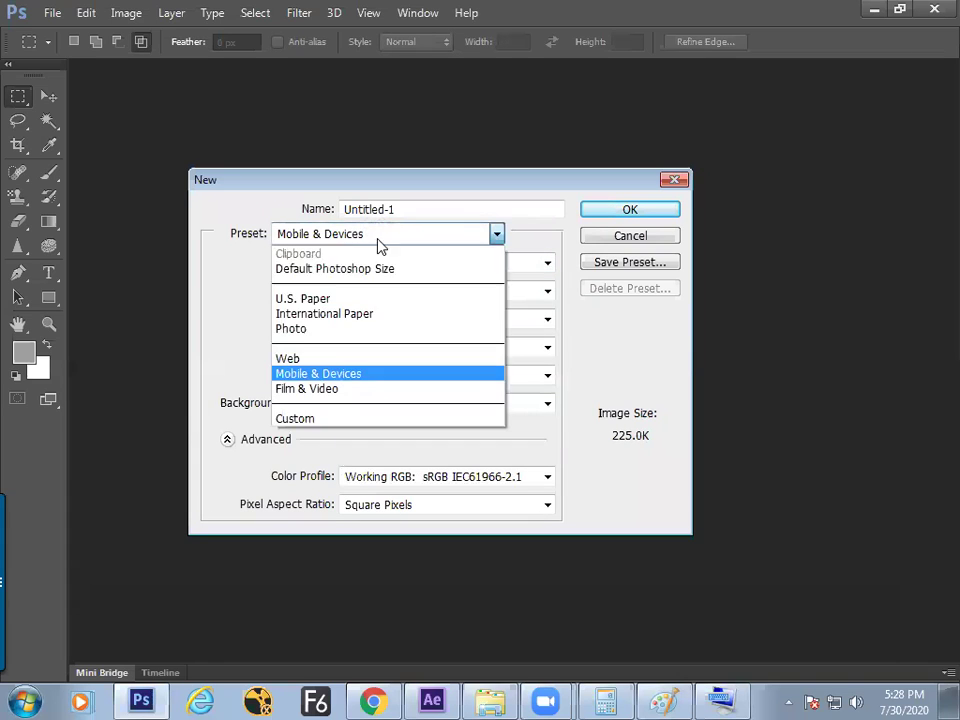
click(328, 388)
click(424, 268)
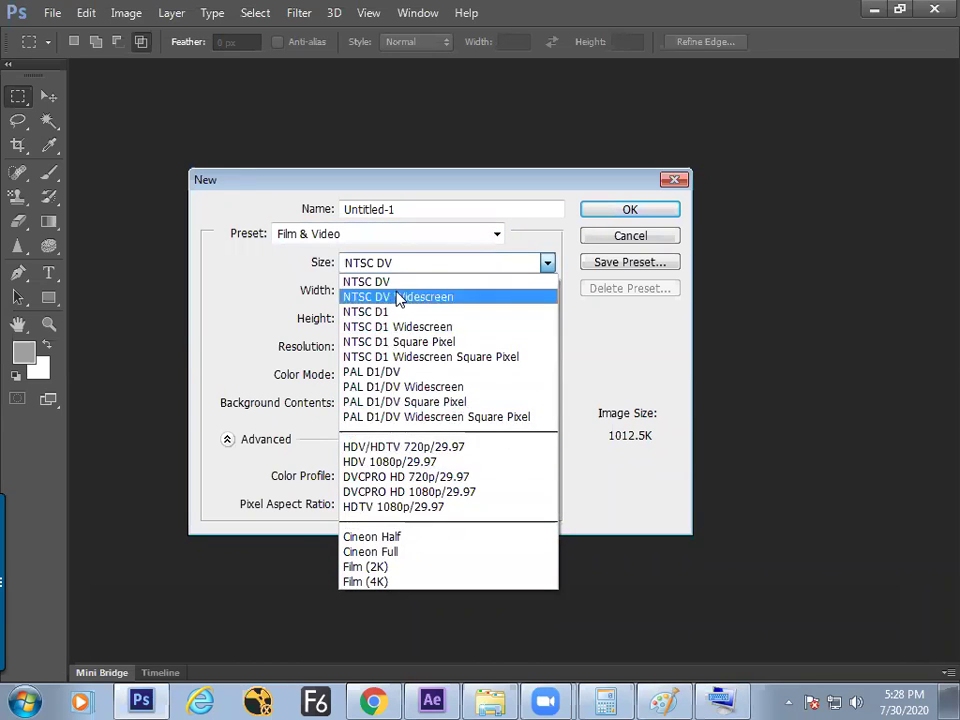
click(216, 332)
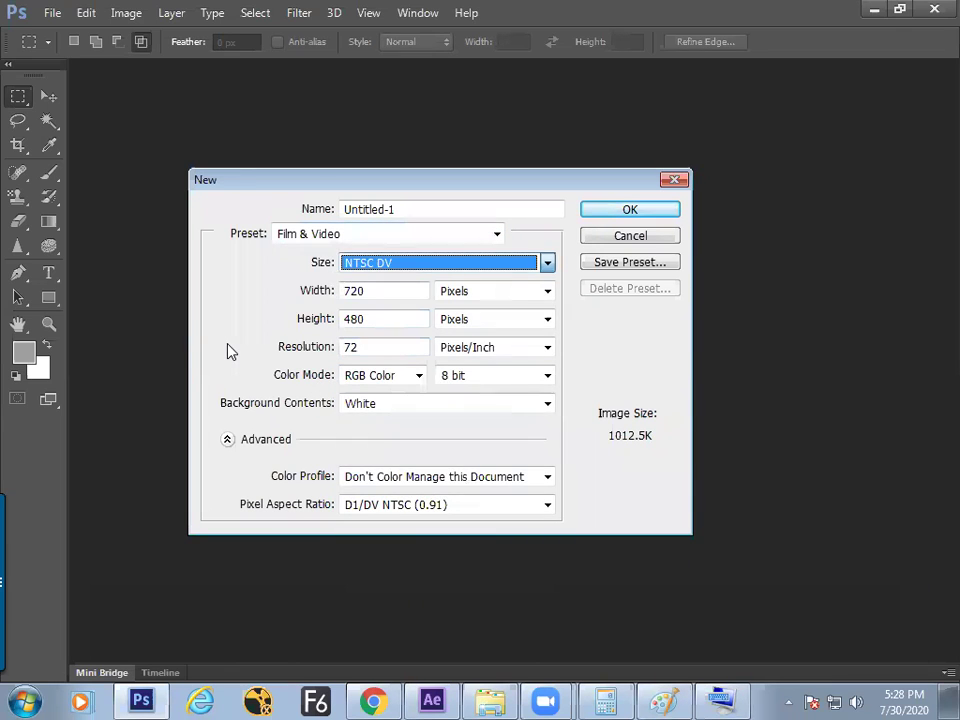
click(388, 264)
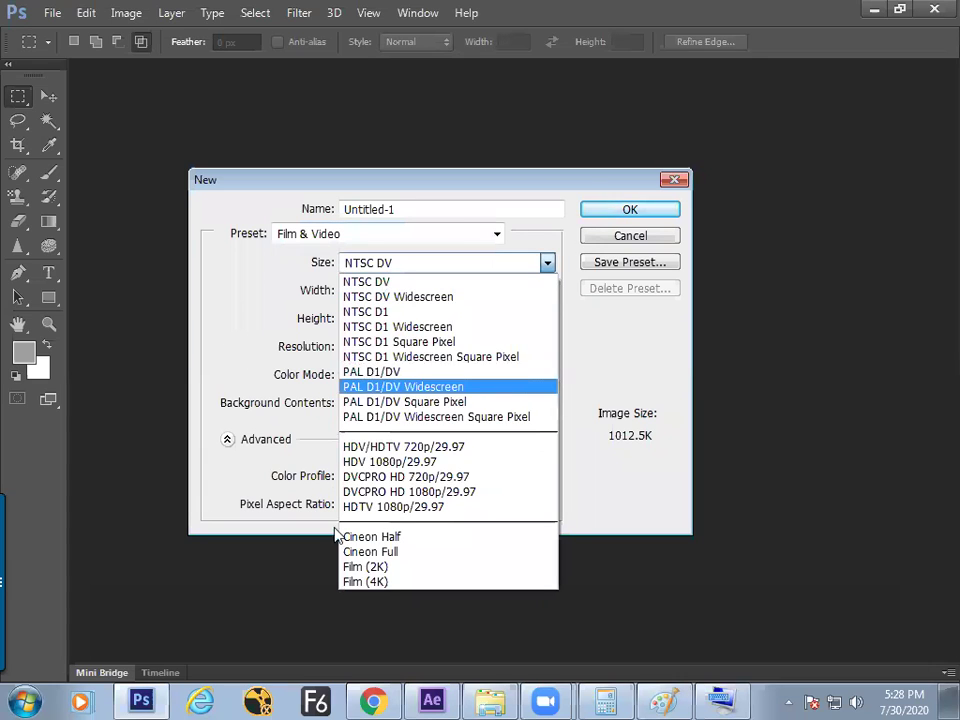
click(228, 341)
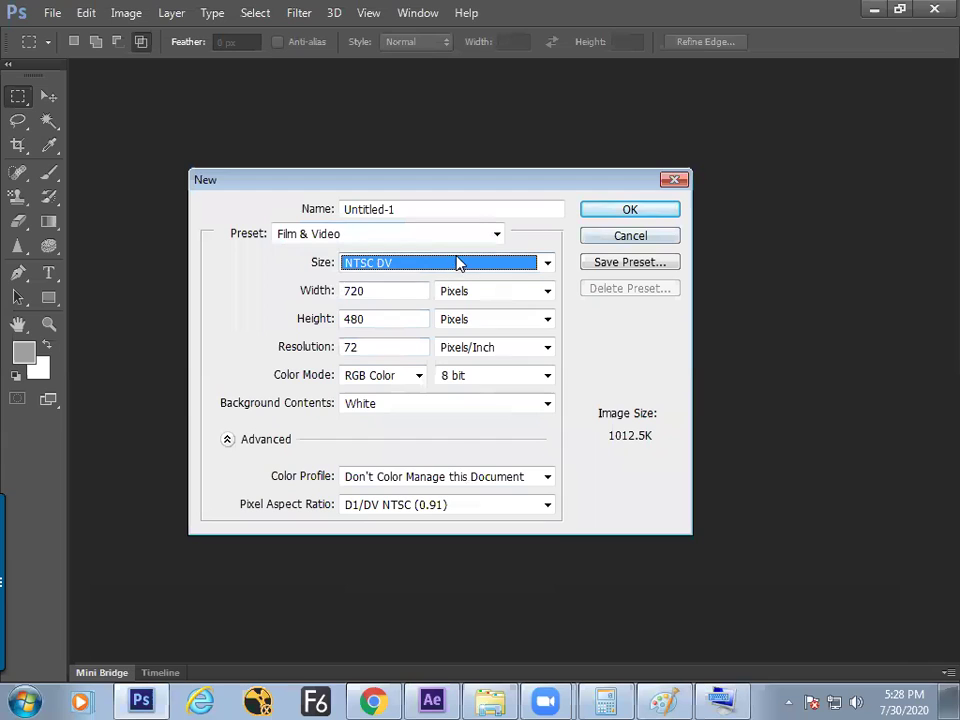
click(431, 266)
click(257, 351)
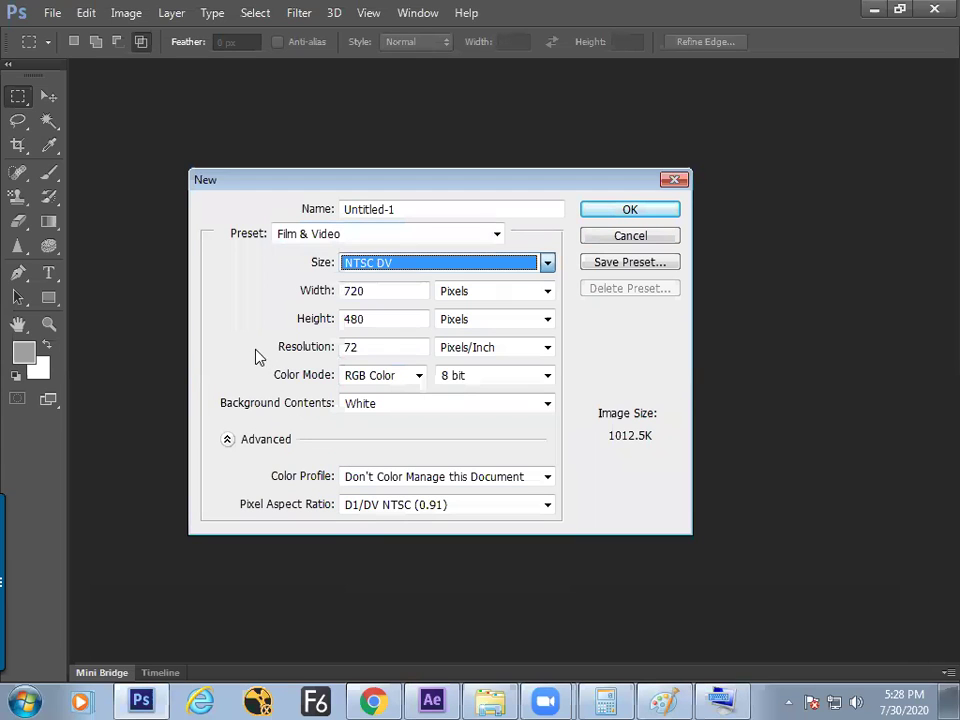
click(607, 244)
click(424, 699)
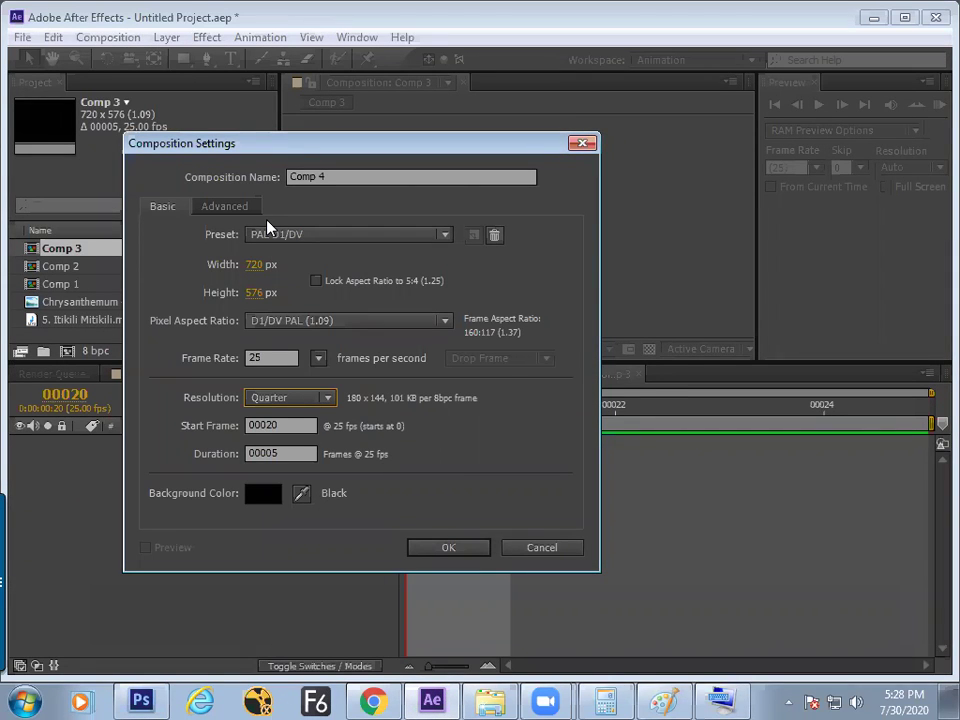
Switch to Paint, crop the canvas to the handwritten notes and show them in full screen.
click(666, 700)
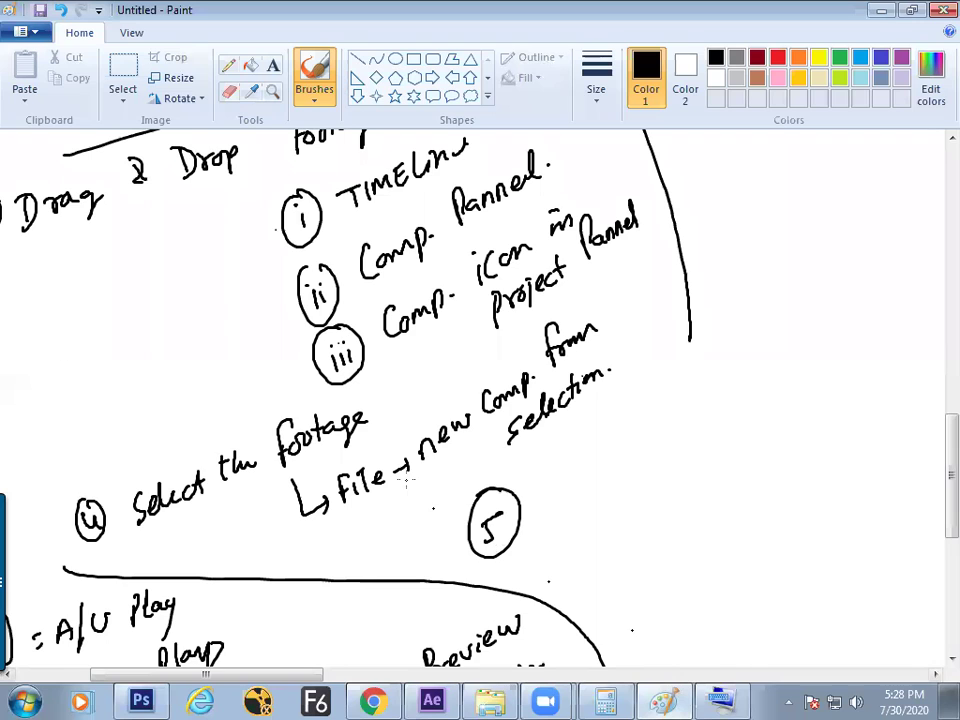
click(133, 36)
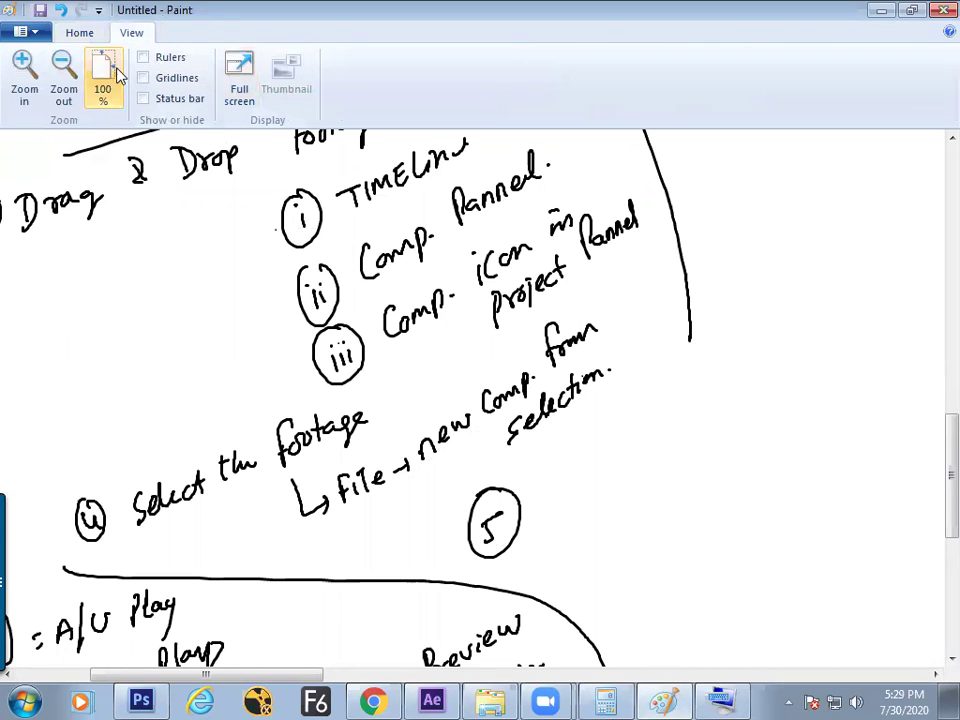
click(63, 72)
click(63, 72)
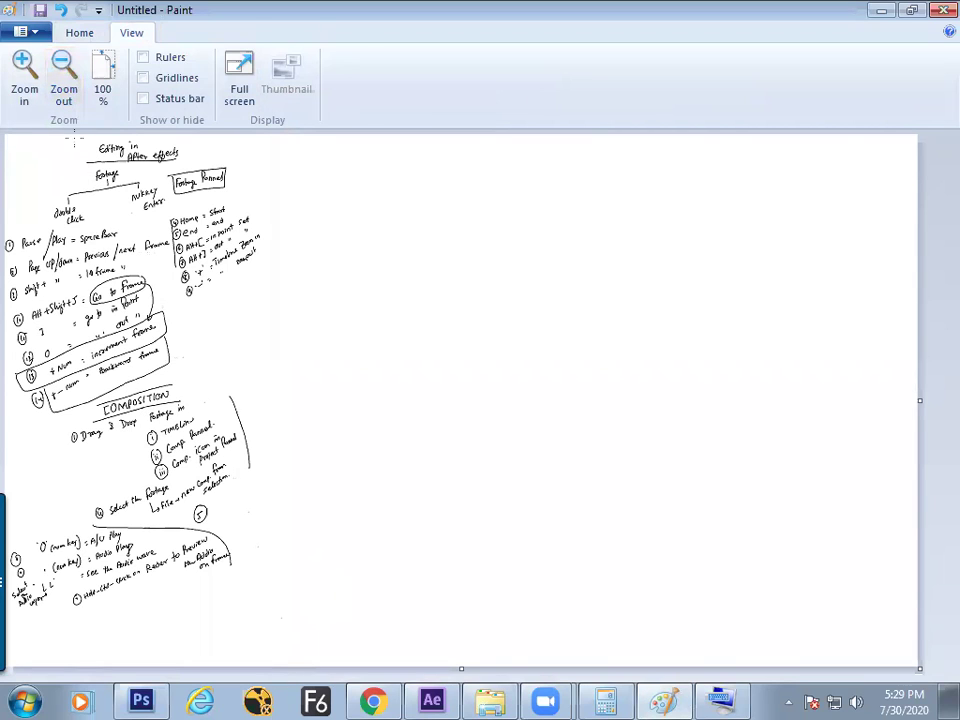
click(88, 34)
click(120, 74)
mouse_move(315, 610)
mouse_down()
mouse_move(8, 136)
mouse_move(8, 86)
mouse_up()
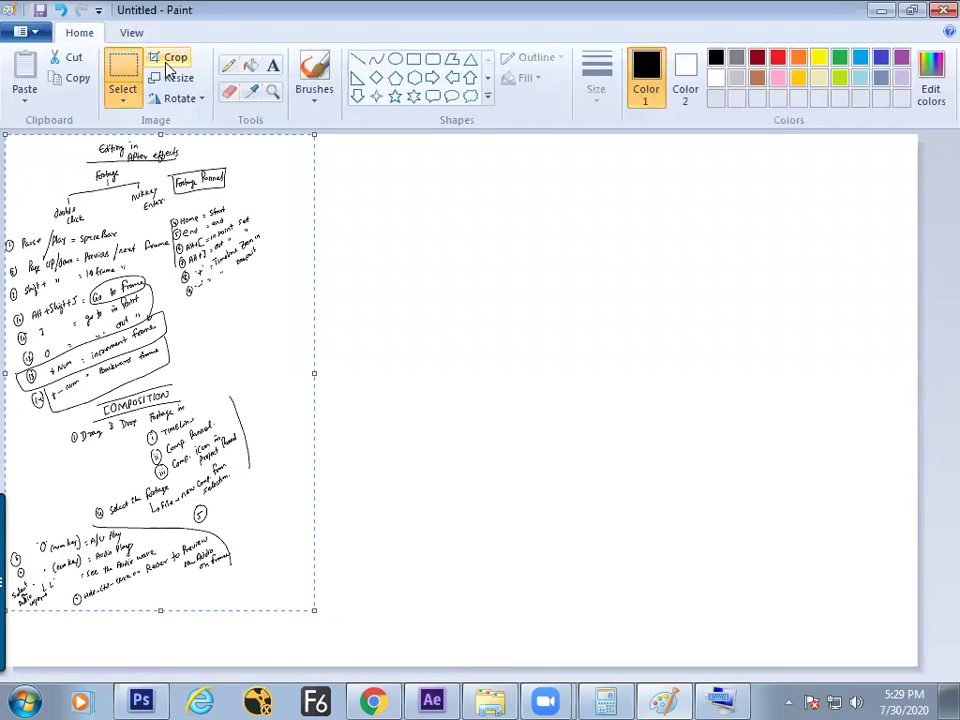
click(170, 59)
click(130, 33)
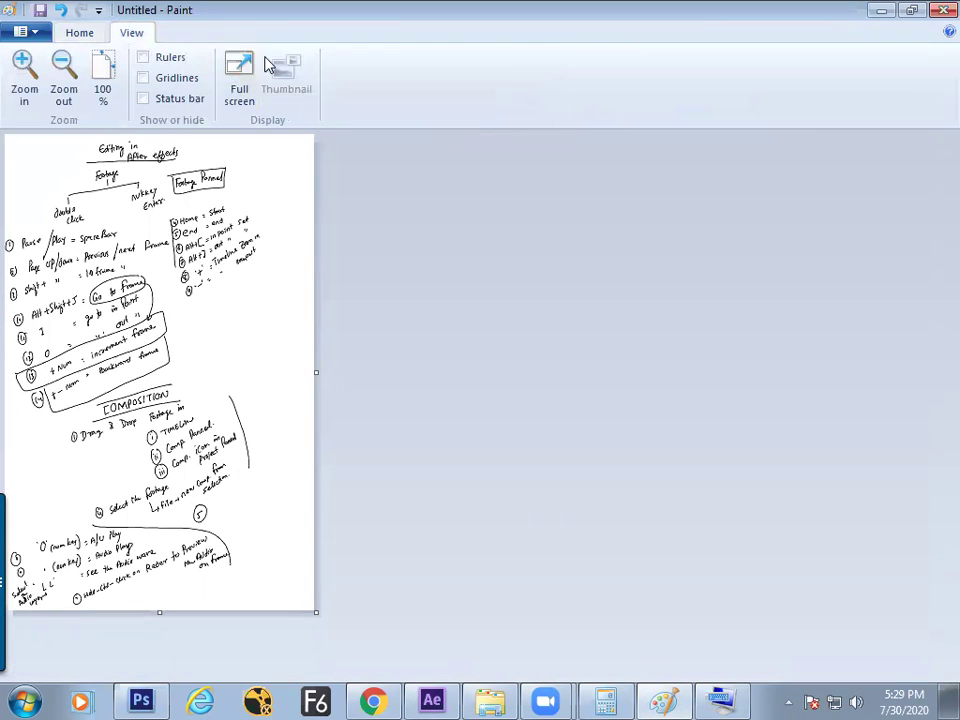
click(239, 72)
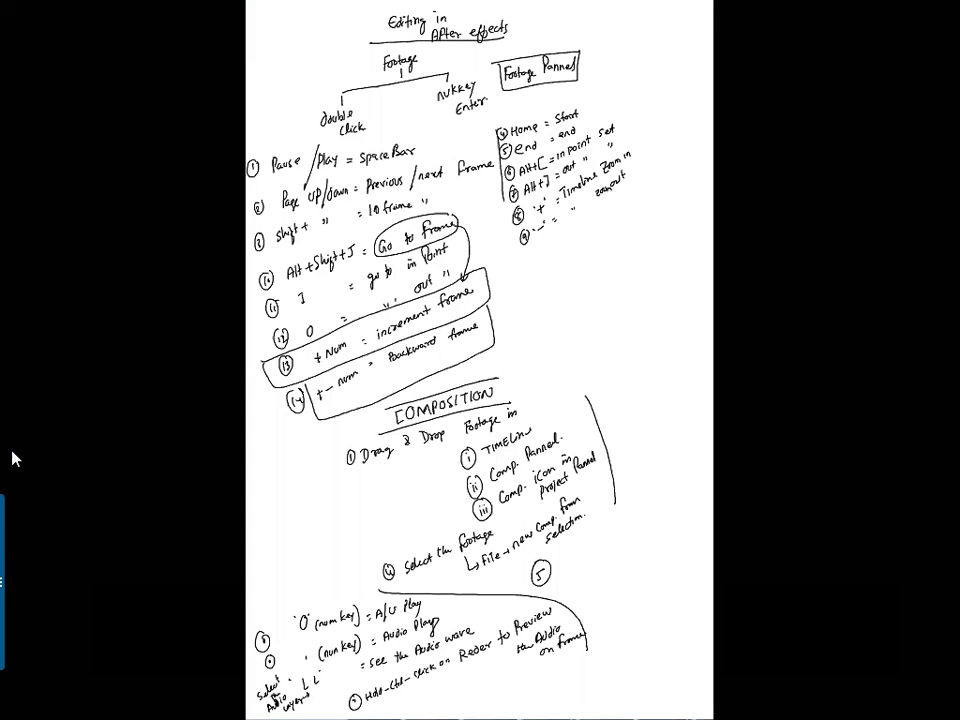